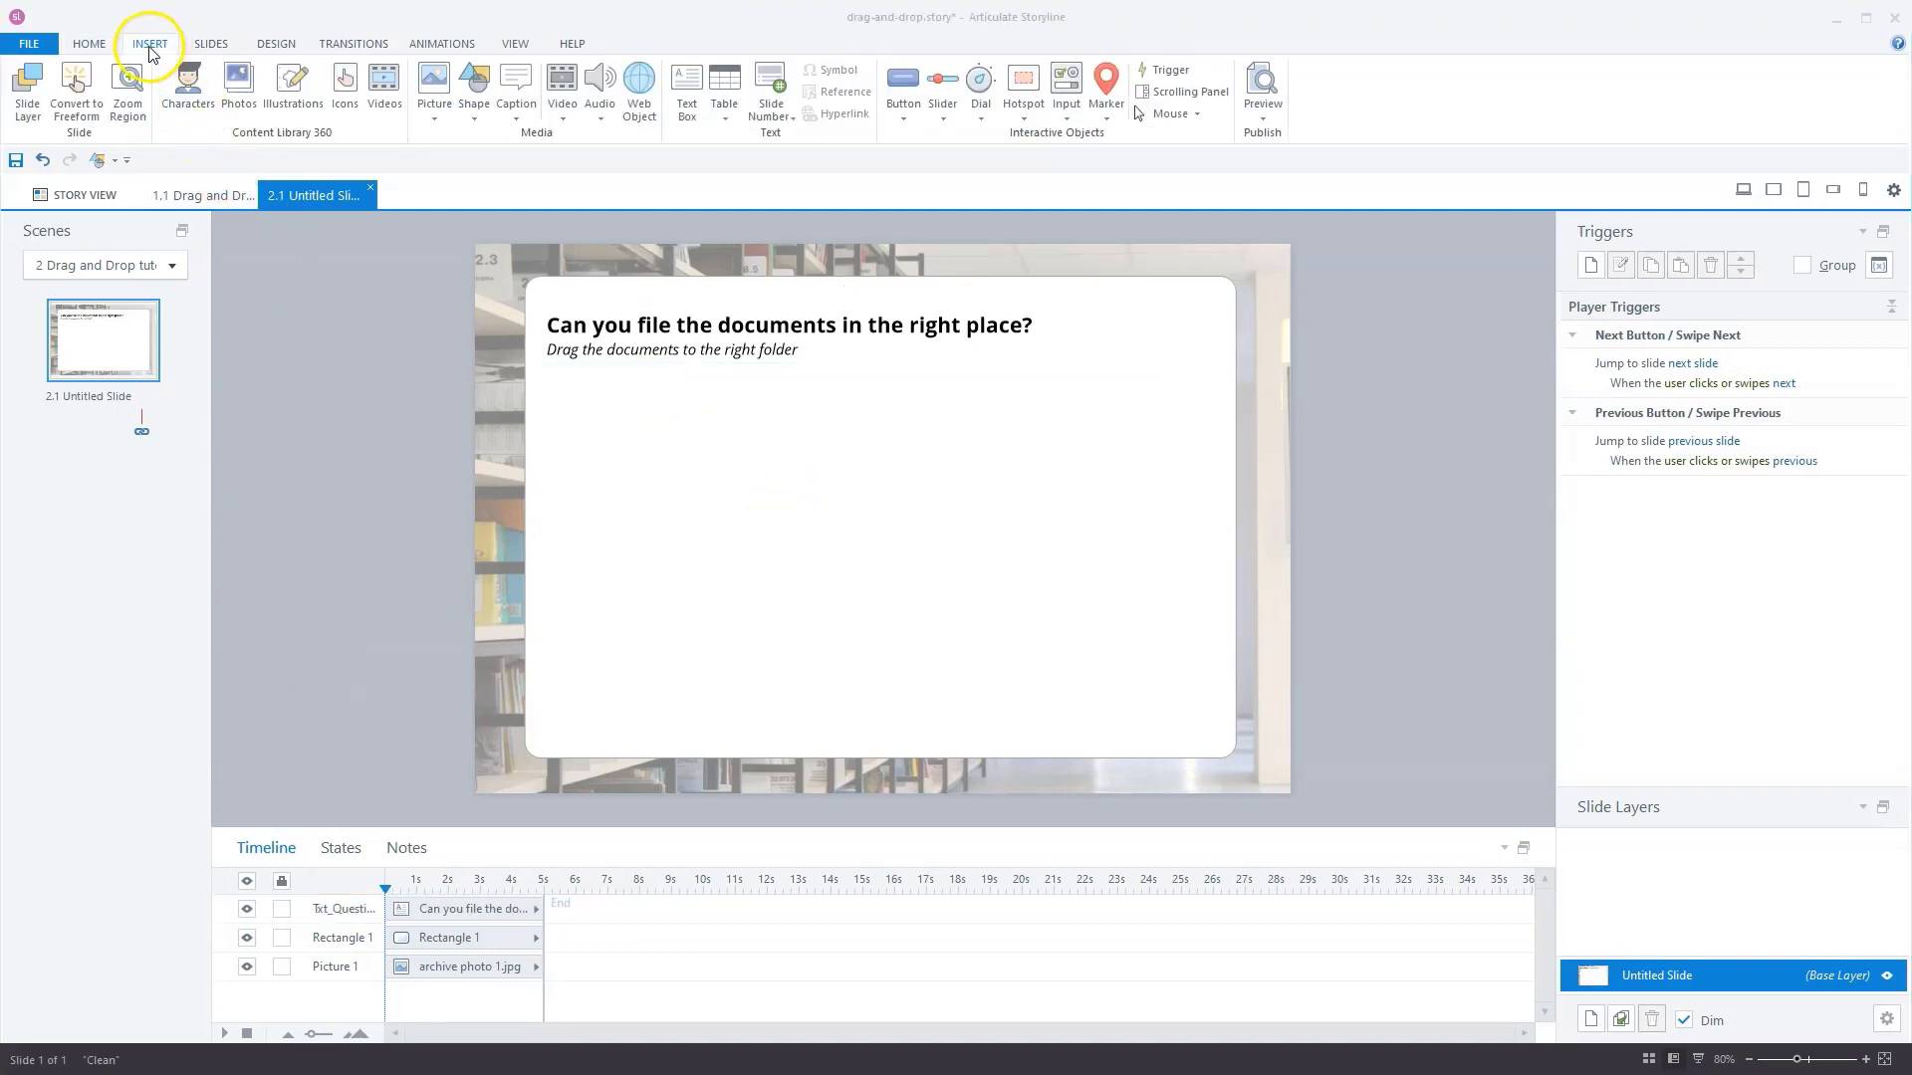
- Search the icon library for "folder", insert the plain outlined folder icon, and enlarge it to about 137 by 99 px
drag(364, 289, 427, 286)
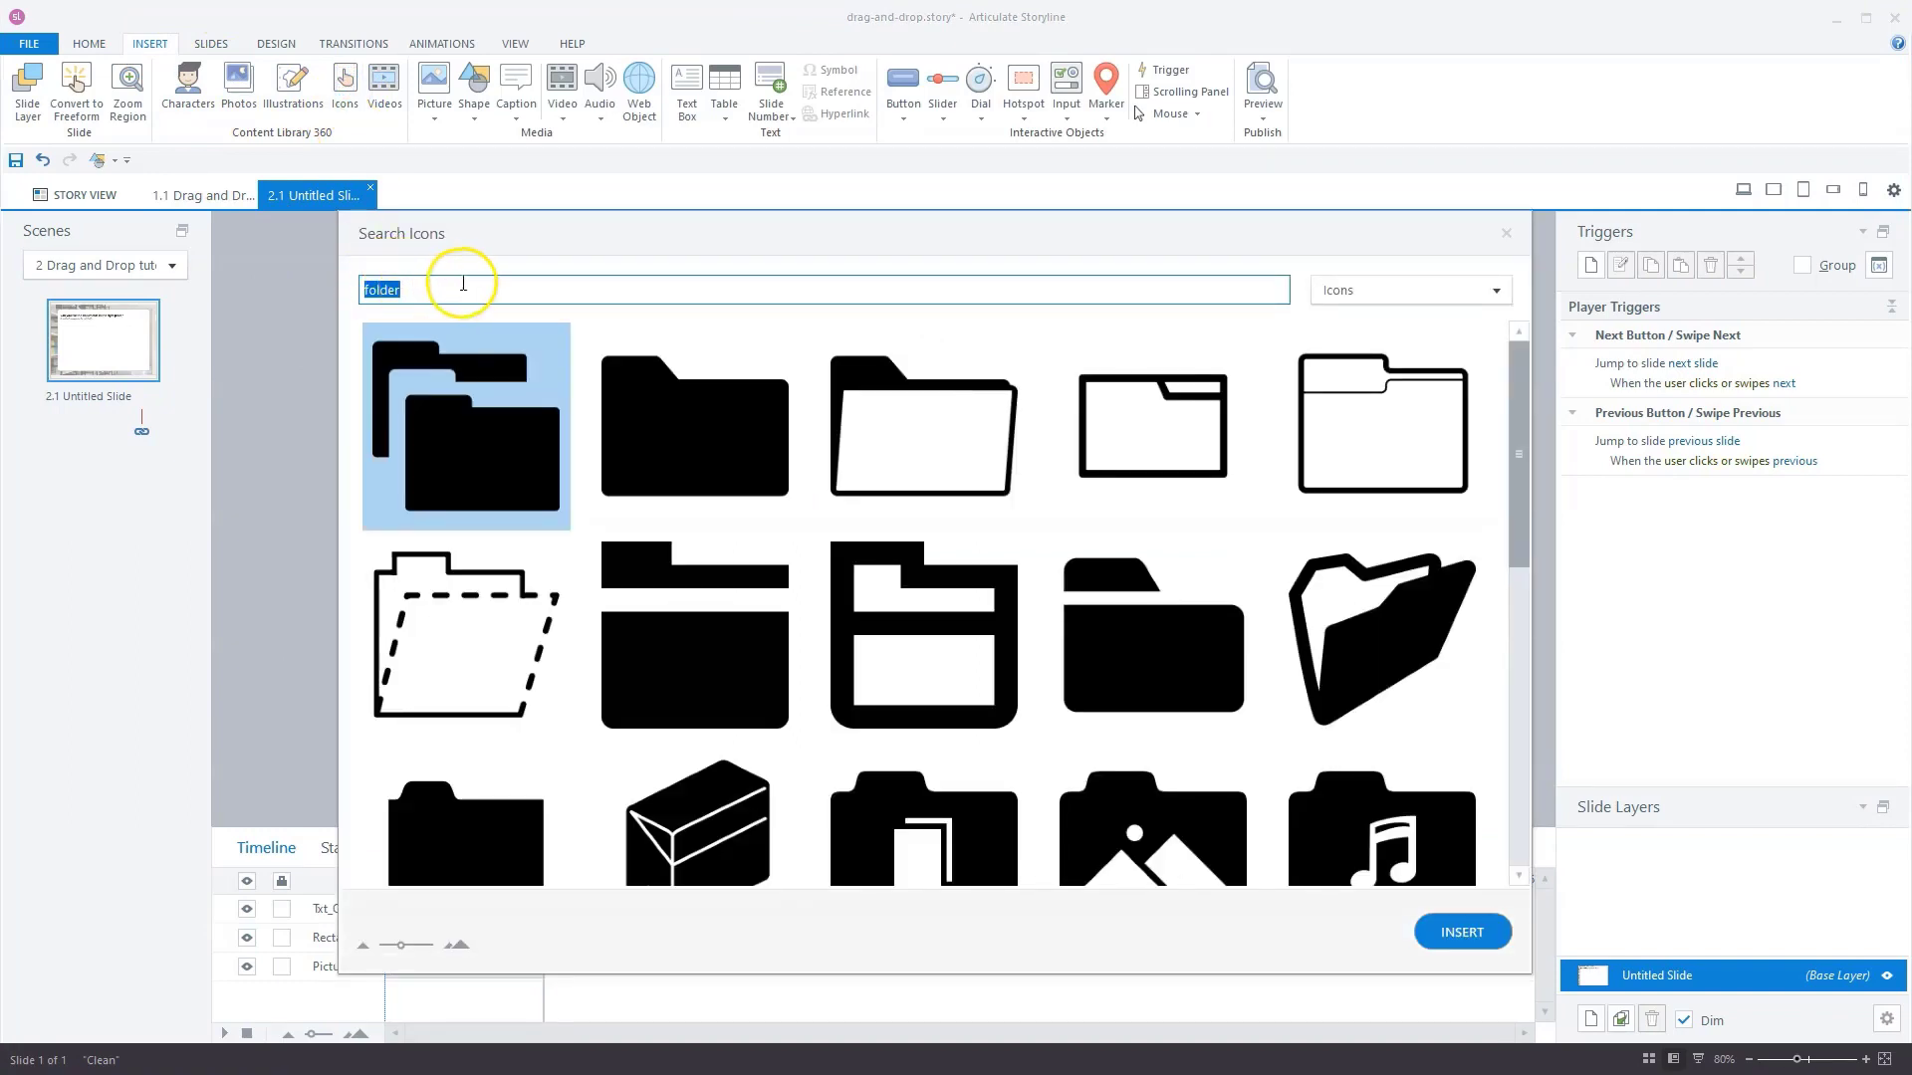
scroll(1152, 521, down, 5)
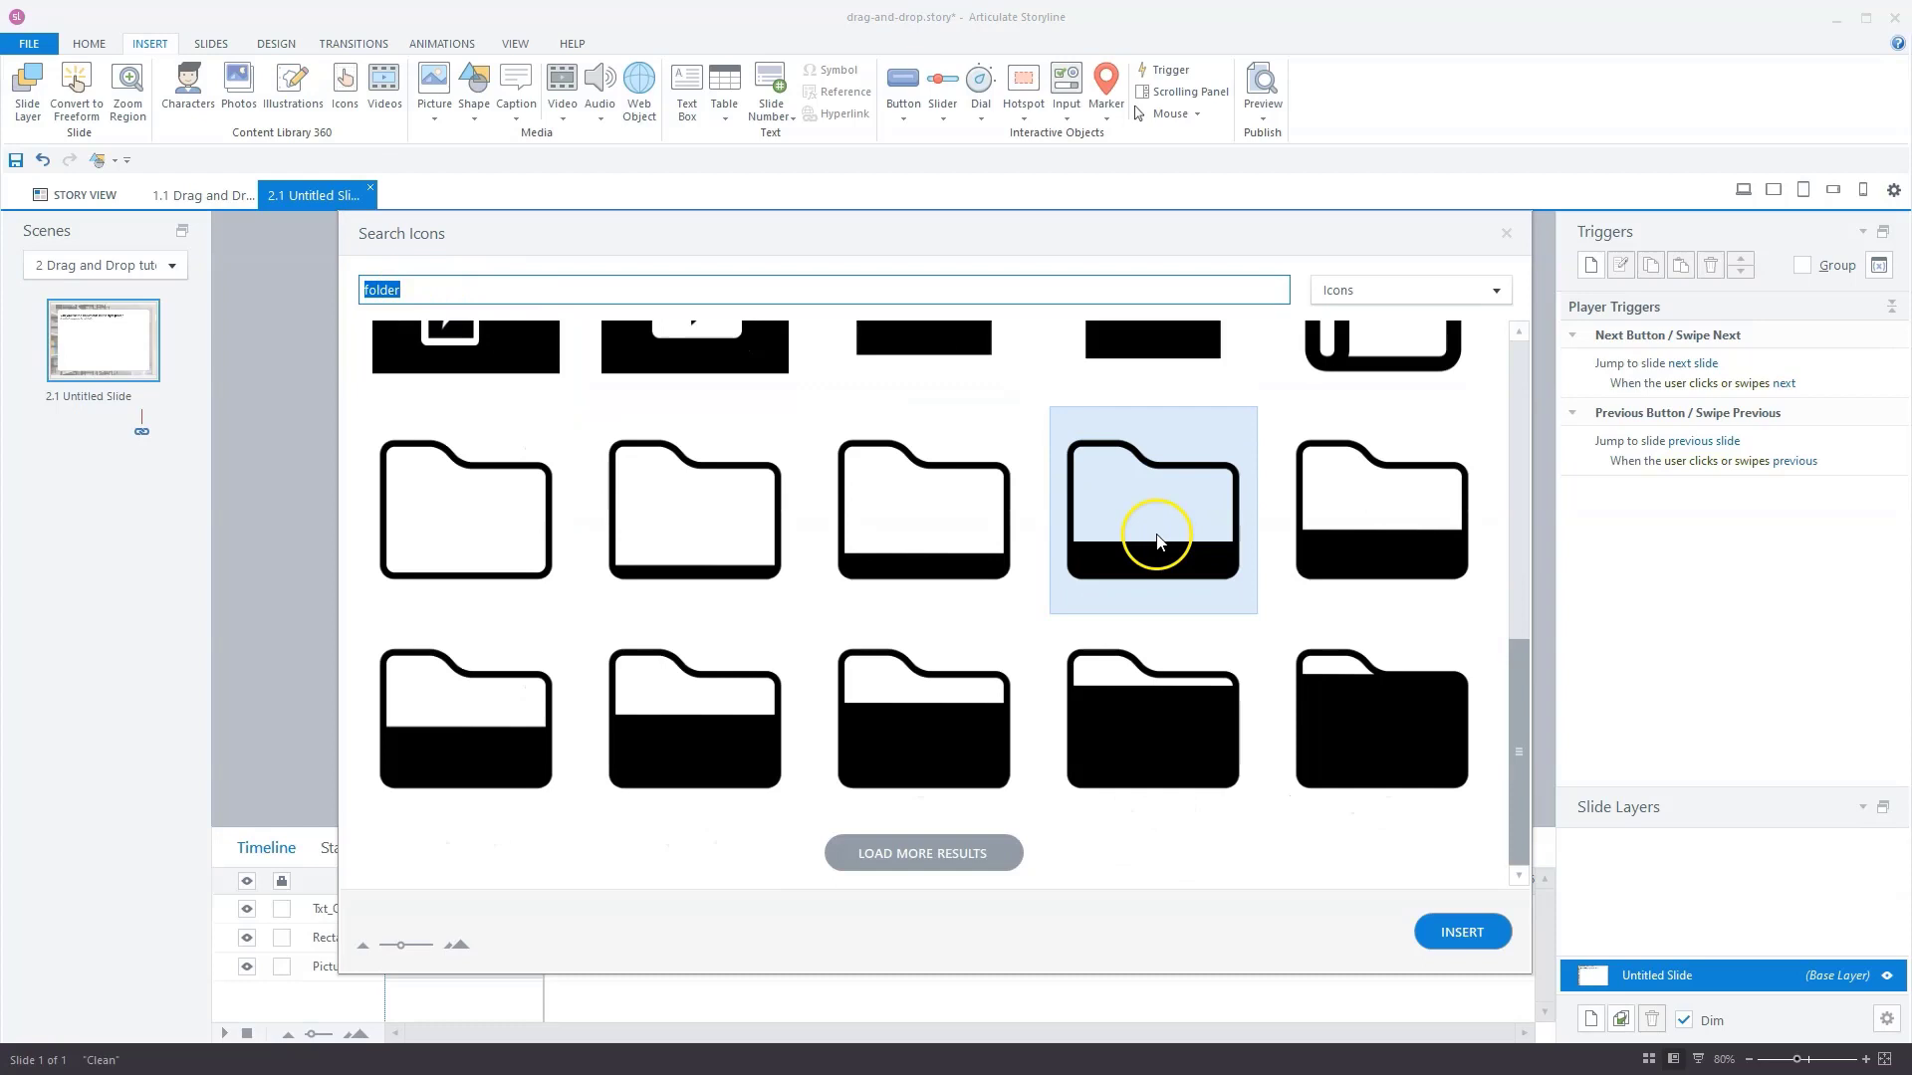
click(902, 858)
scroll(961, 747, down, 5)
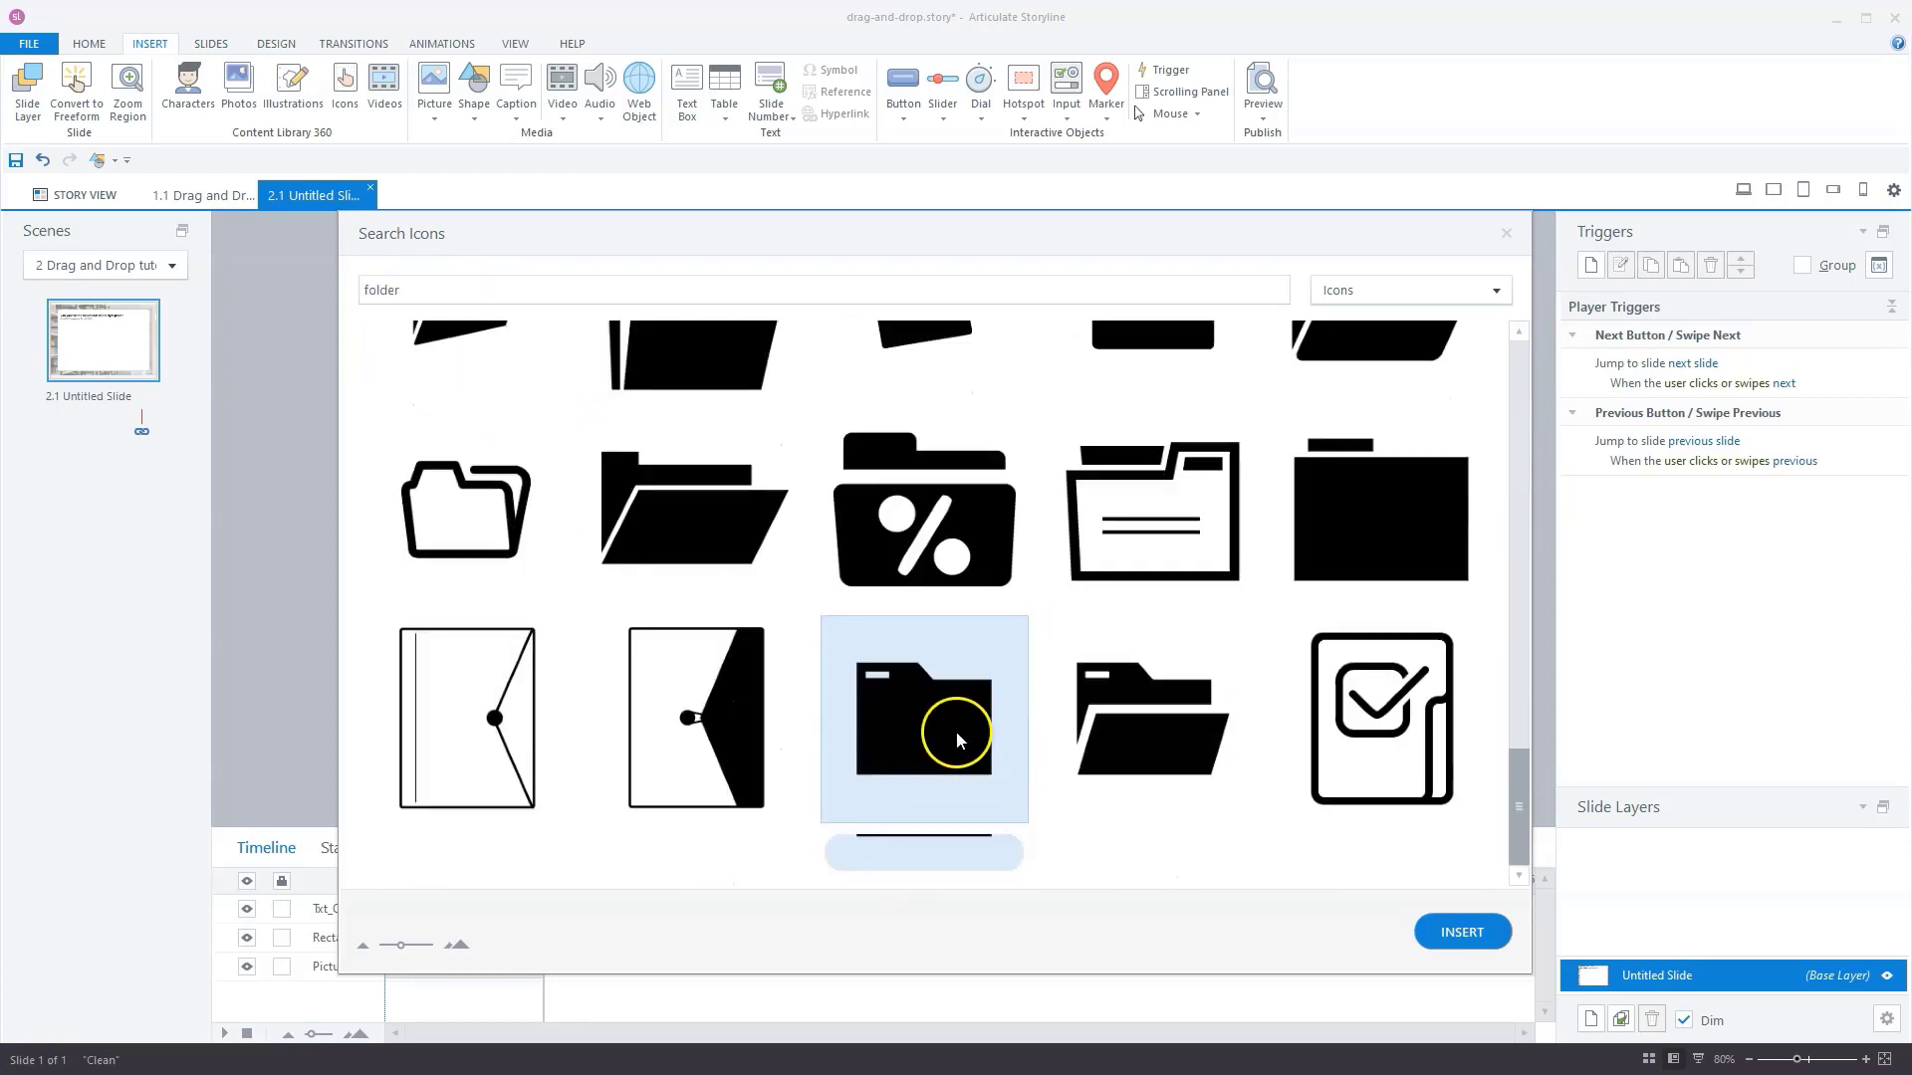
click(946, 852)
scroll(966, 797, down, 5)
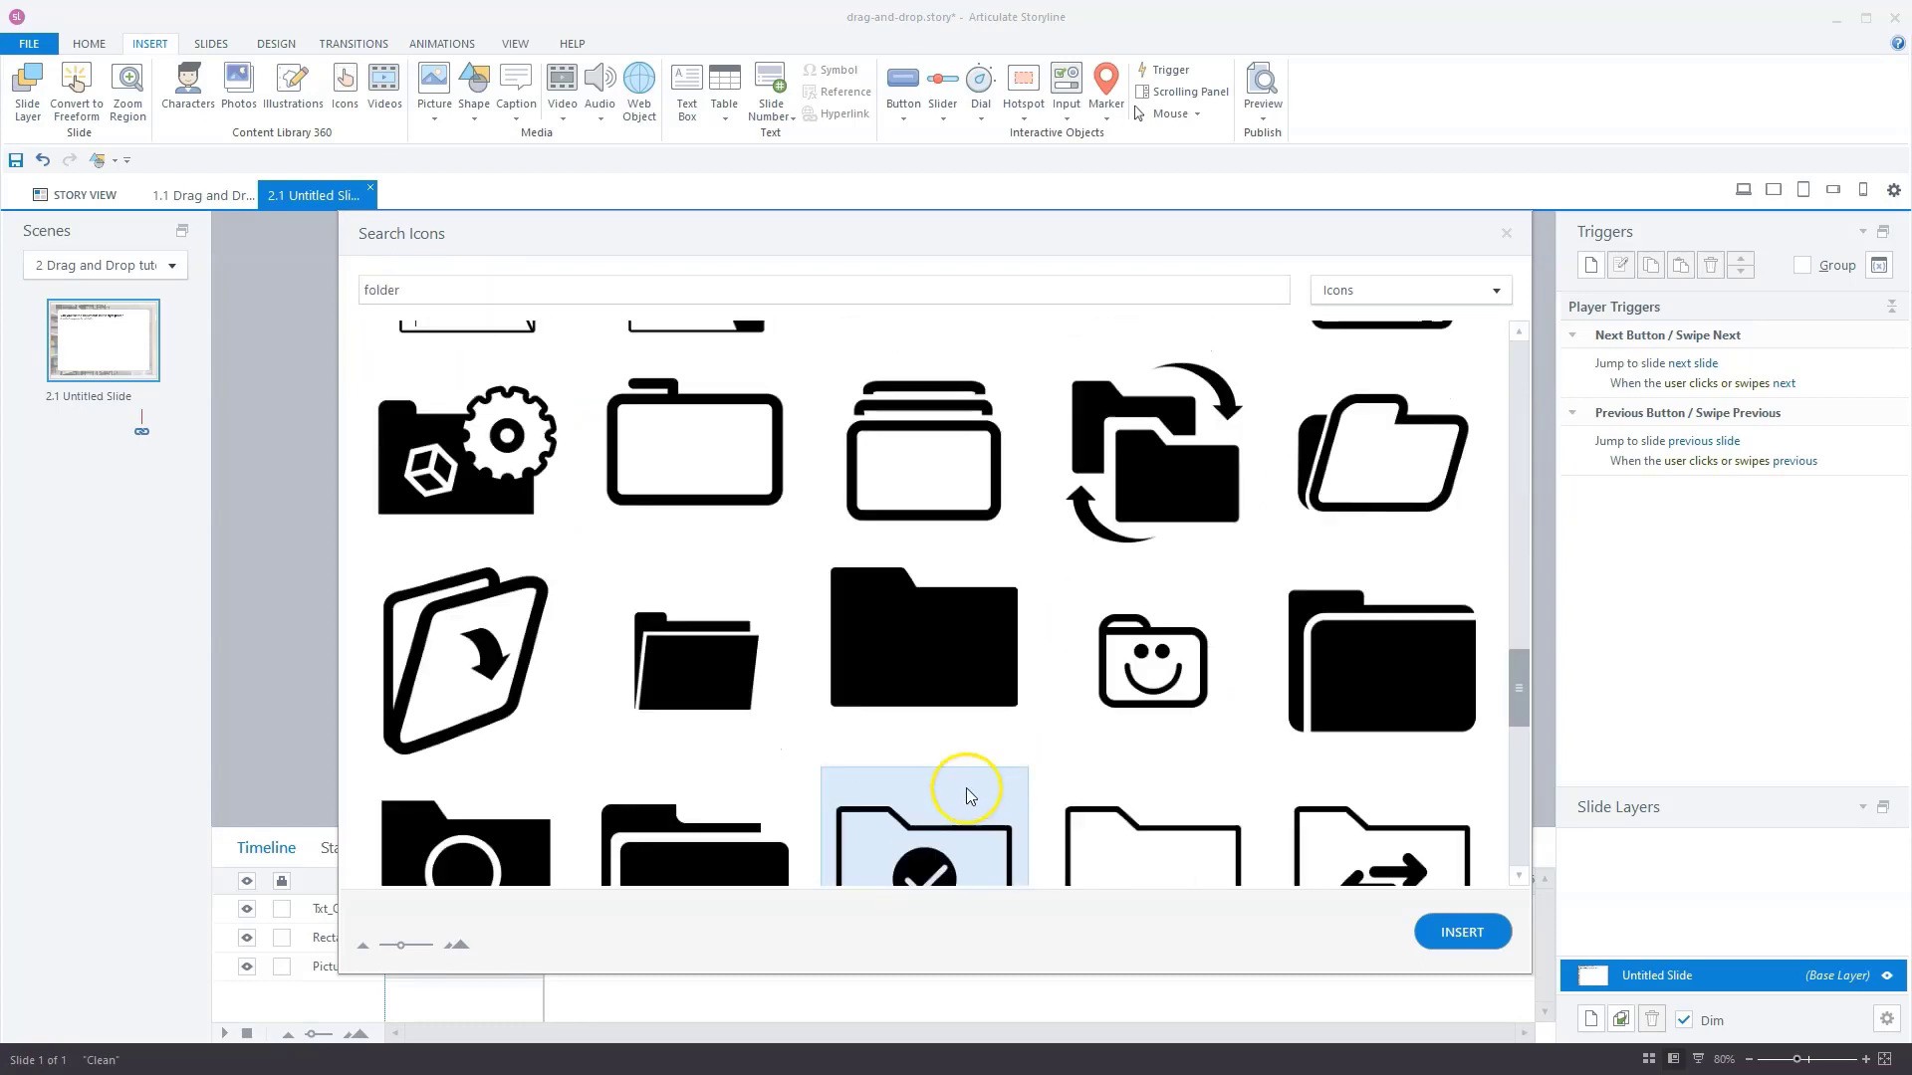
scroll(966, 794, down, 3)
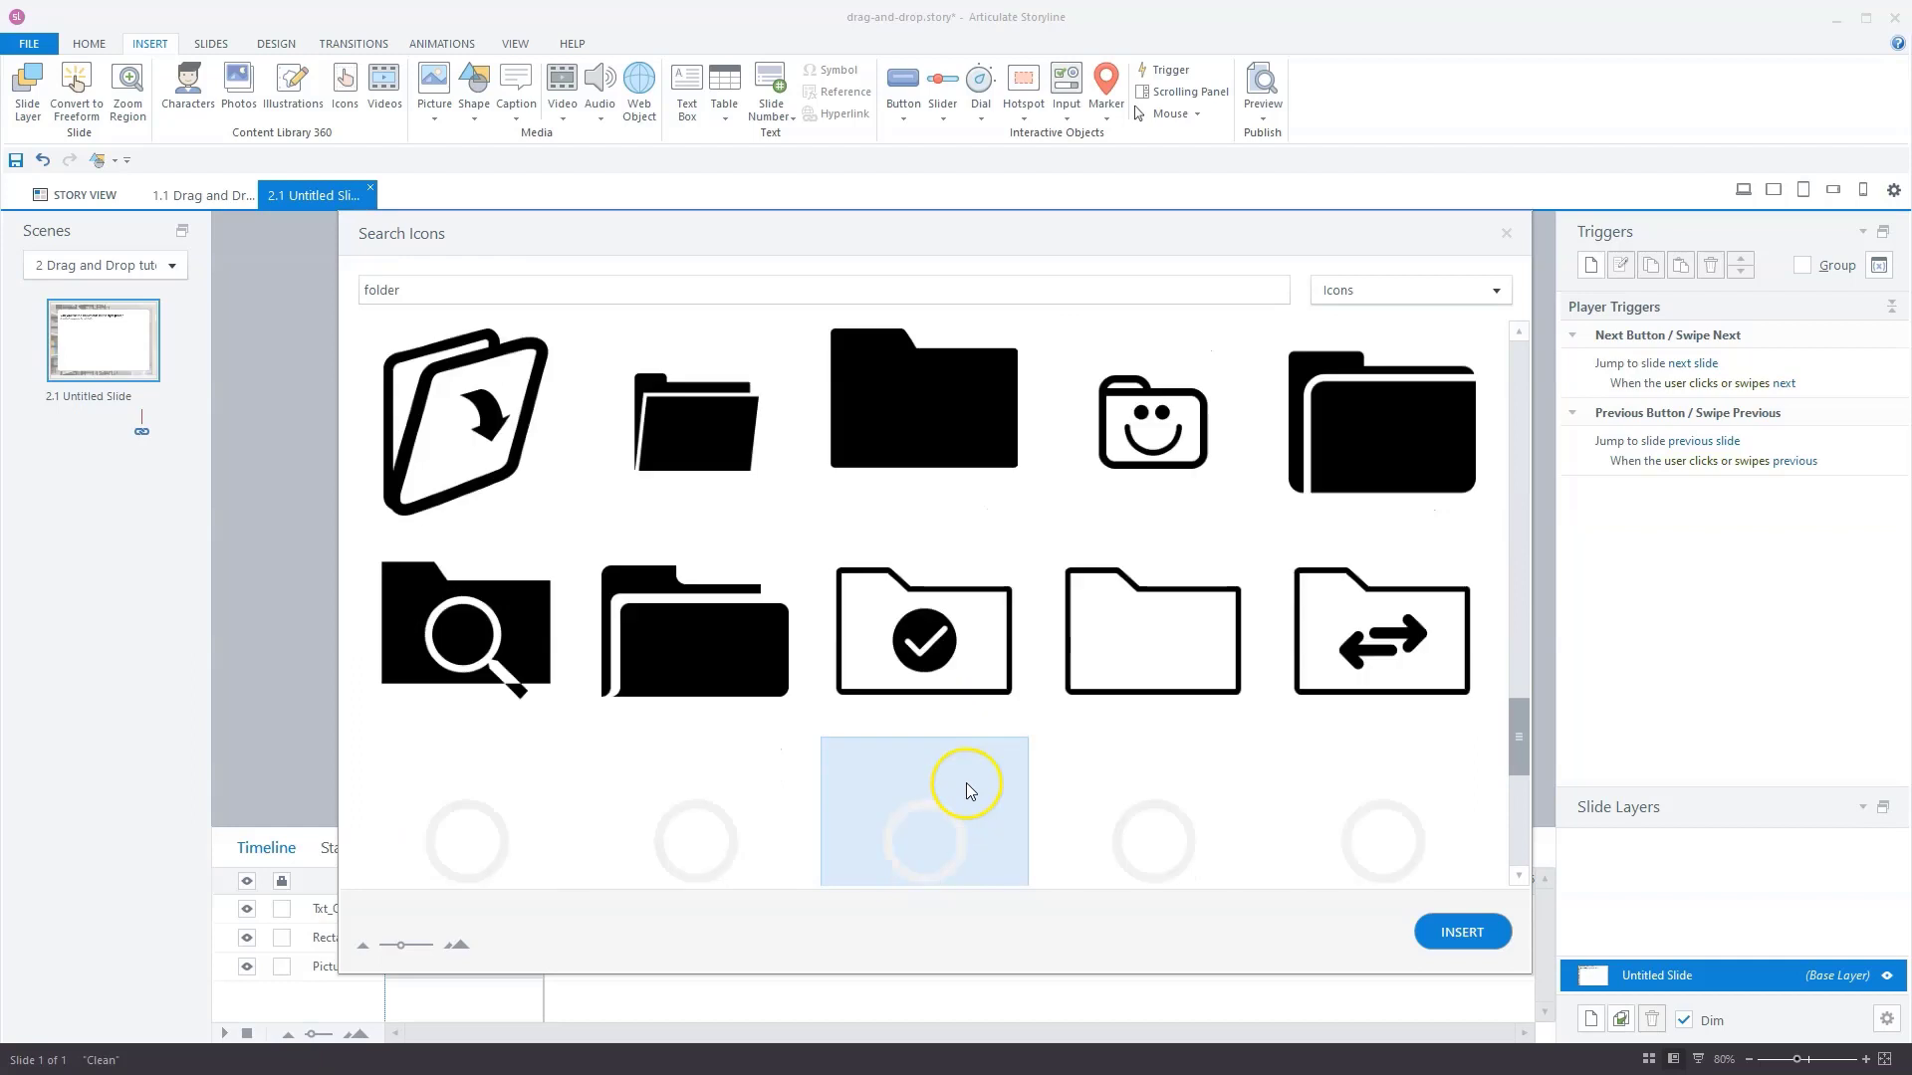
click(1187, 634)
click(1456, 934)
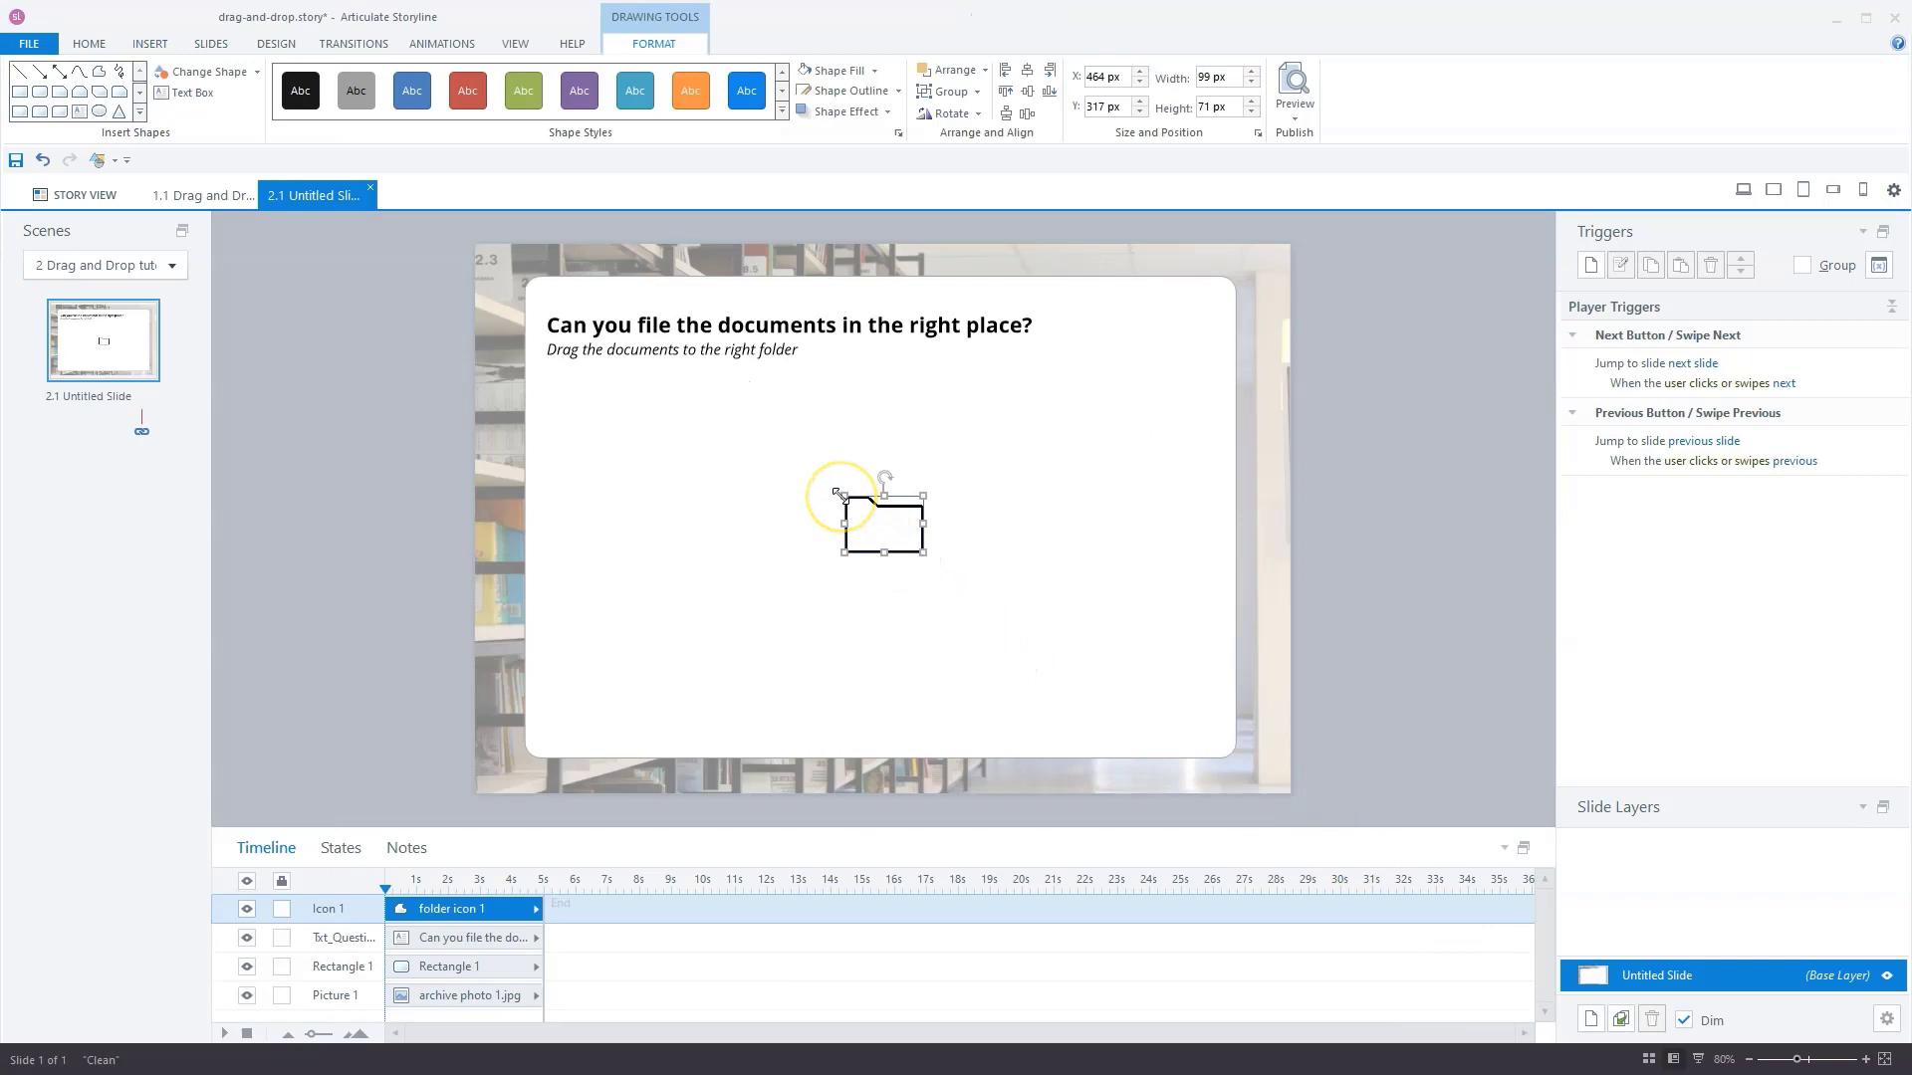
drag(841, 496, 814, 474)
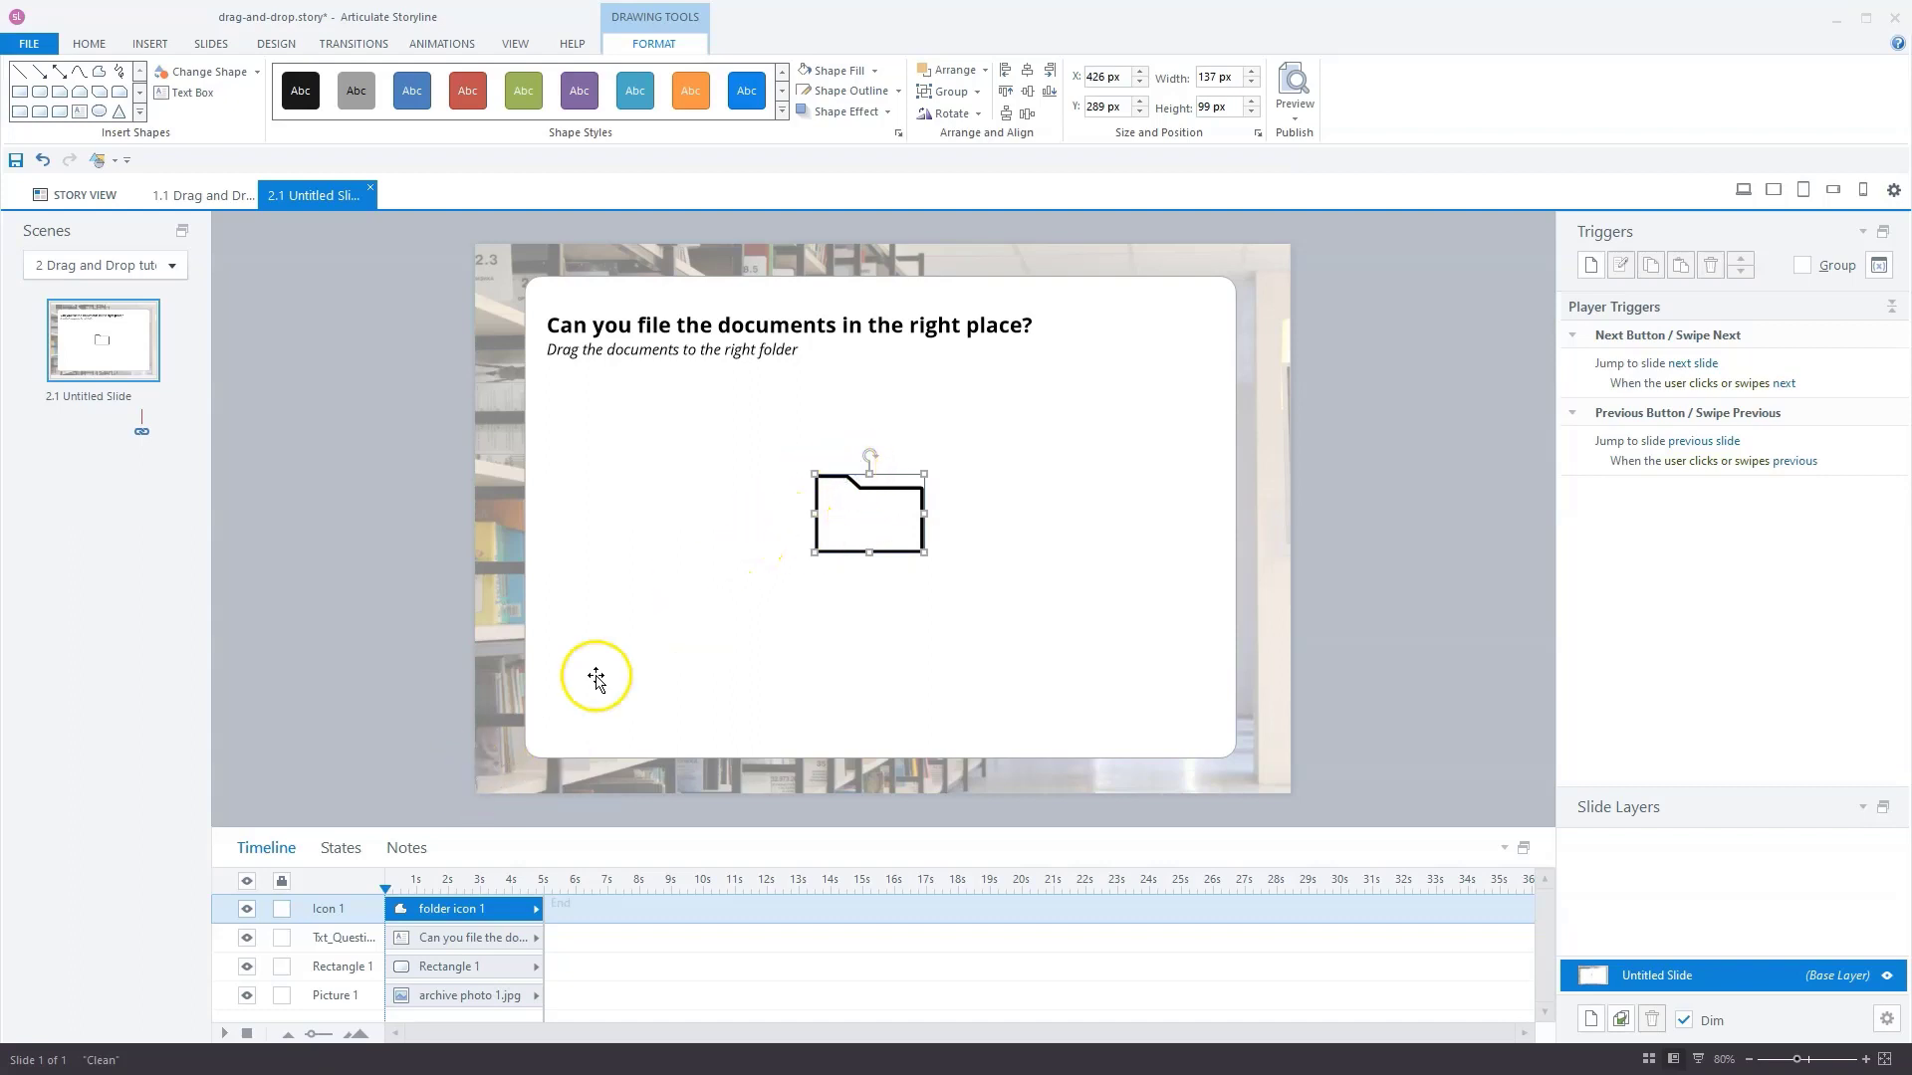
- Add a new state named Open to the folder icon
click(340, 851)
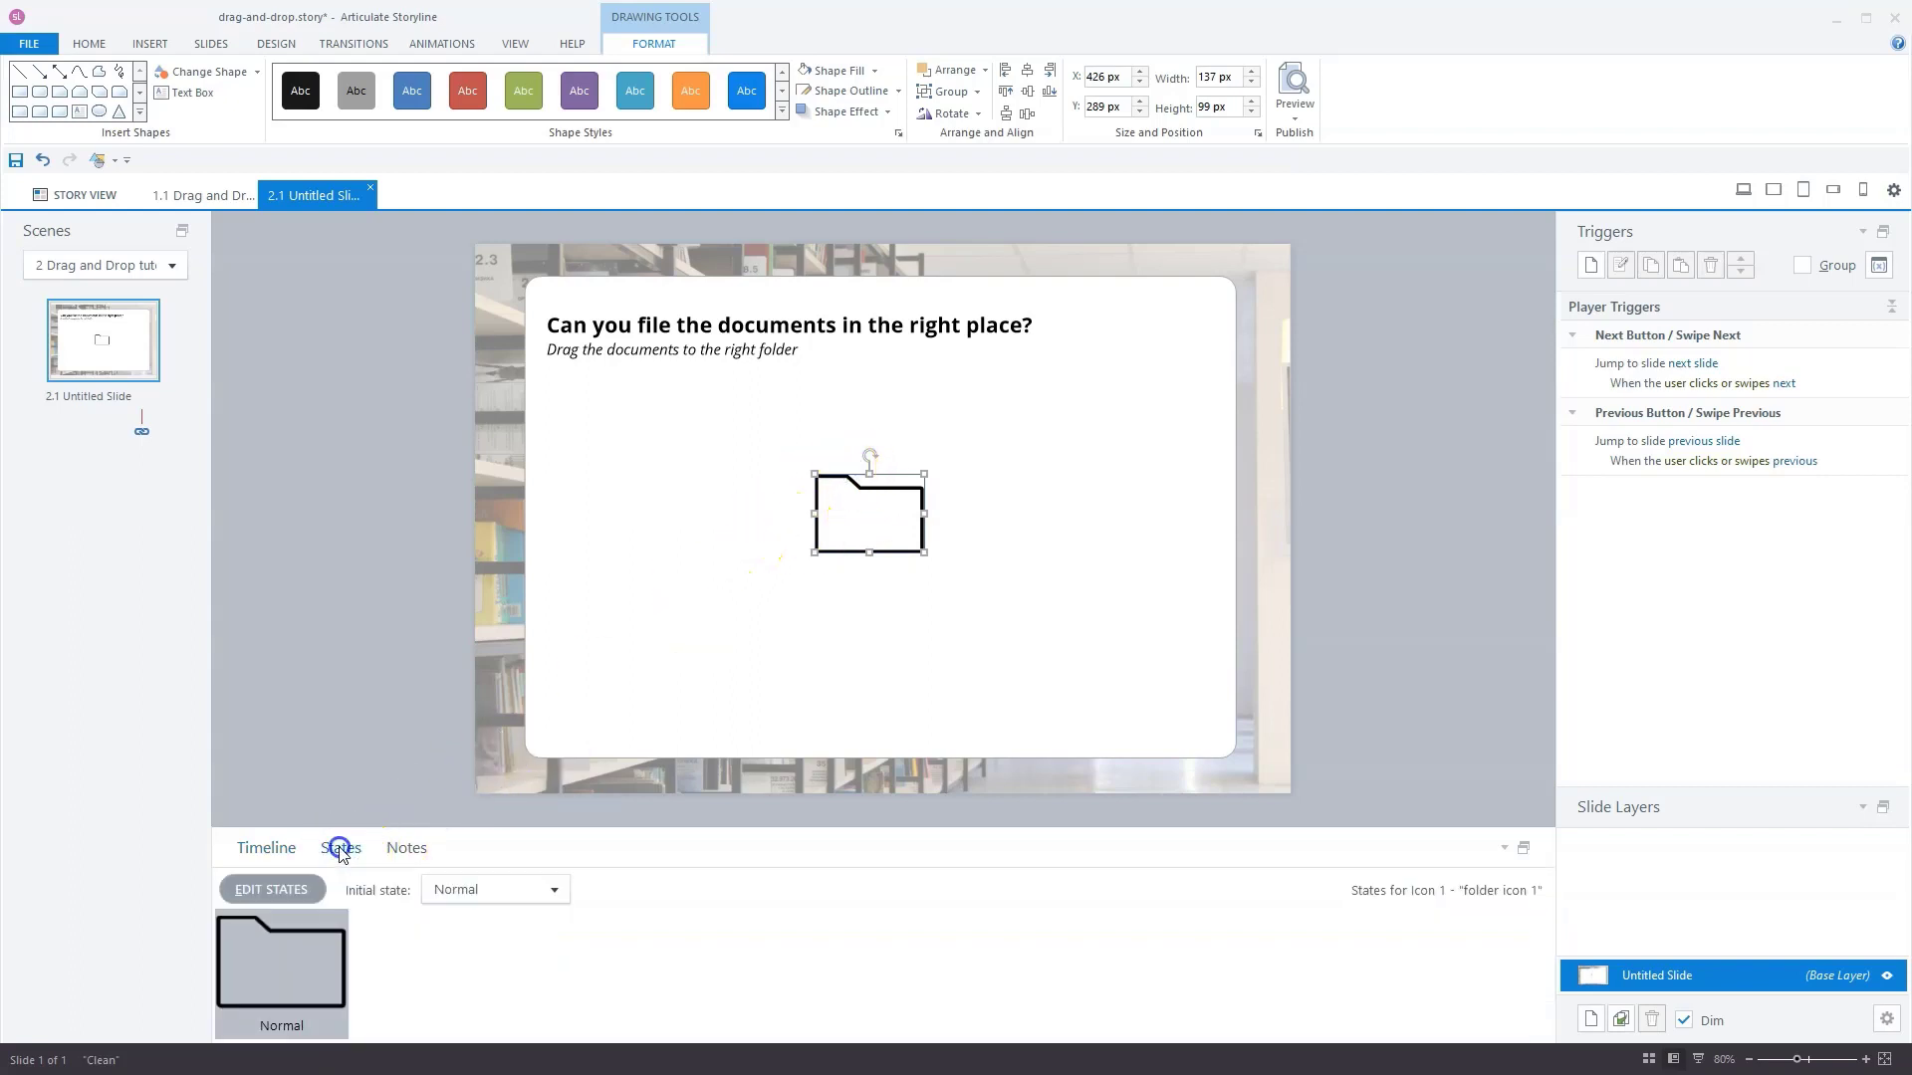
click(269, 887)
click(395, 889)
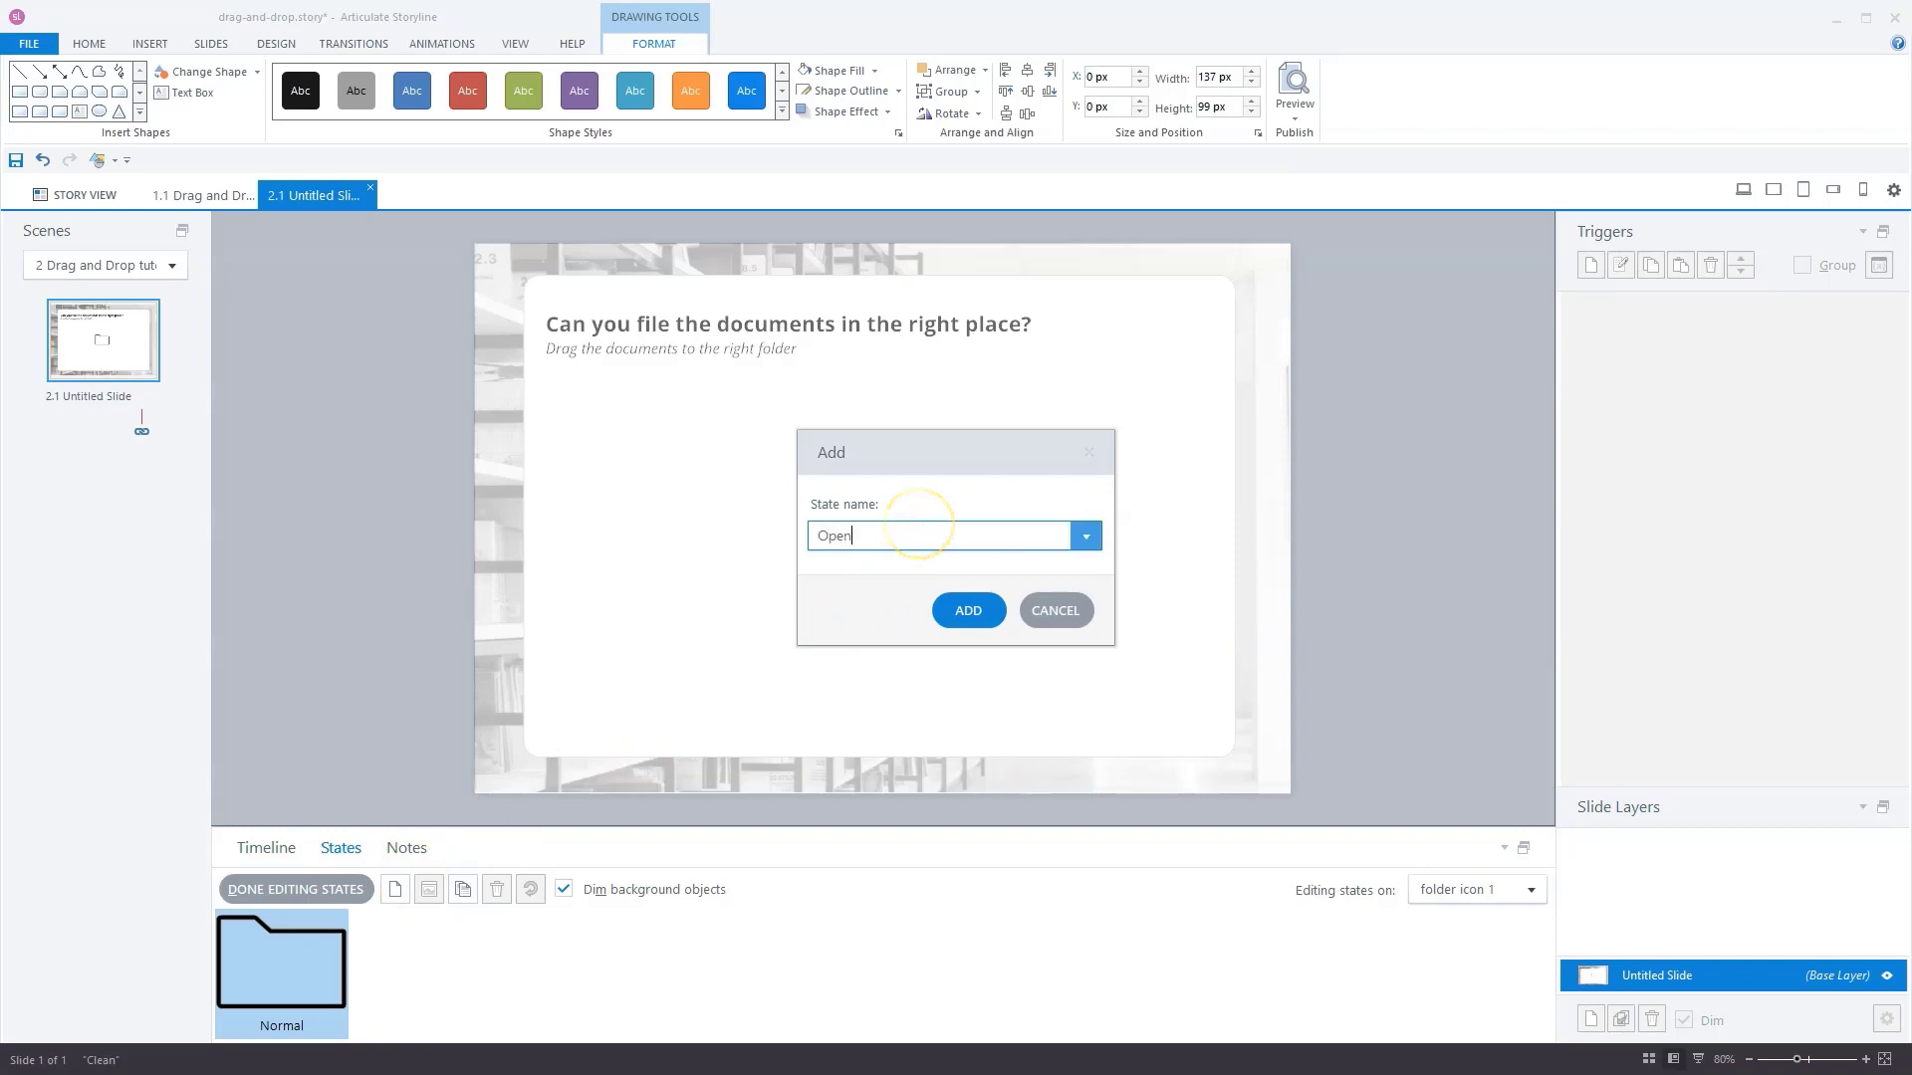
click(971, 608)
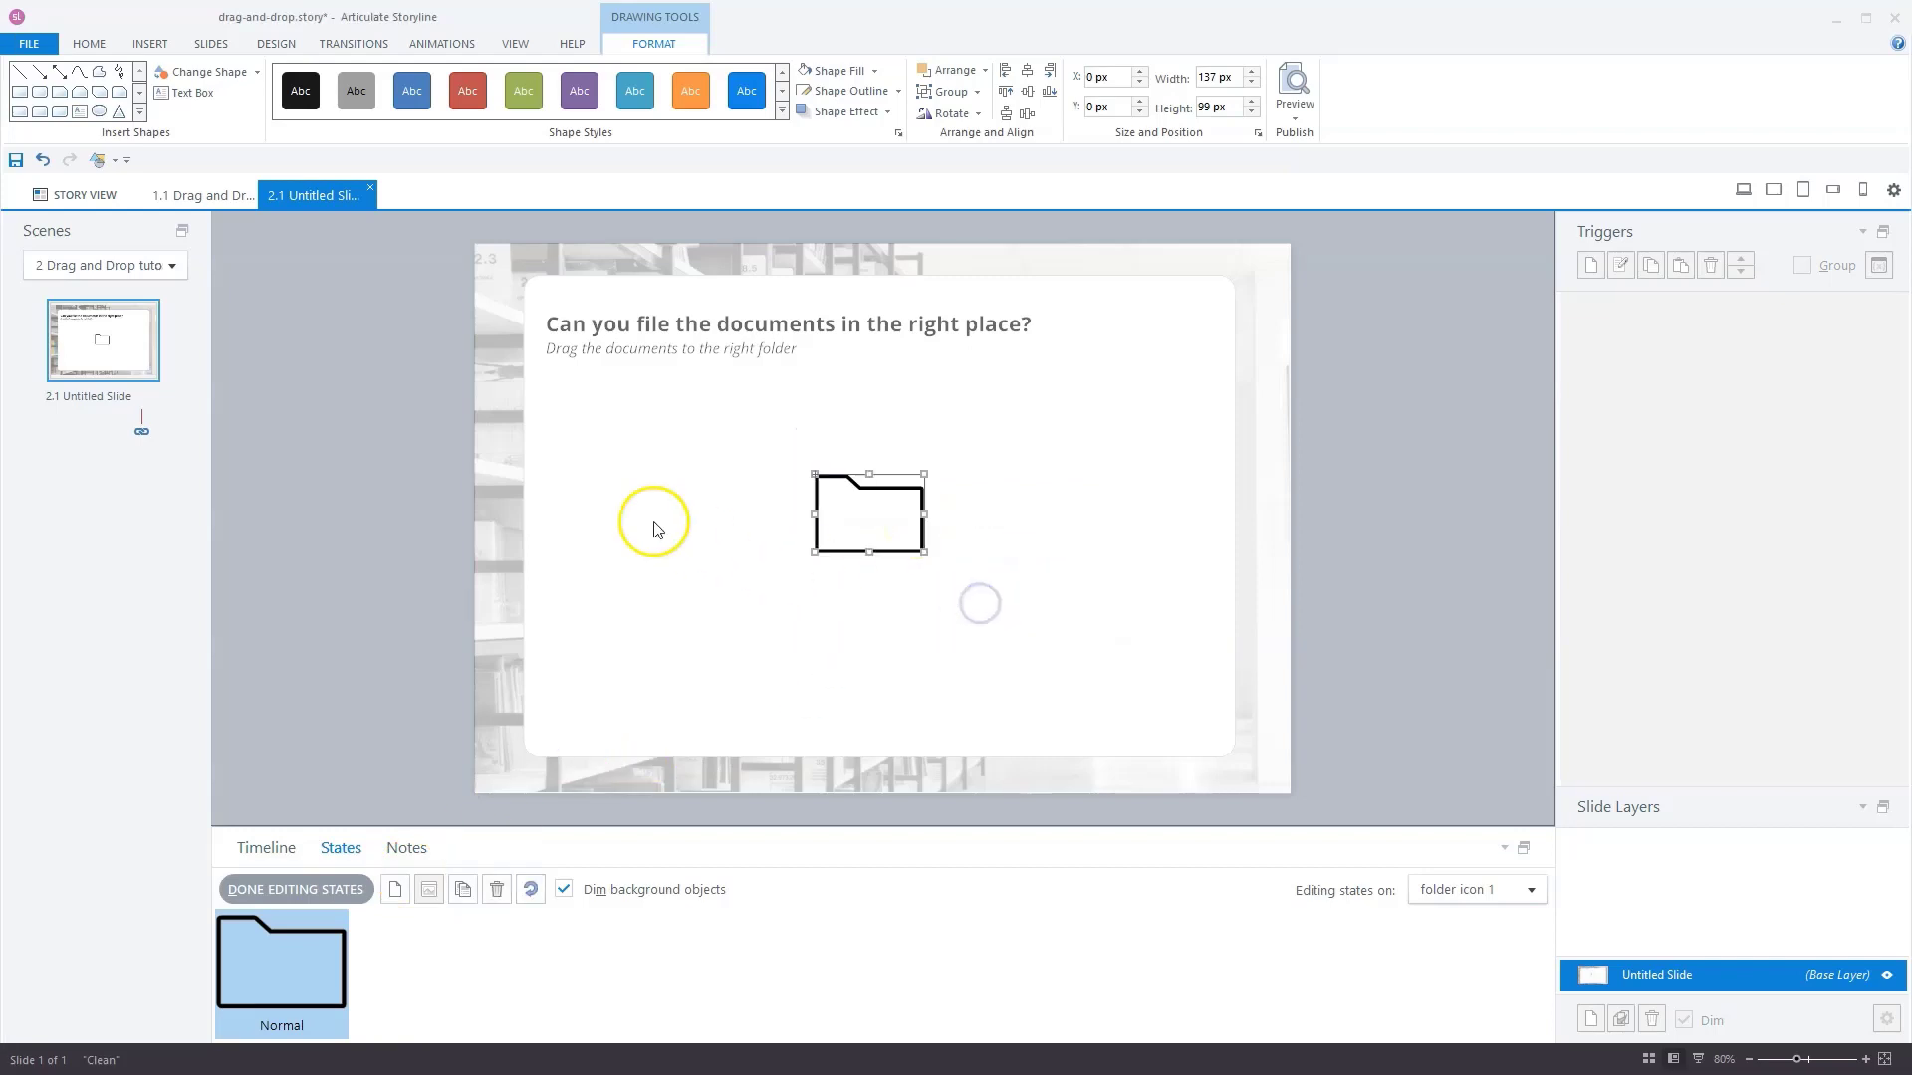
- Draw a parallelogram about 150 by 64 px over the front of the folder in its Open state
click(150, 45)
click(475, 117)
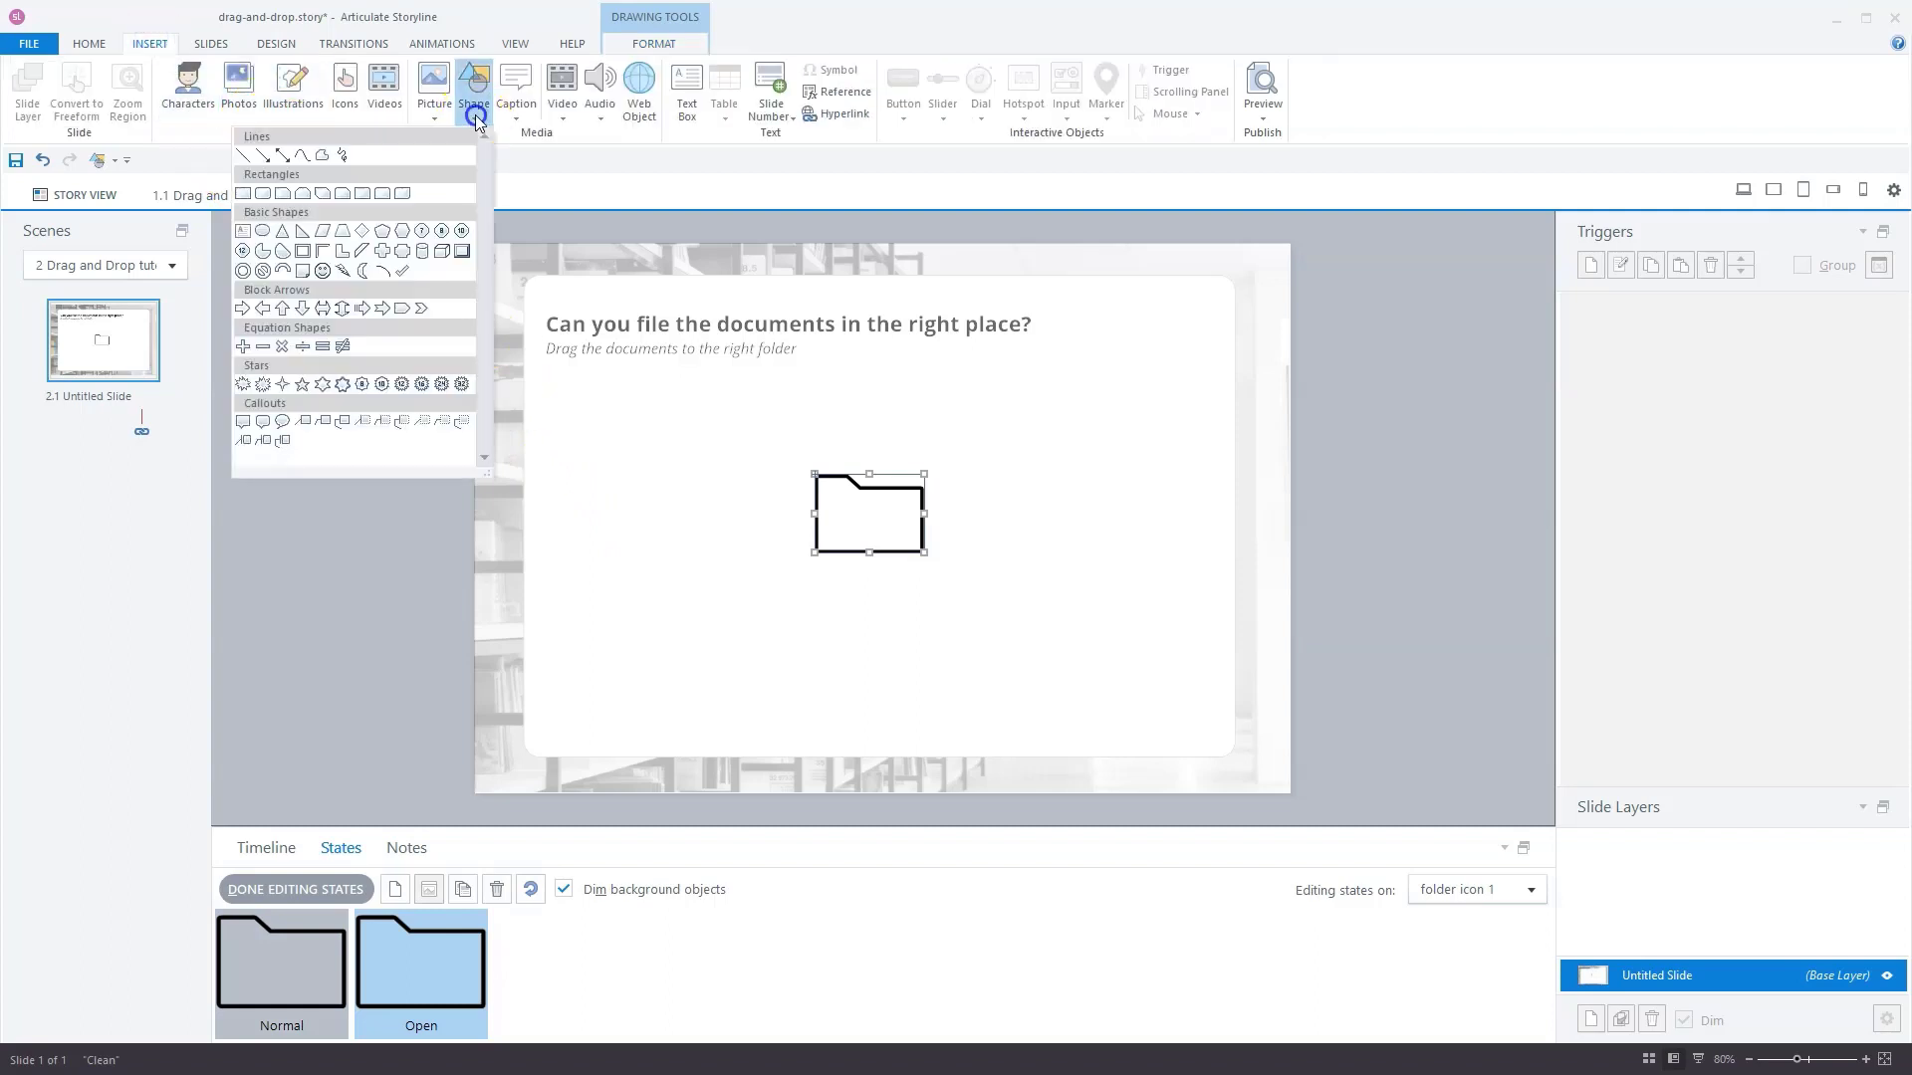
click(341, 250)
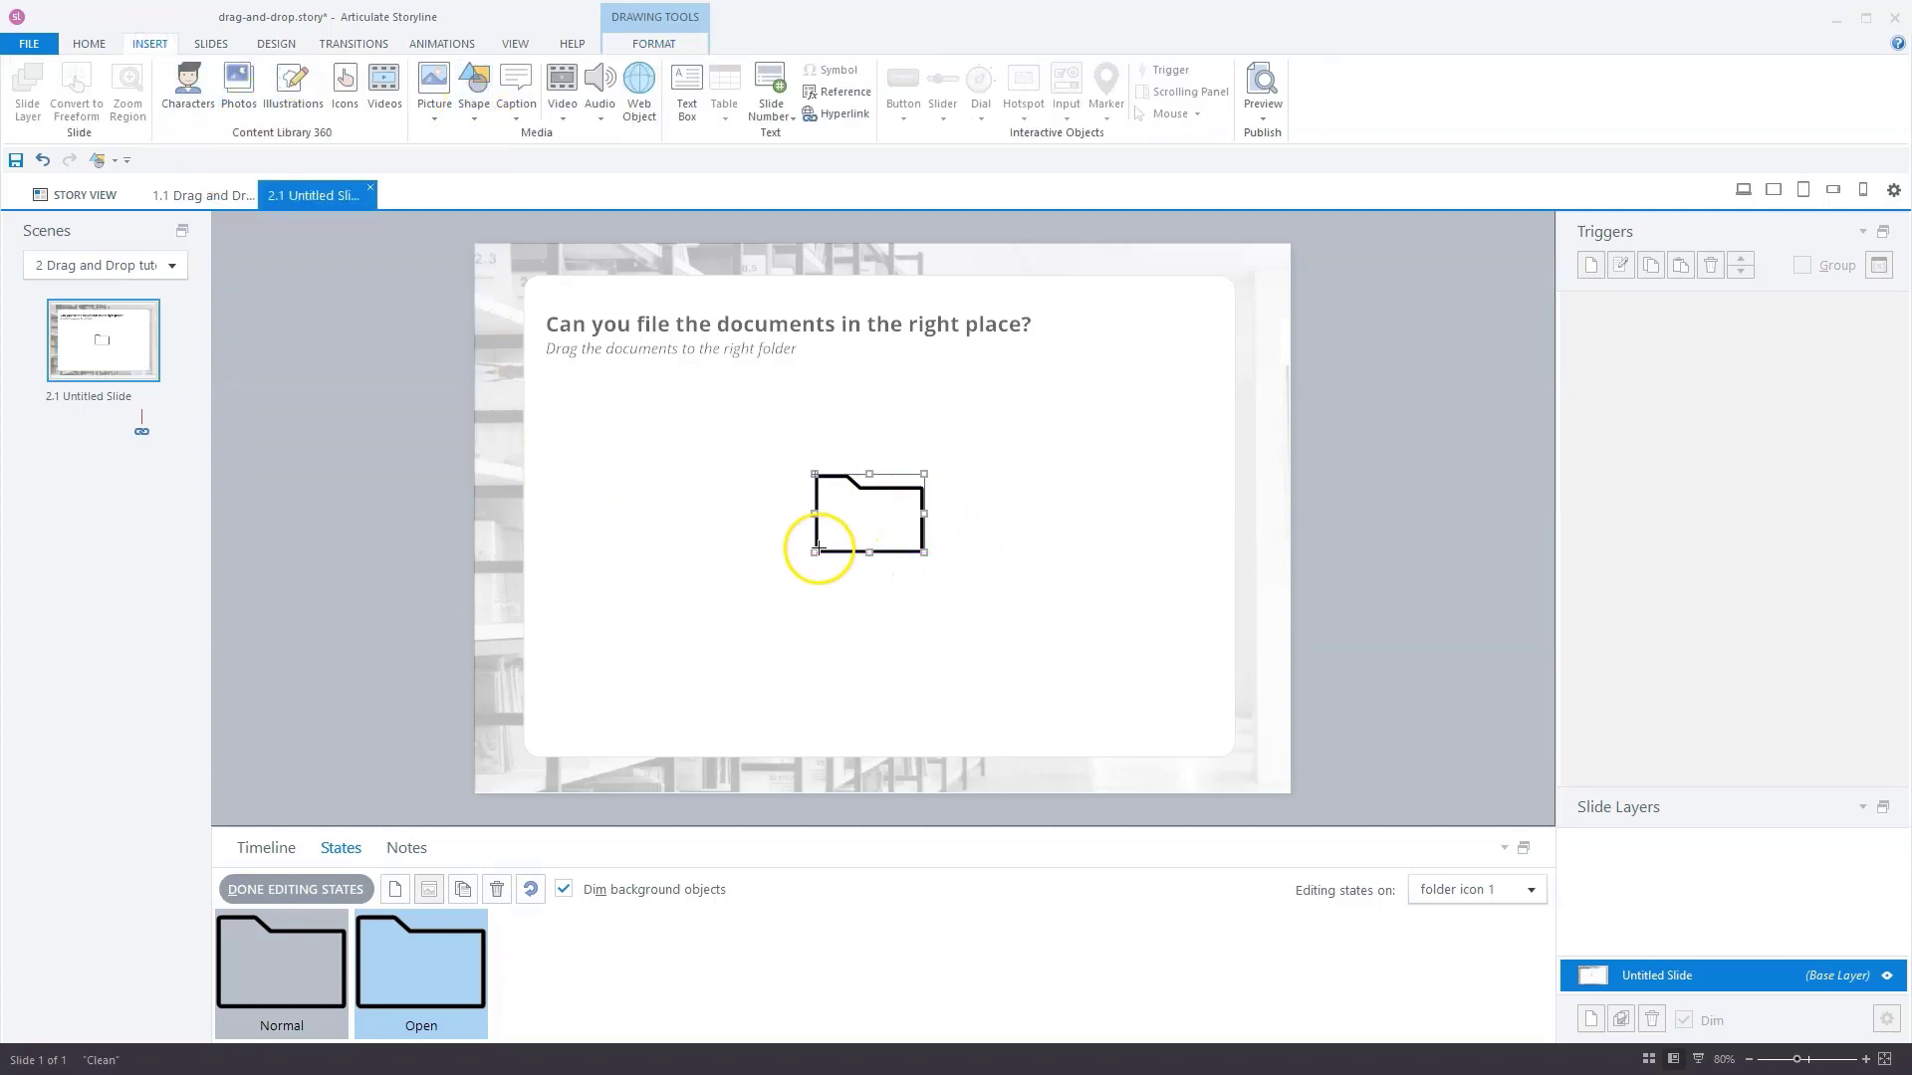
drag(814, 547, 933, 496)
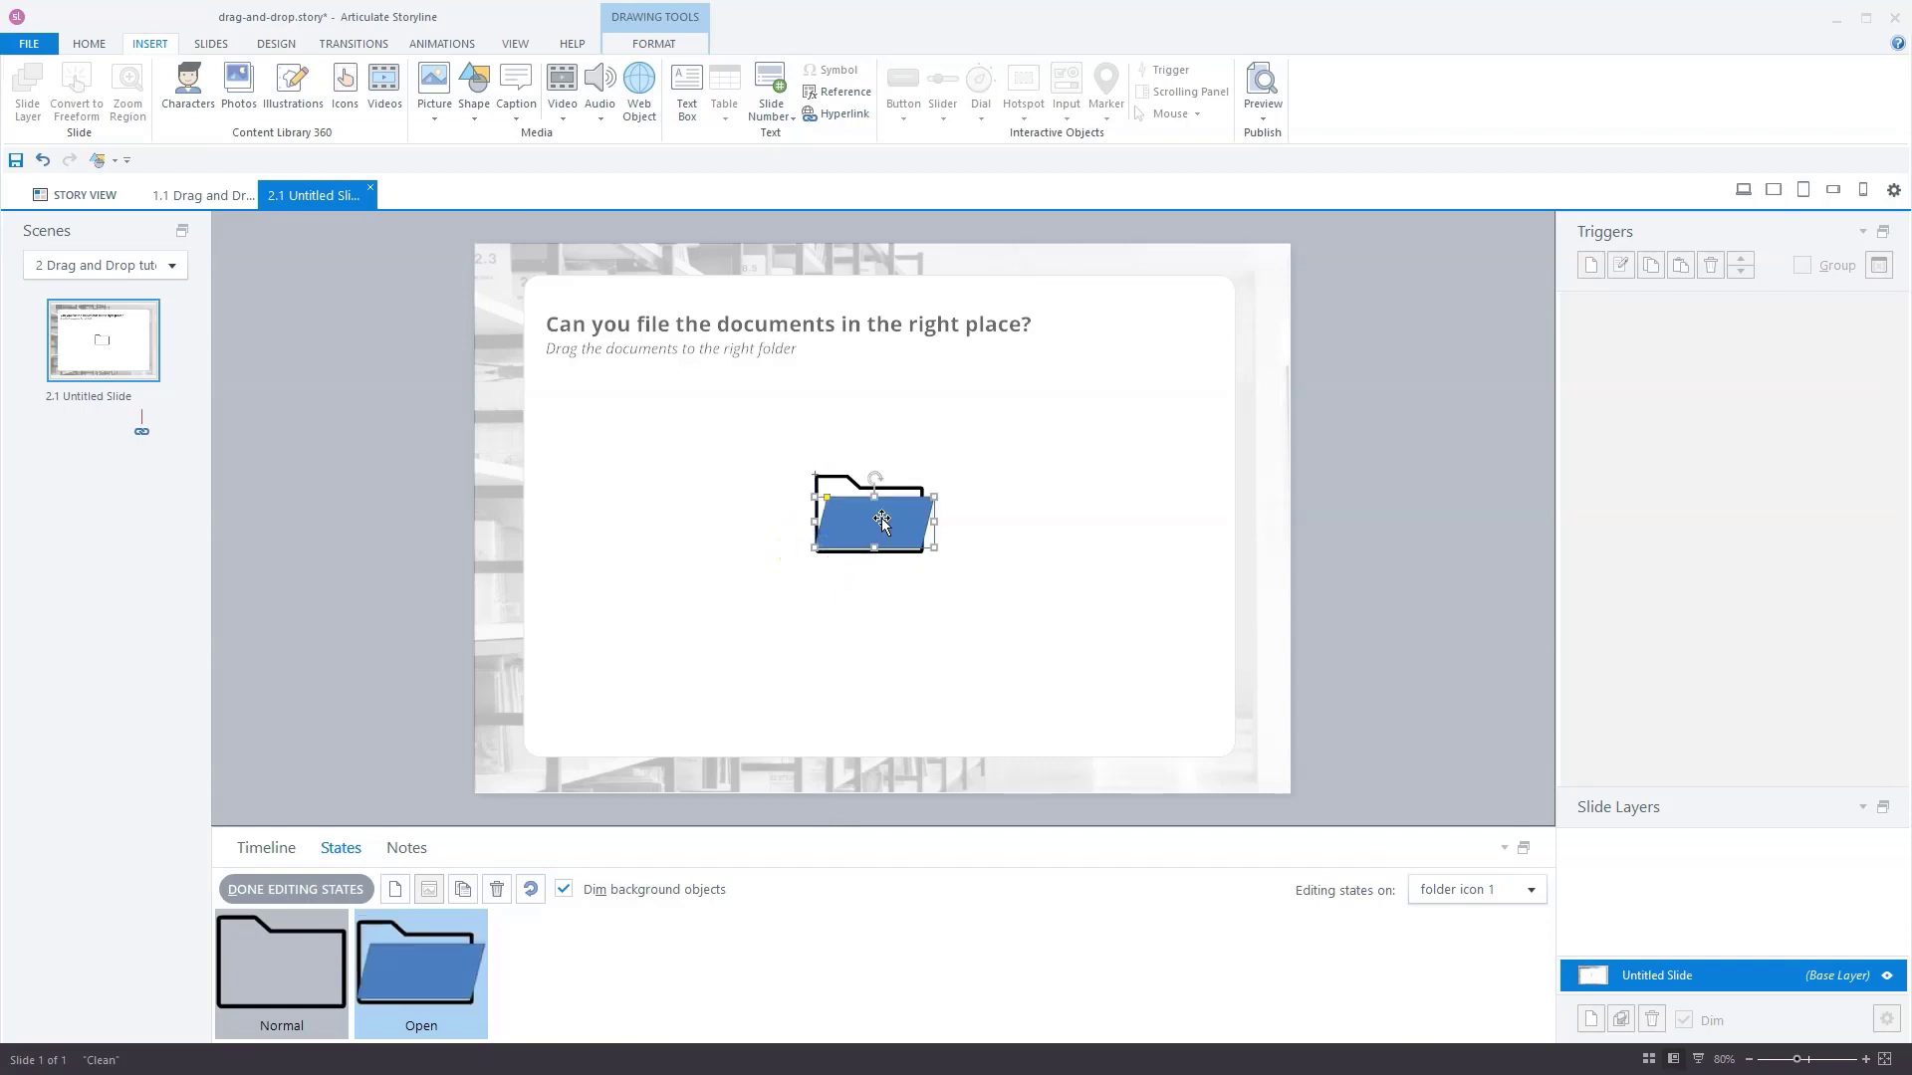
- Give the parallelogram a white fill and a black outline
click(654, 44)
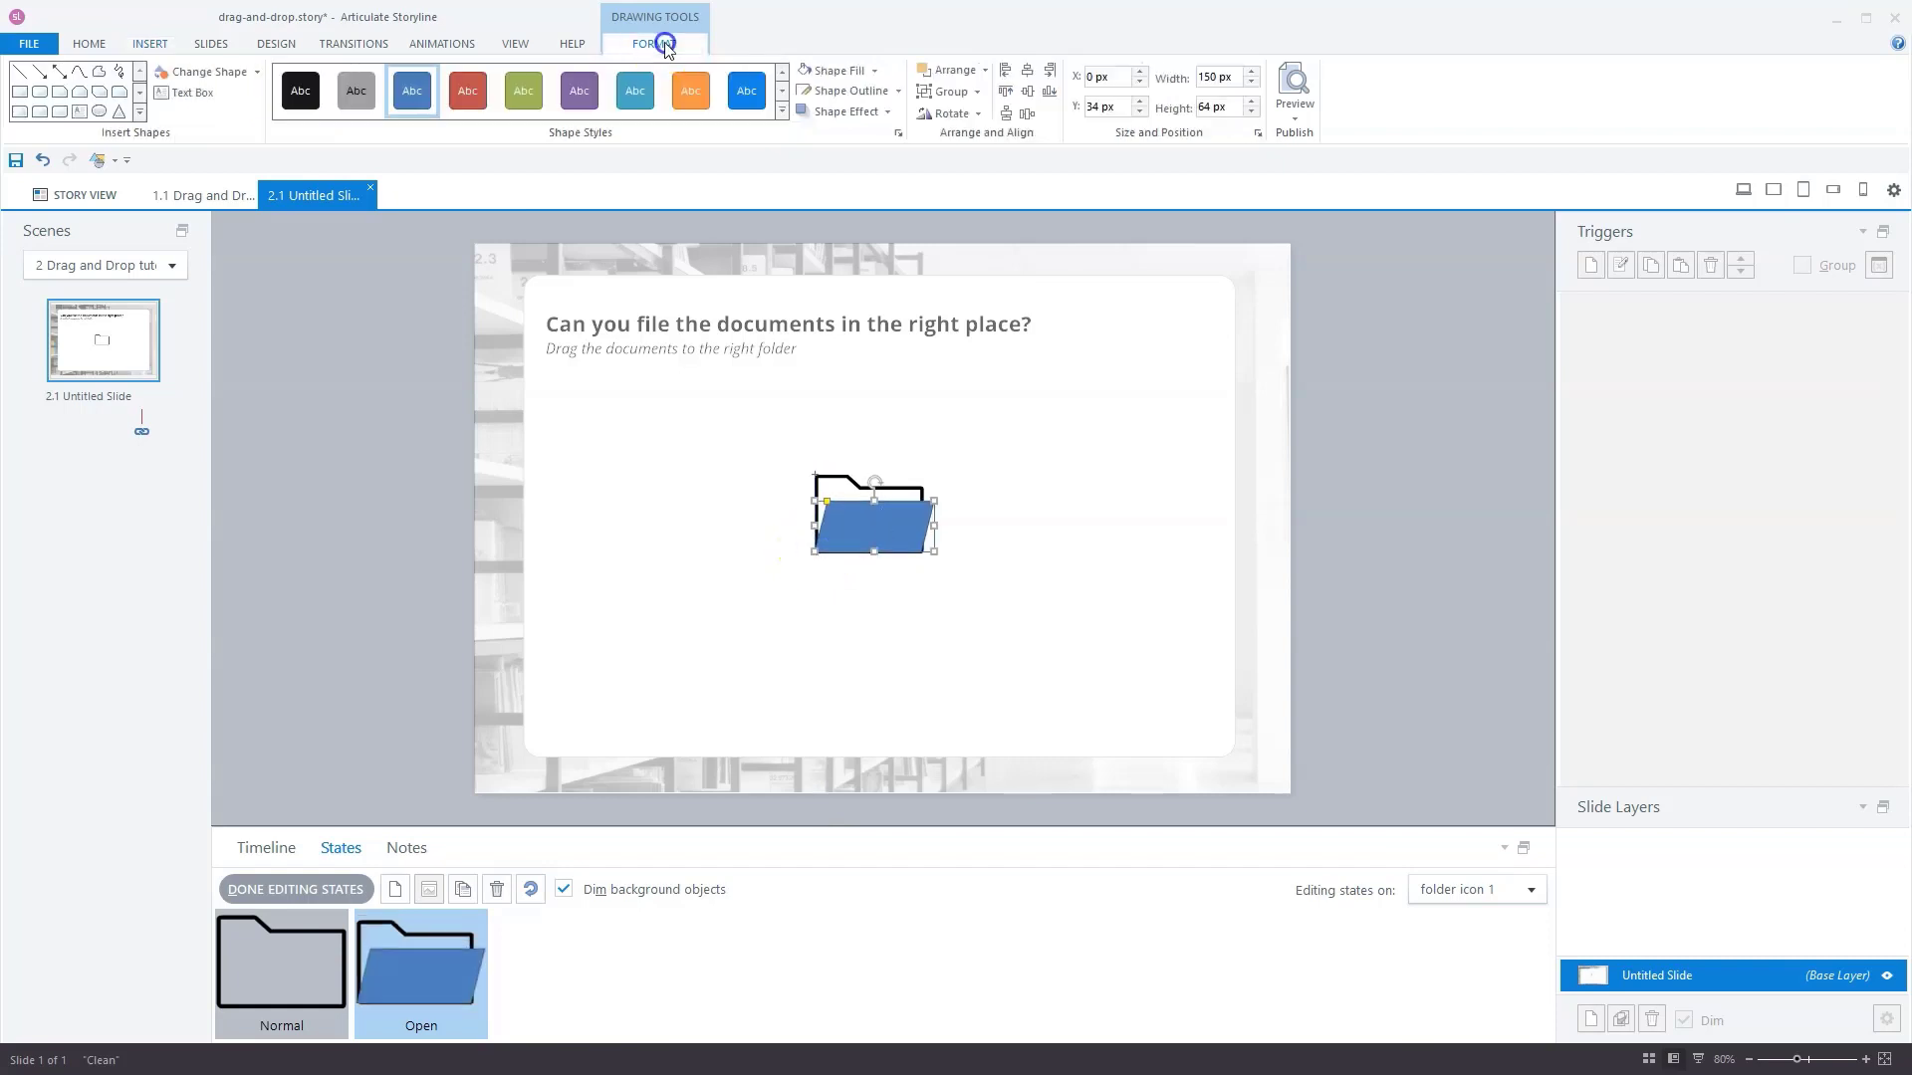
click(841, 70)
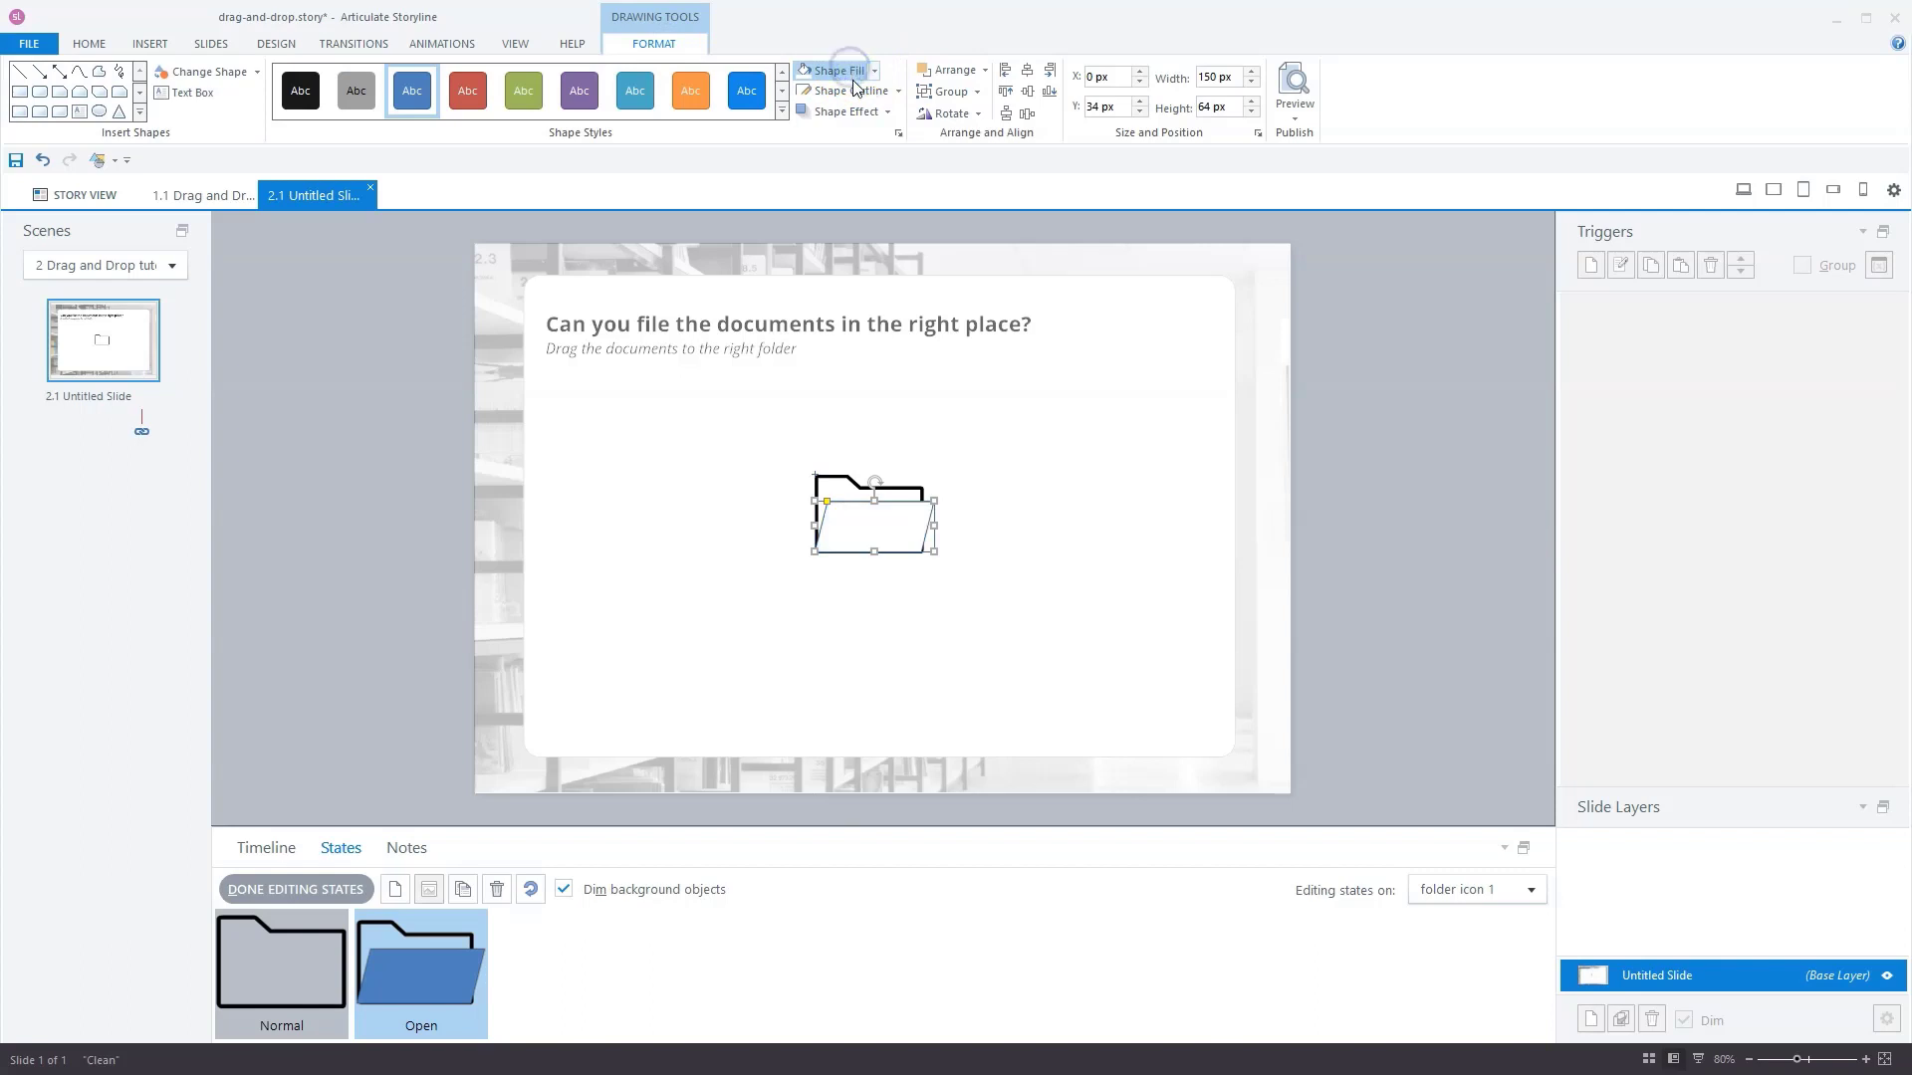
click(898, 91)
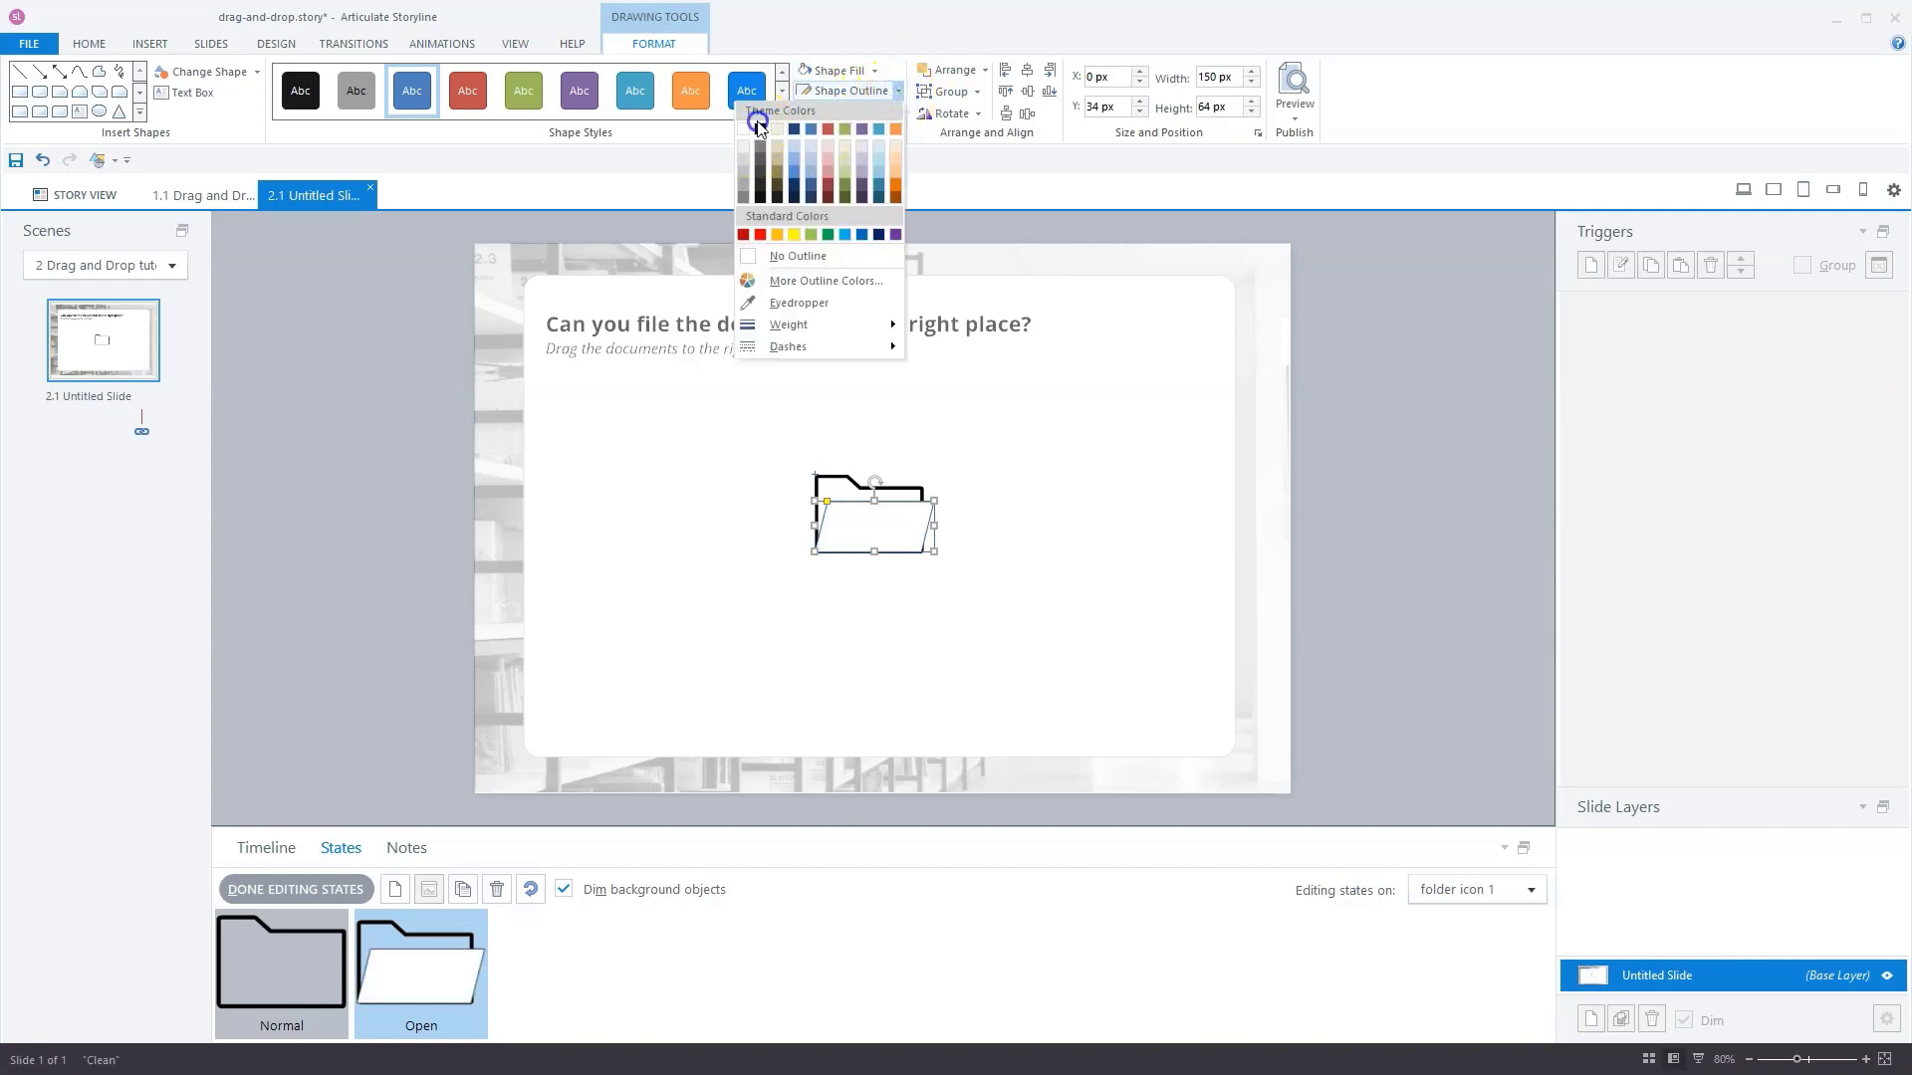
click(762, 129)
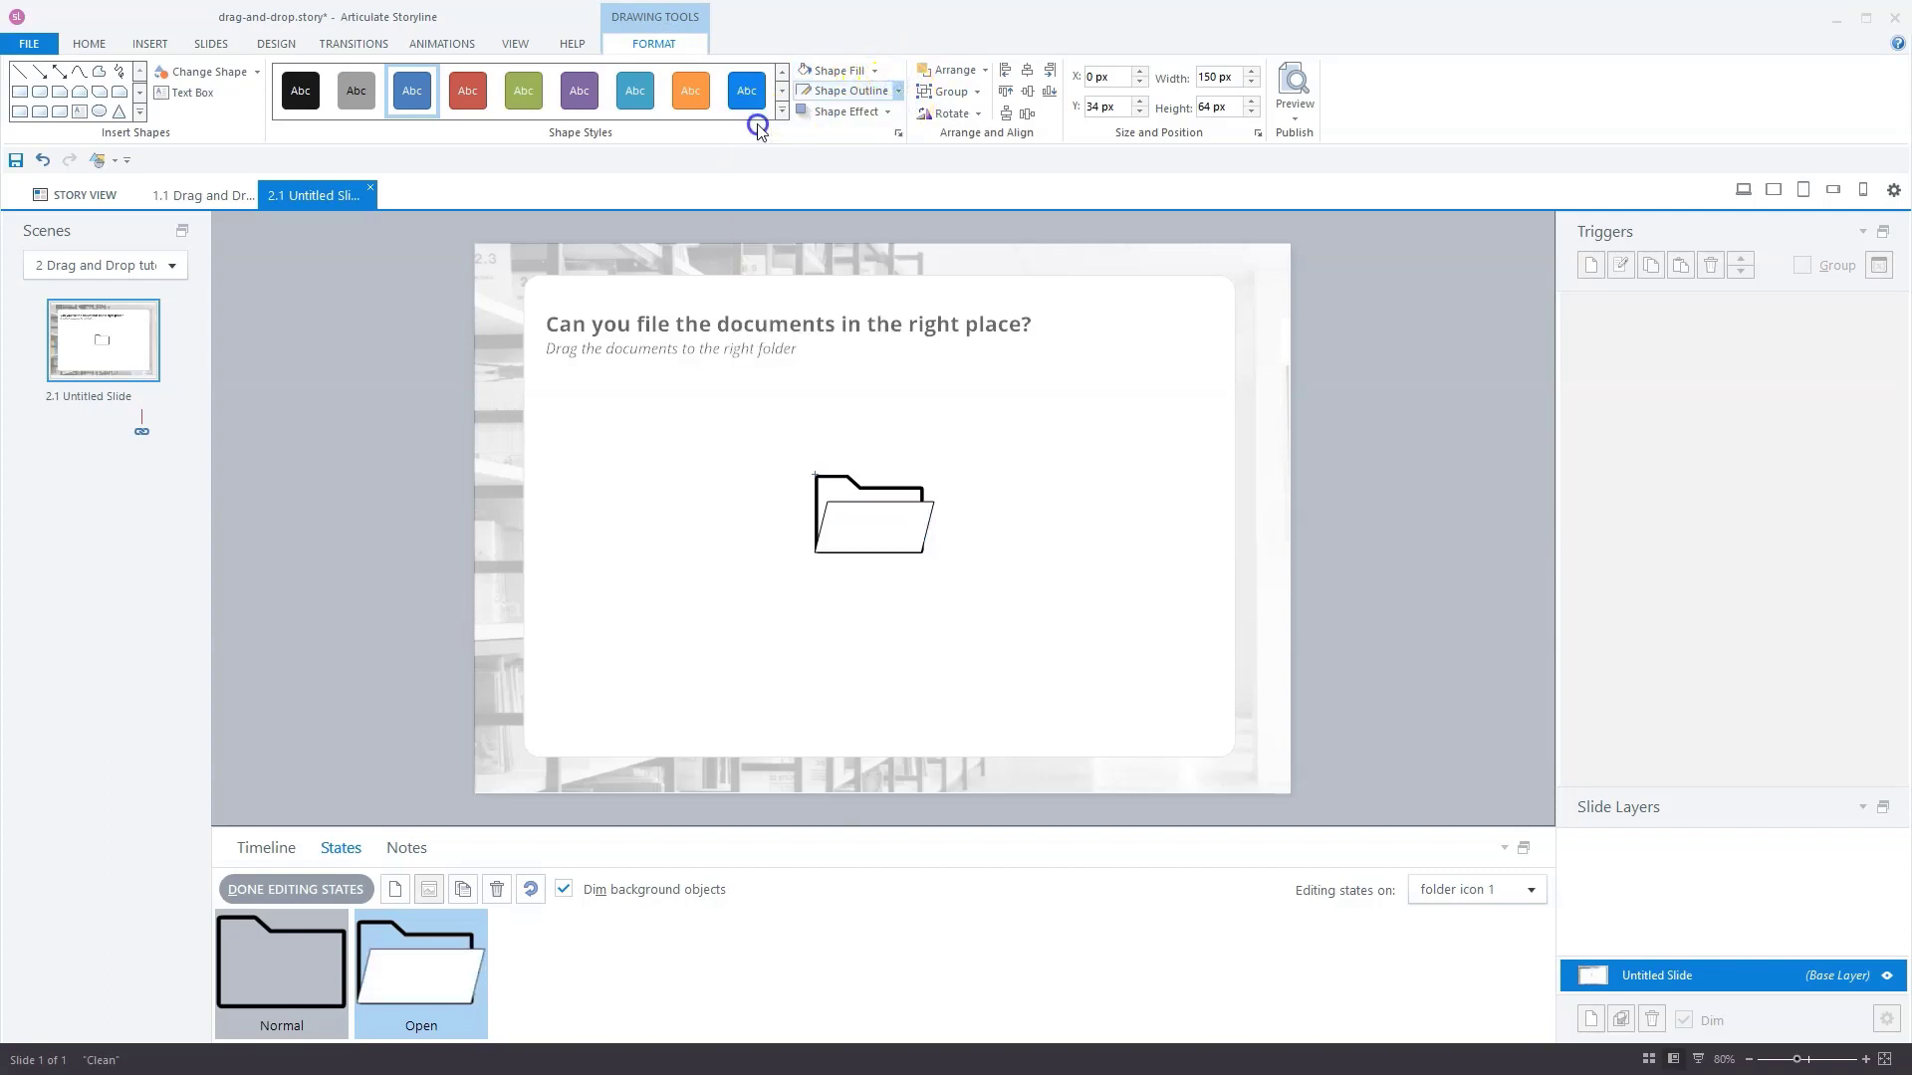
- Increase the parallelogram's outline weight to match the thickness of the folder icon's lines
click(898, 91)
click(803, 326)
click(668, 372)
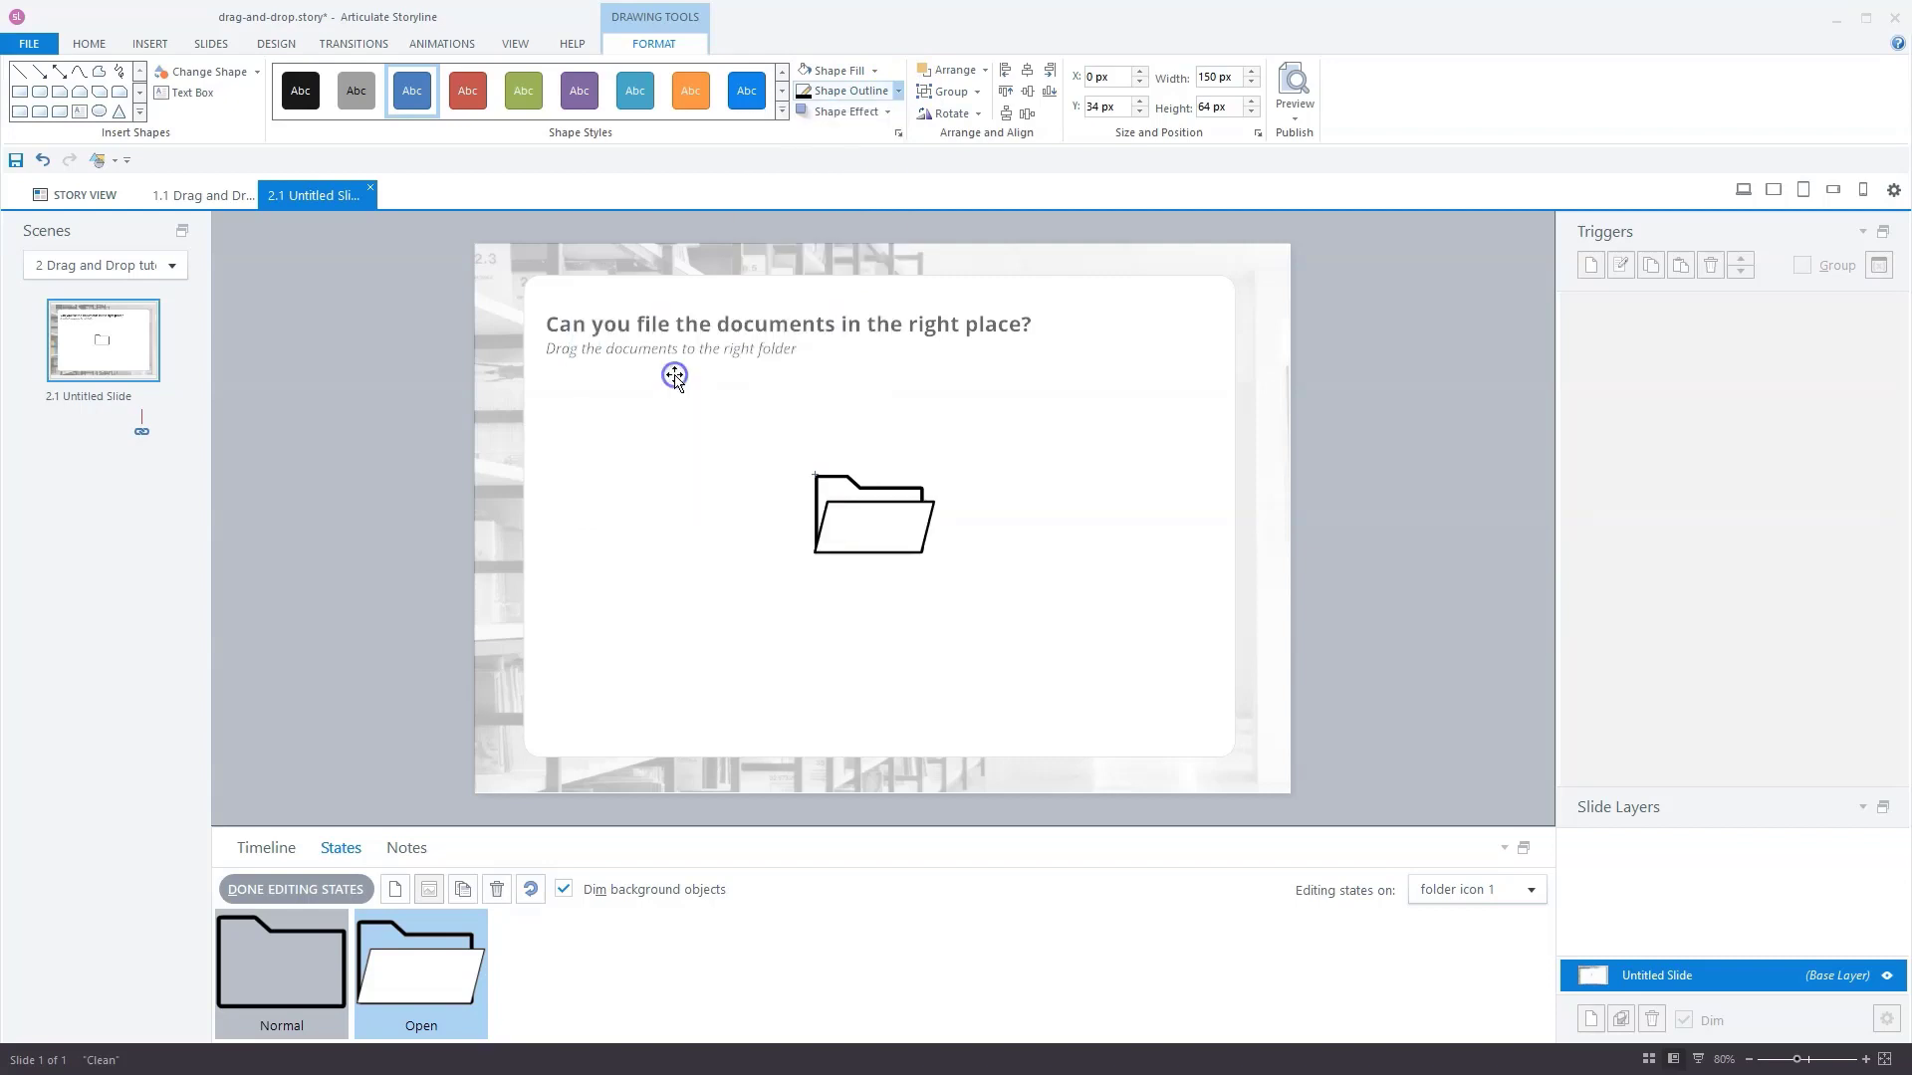
click(898, 91)
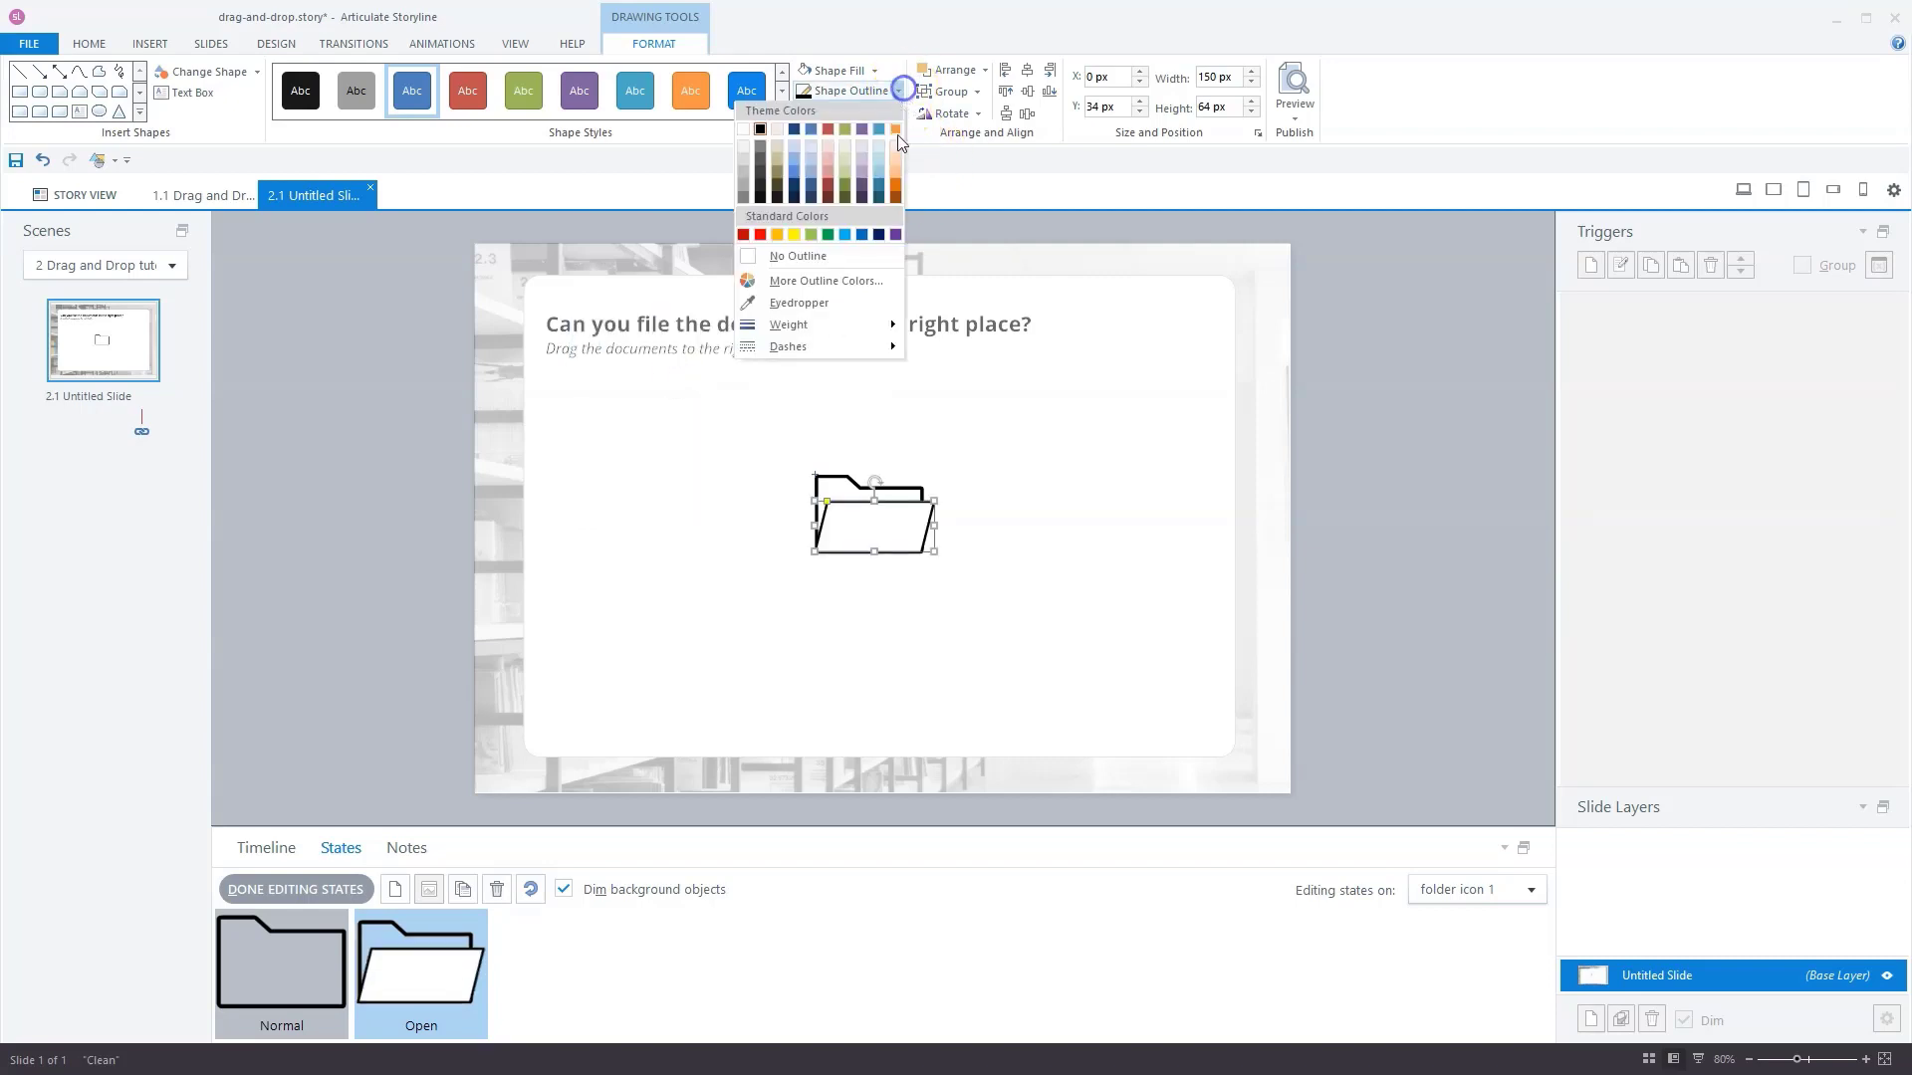
click(808, 325)
click(666, 392)
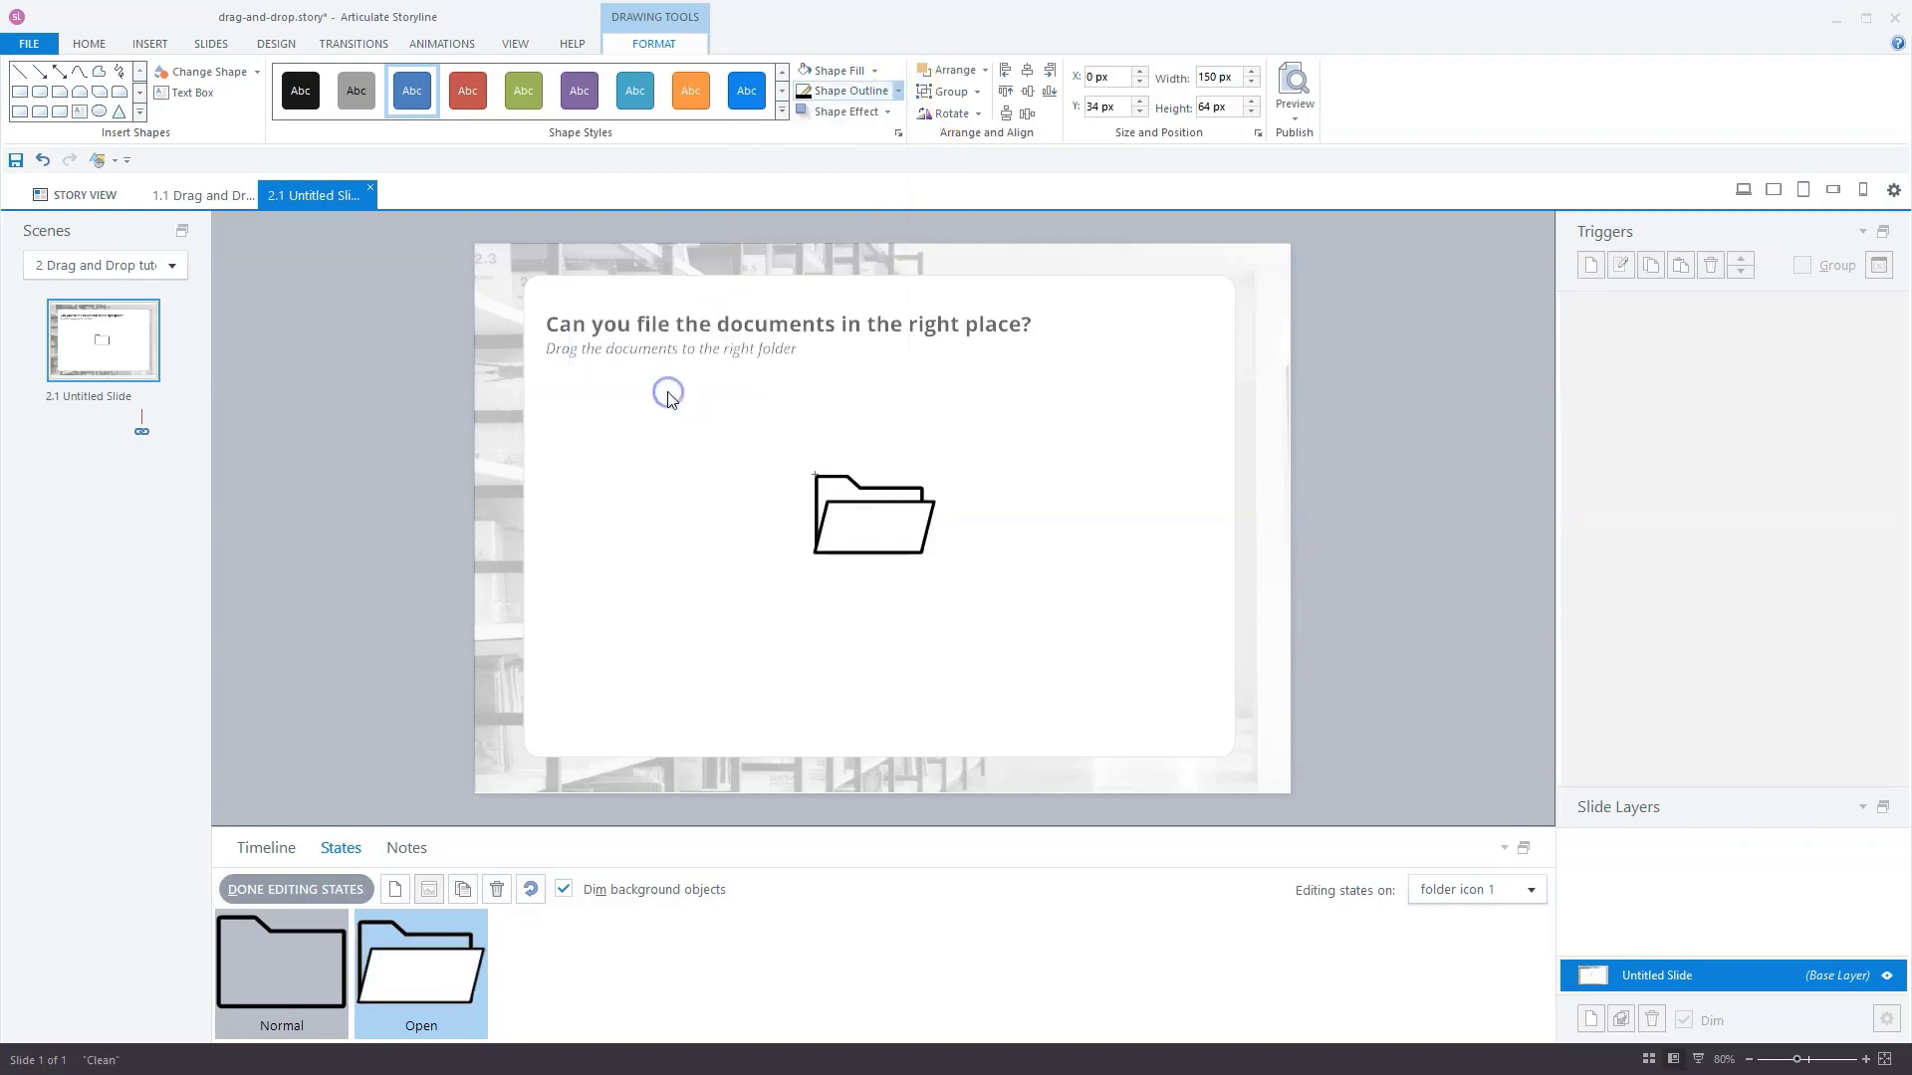
- Compare the folder's Open and Normal states and finish editing its states
click(434, 944)
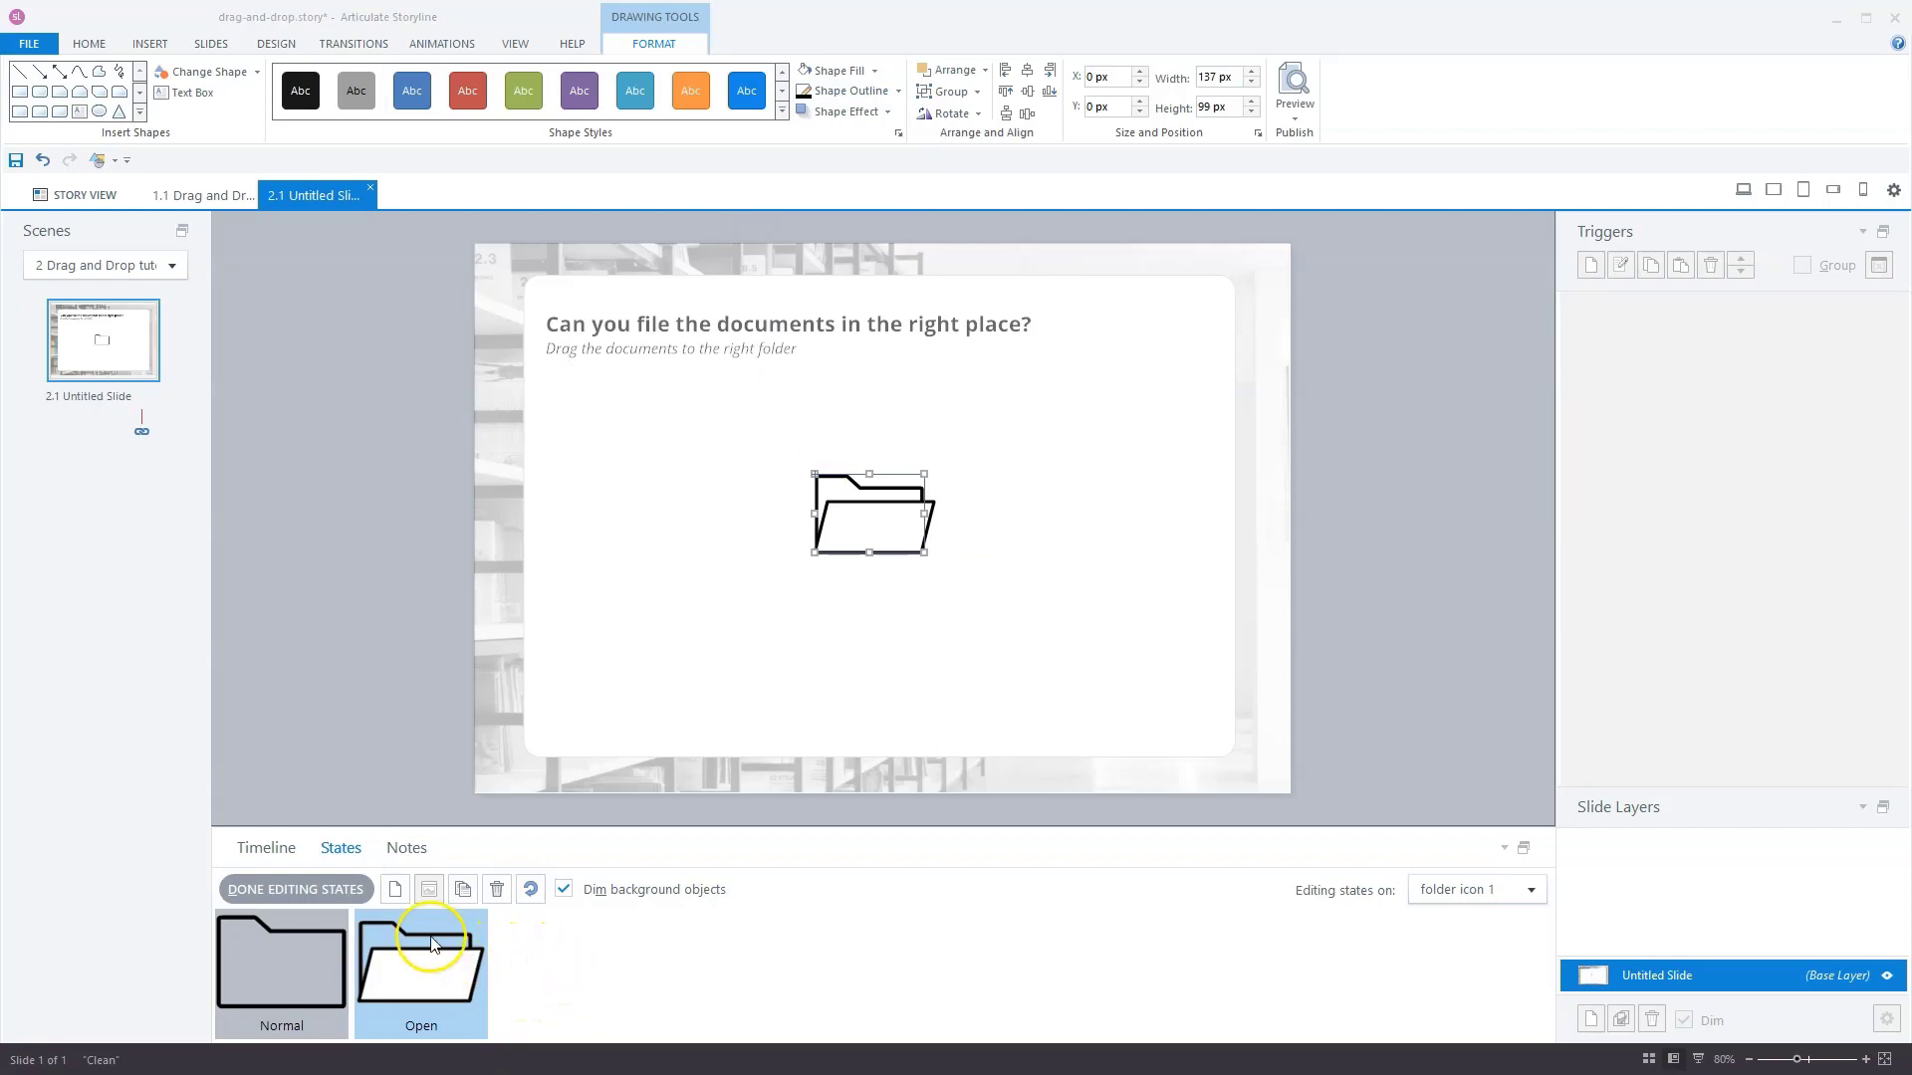
click(291, 963)
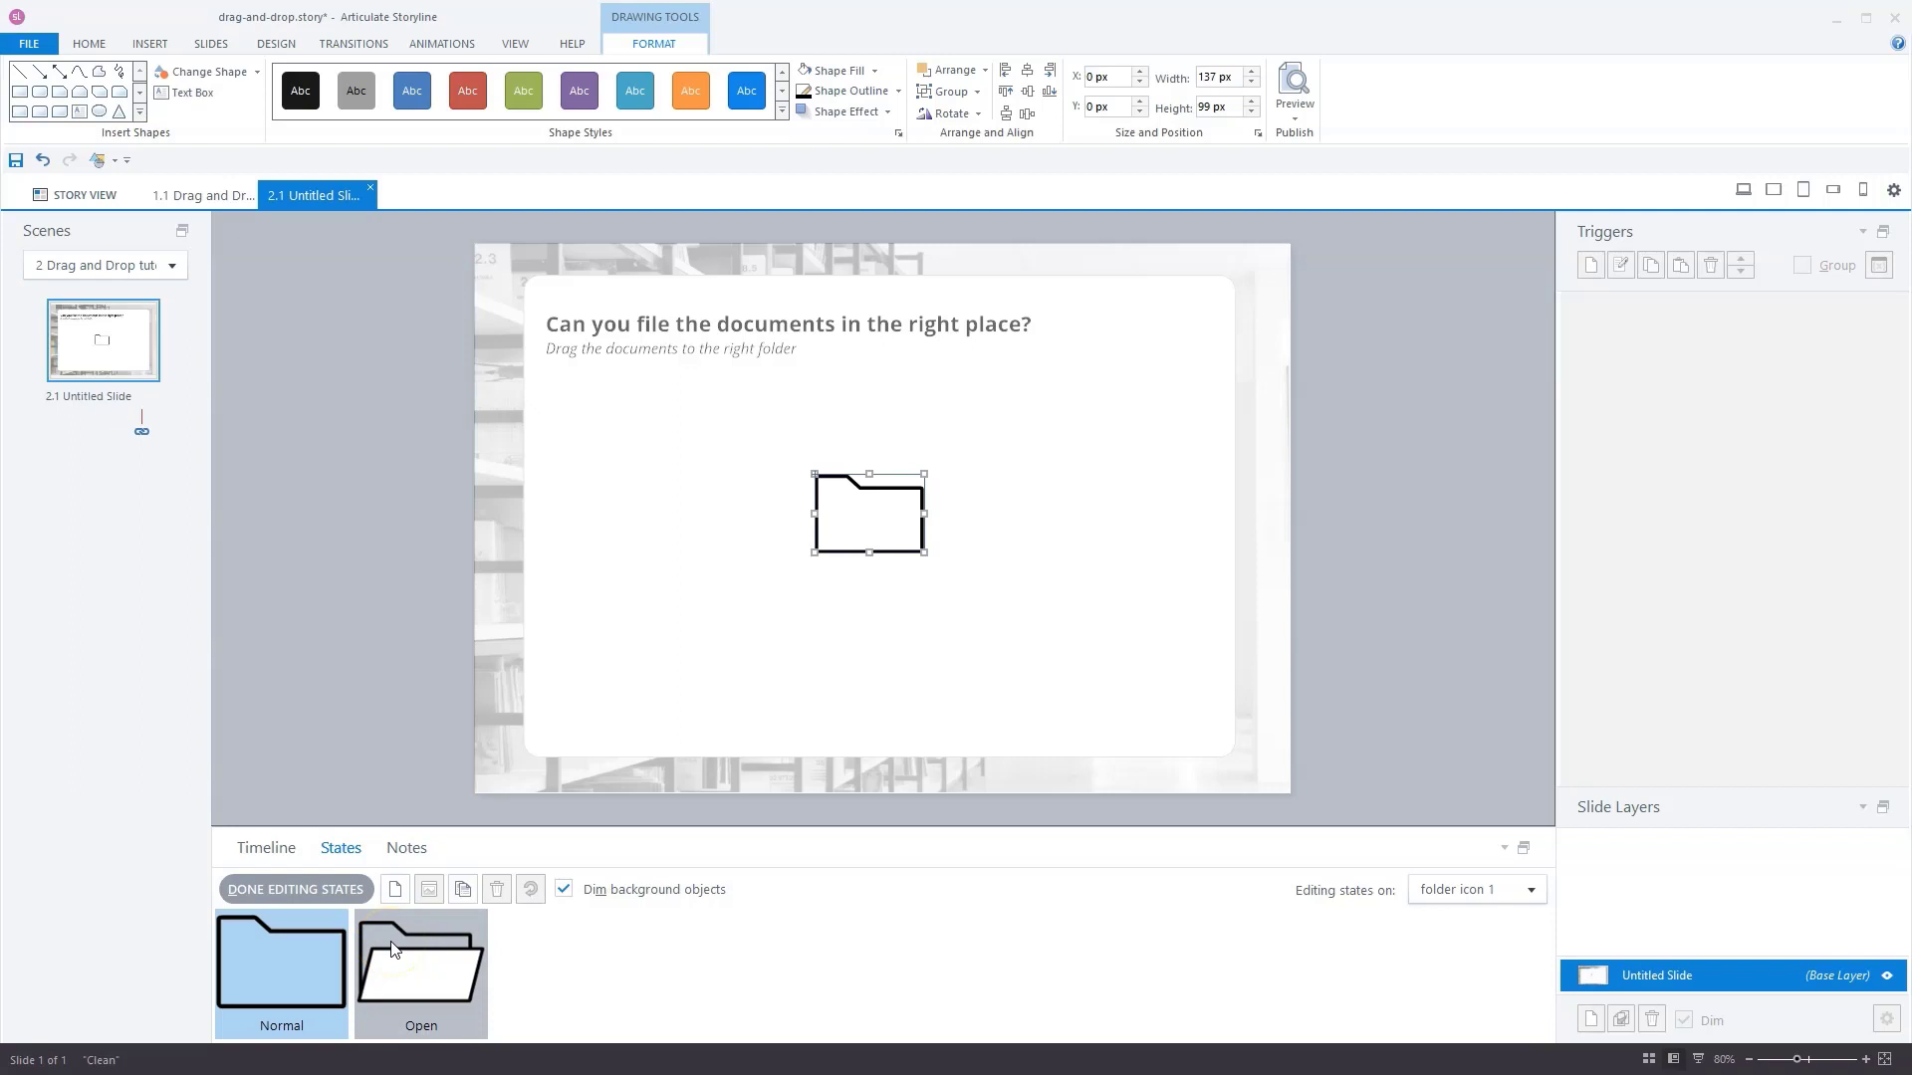
click(296, 889)
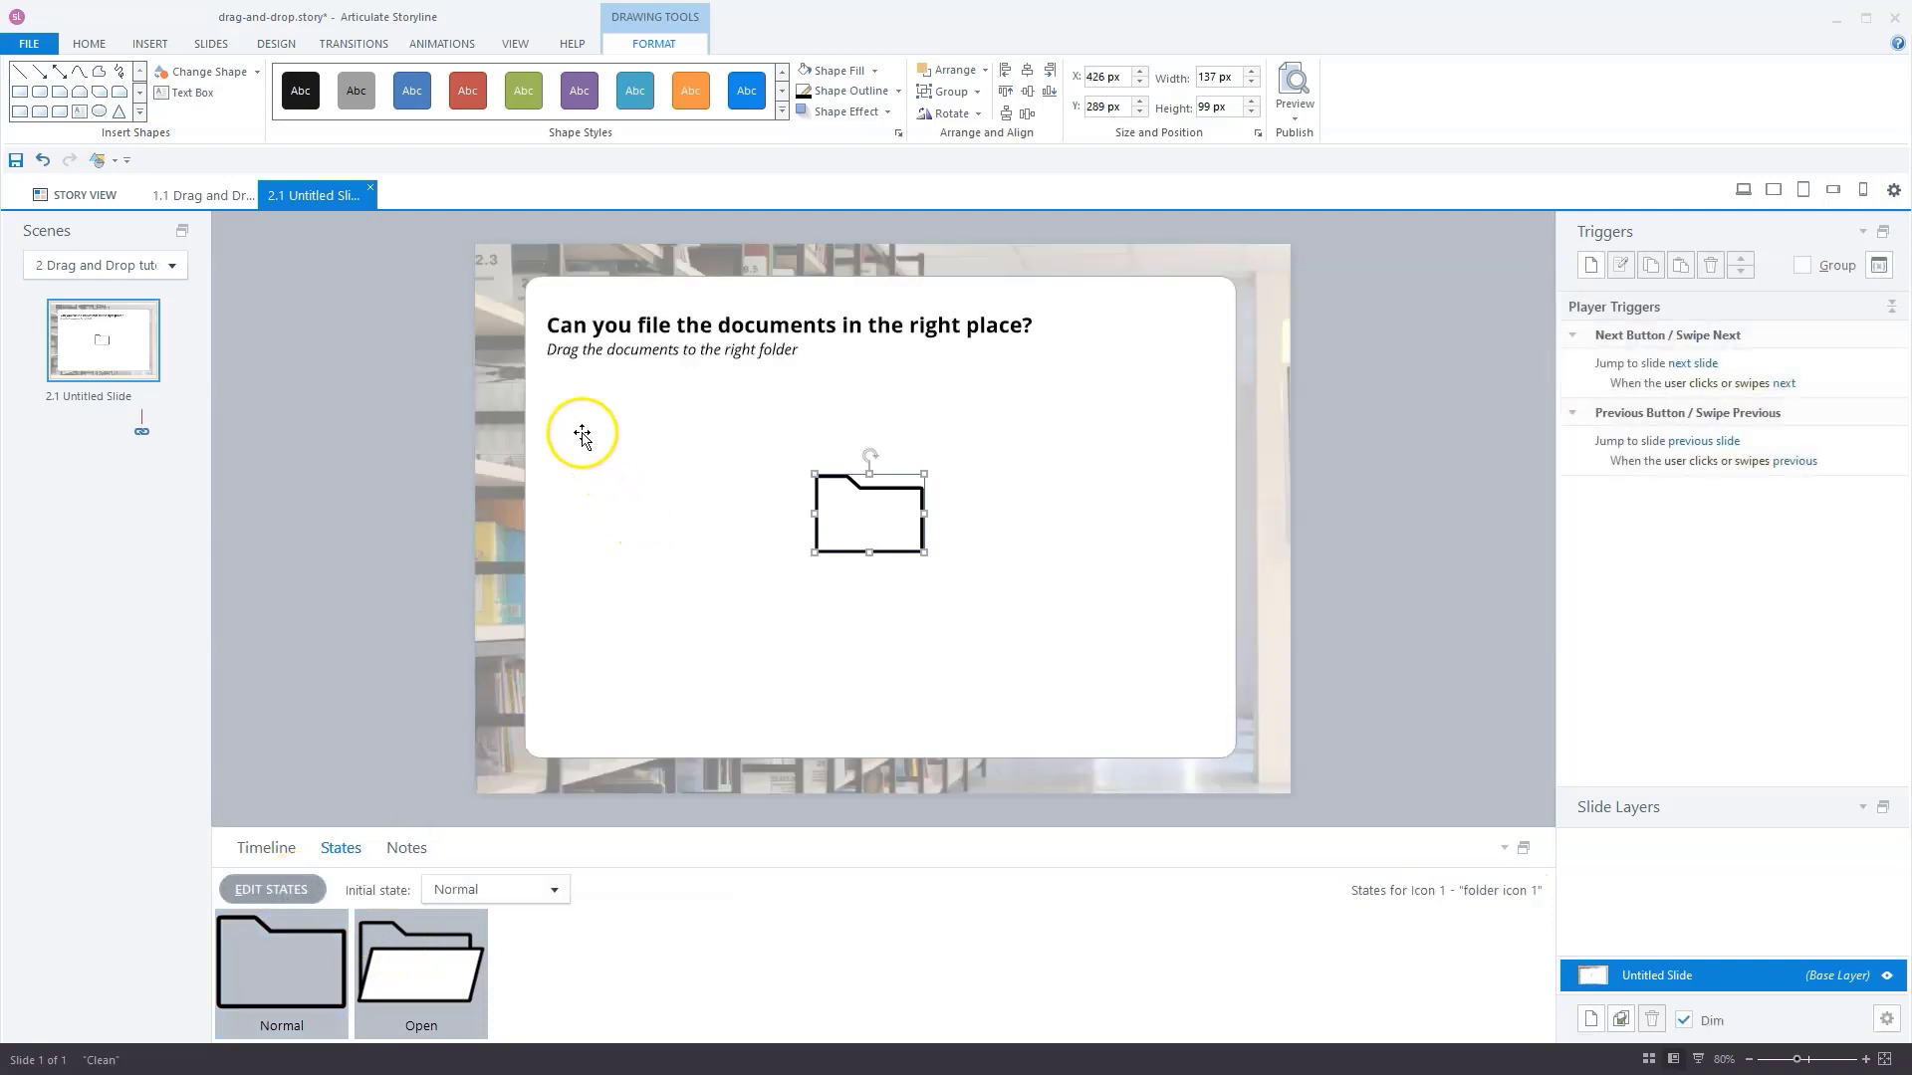
- Insert a plain outlined page icon with a folded corner from the "DOCUMENT" icon results
click(149, 43)
click(344, 84)
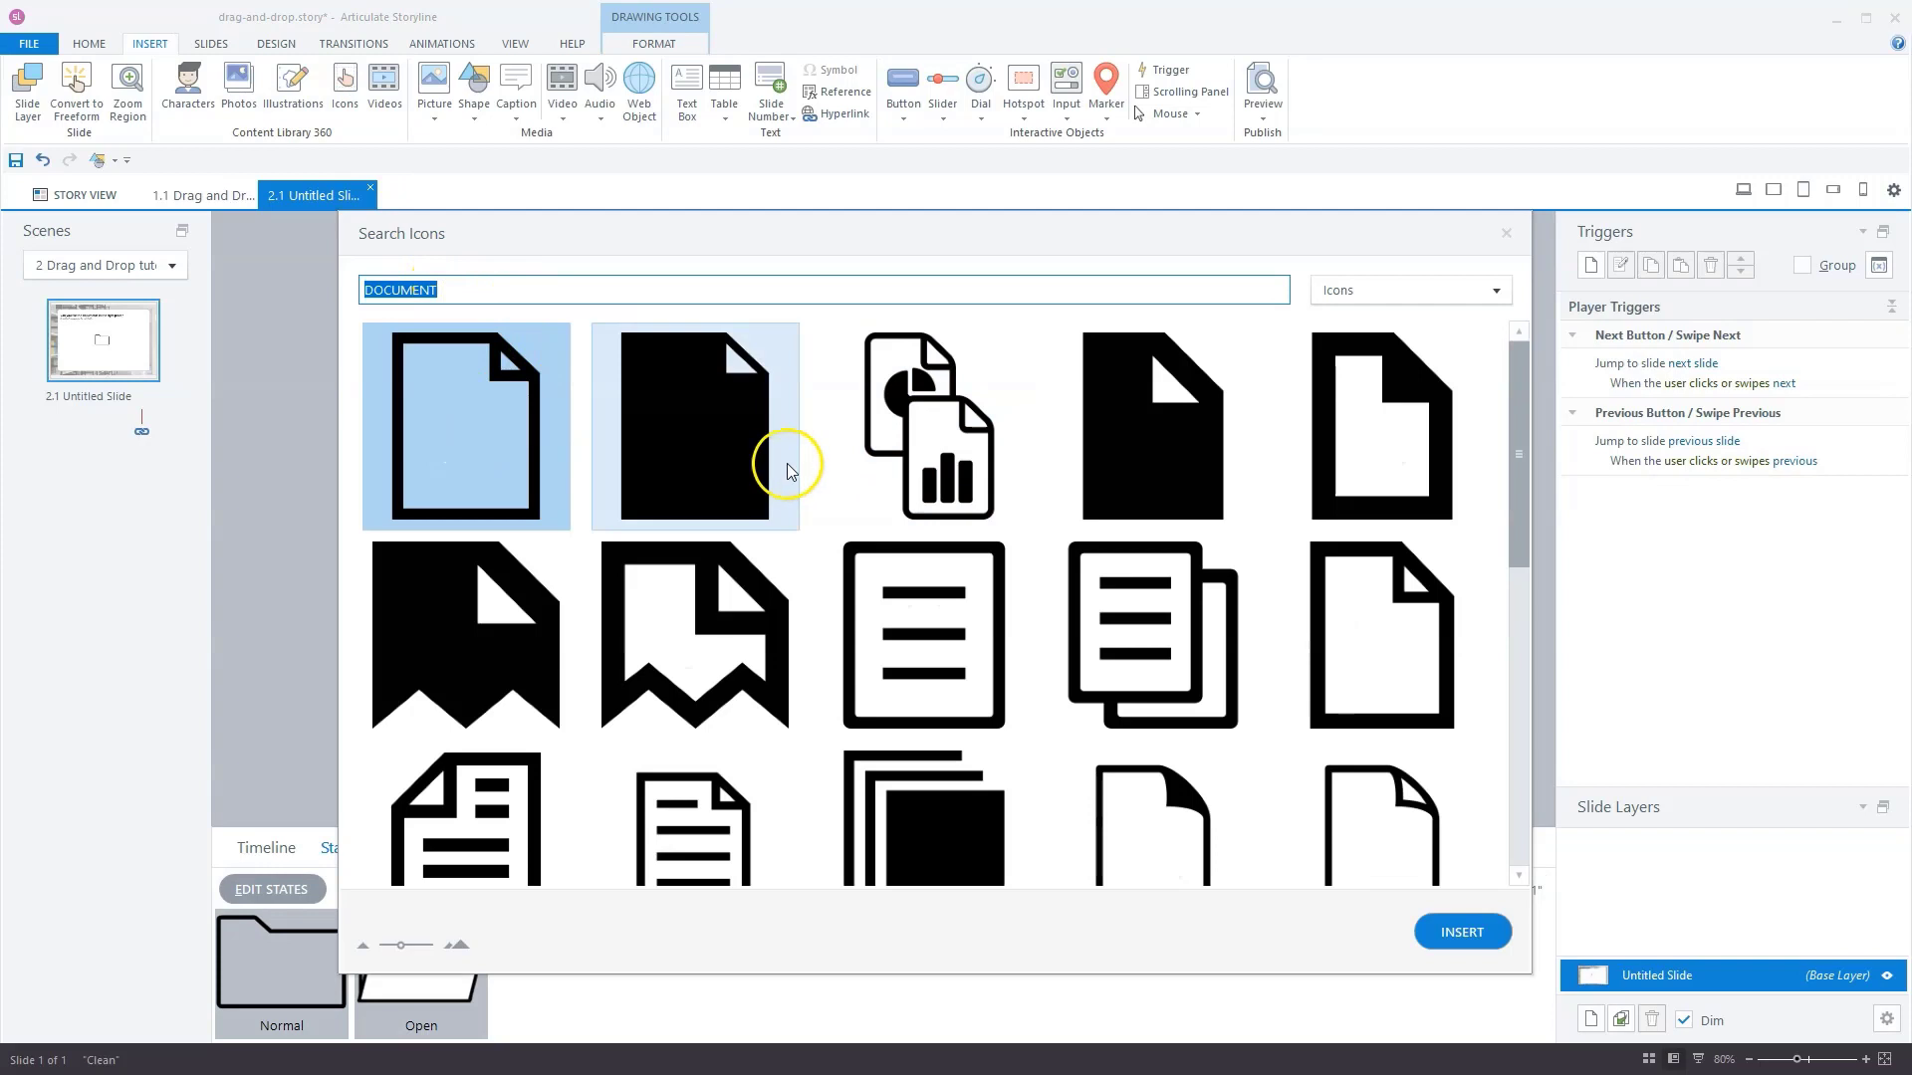
scroll(793, 463, down, 4)
click(923, 783)
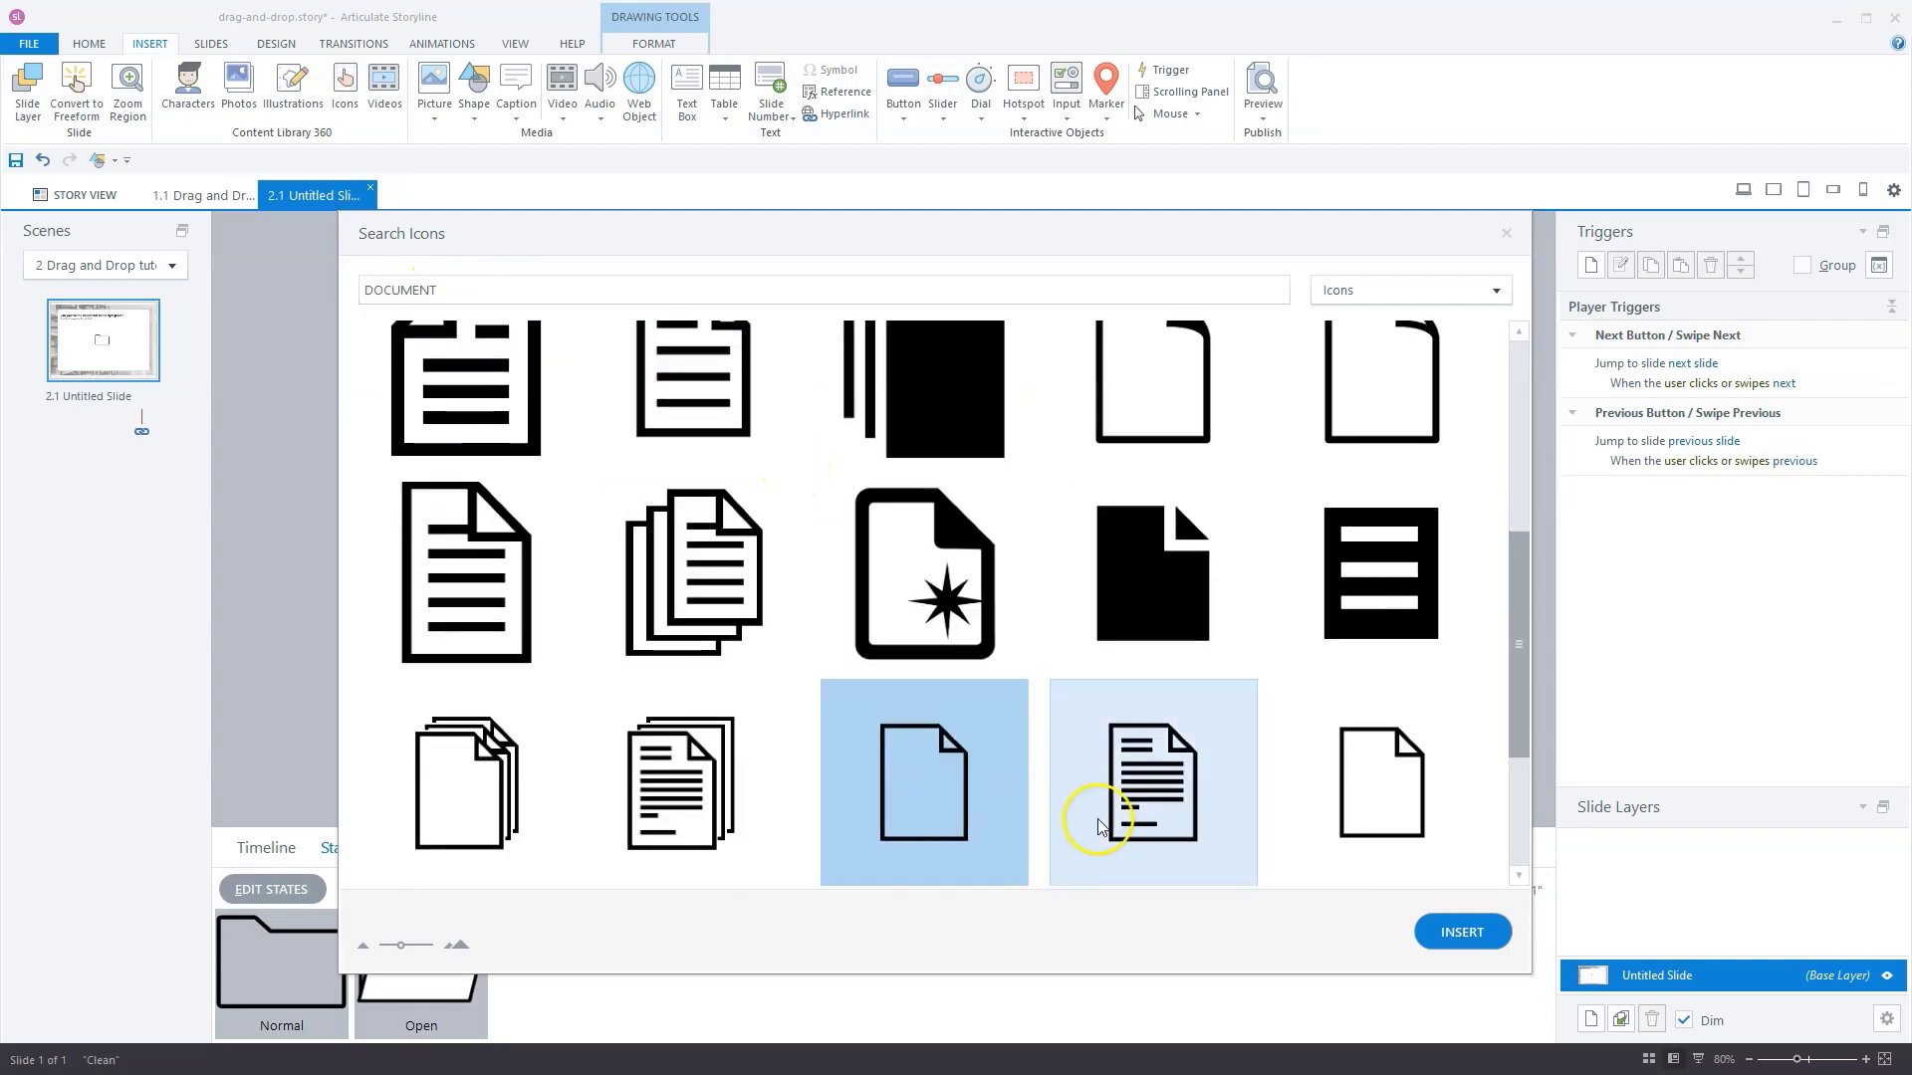
click(1461, 932)
- Try the document icon over the folder and place it beside the folder at about X 254 px, Y 253 px
mouse_move(874, 499)
mouse_down()
mouse_move(860, 482)
mouse_move(941, 420)
mouse_move(873, 426)
mouse_move(879, 463)
mouse_up()
click(910, 527)
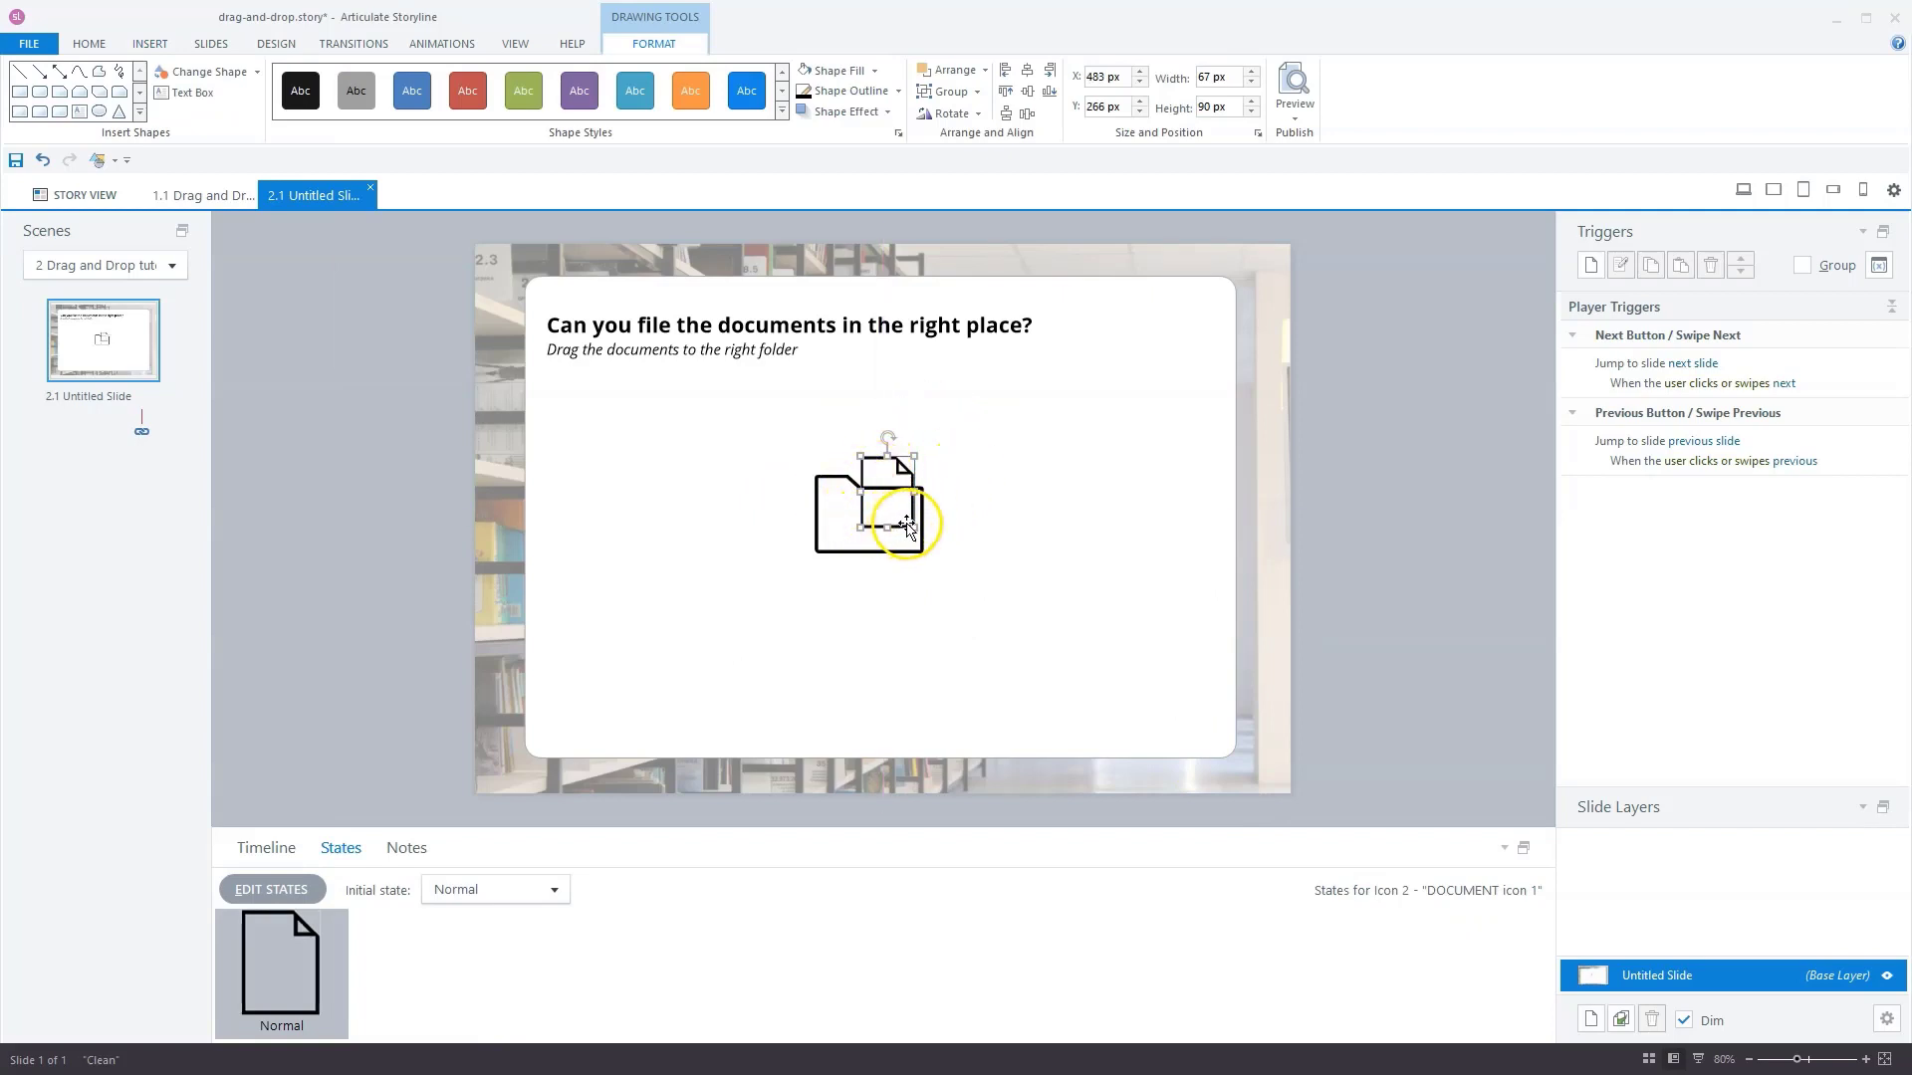
drag(875, 462, 694, 463)
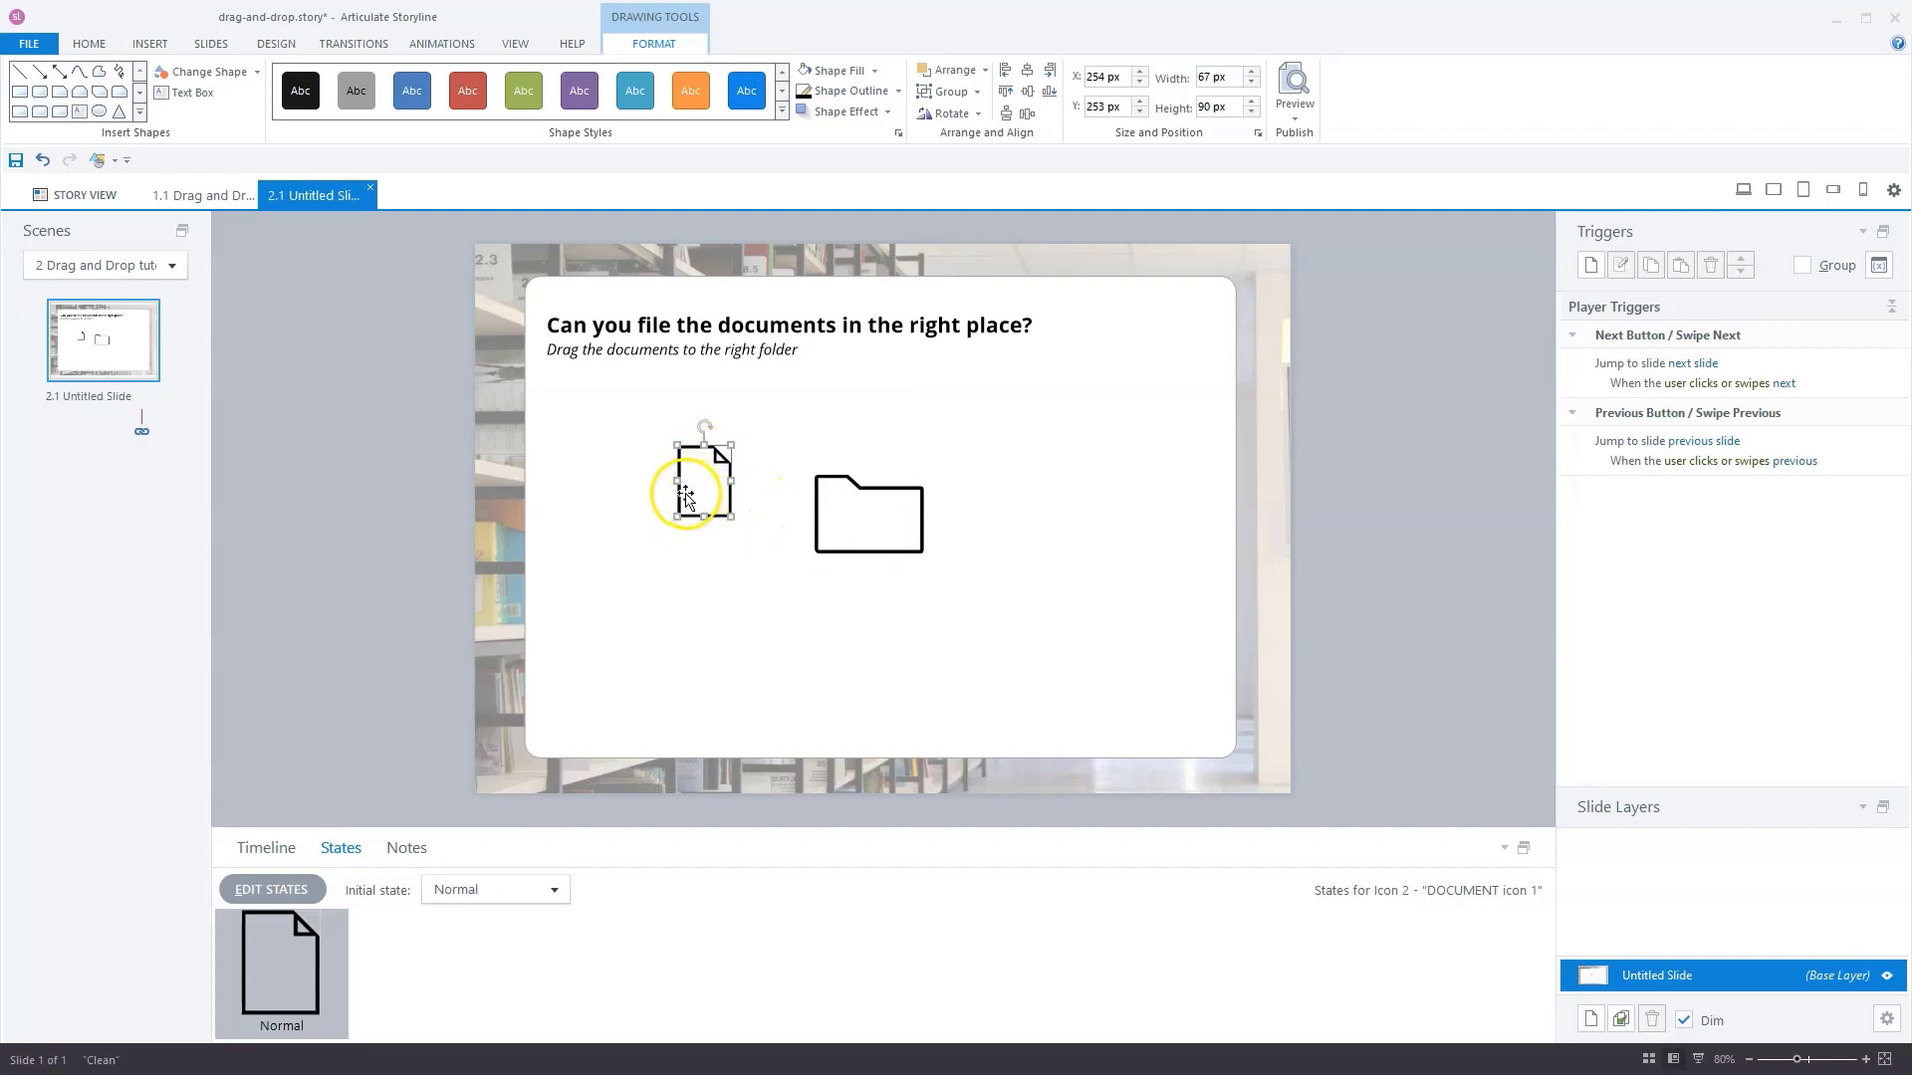
- Try a white shape fill on the document icon and undo the fill
click(847, 76)
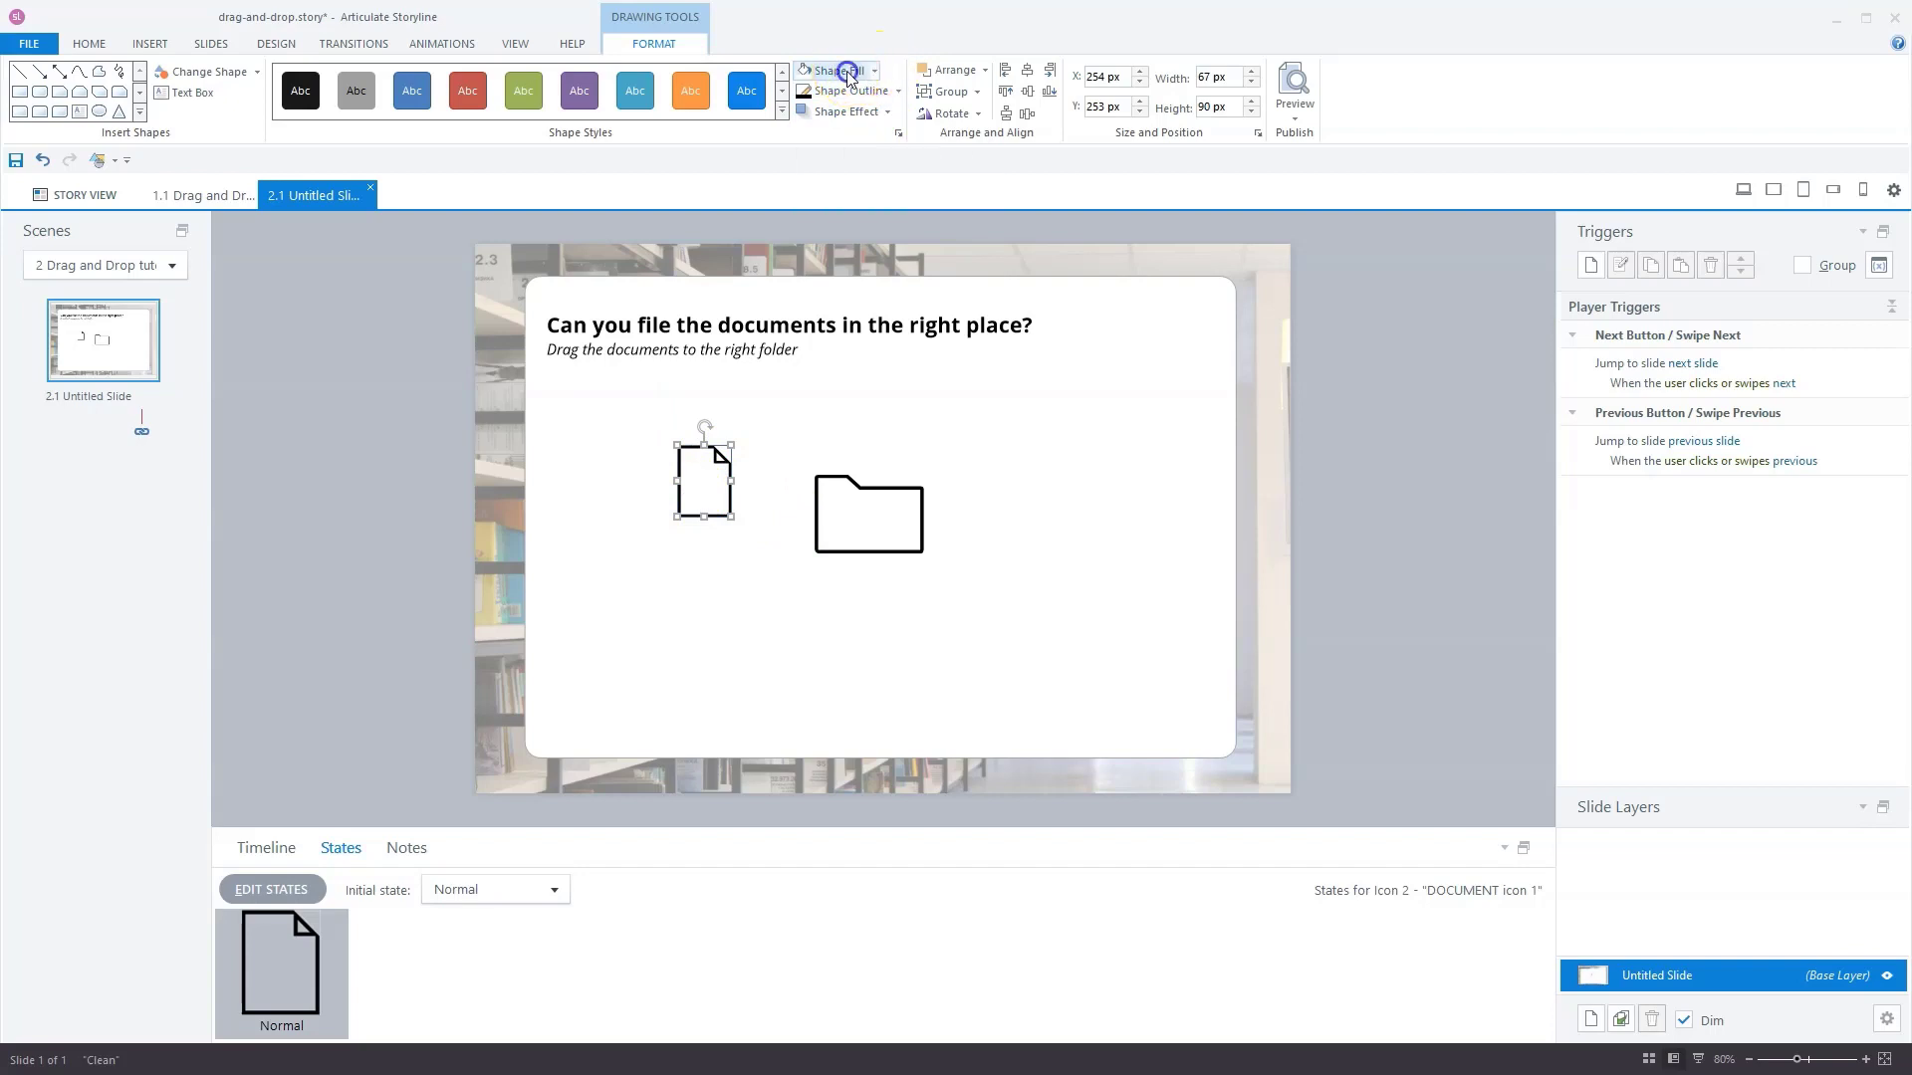
click(706, 513)
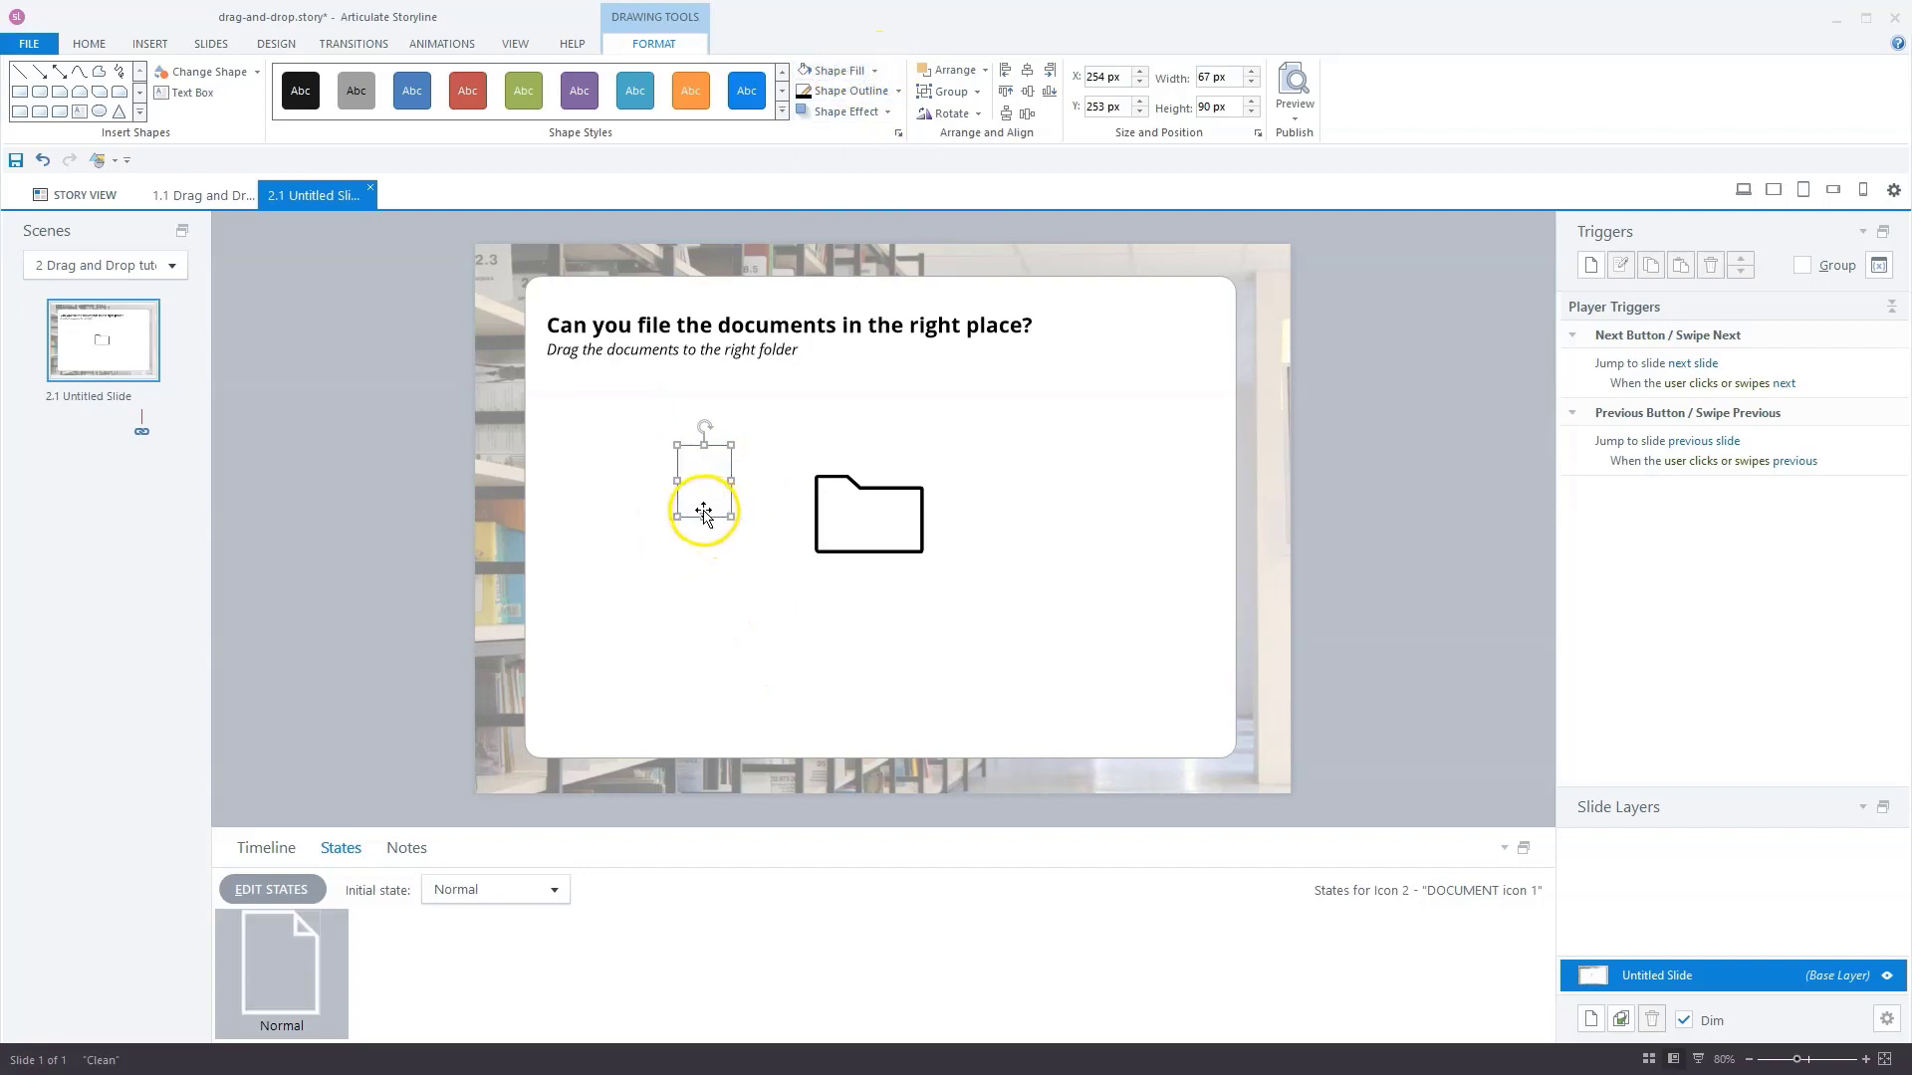
key(ctrl+z)
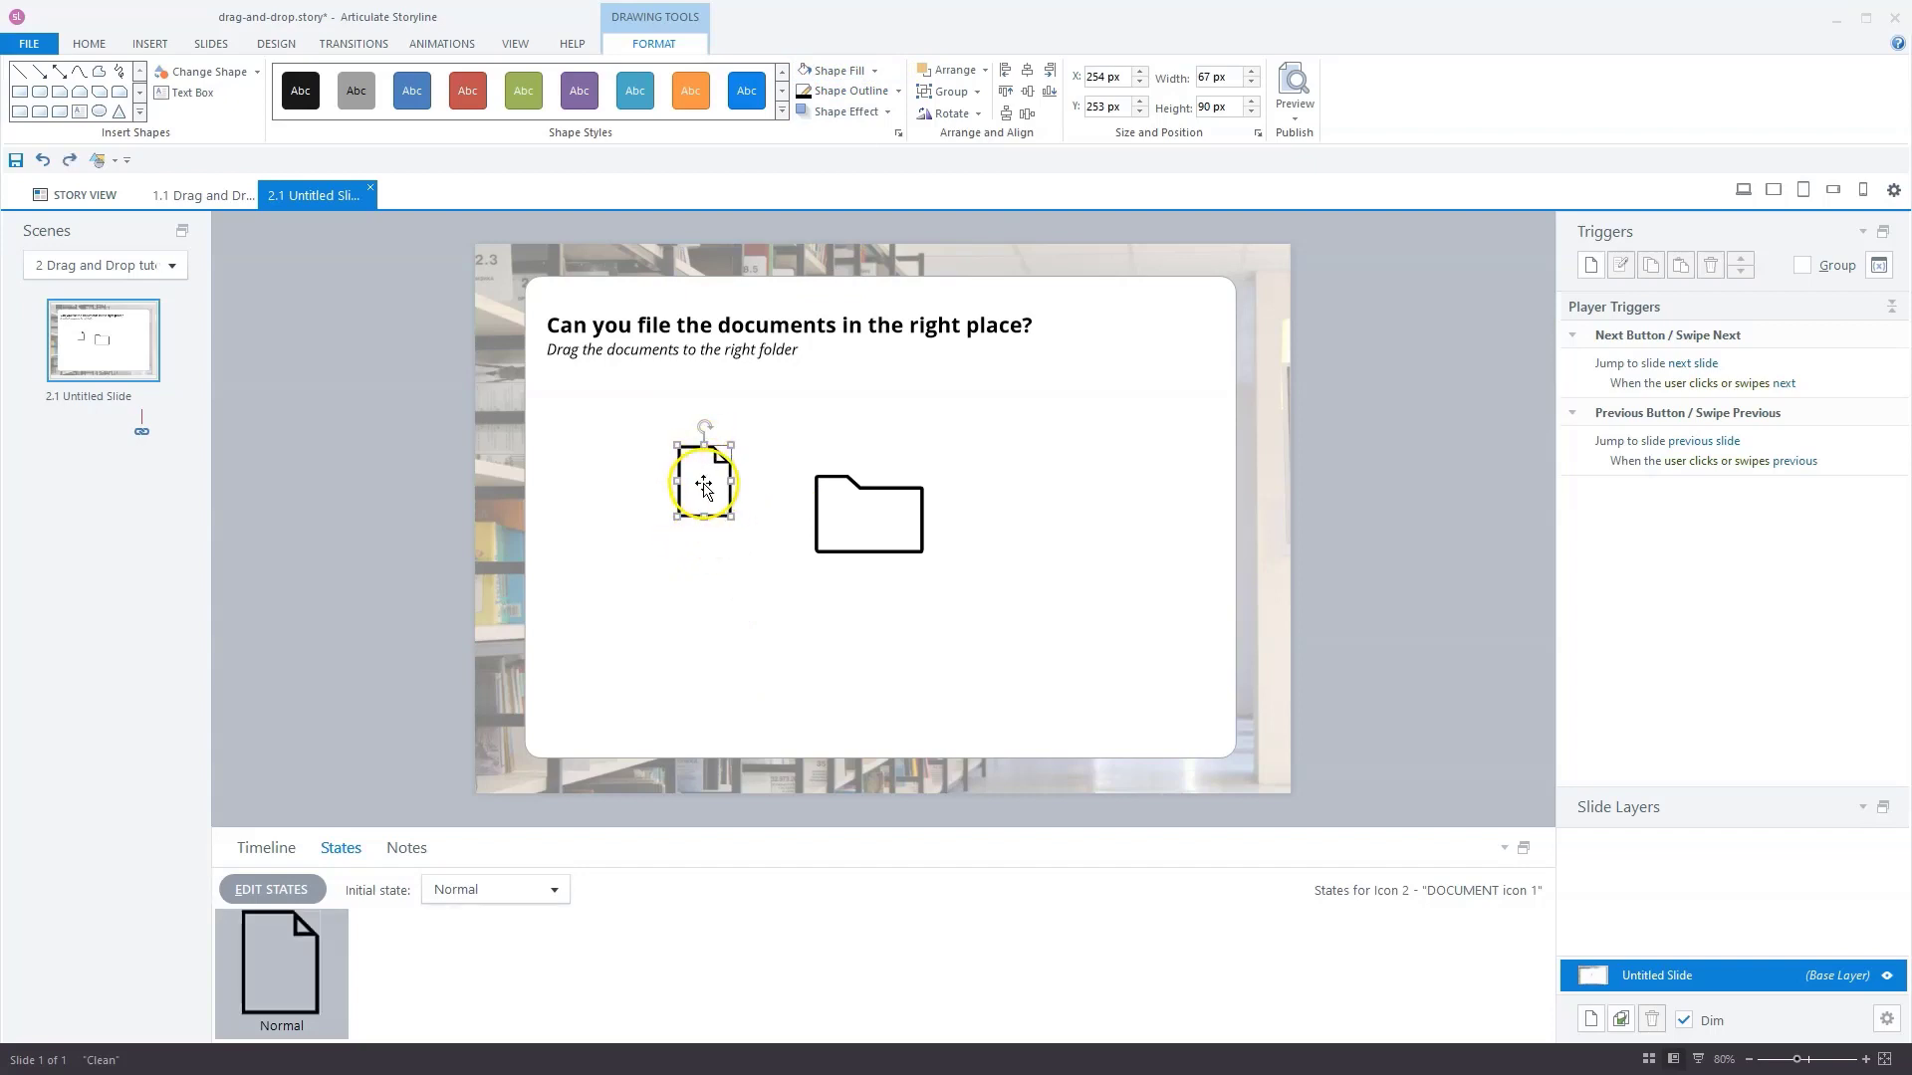
- Draw two overlapping rectangles, each about 45 px wide, covering the page area of the document icon without its folded corner
click(157, 44)
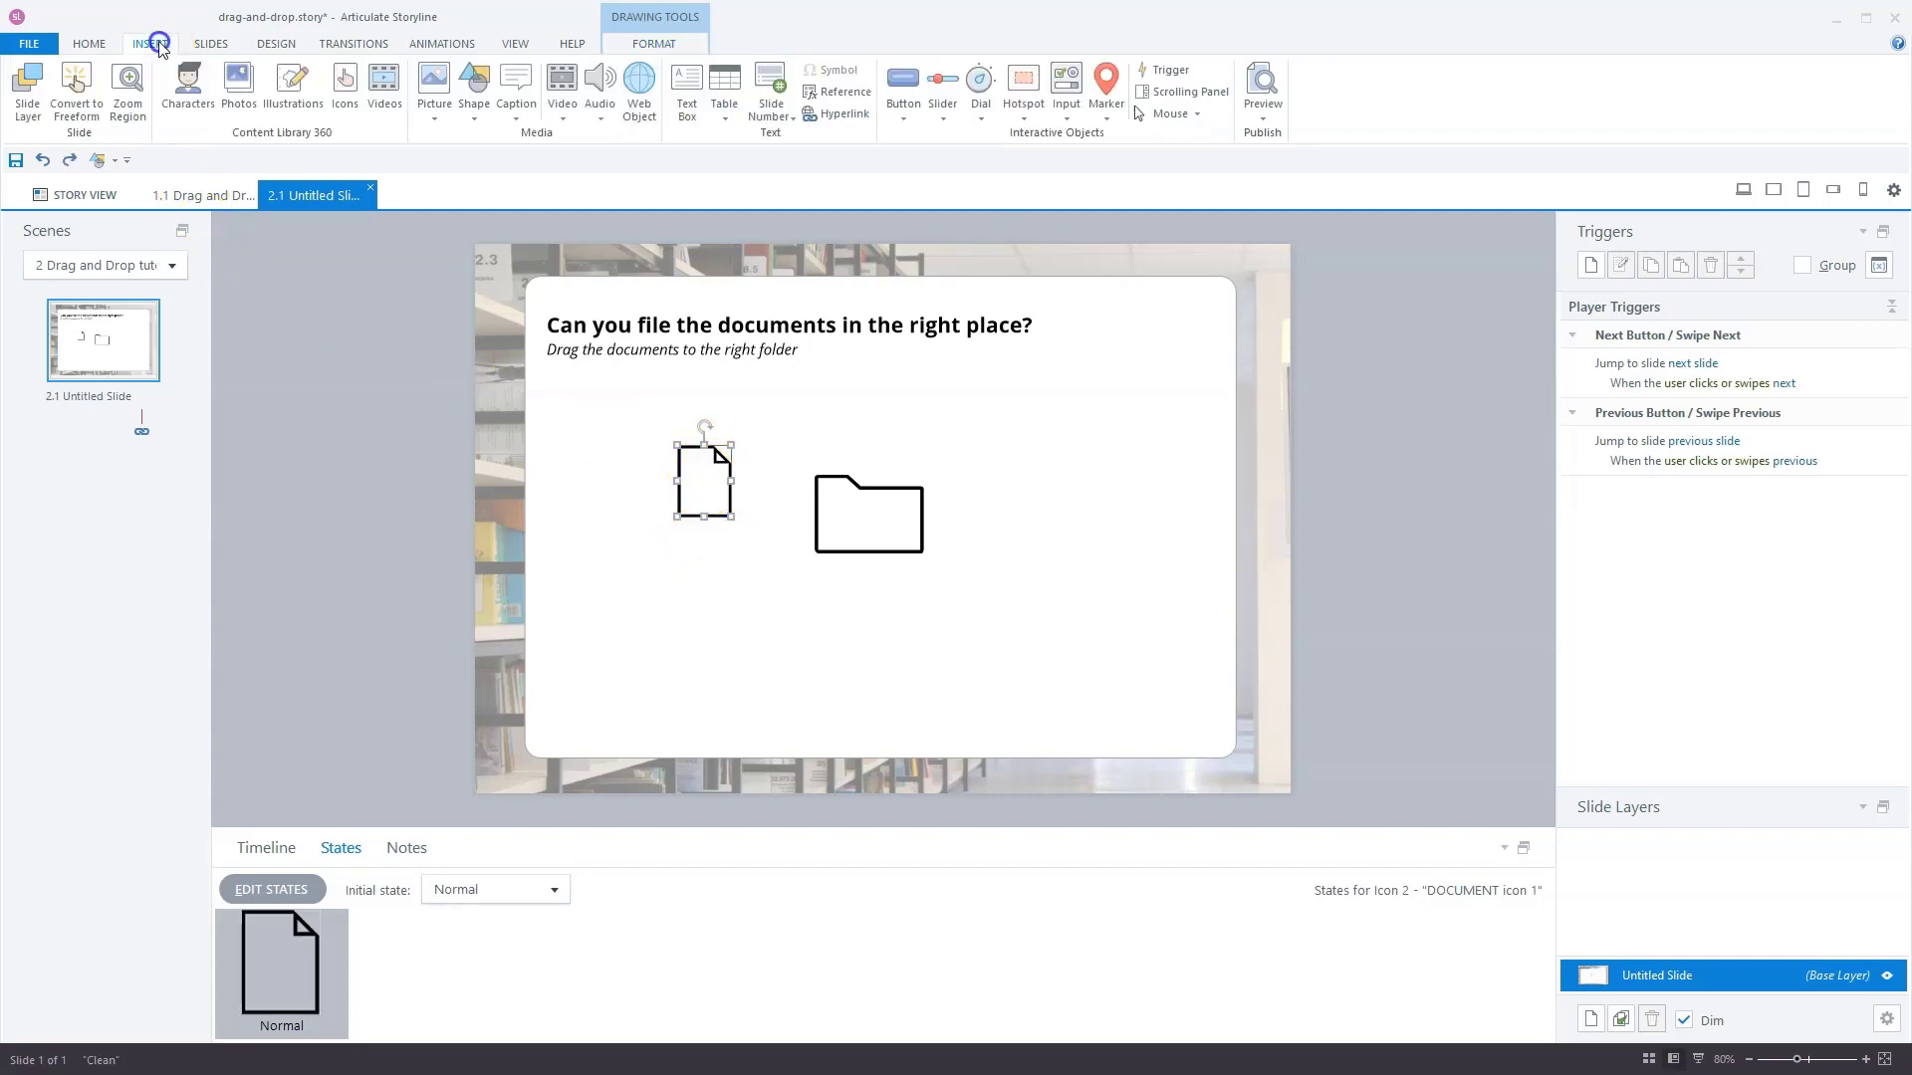
click(472, 114)
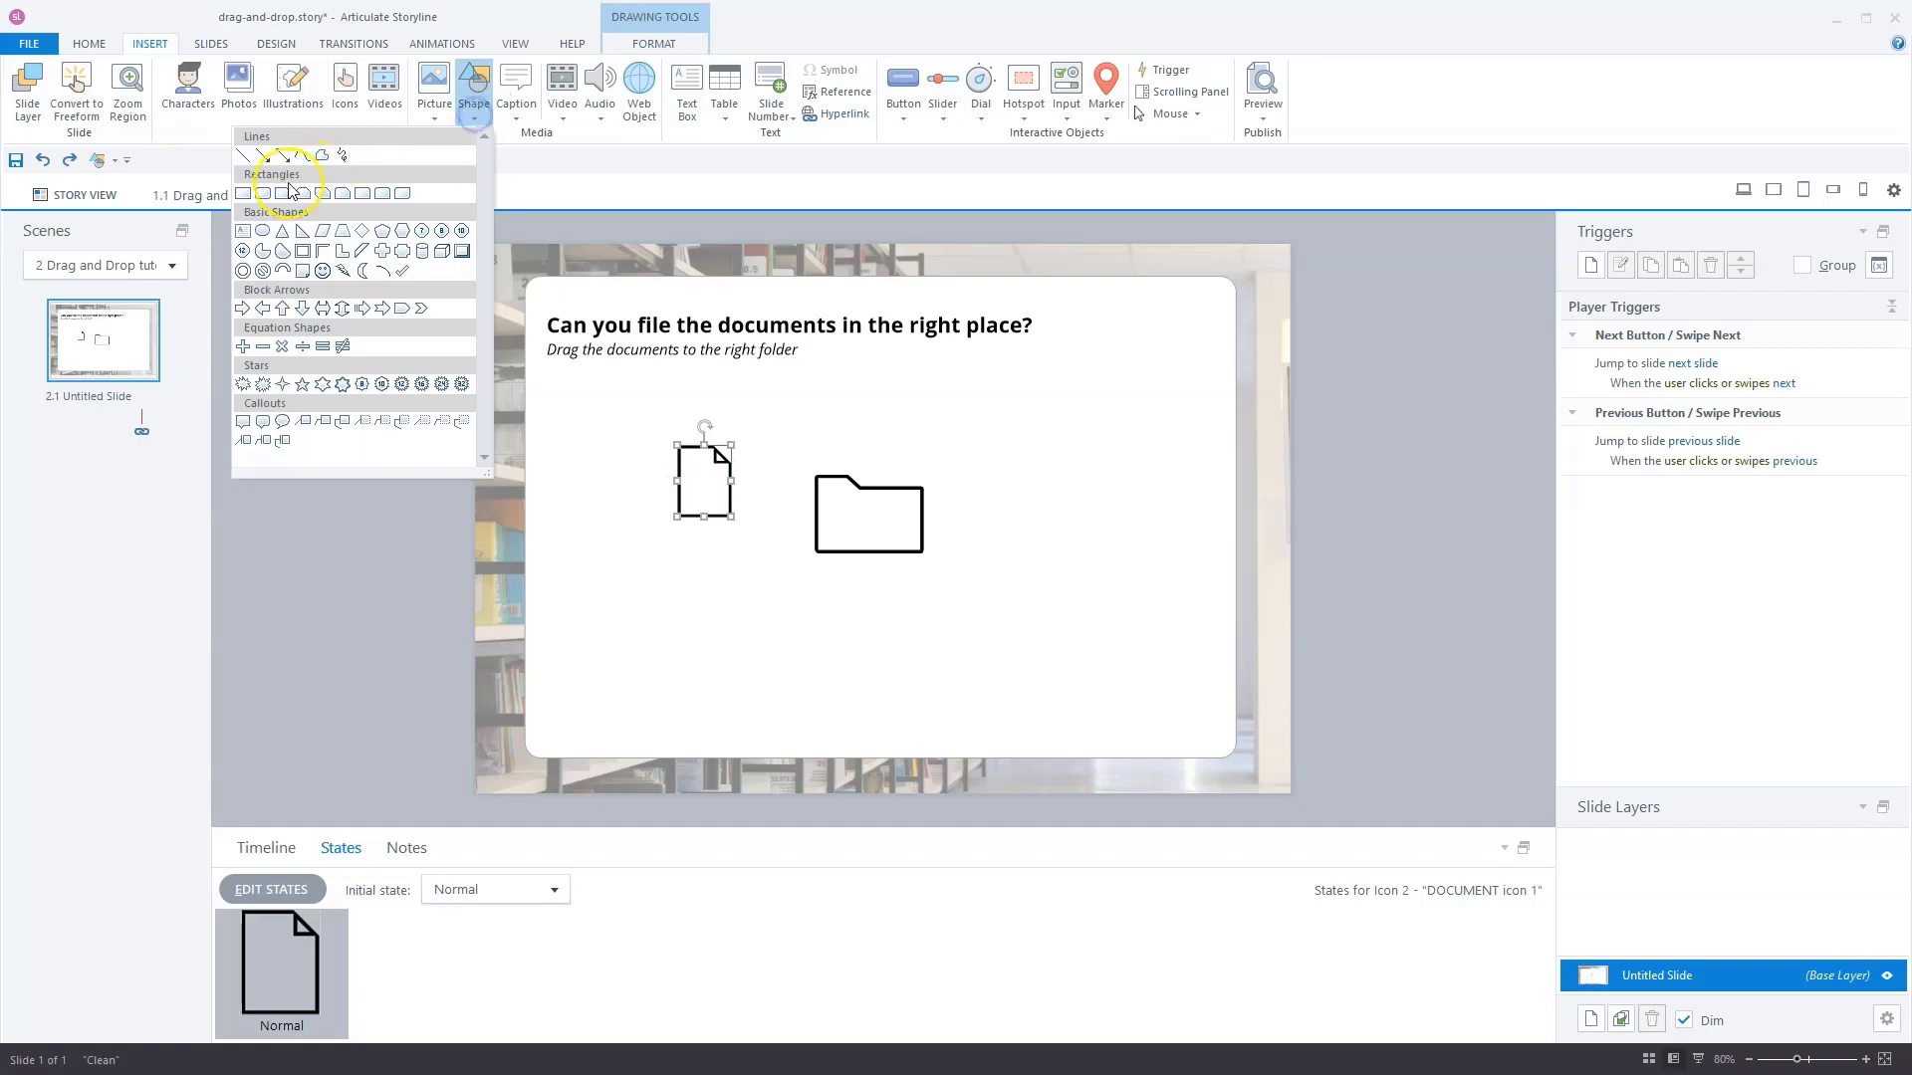
click(243, 190)
mouse_move(678, 445)
mouse_down()
mouse_move(714, 514)
mouse_move(712, 465)
mouse_up()
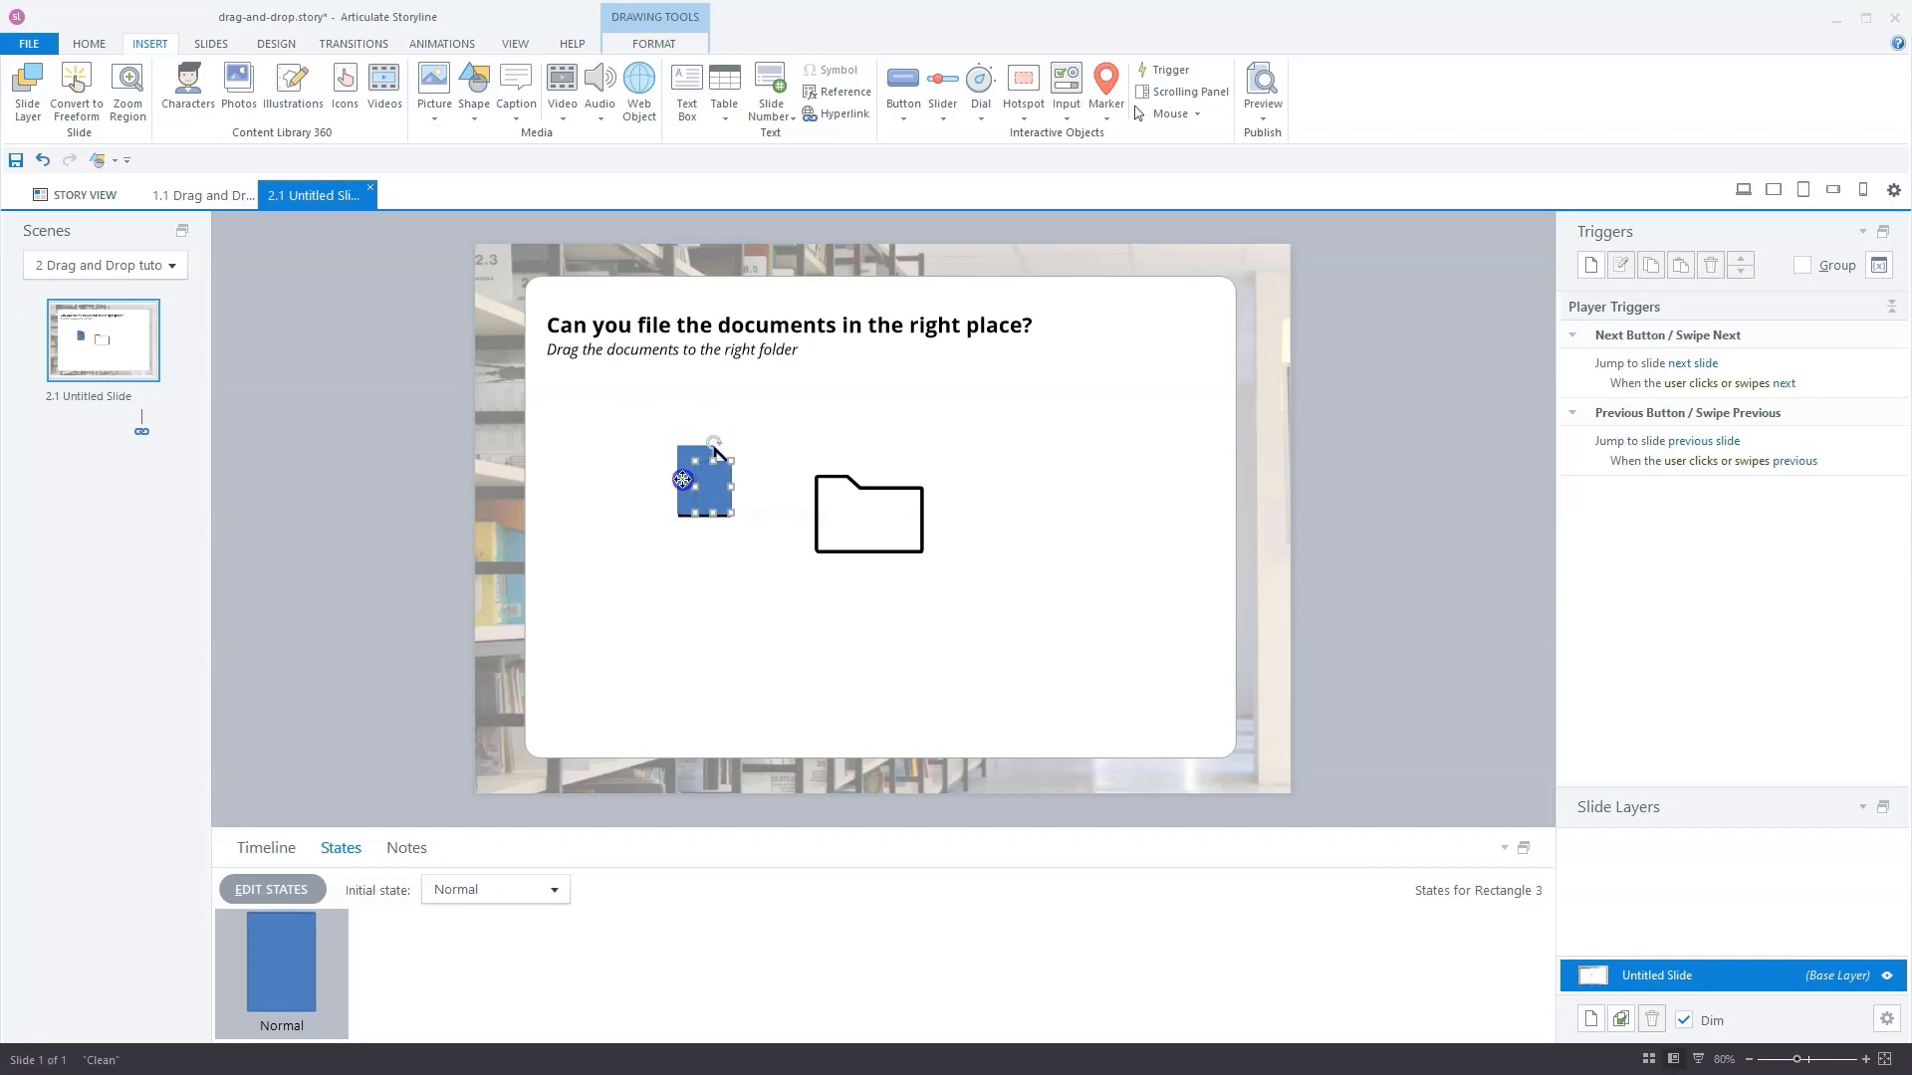
- Give both rectangles on the document icon a white fill and No Outline
click(665, 45)
click(831, 71)
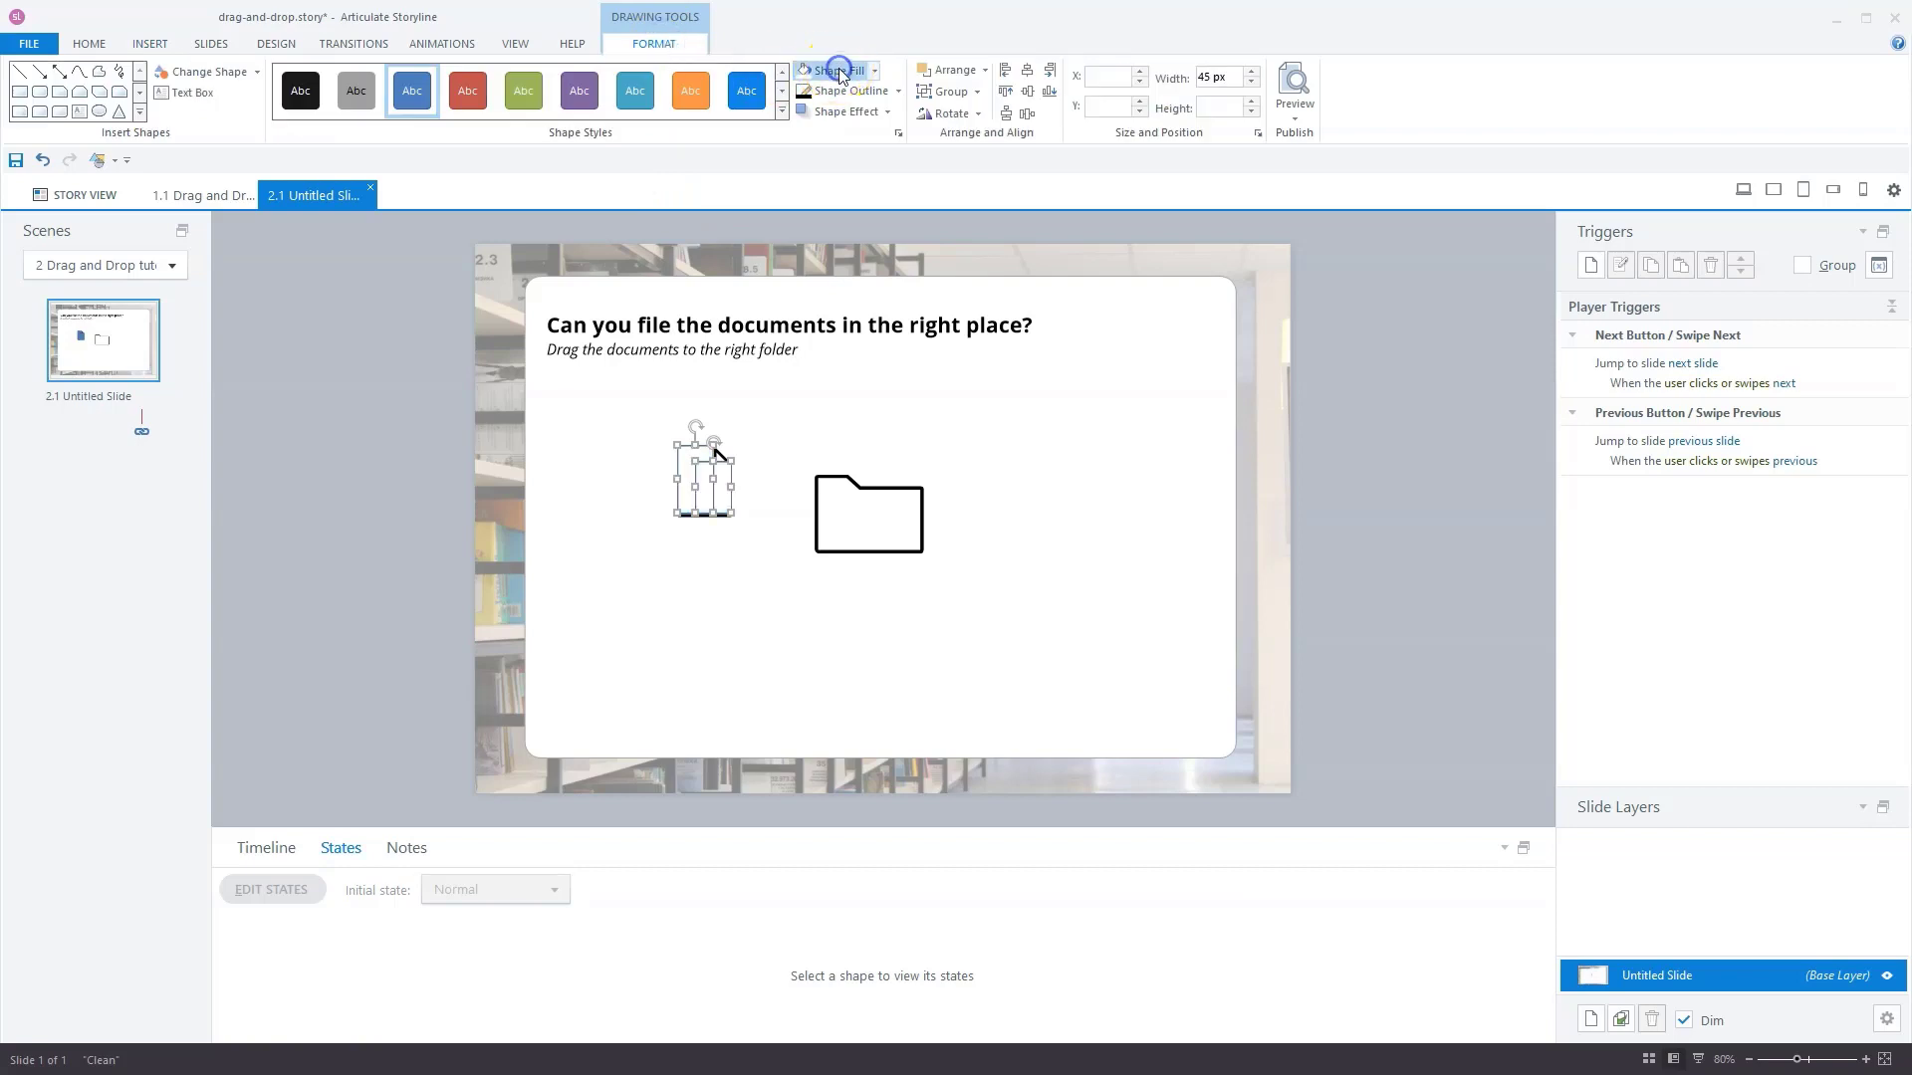
click(901, 91)
click(806, 259)
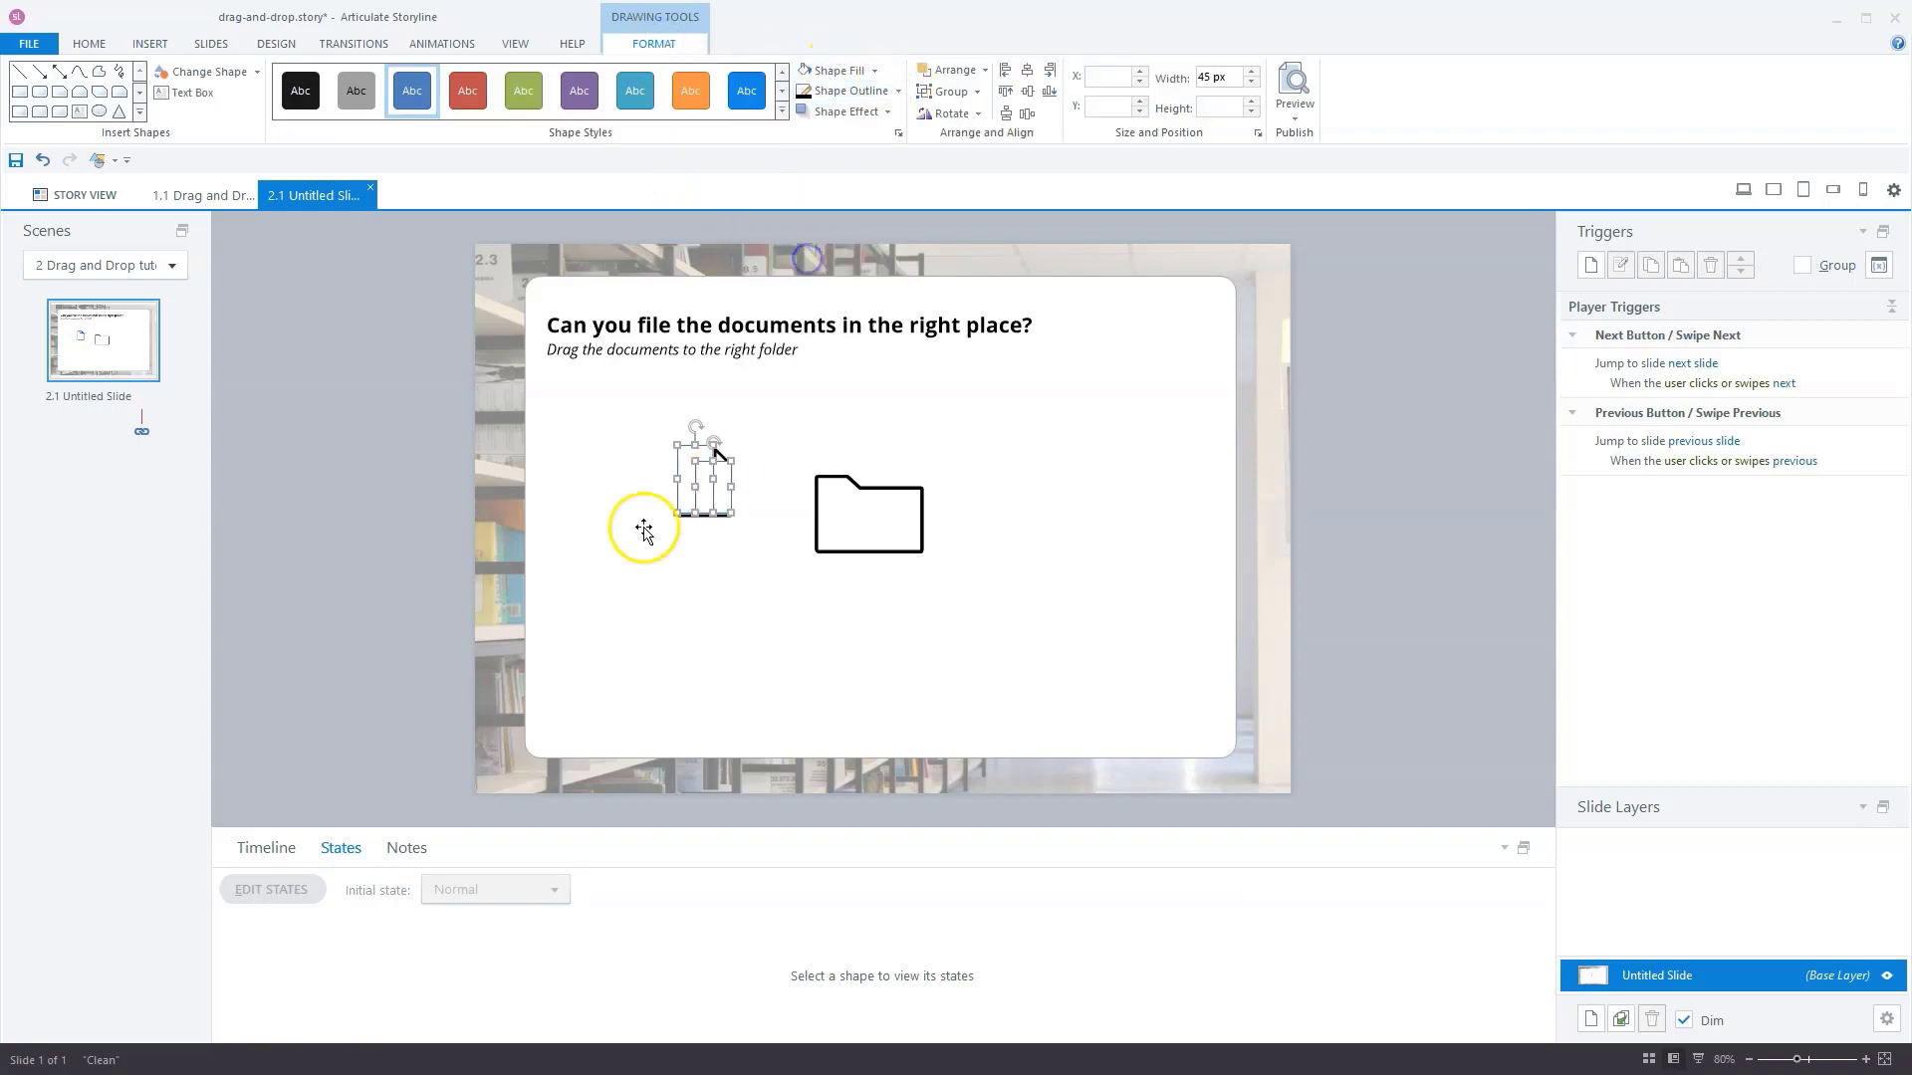
- Send the two white rectangles backward so they sit behind the document icon's outline
right_click(716, 494)
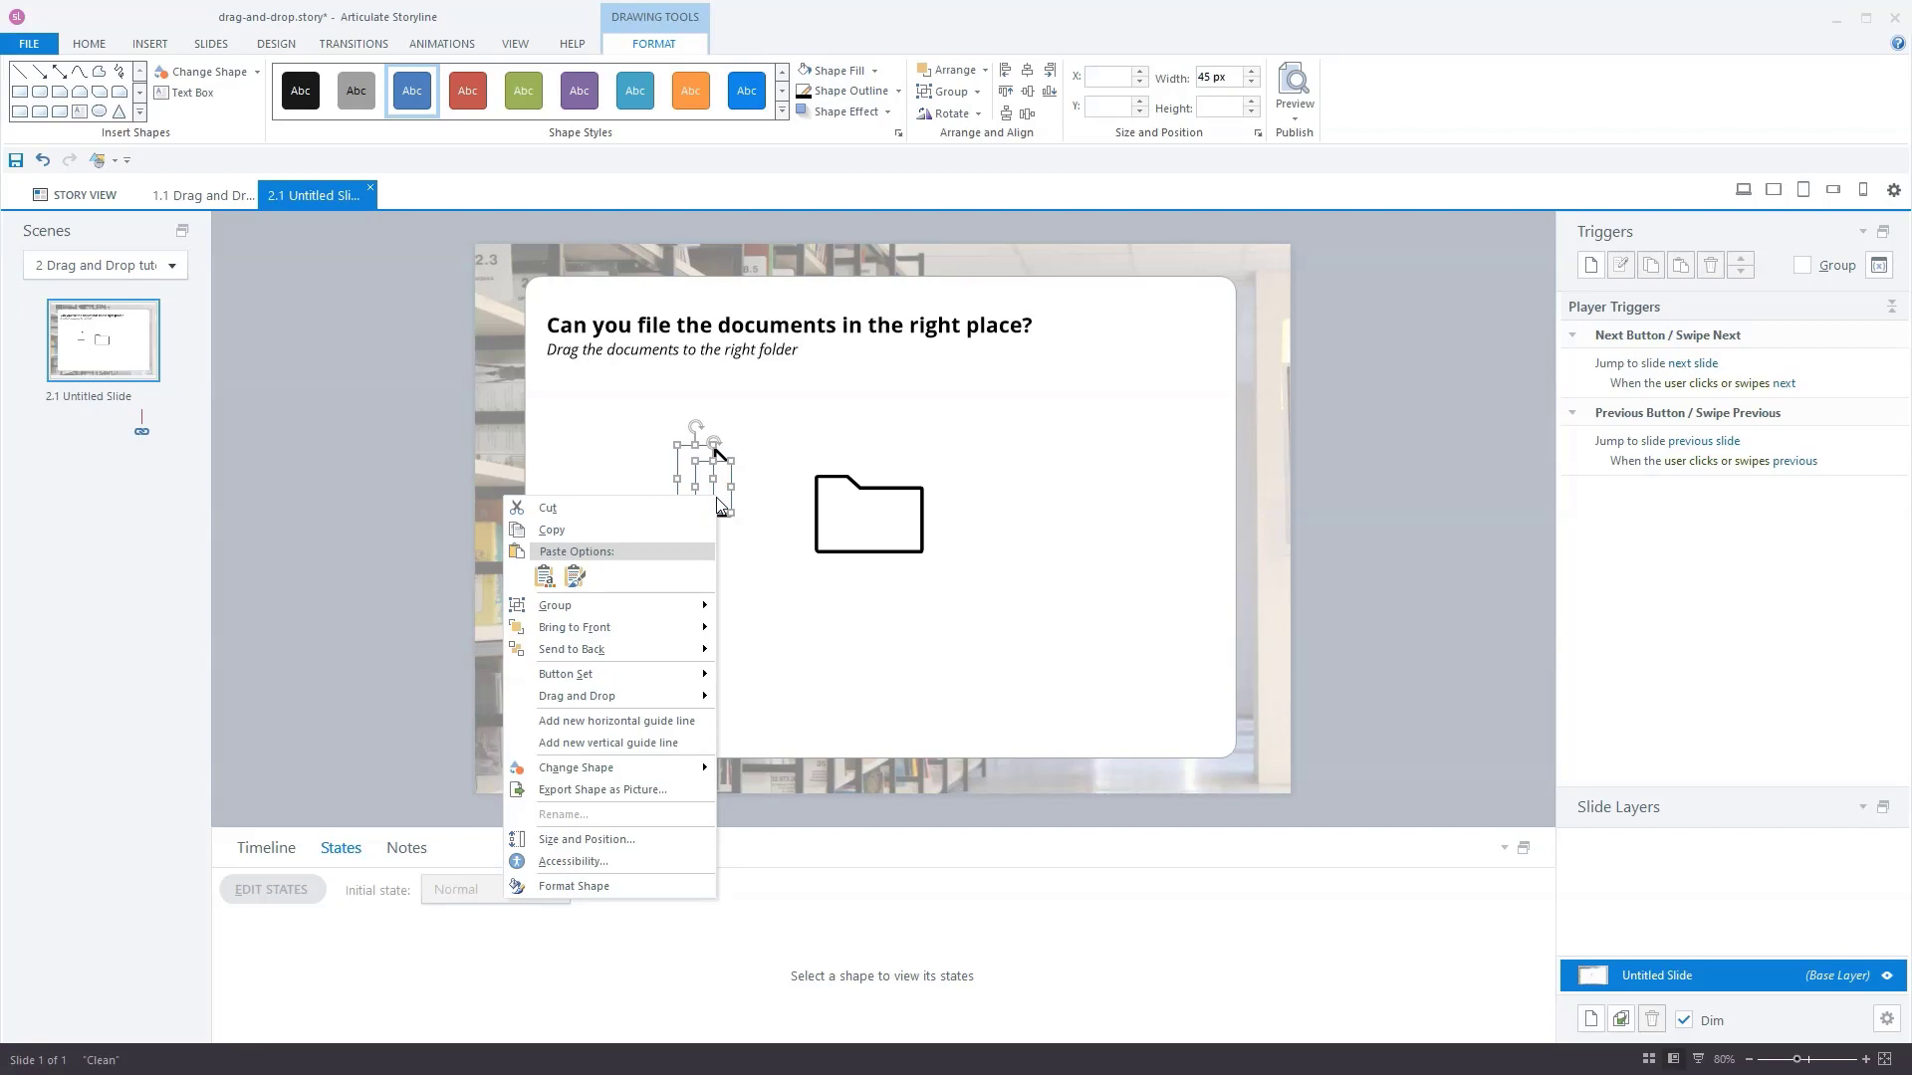
mouse_move(654, 658)
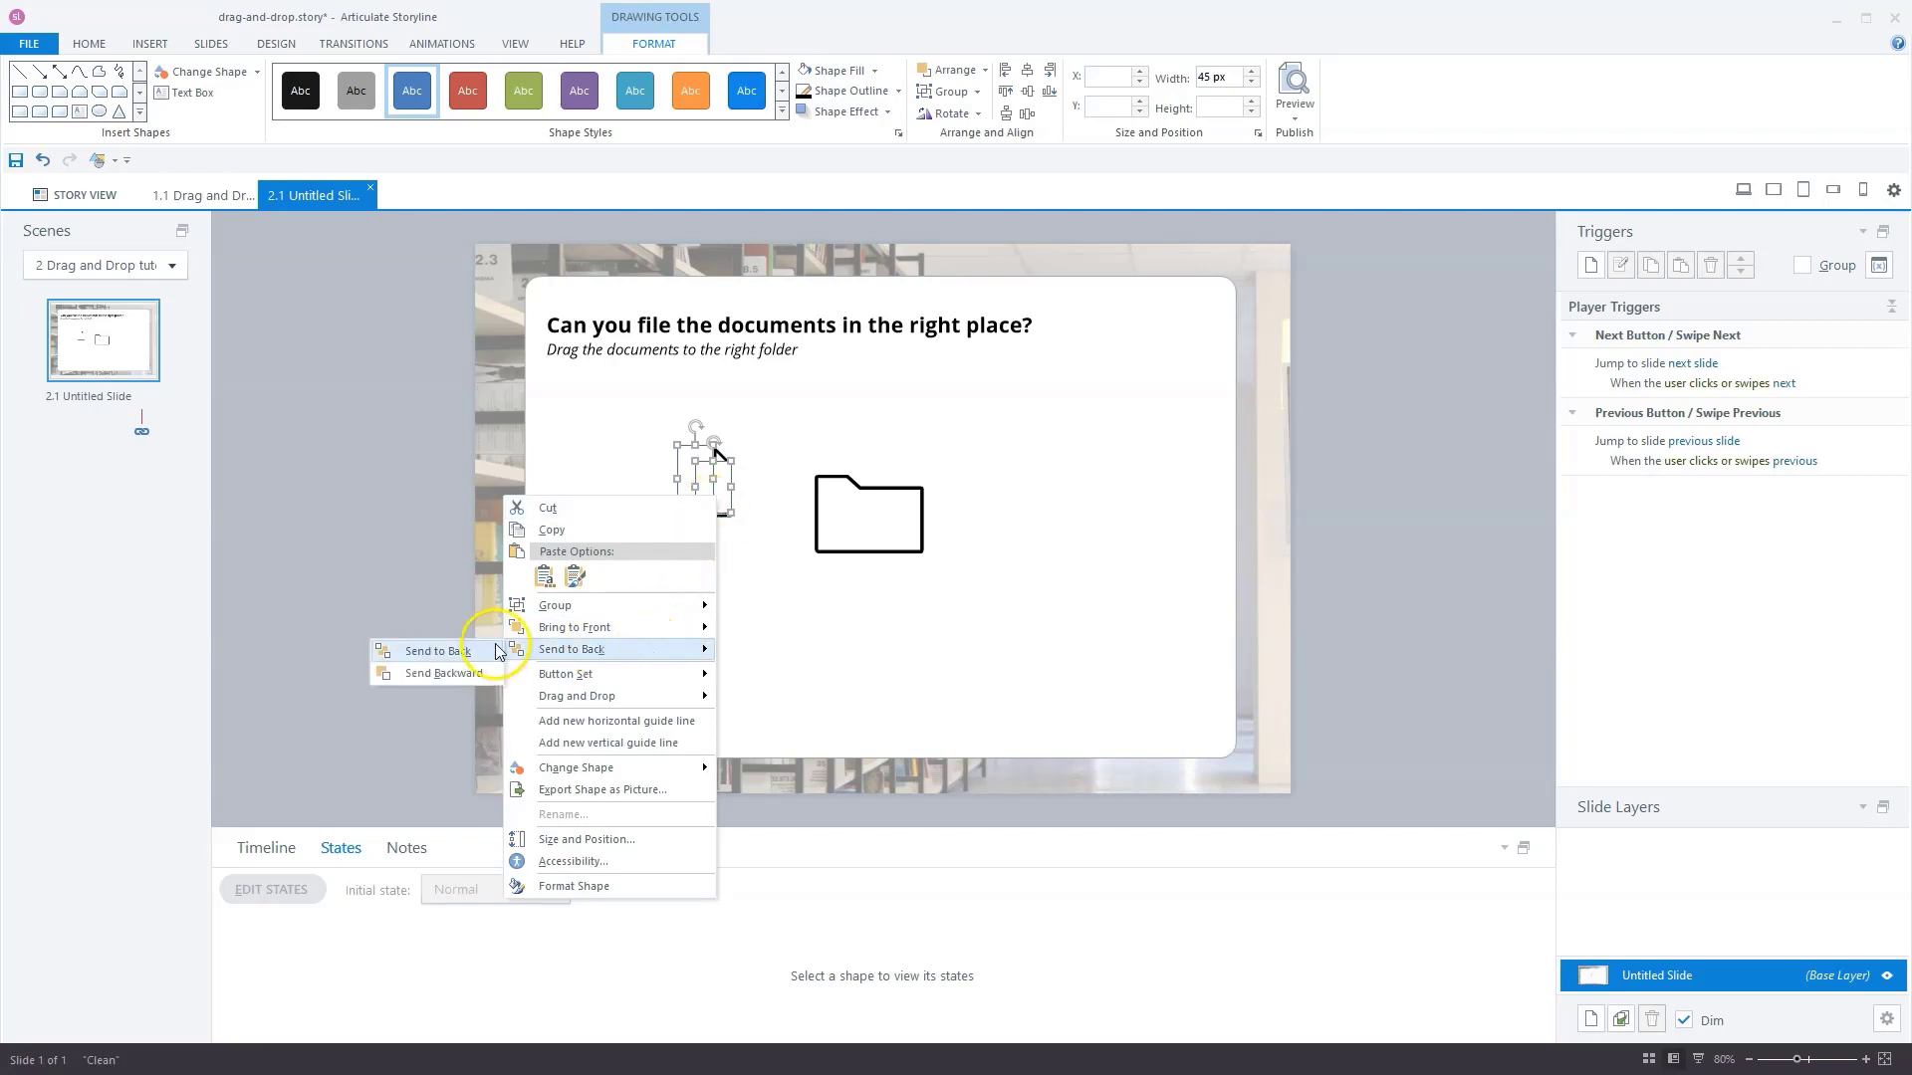
click(450, 669)
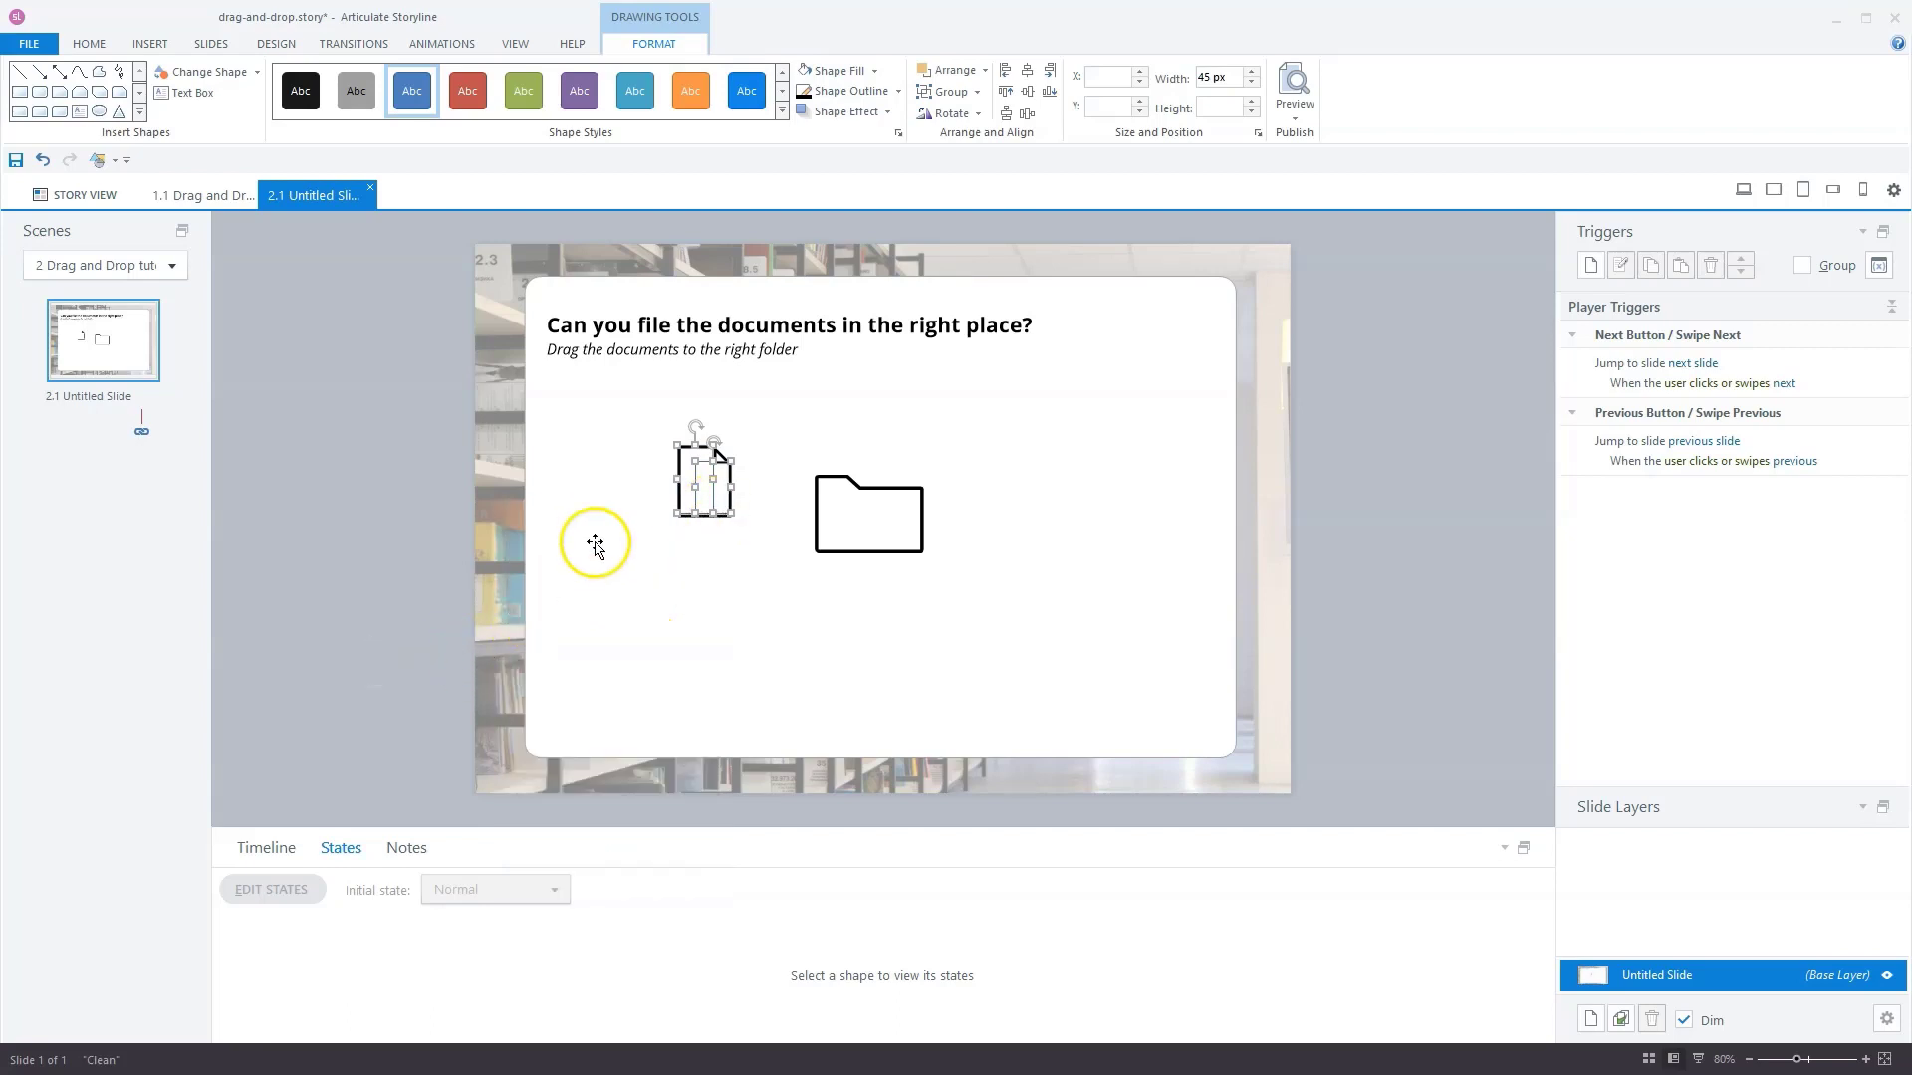
click(415, 525)
- Group the document icon with Rectangle 3 and Rectangle 2, and move the group to about X 99 px, Y 163 px
click(265, 848)
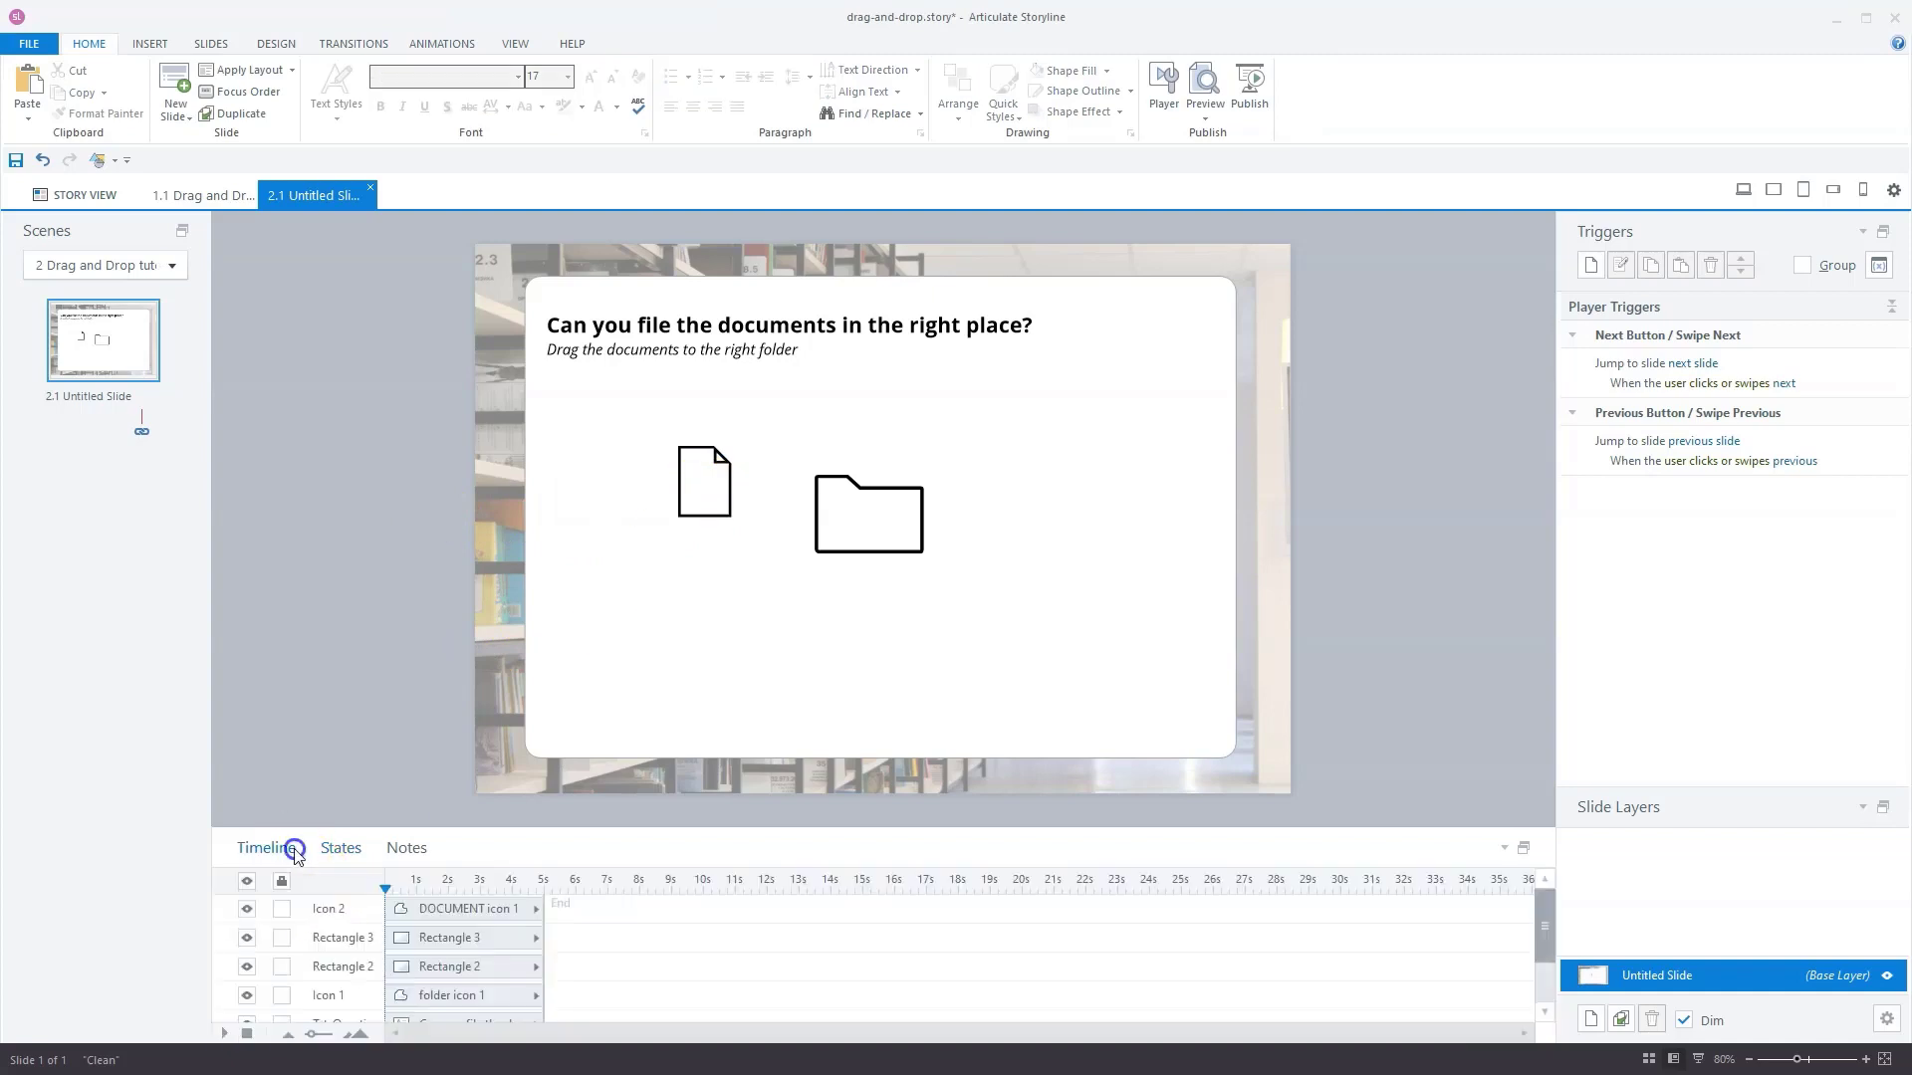
click(460, 908)
ctrl+click(456, 936)
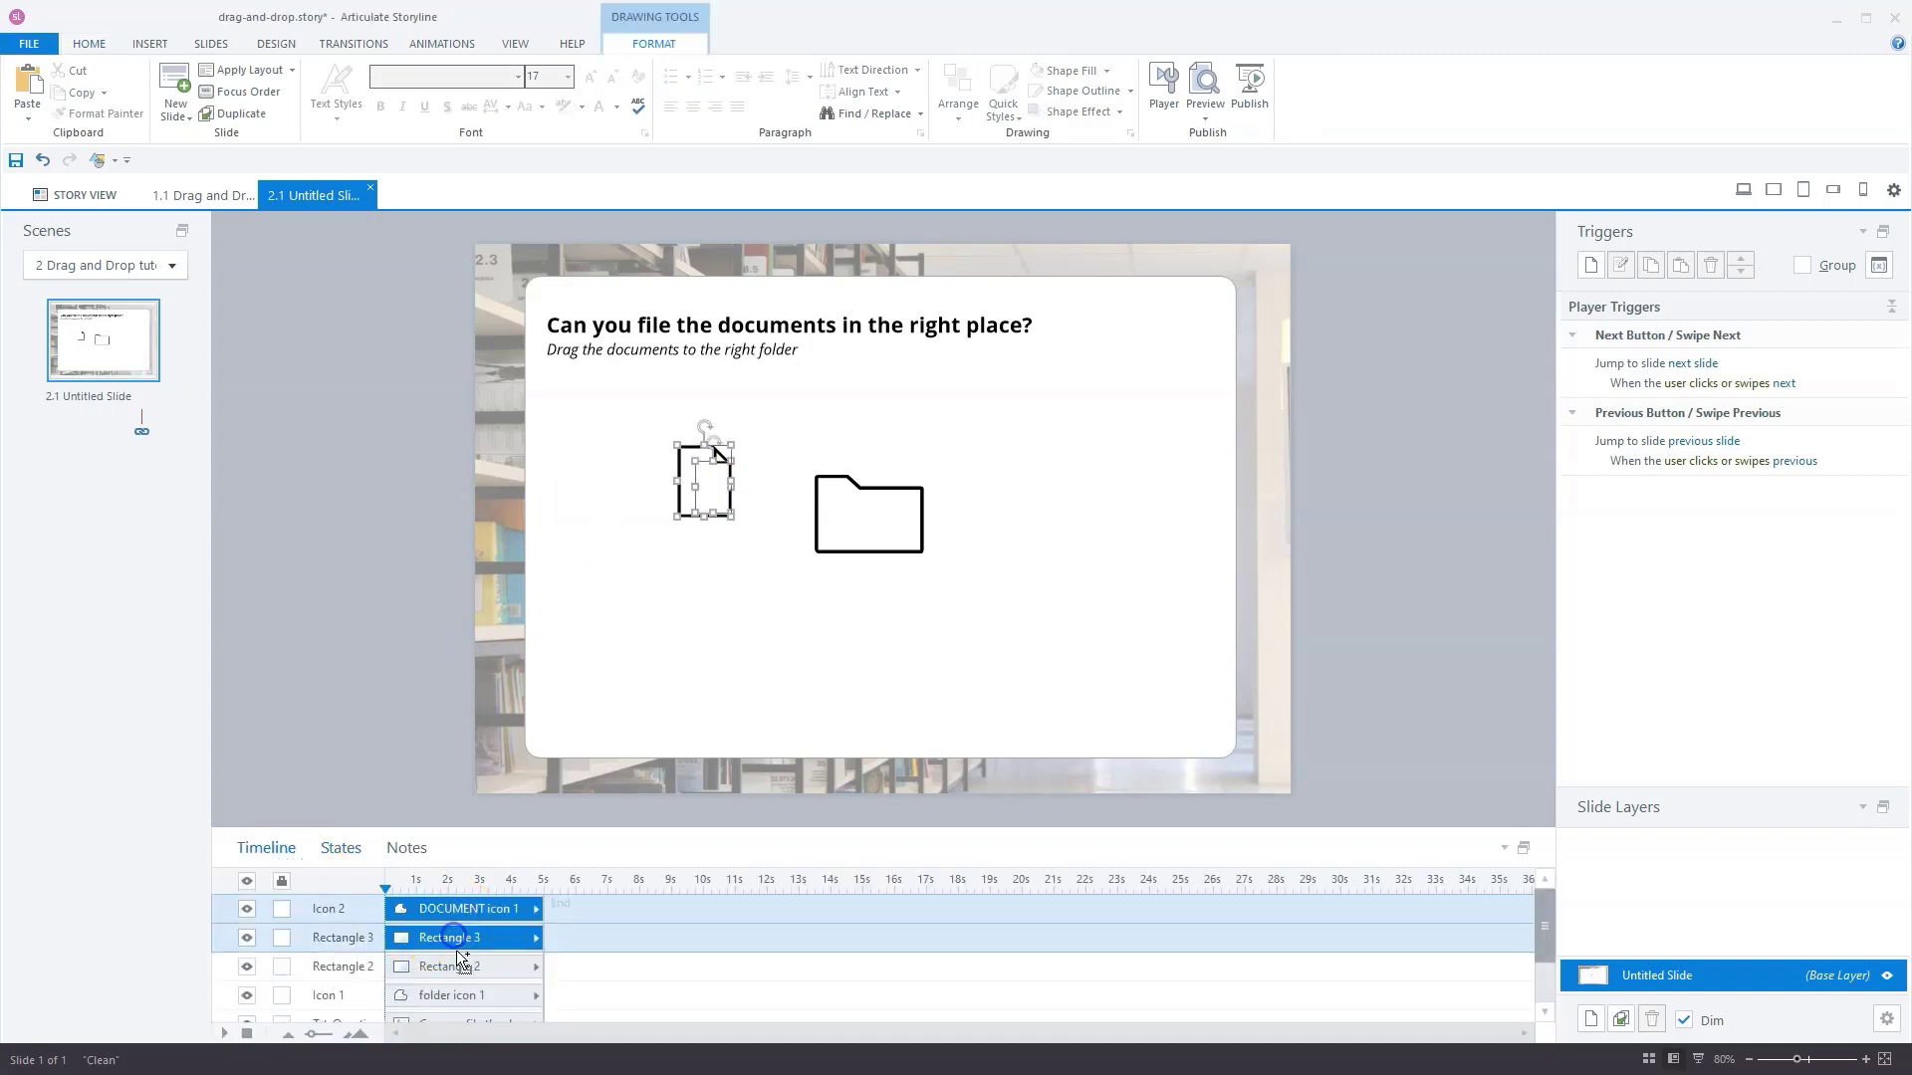
ctrl+click(456, 961)
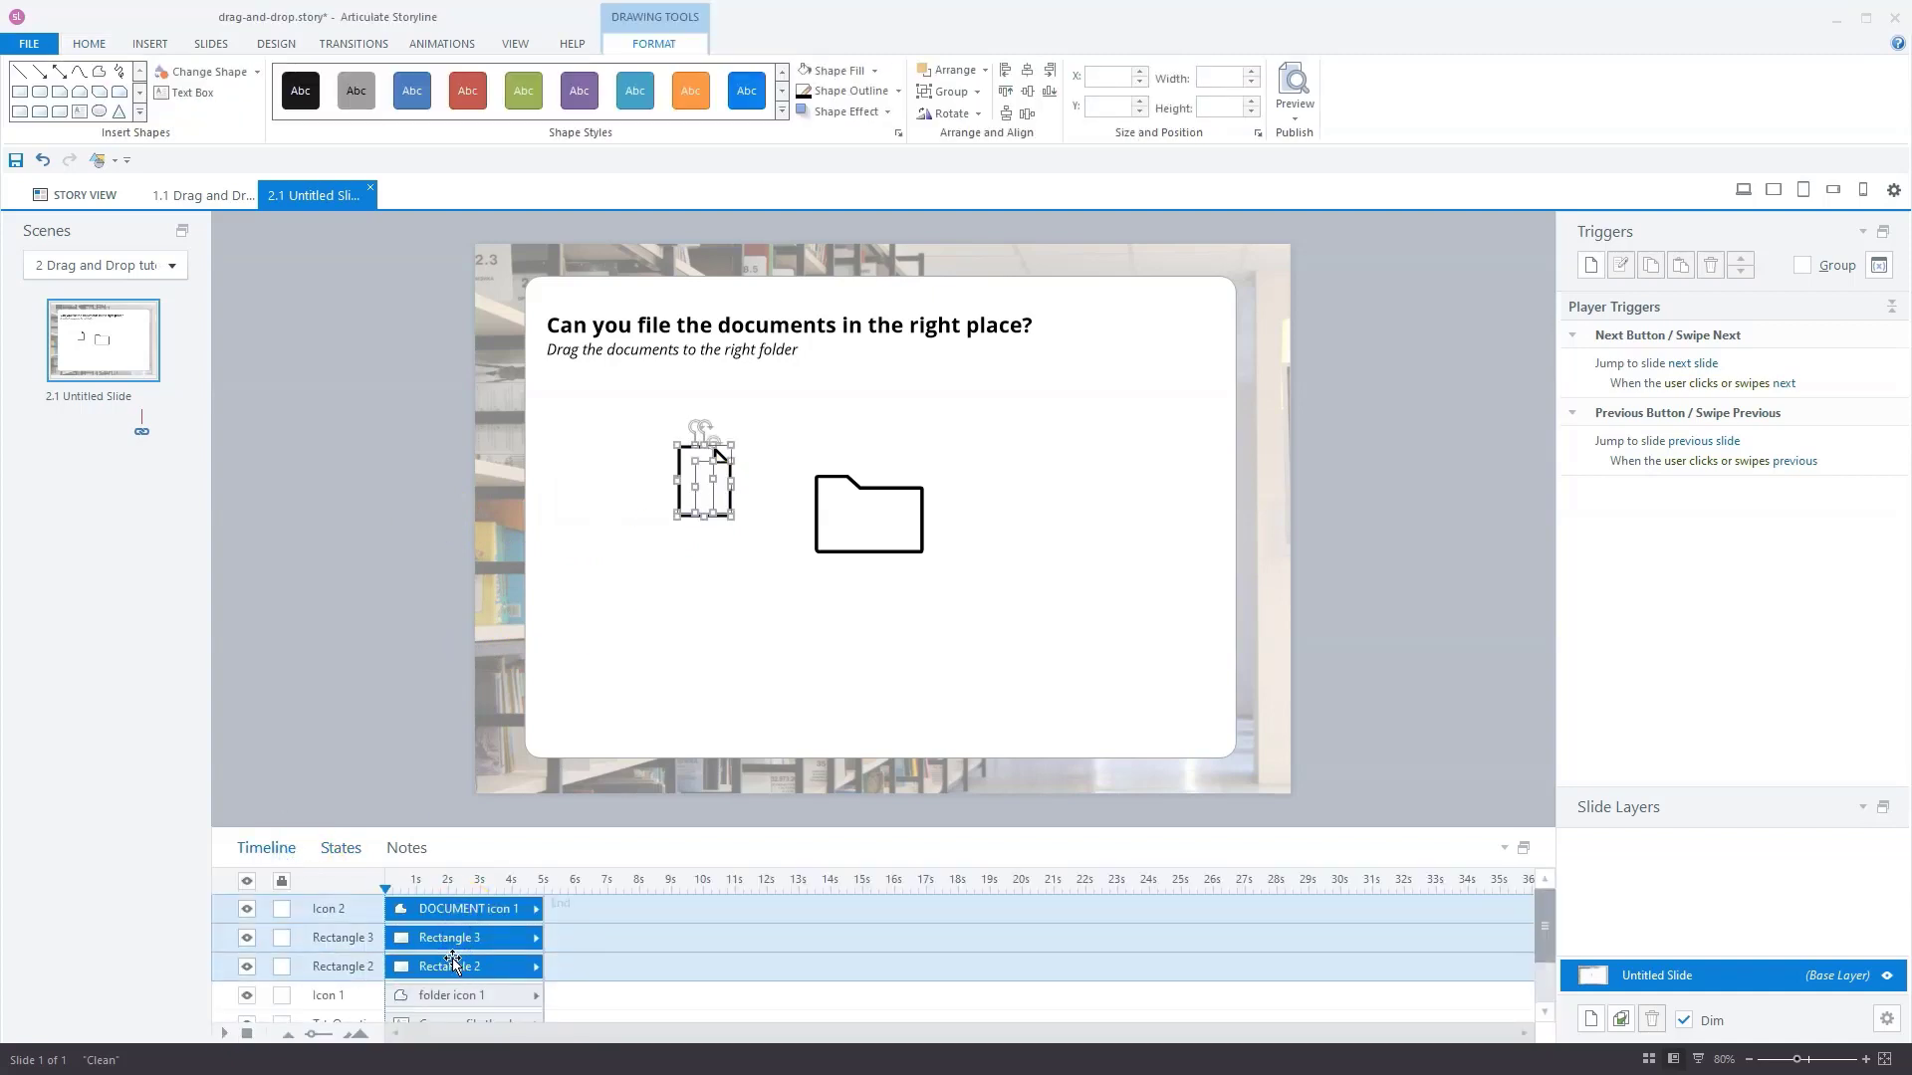
key(ctrl+g)
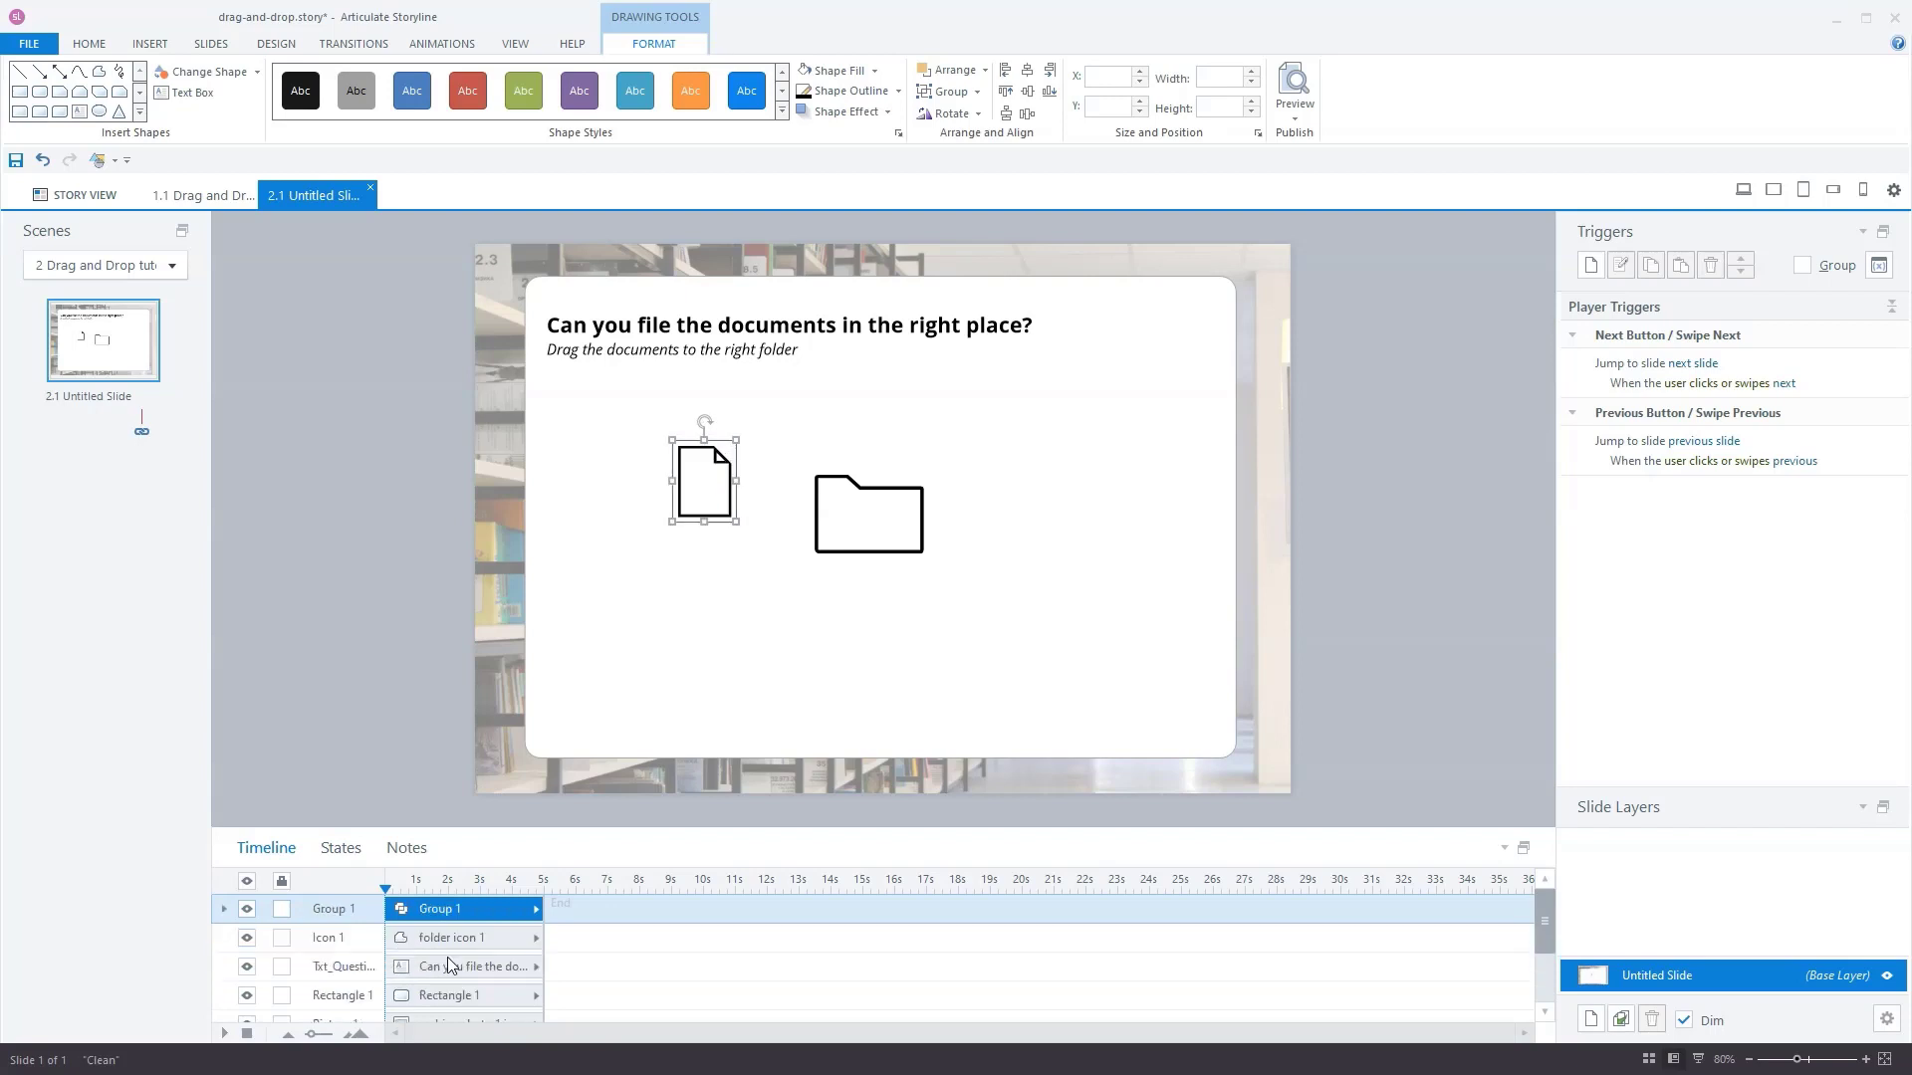
drag(695, 478, 571, 406)
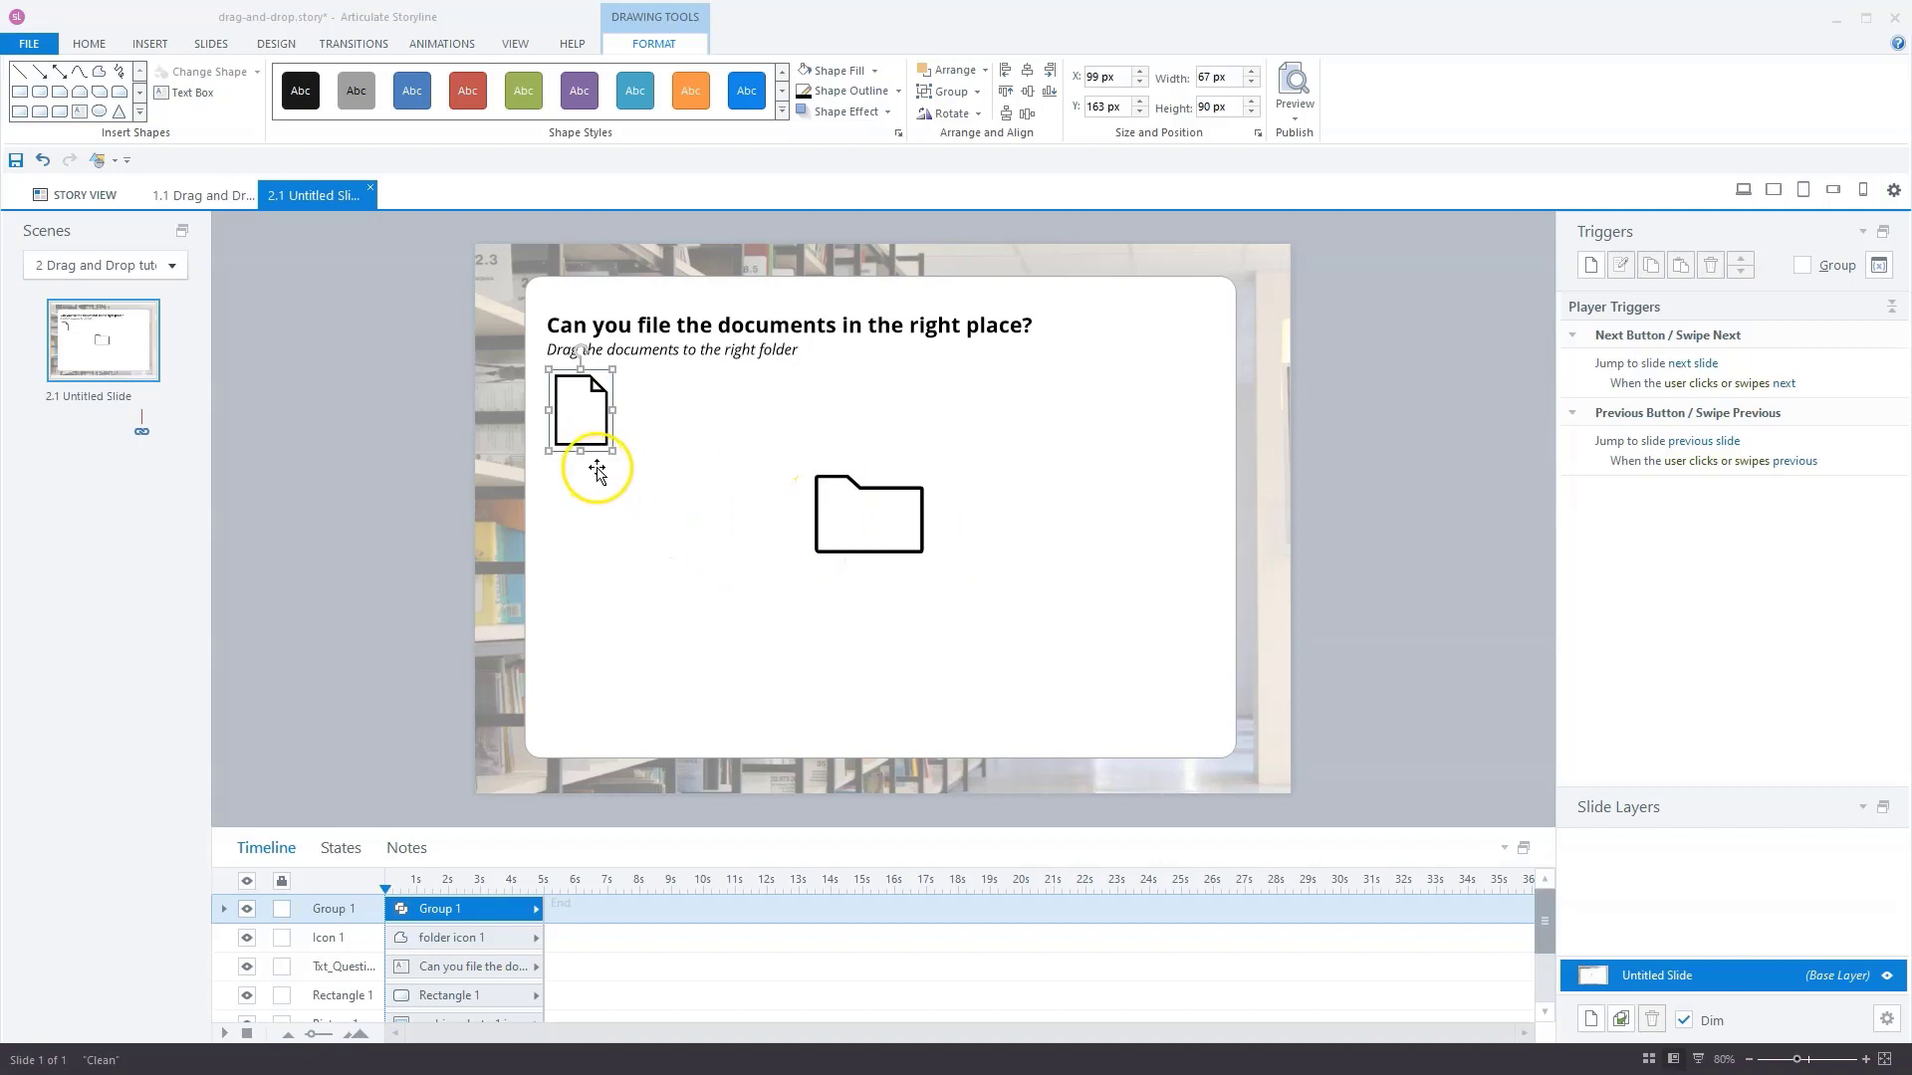
click(856, 498)
click(607, 442)
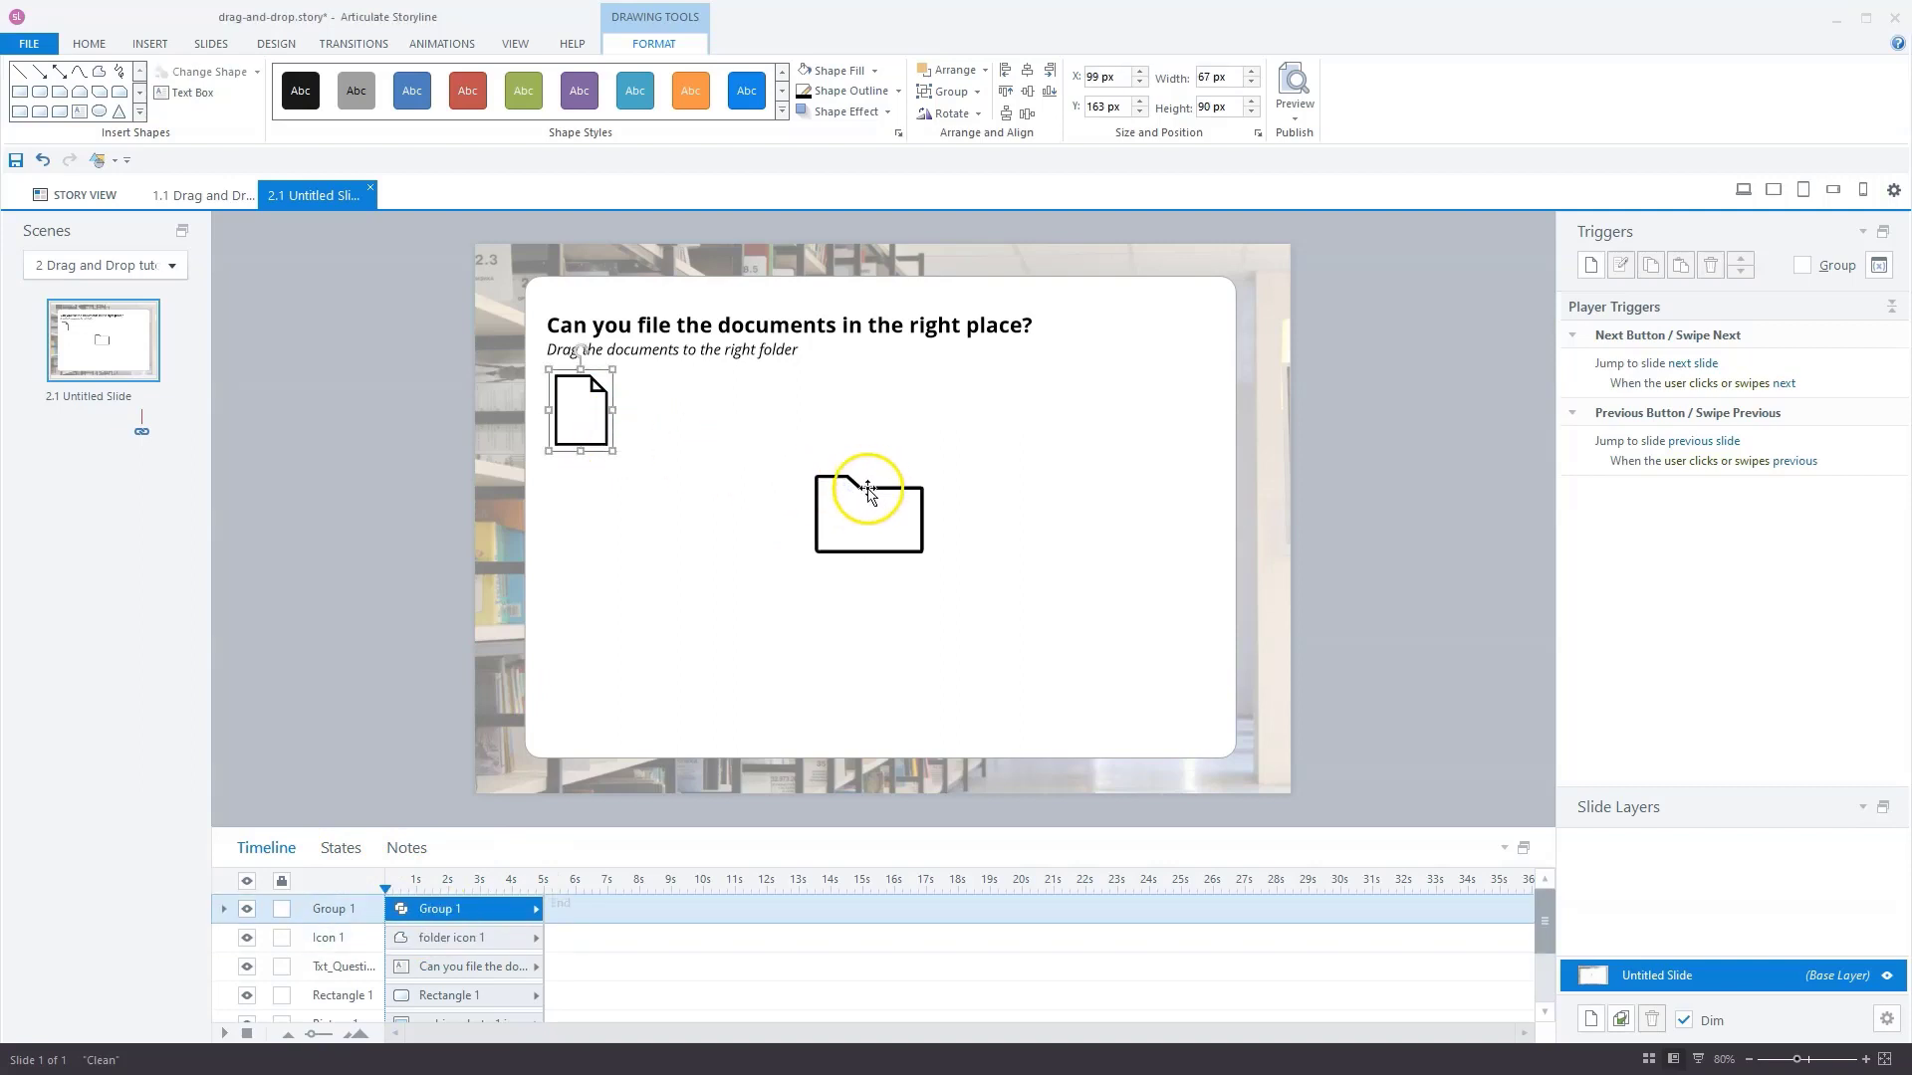
- Add a state named Filled1 to the folder icon, based on its Open state
click(869, 491)
click(341, 847)
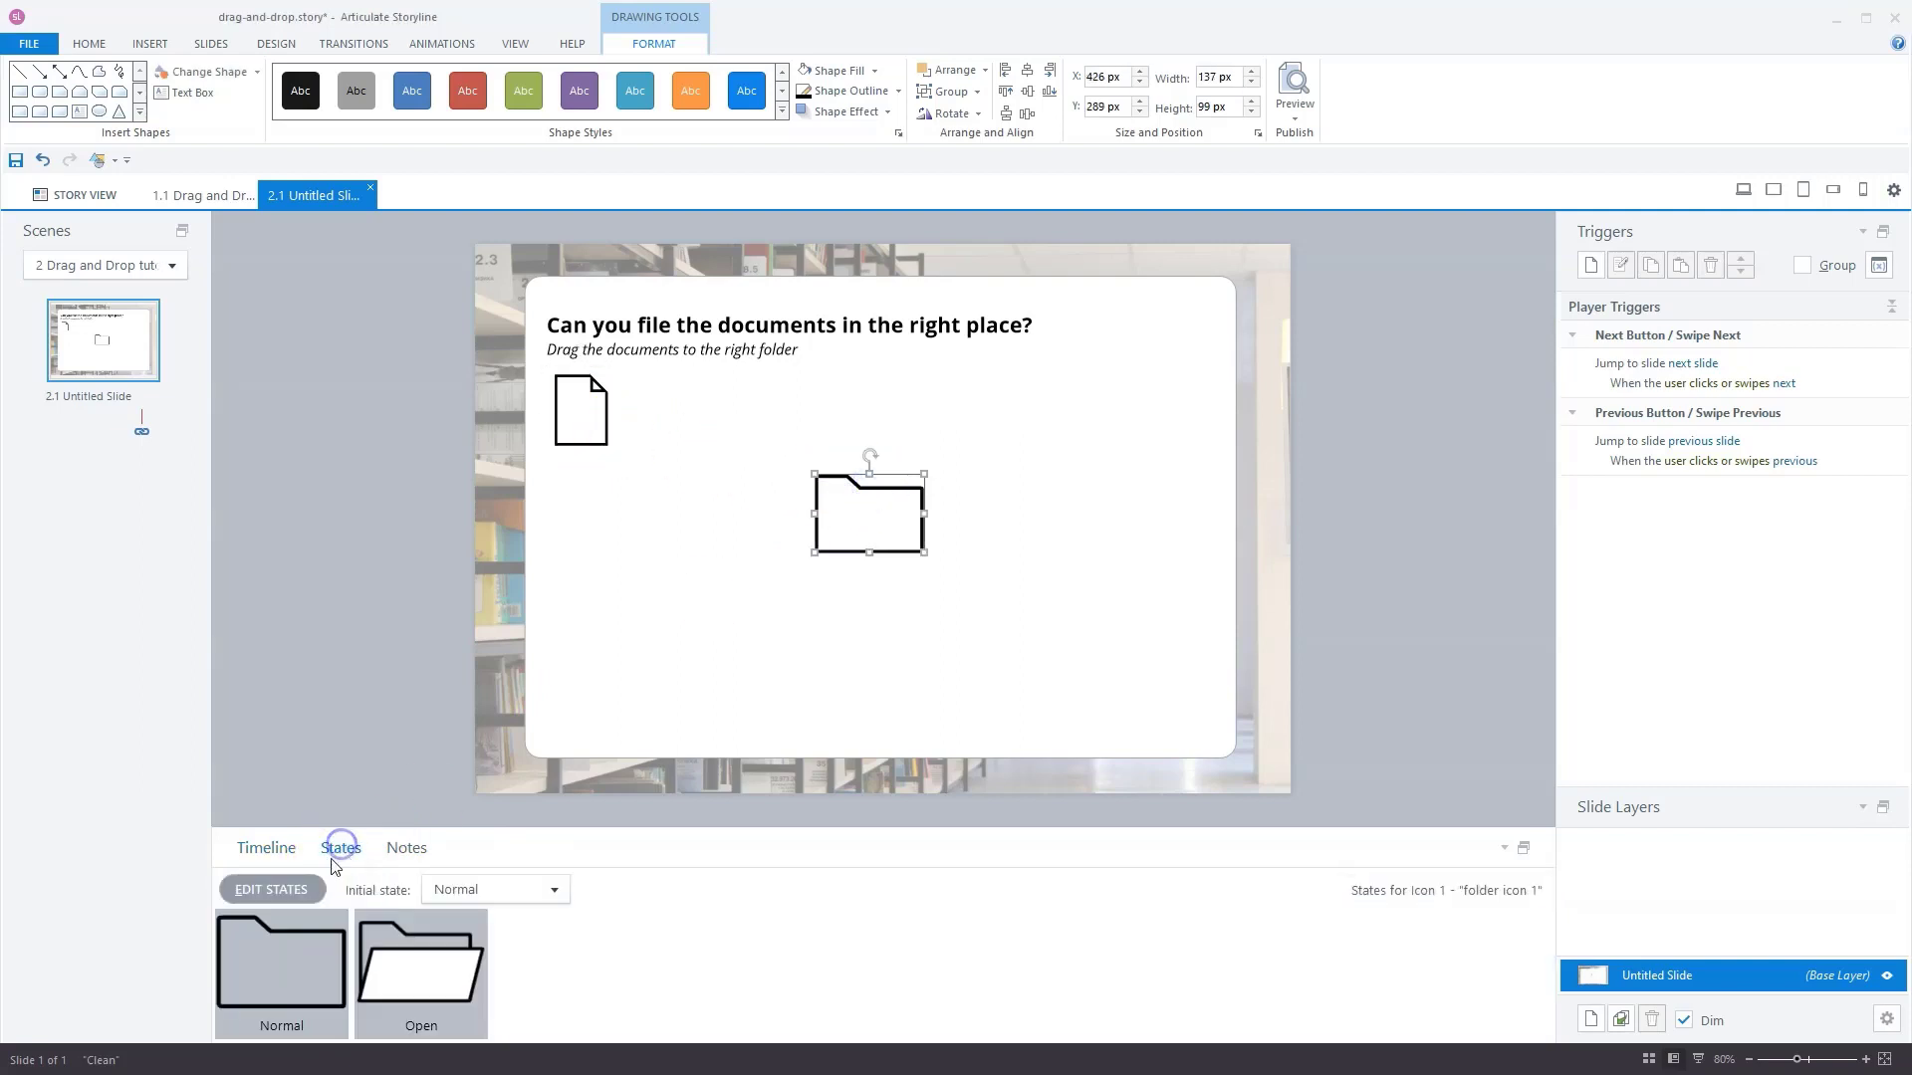
click(276, 889)
click(481, 996)
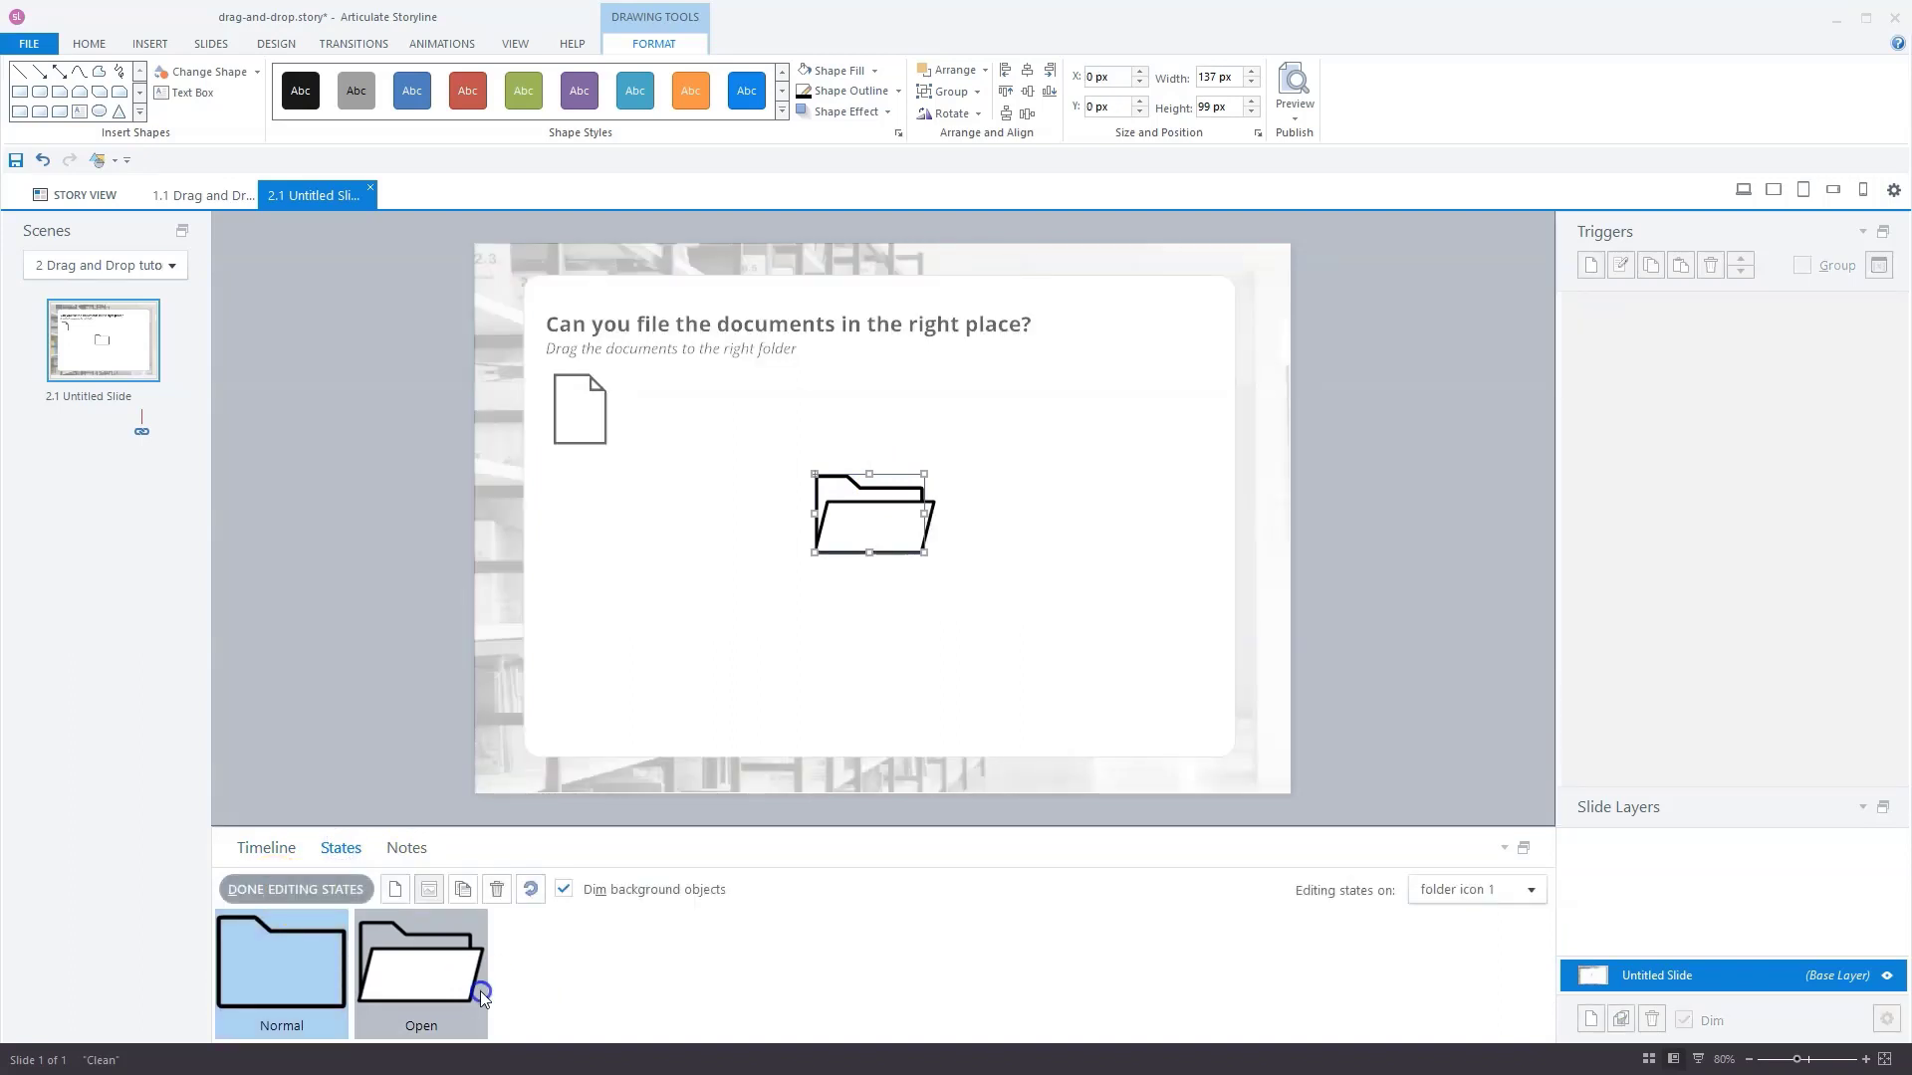
click(464, 890)
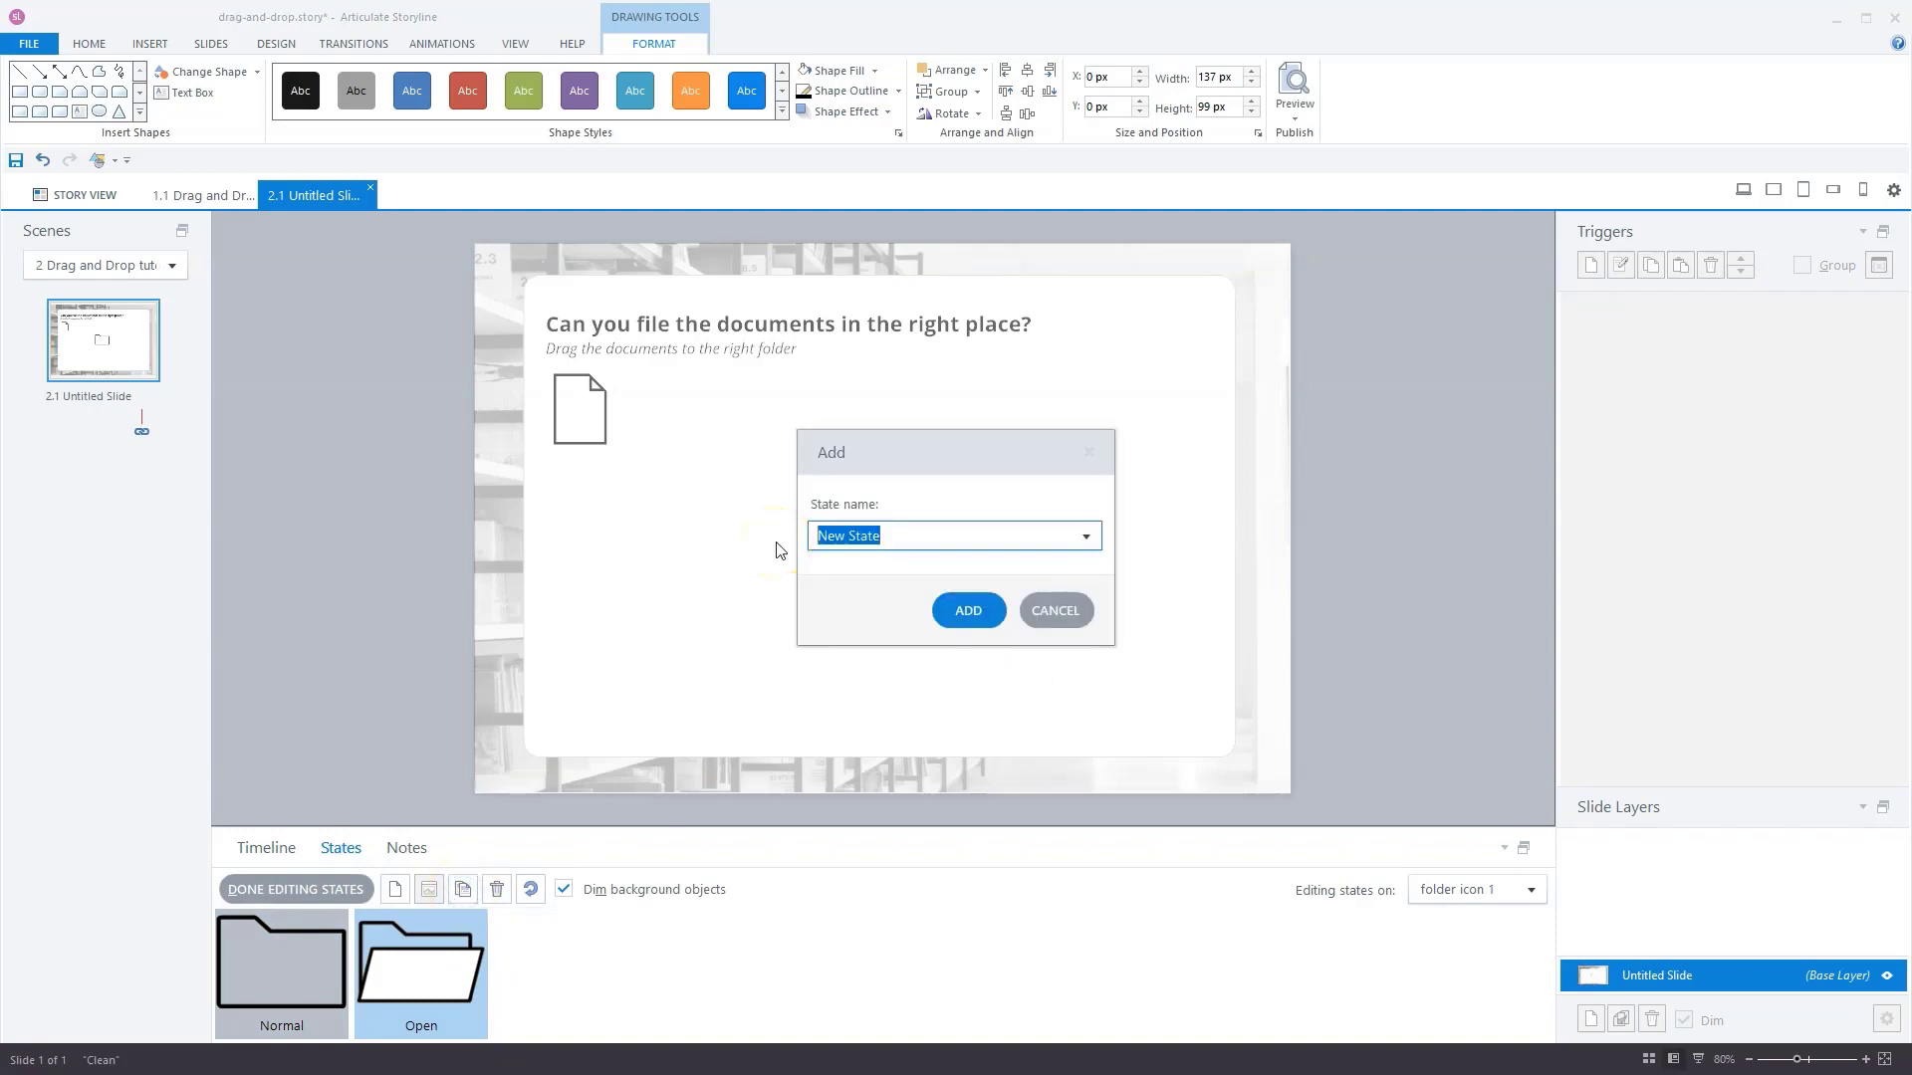
text(Filled1)
key(Return)
- Add a copy of the document group to the Filled1 state and place it over the folder at about X 41 px, Y -11 px
click(691, 730)
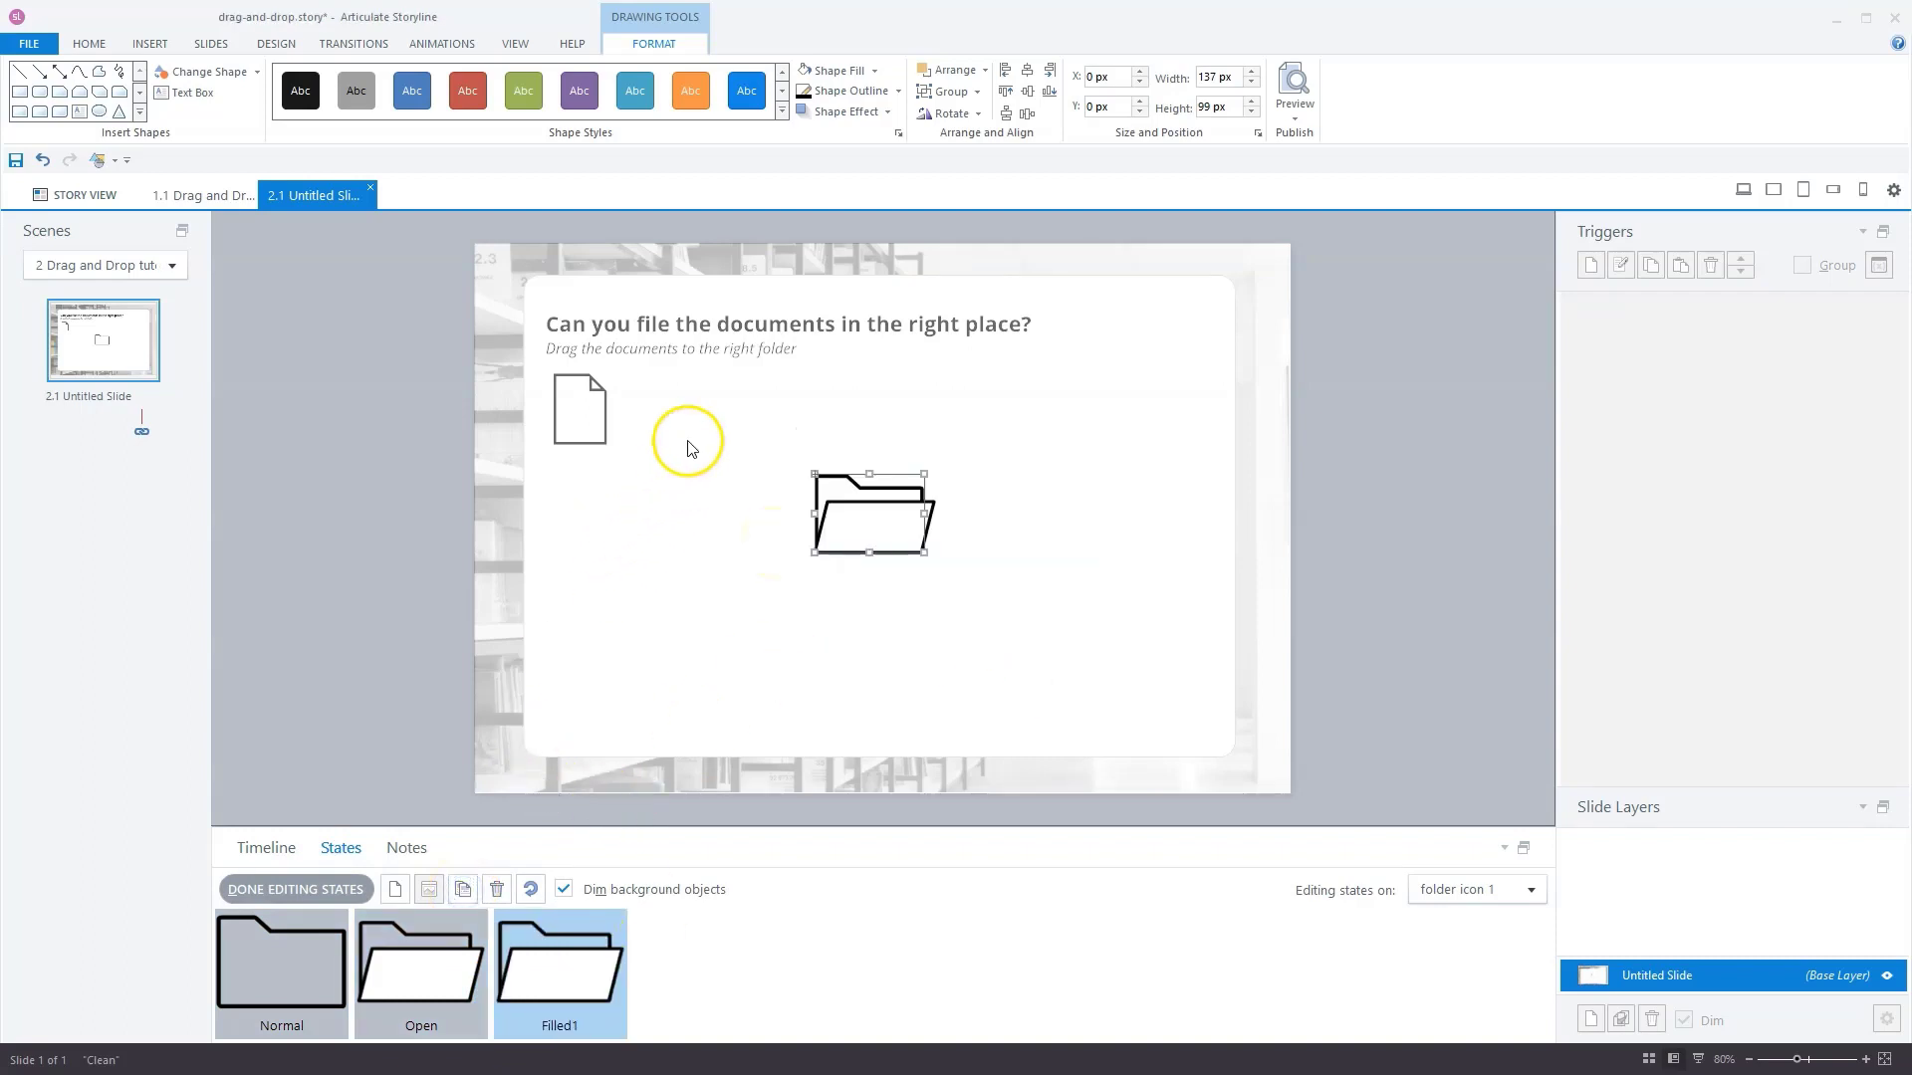
click(783, 509)
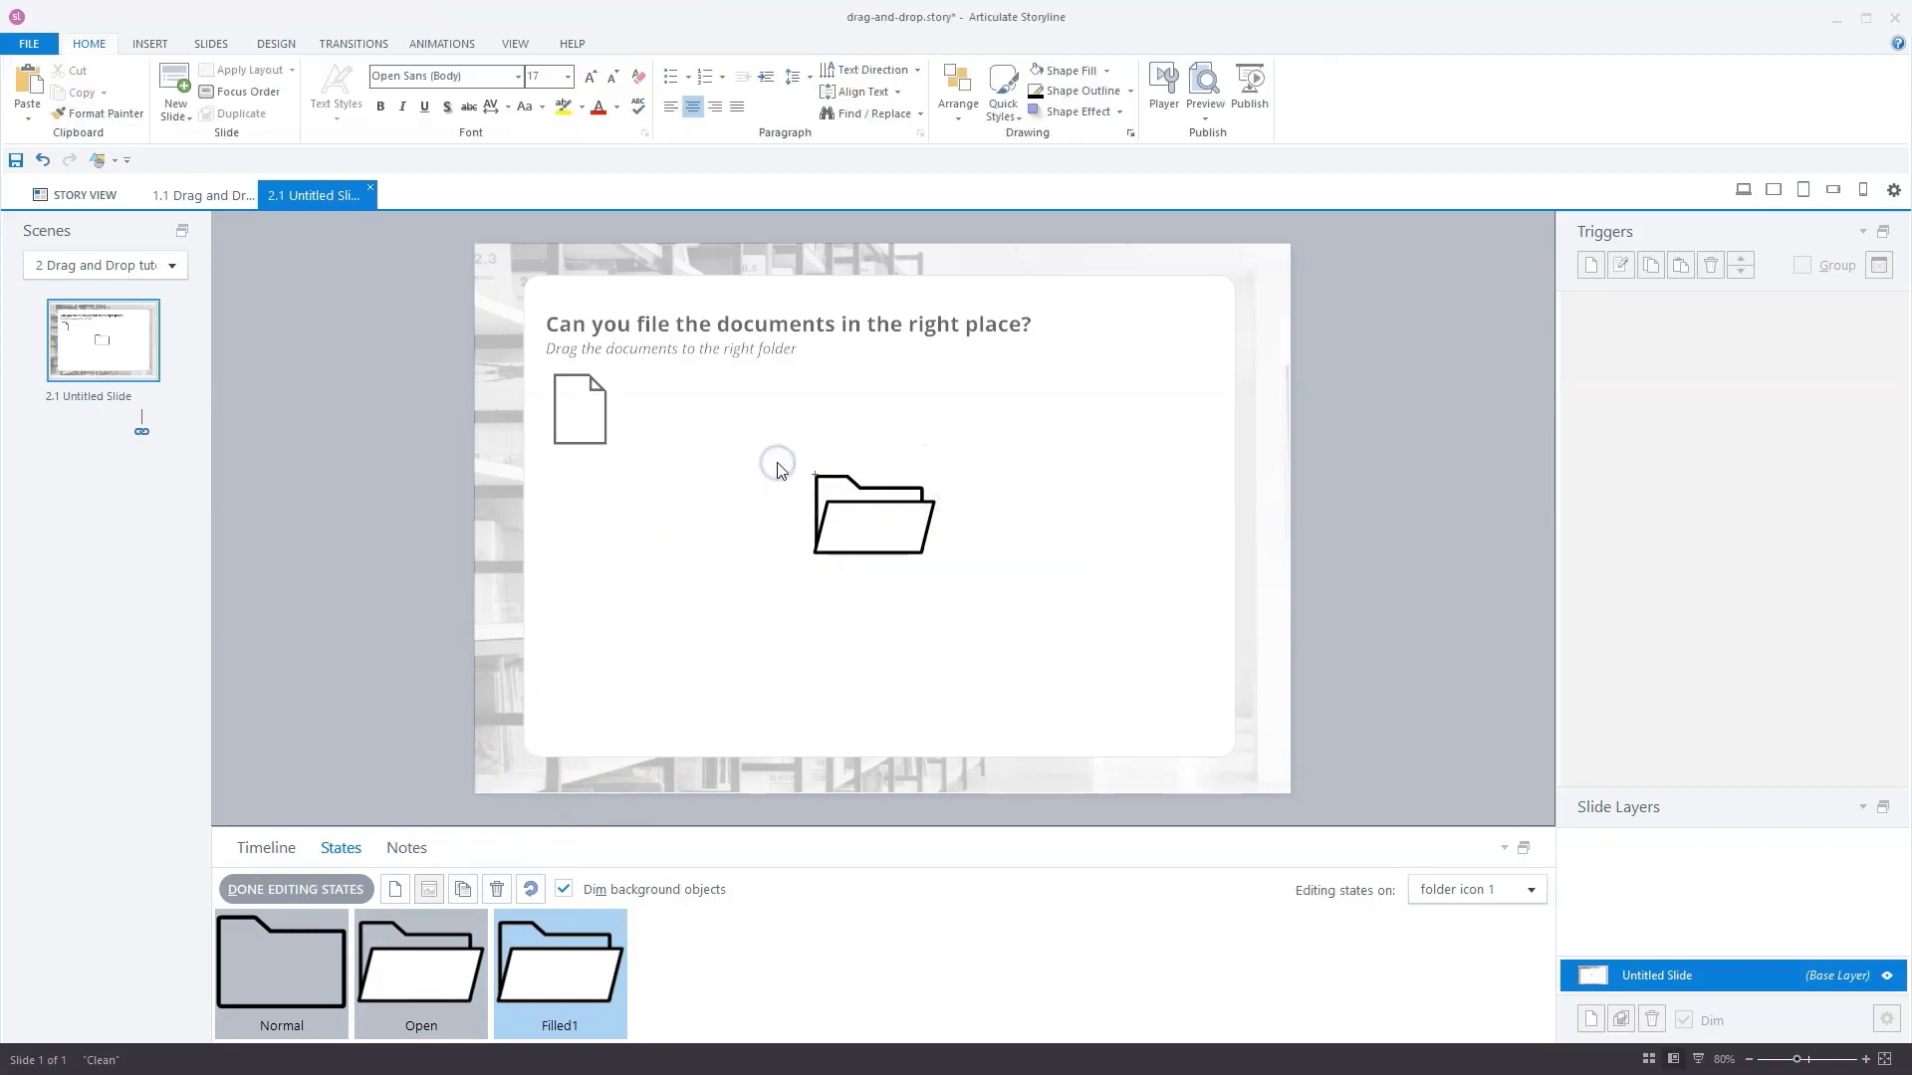
key(Tab)
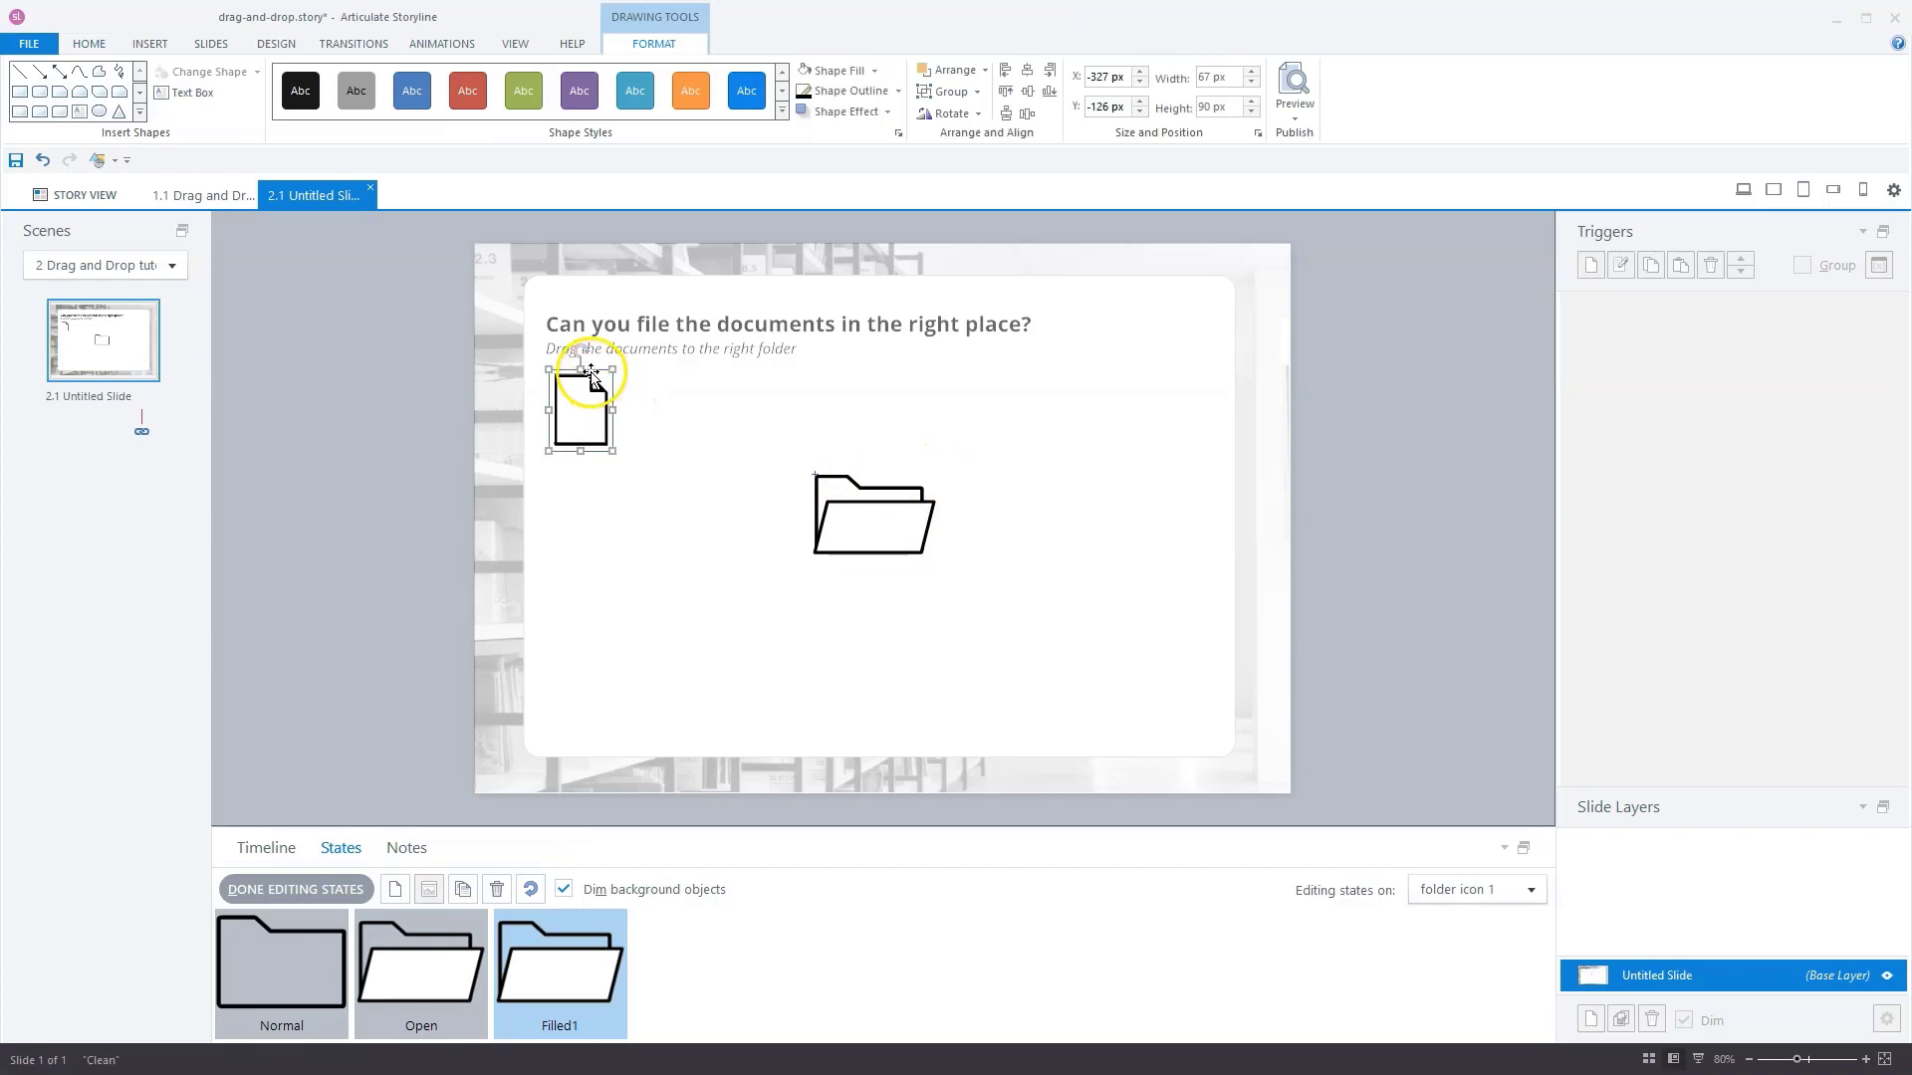
drag(759, 454, 889, 464)
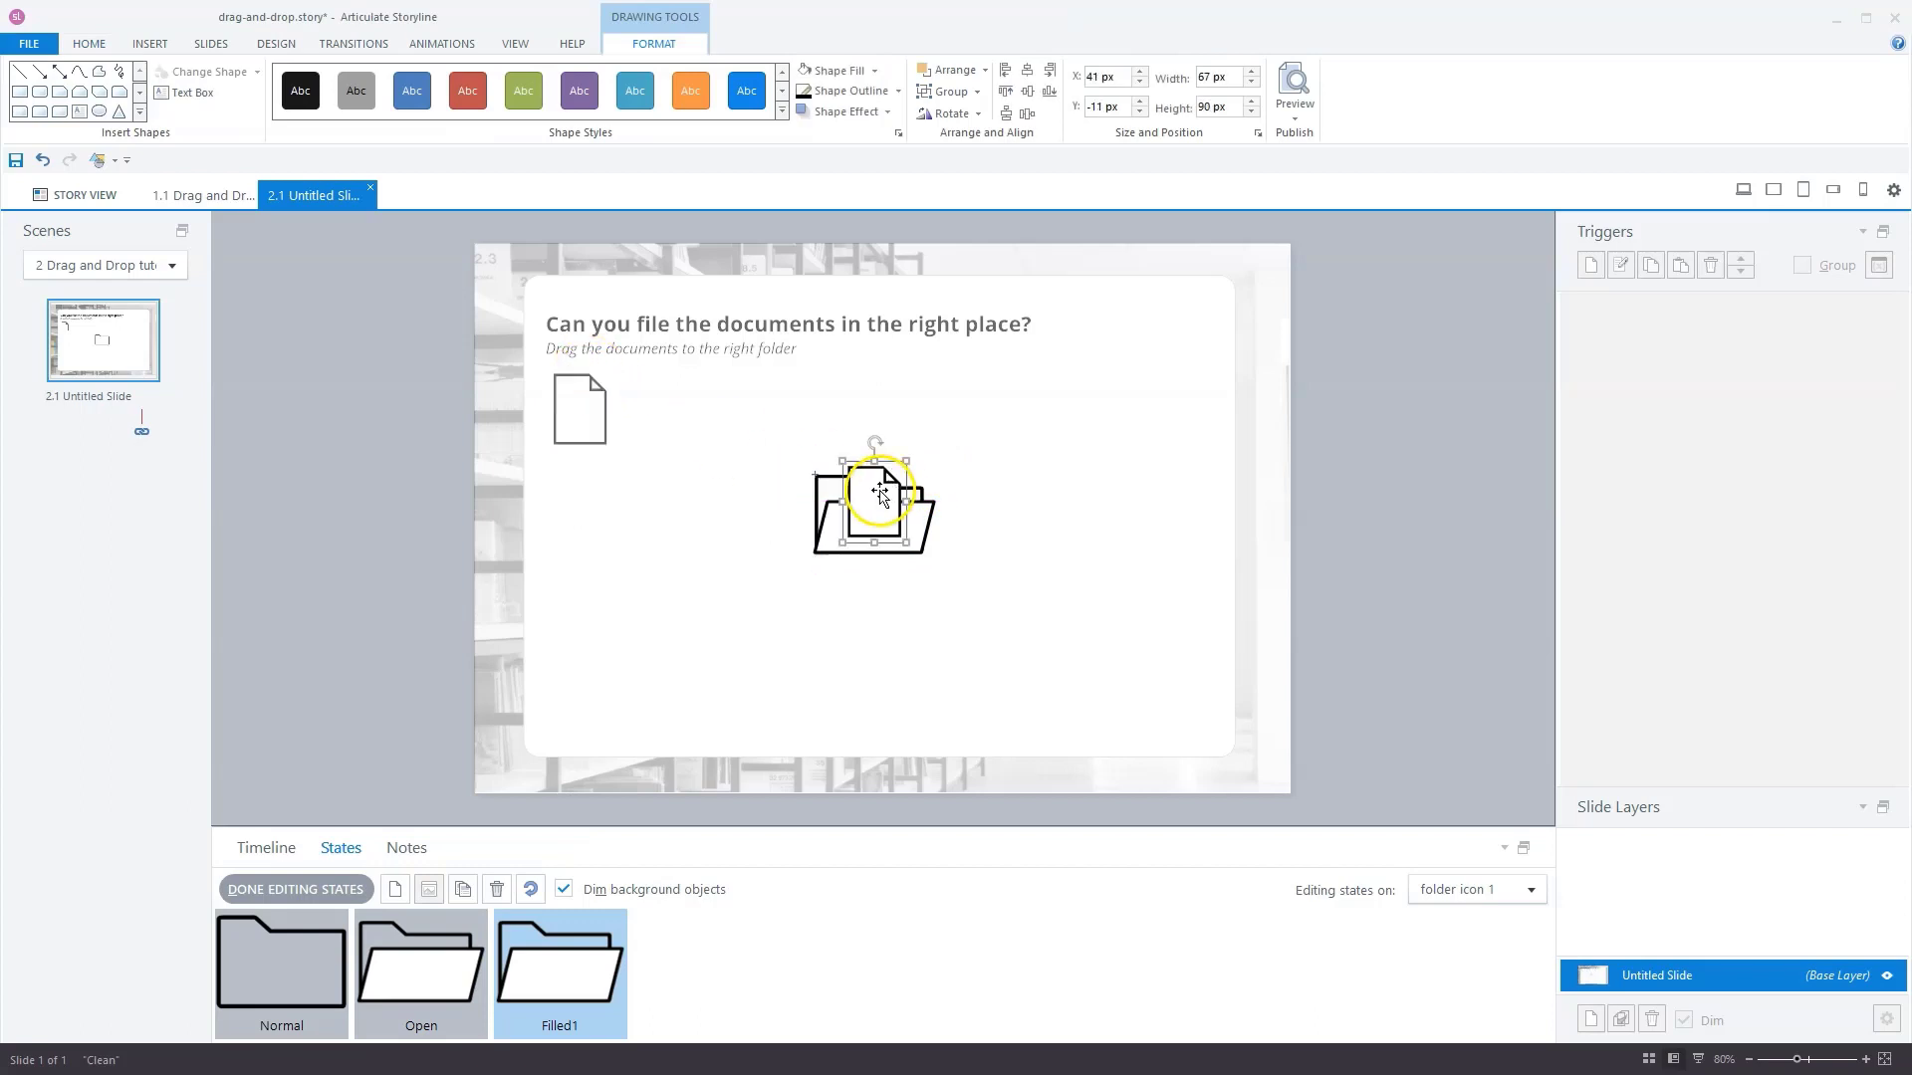
- Send the document backward behind the folder's front flap, tilt it slightly clockwise at about X 50 px, Y -22 px, and finish editing states
right_click(877, 495)
mouse_move(832, 645)
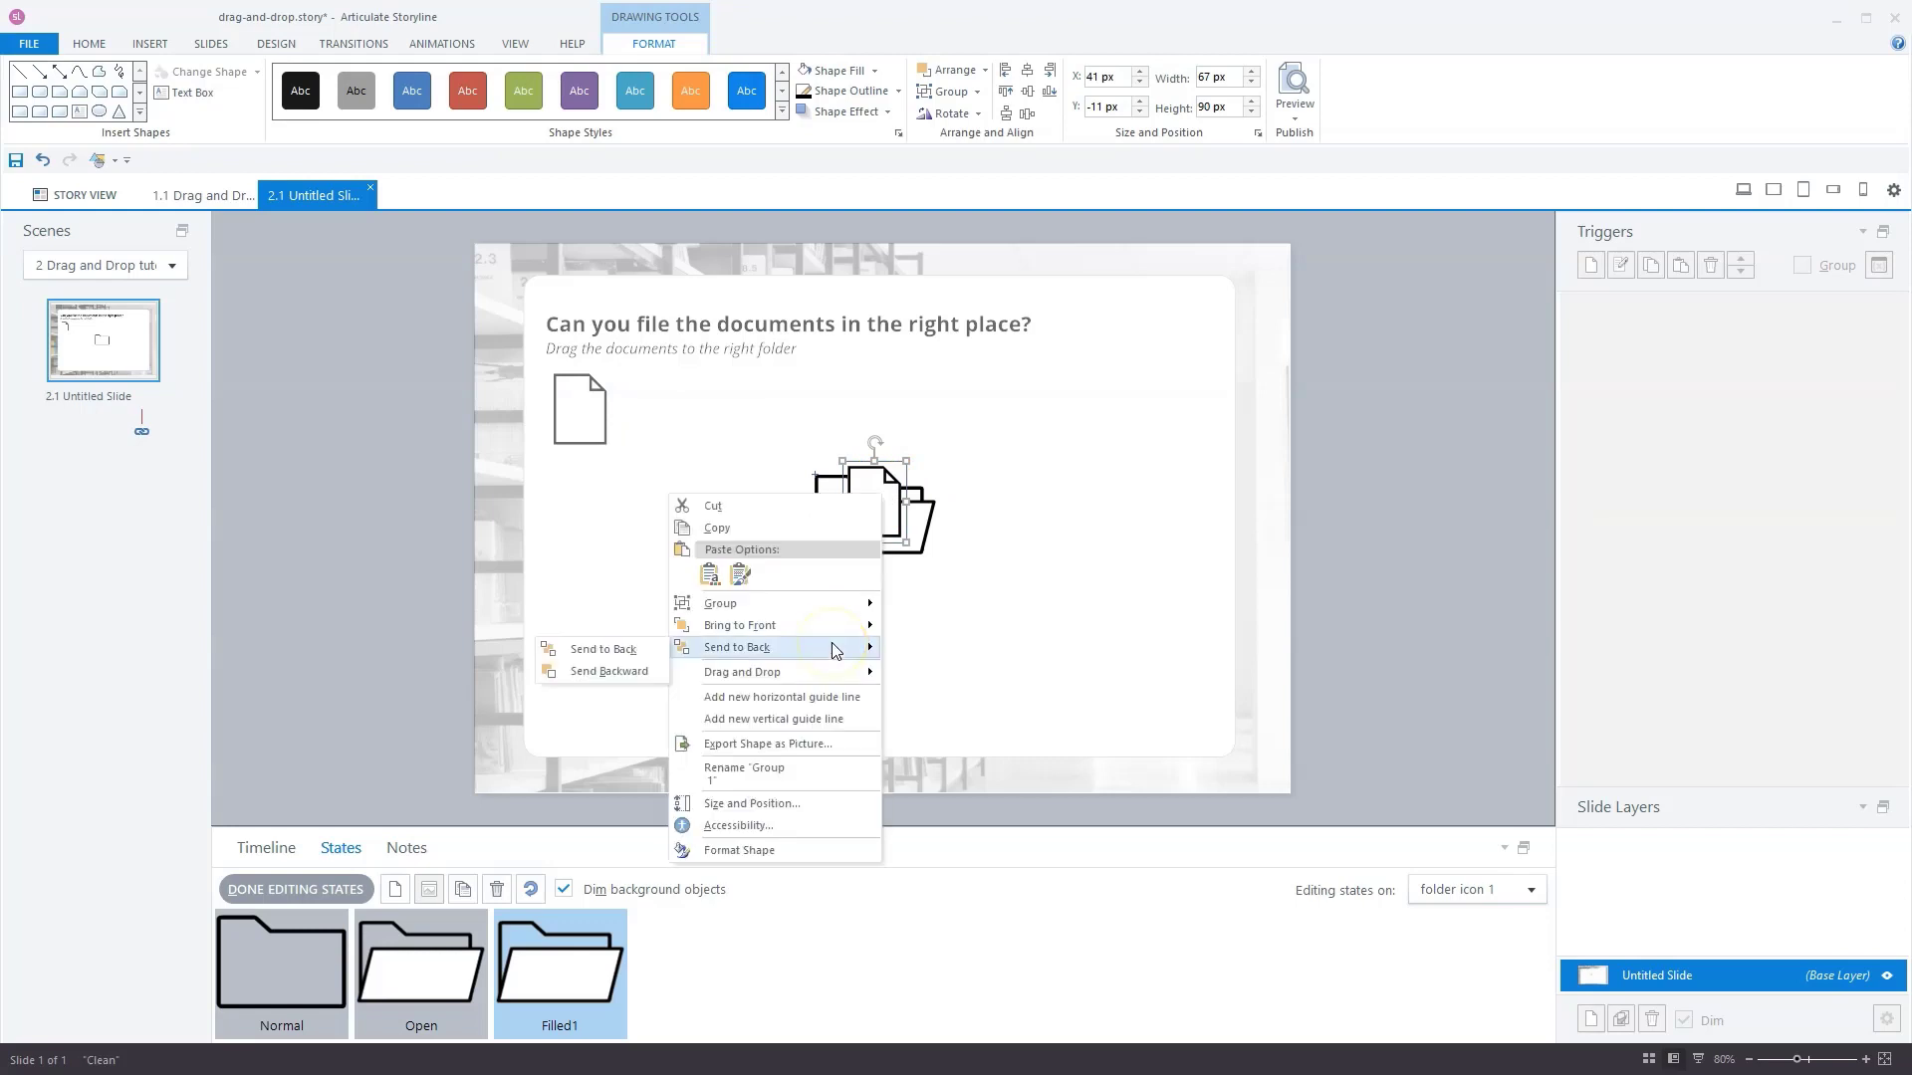
click(598, 671)
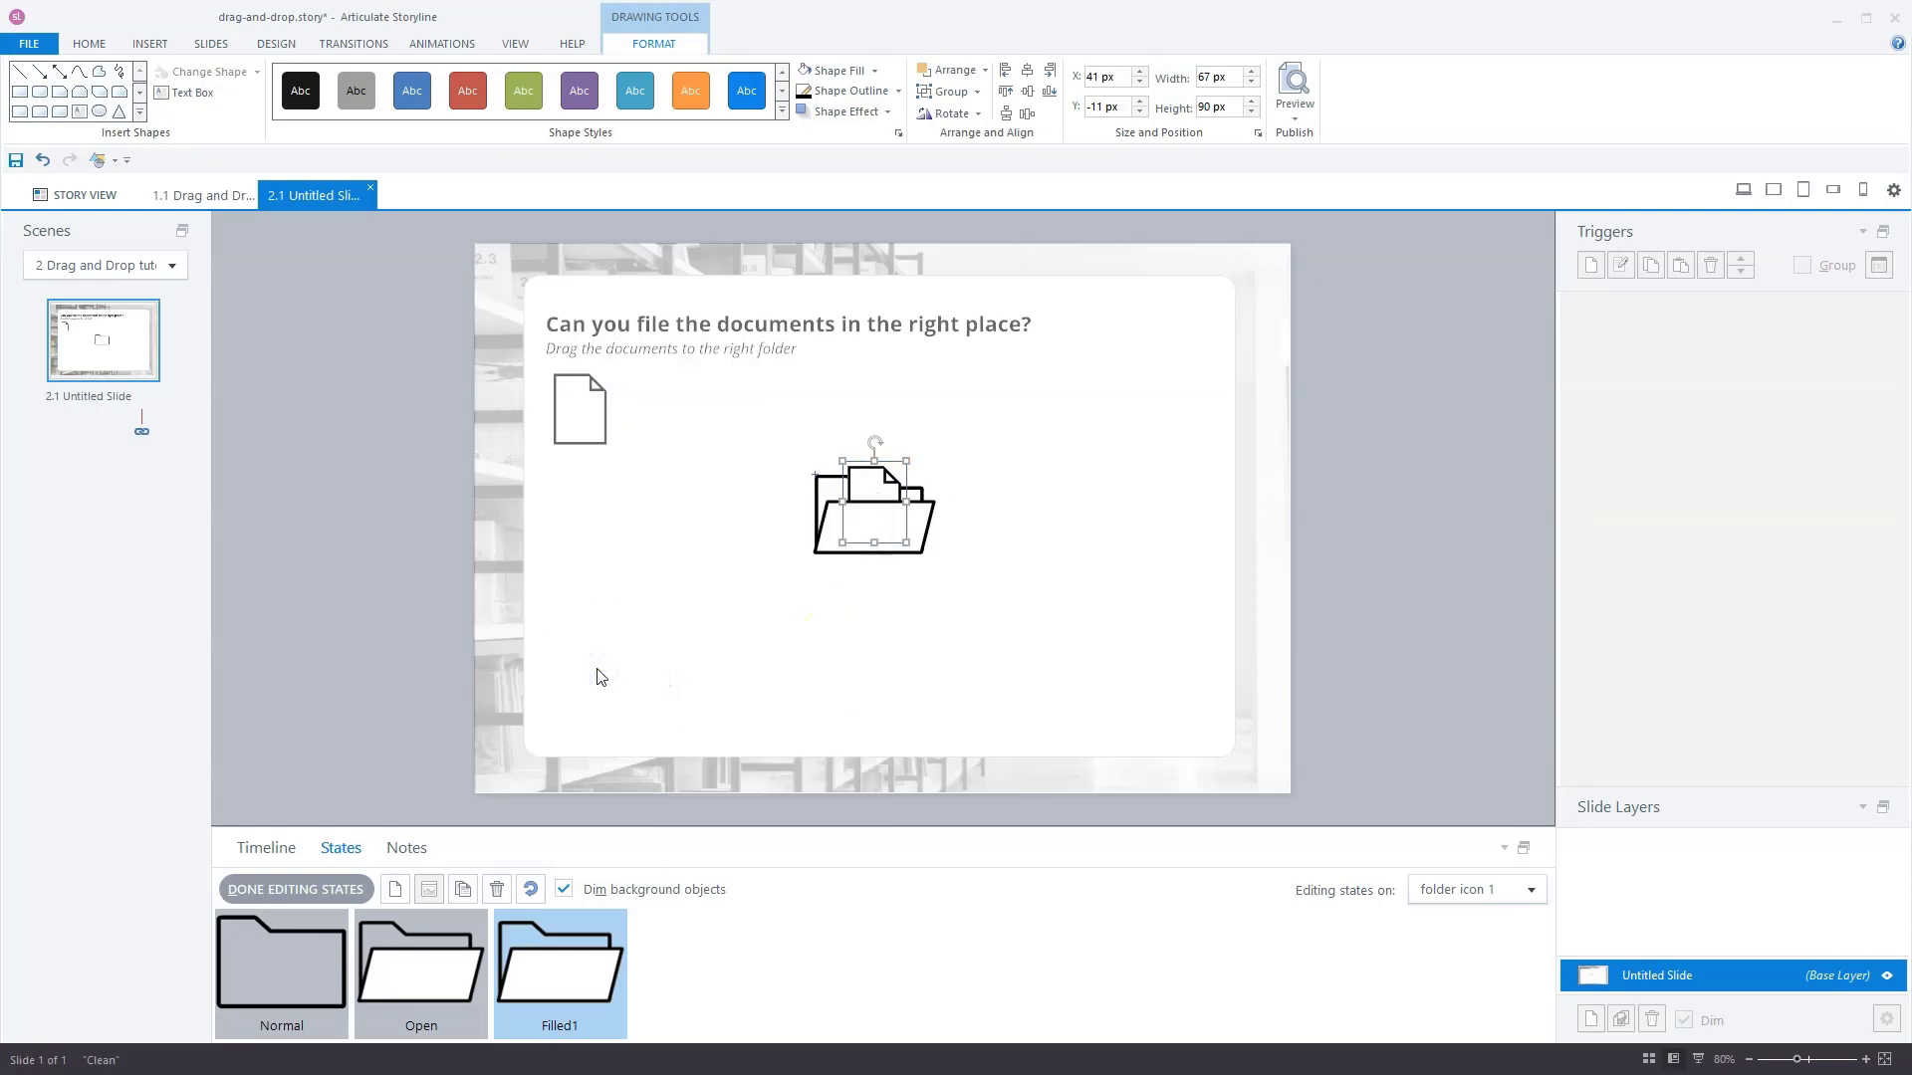
drag(888, 443, 894, 482)
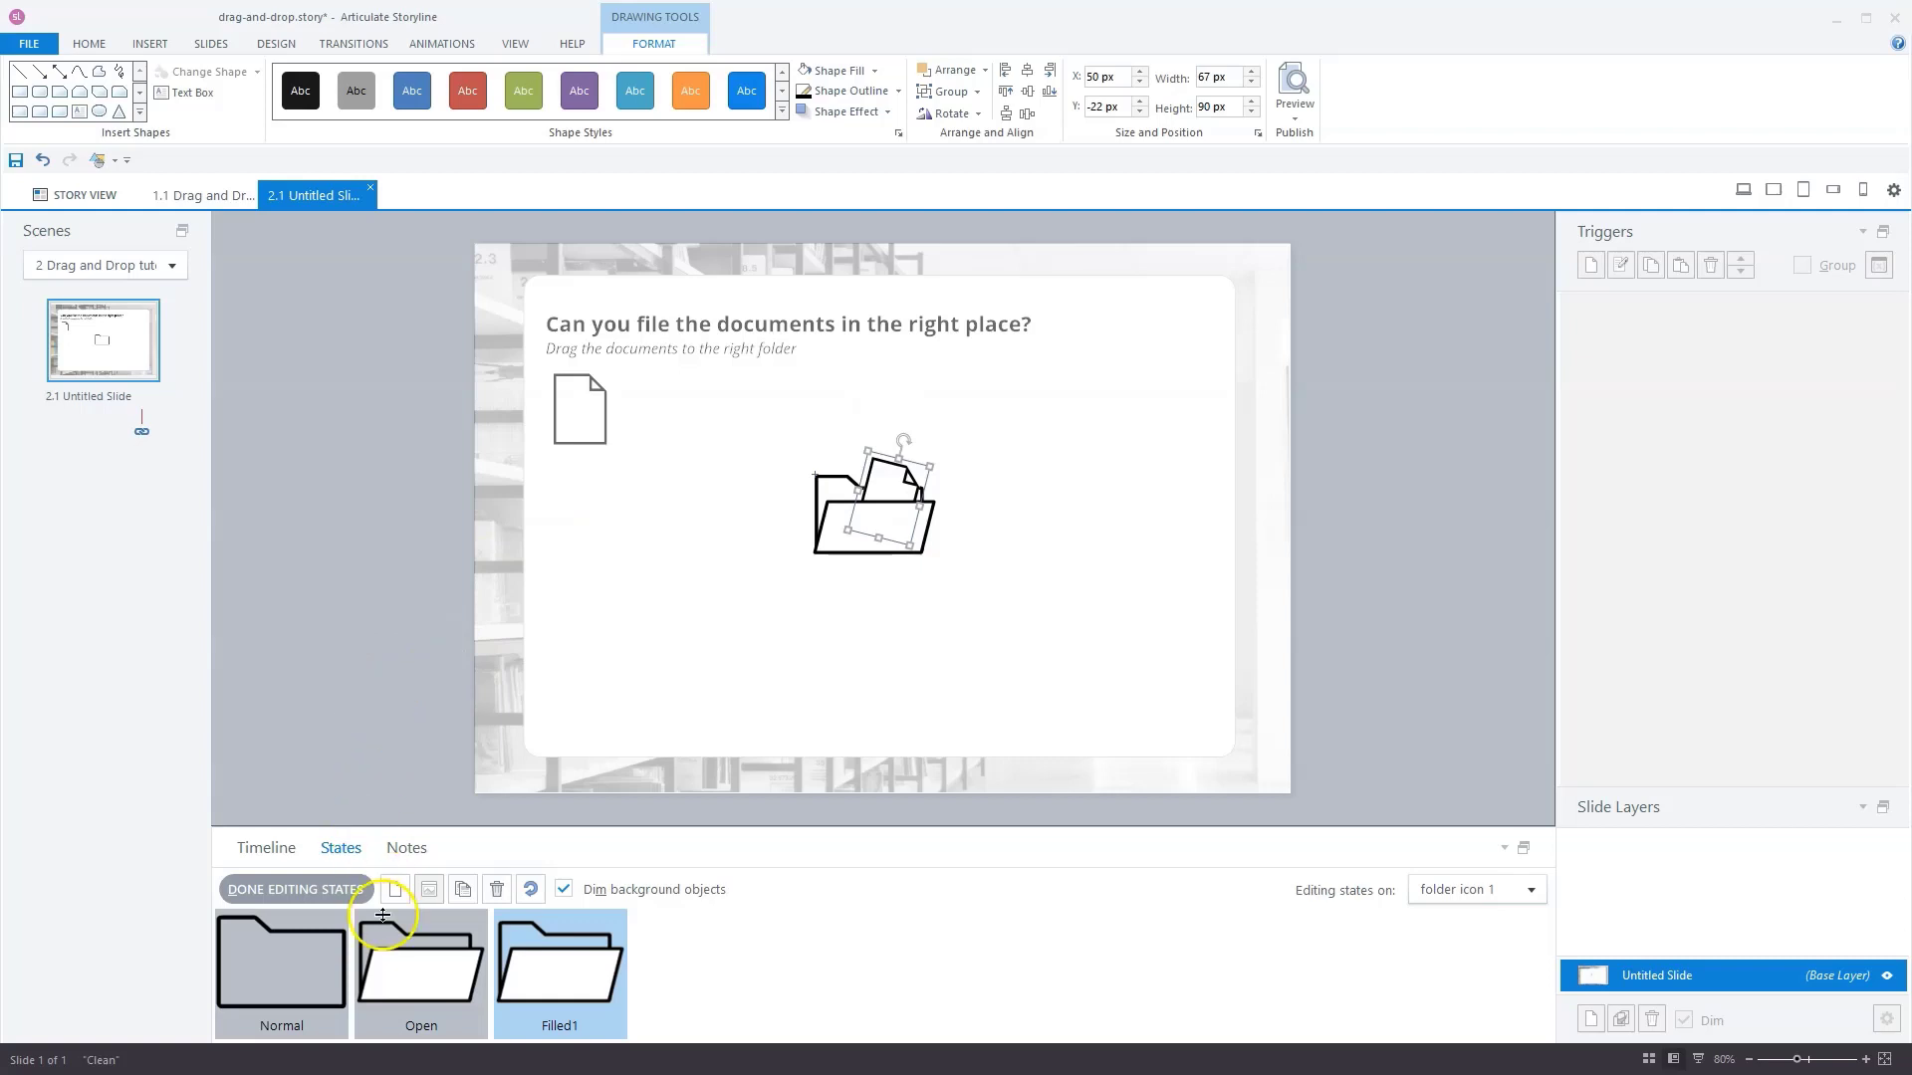
click(296, 889)
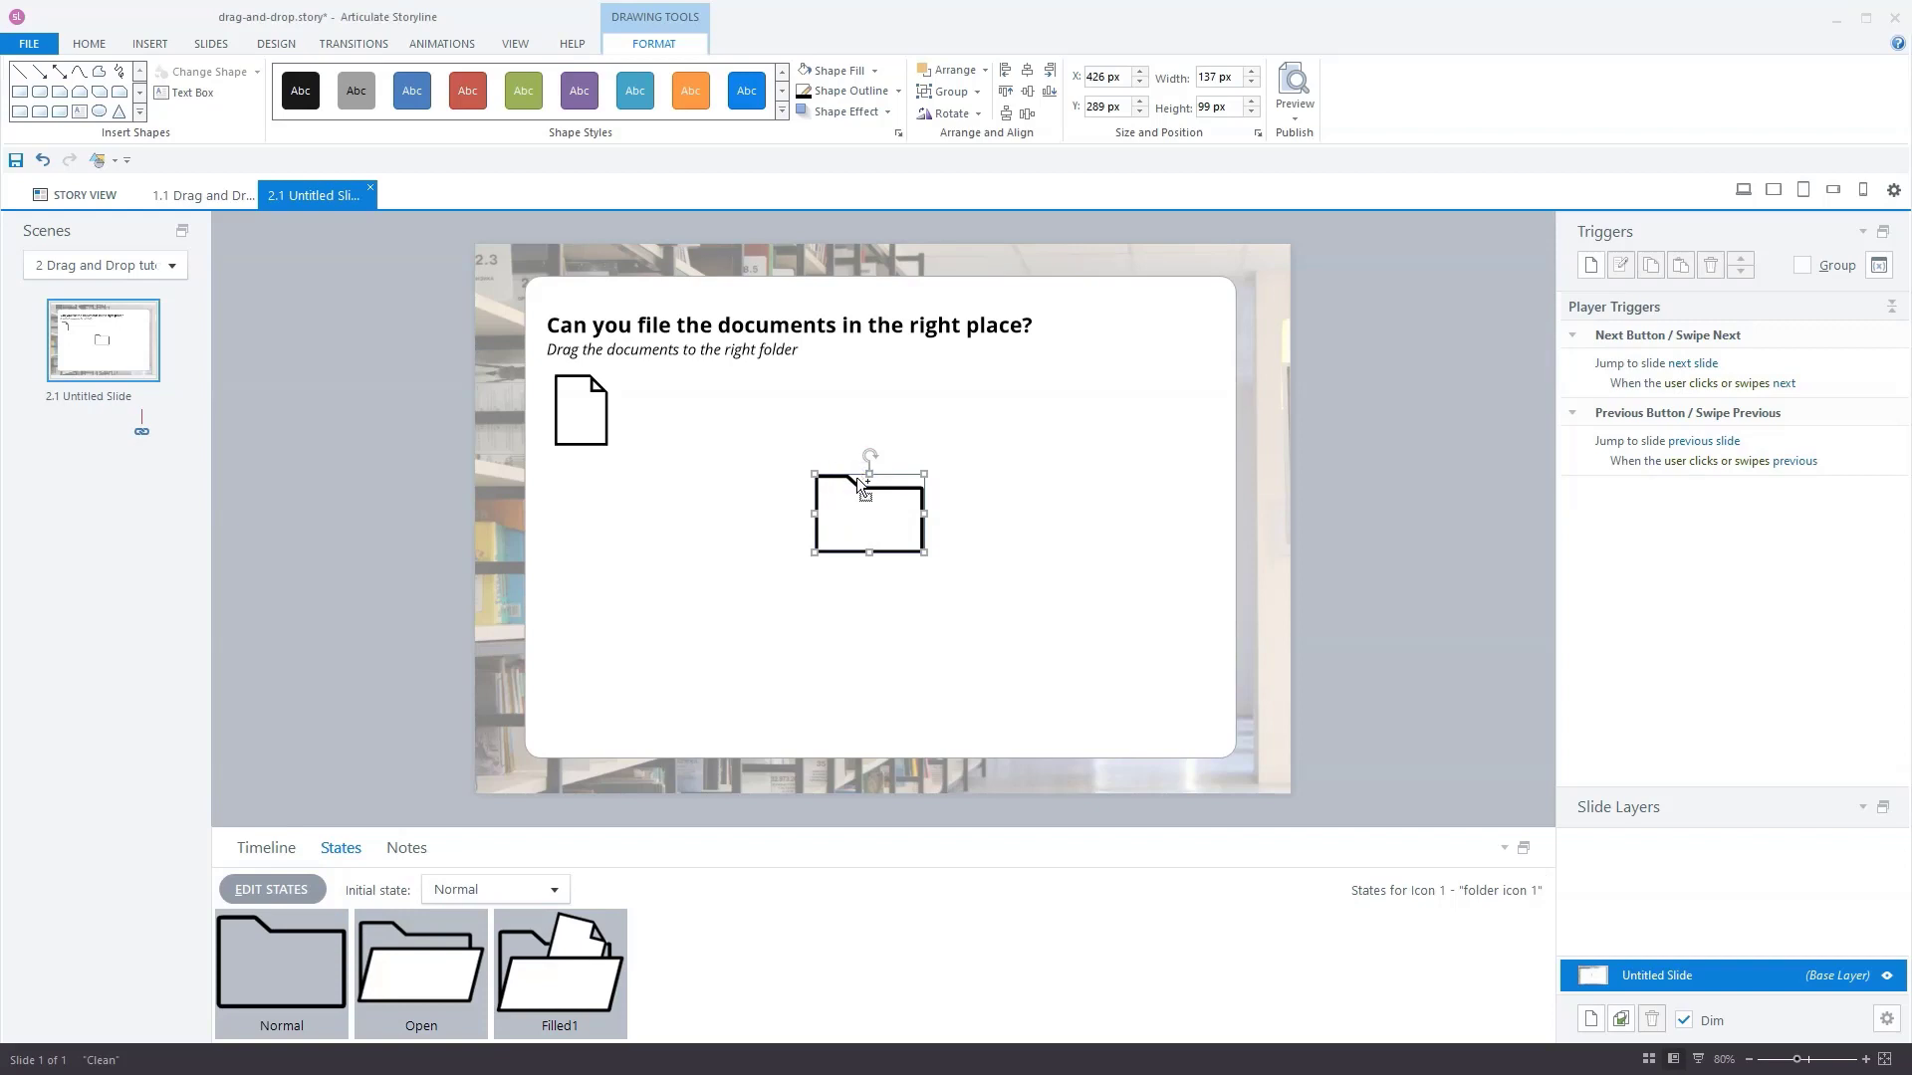
- Duplicate the folder icon to the right and move the original to the left, leaving a gap between them
drag(856, 476, 1027, 482)
click(876, 490)
drag(868, 485, 759, 488)
- Align the tops of the two folders and centre them horizontally on the slide as a temporary group, ungrouping them at the end
shift+click(965, 484)
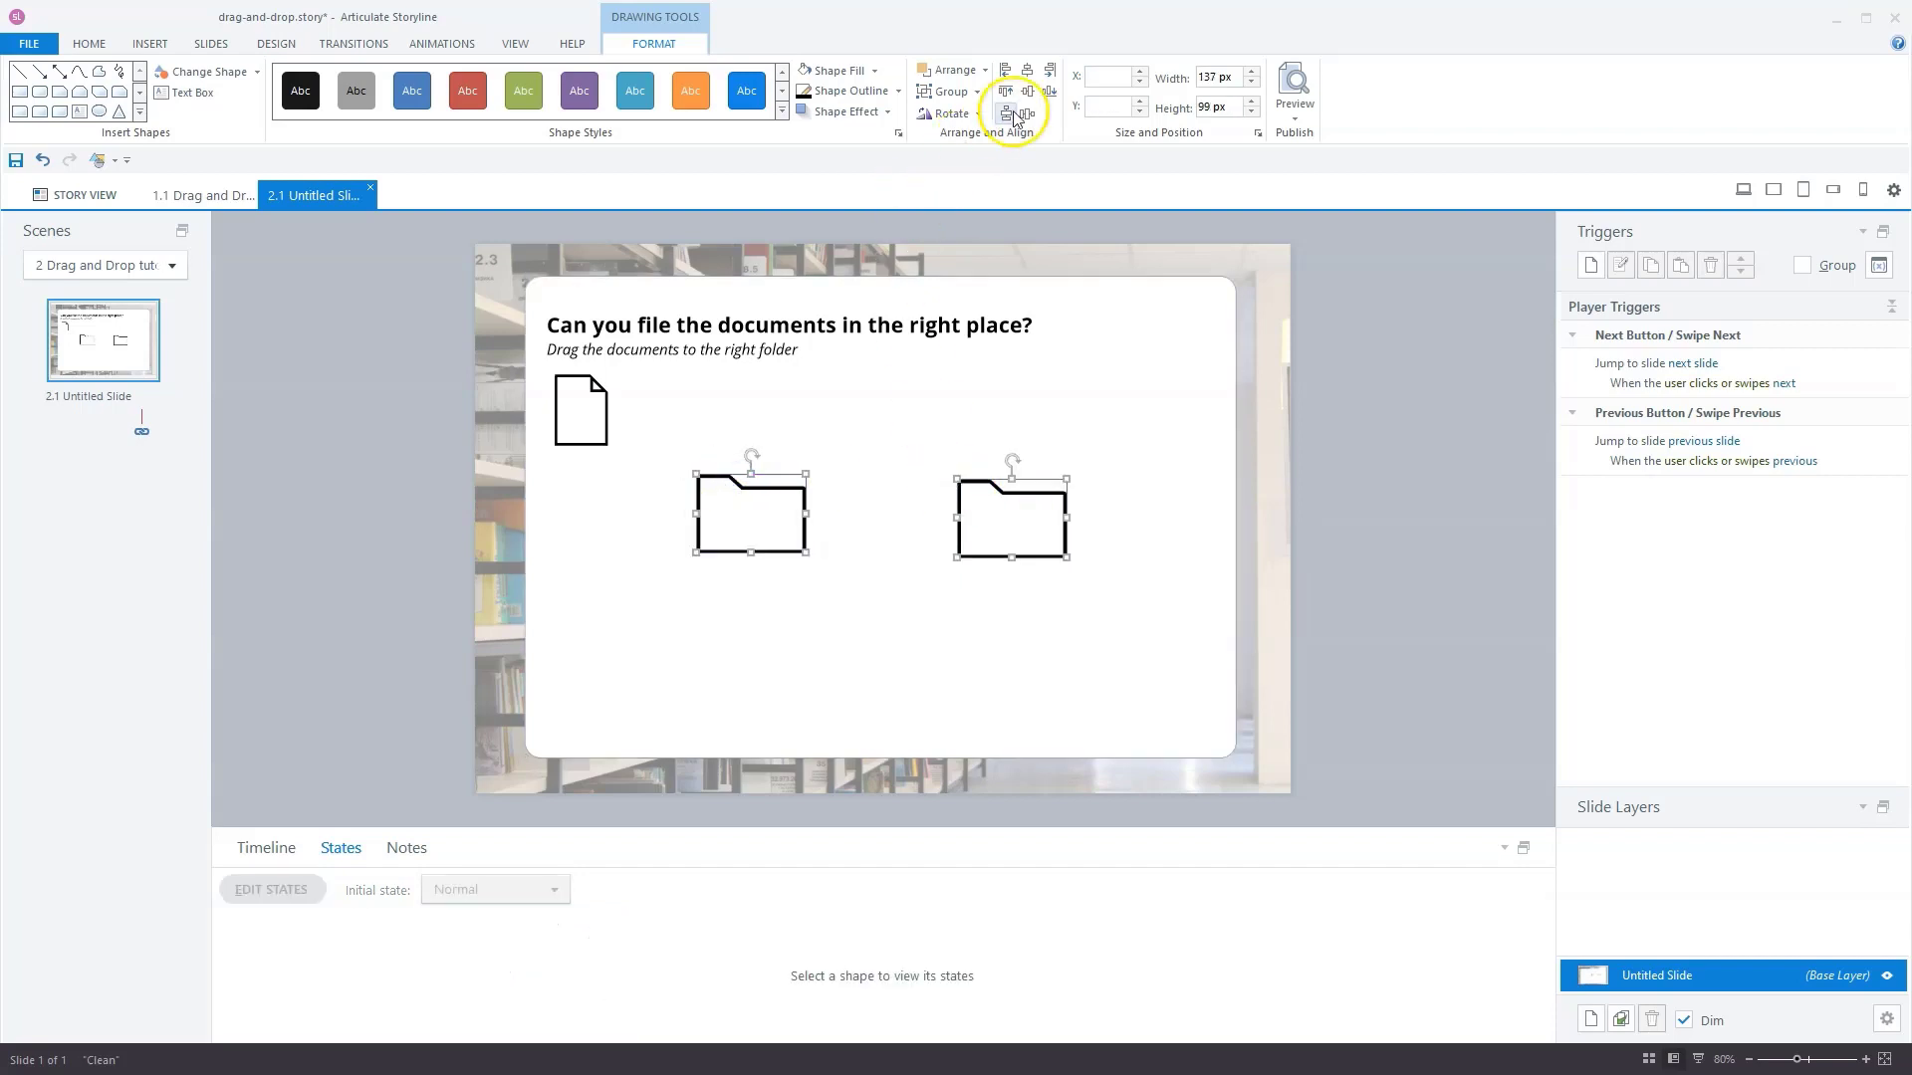
key(ctrl+g)
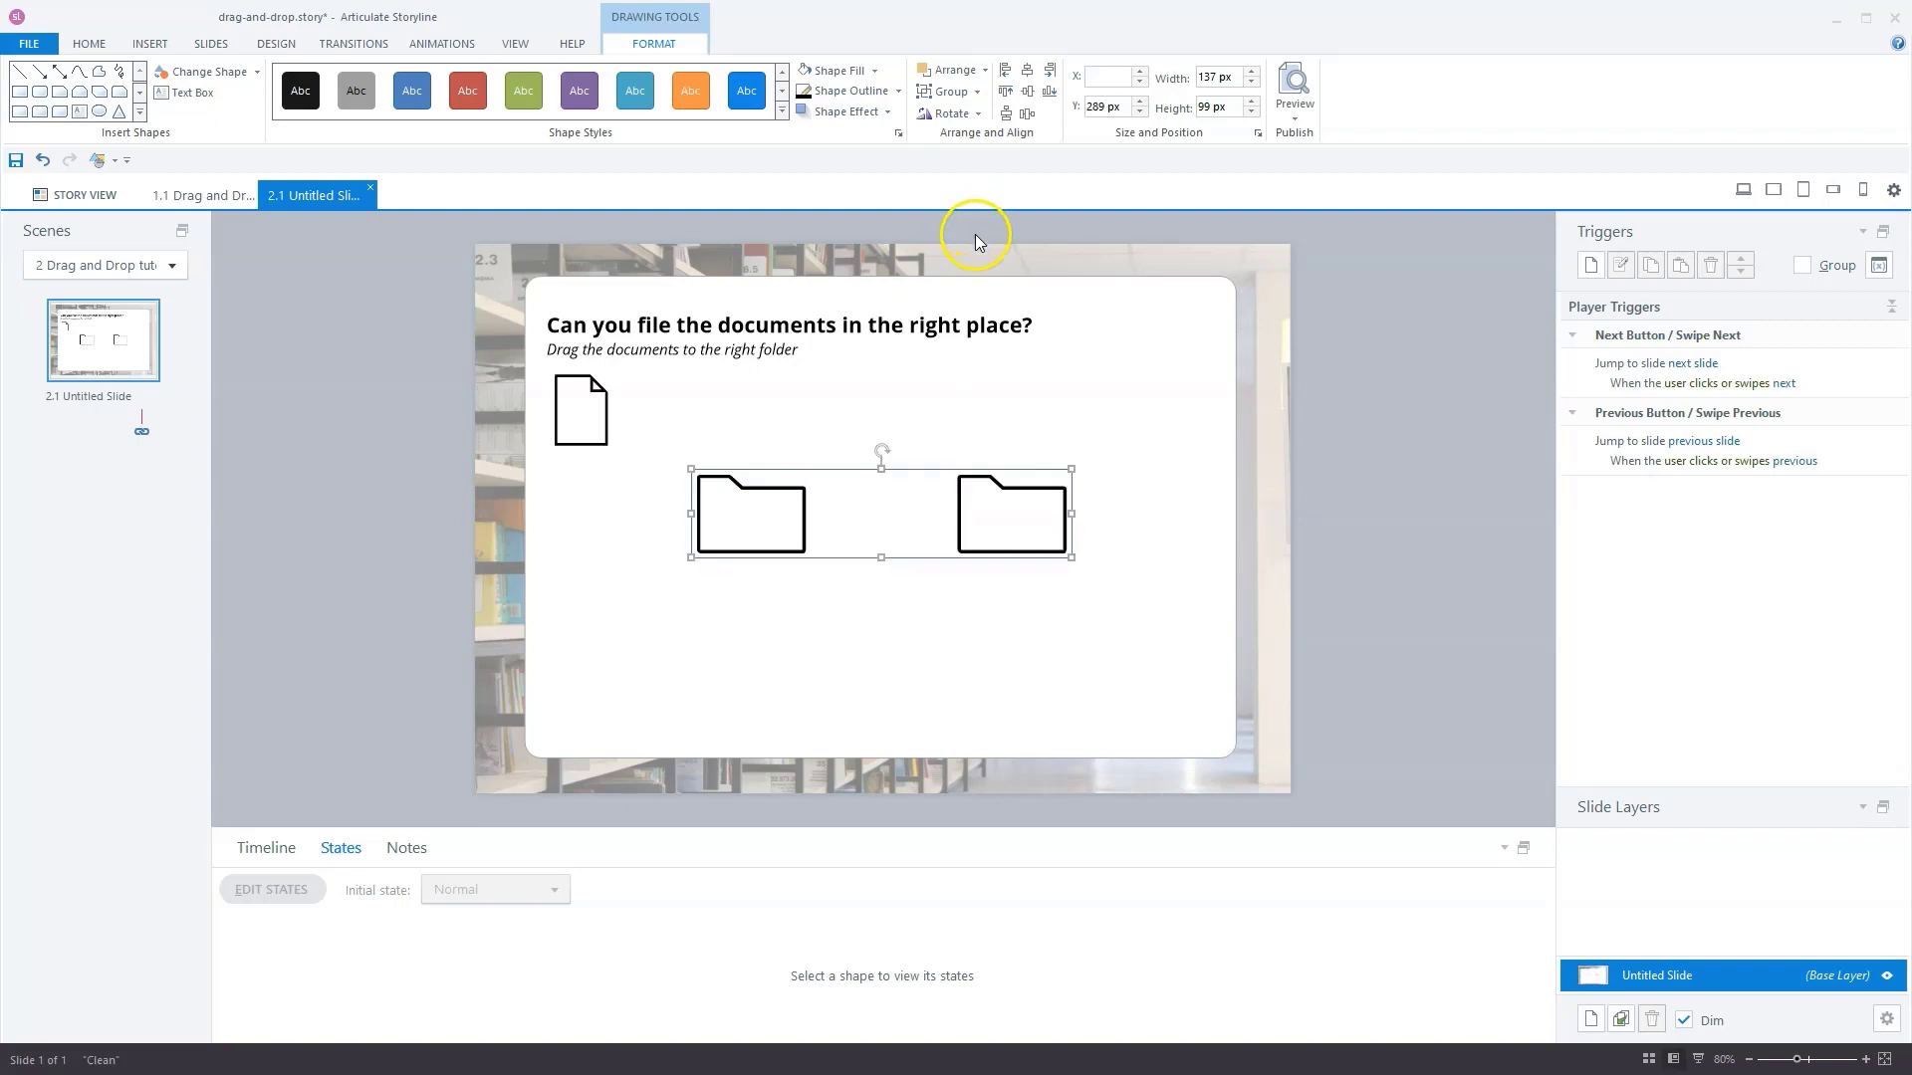
click(1027, 113)
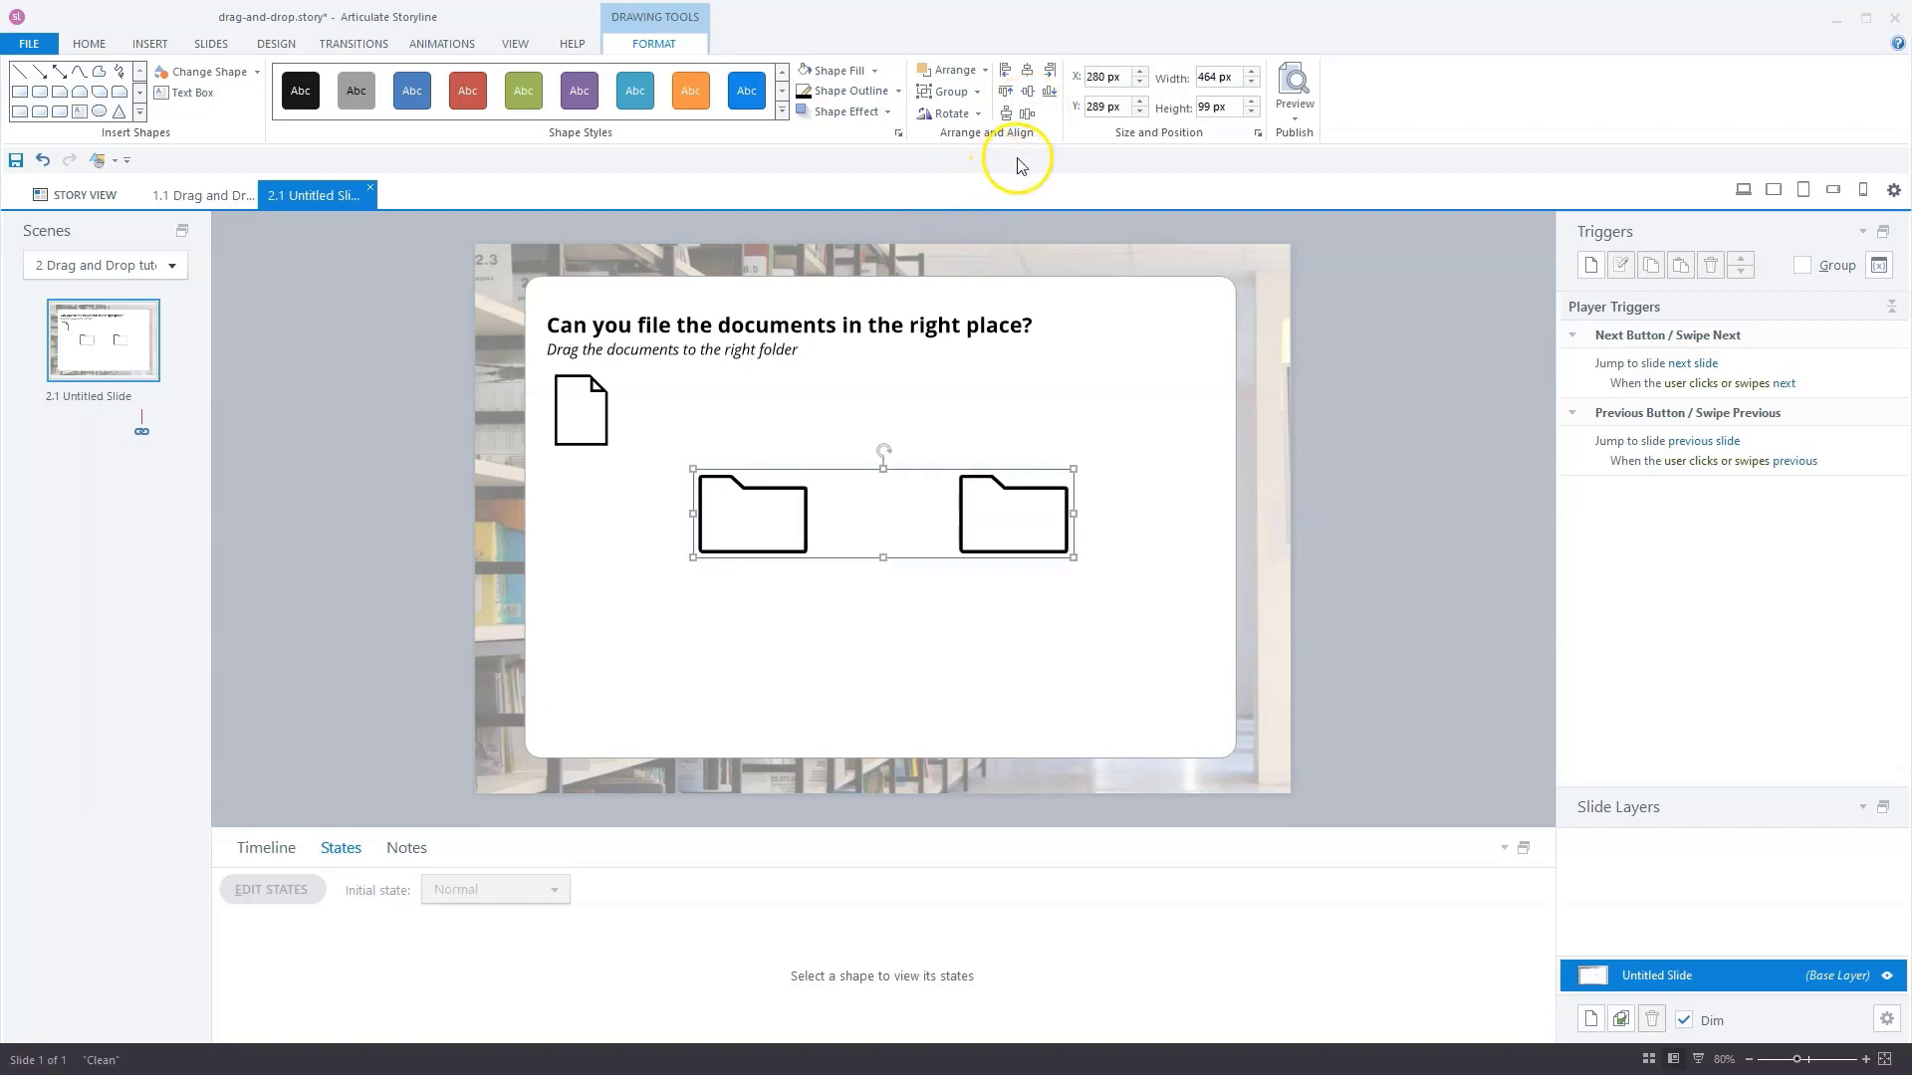
key(ctrl+shift+g)
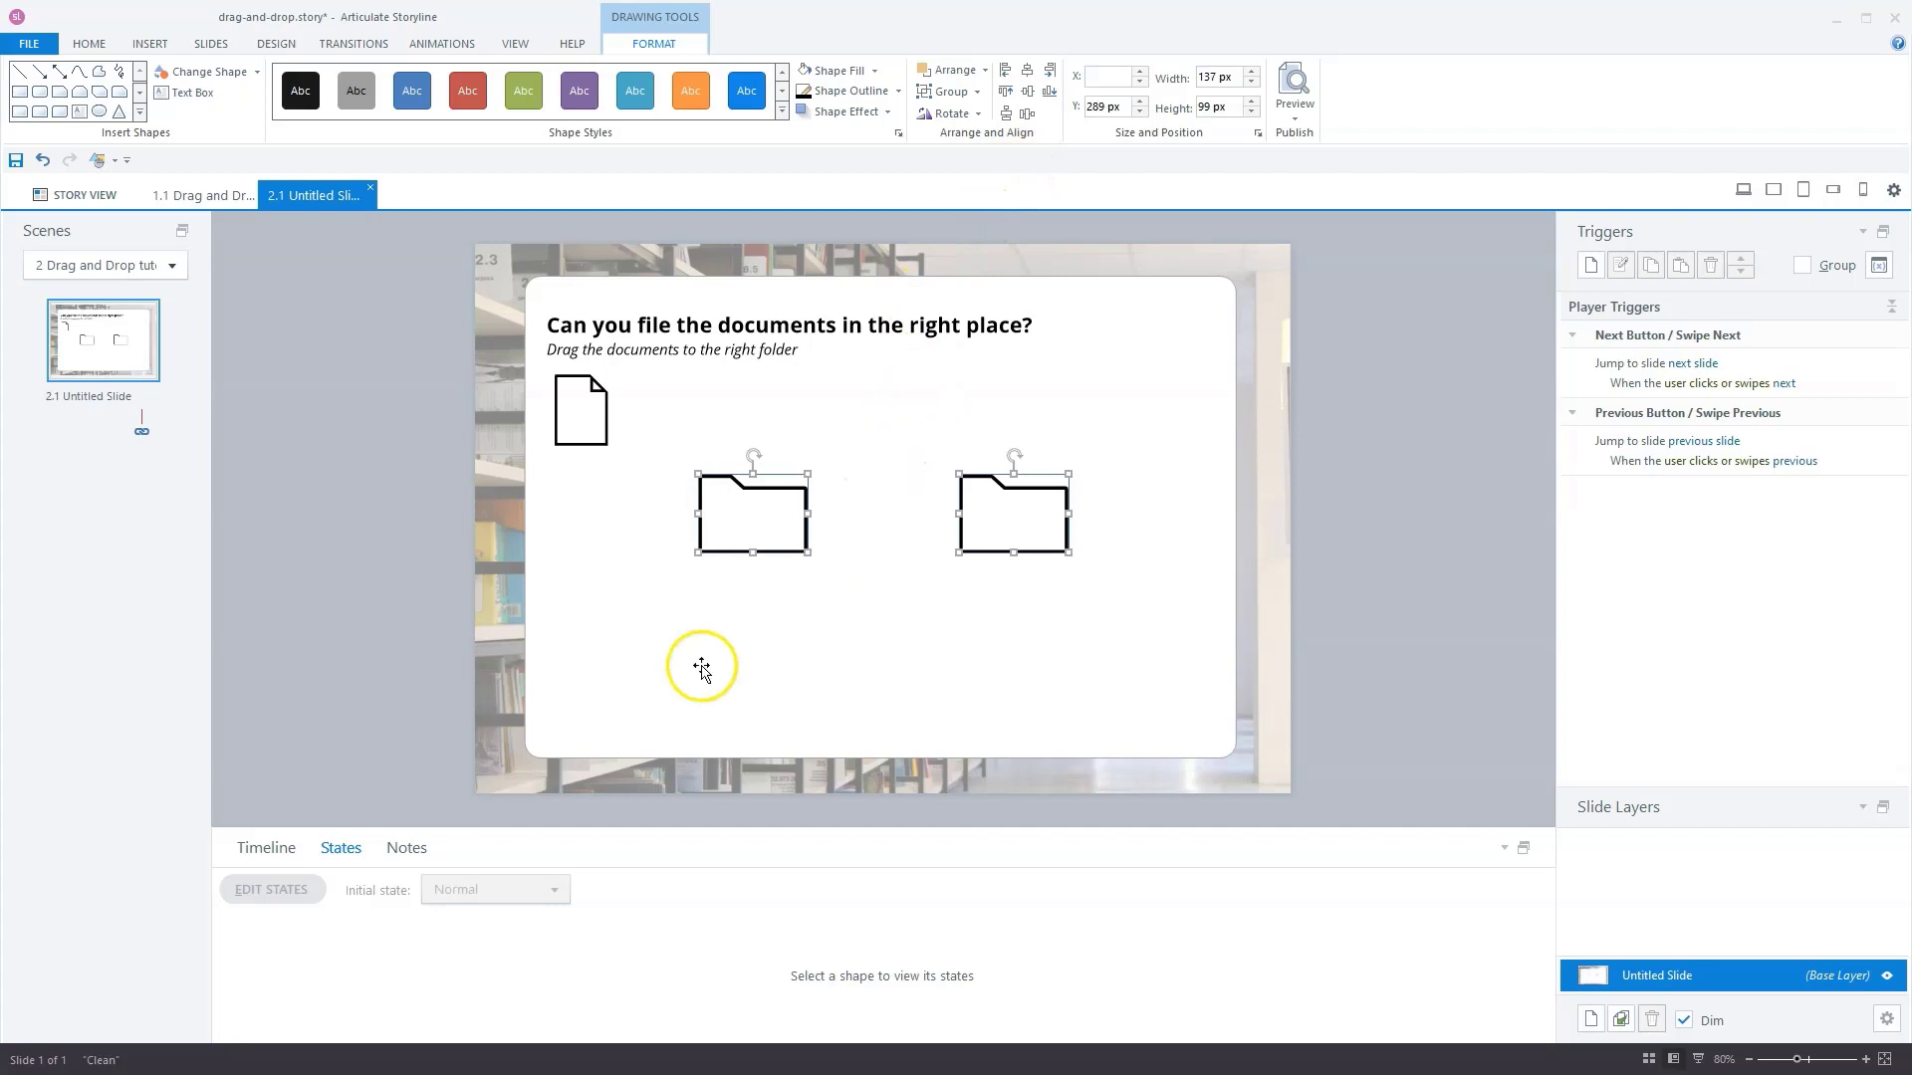
click(669, 605)
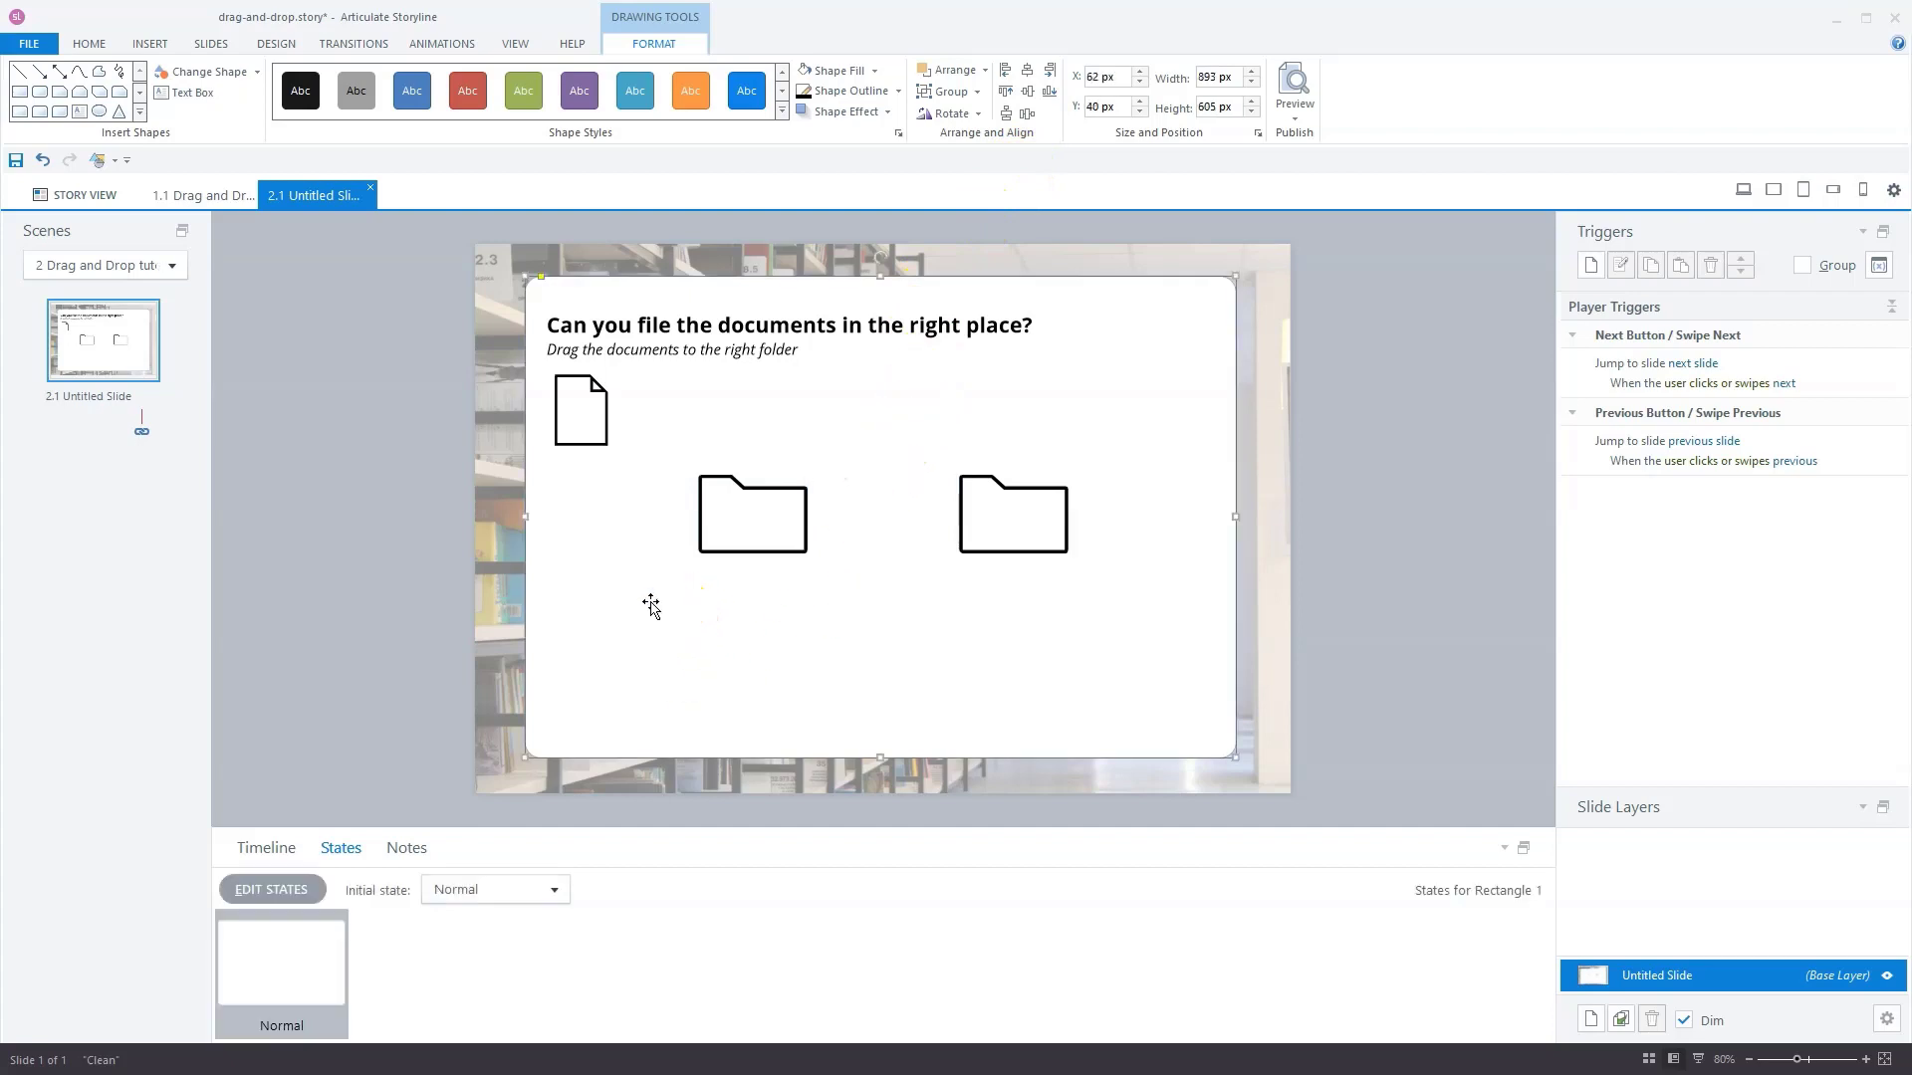
- Add a text box reading "left" beneath the left folder, with 14 pt centred text
click(148, 43)
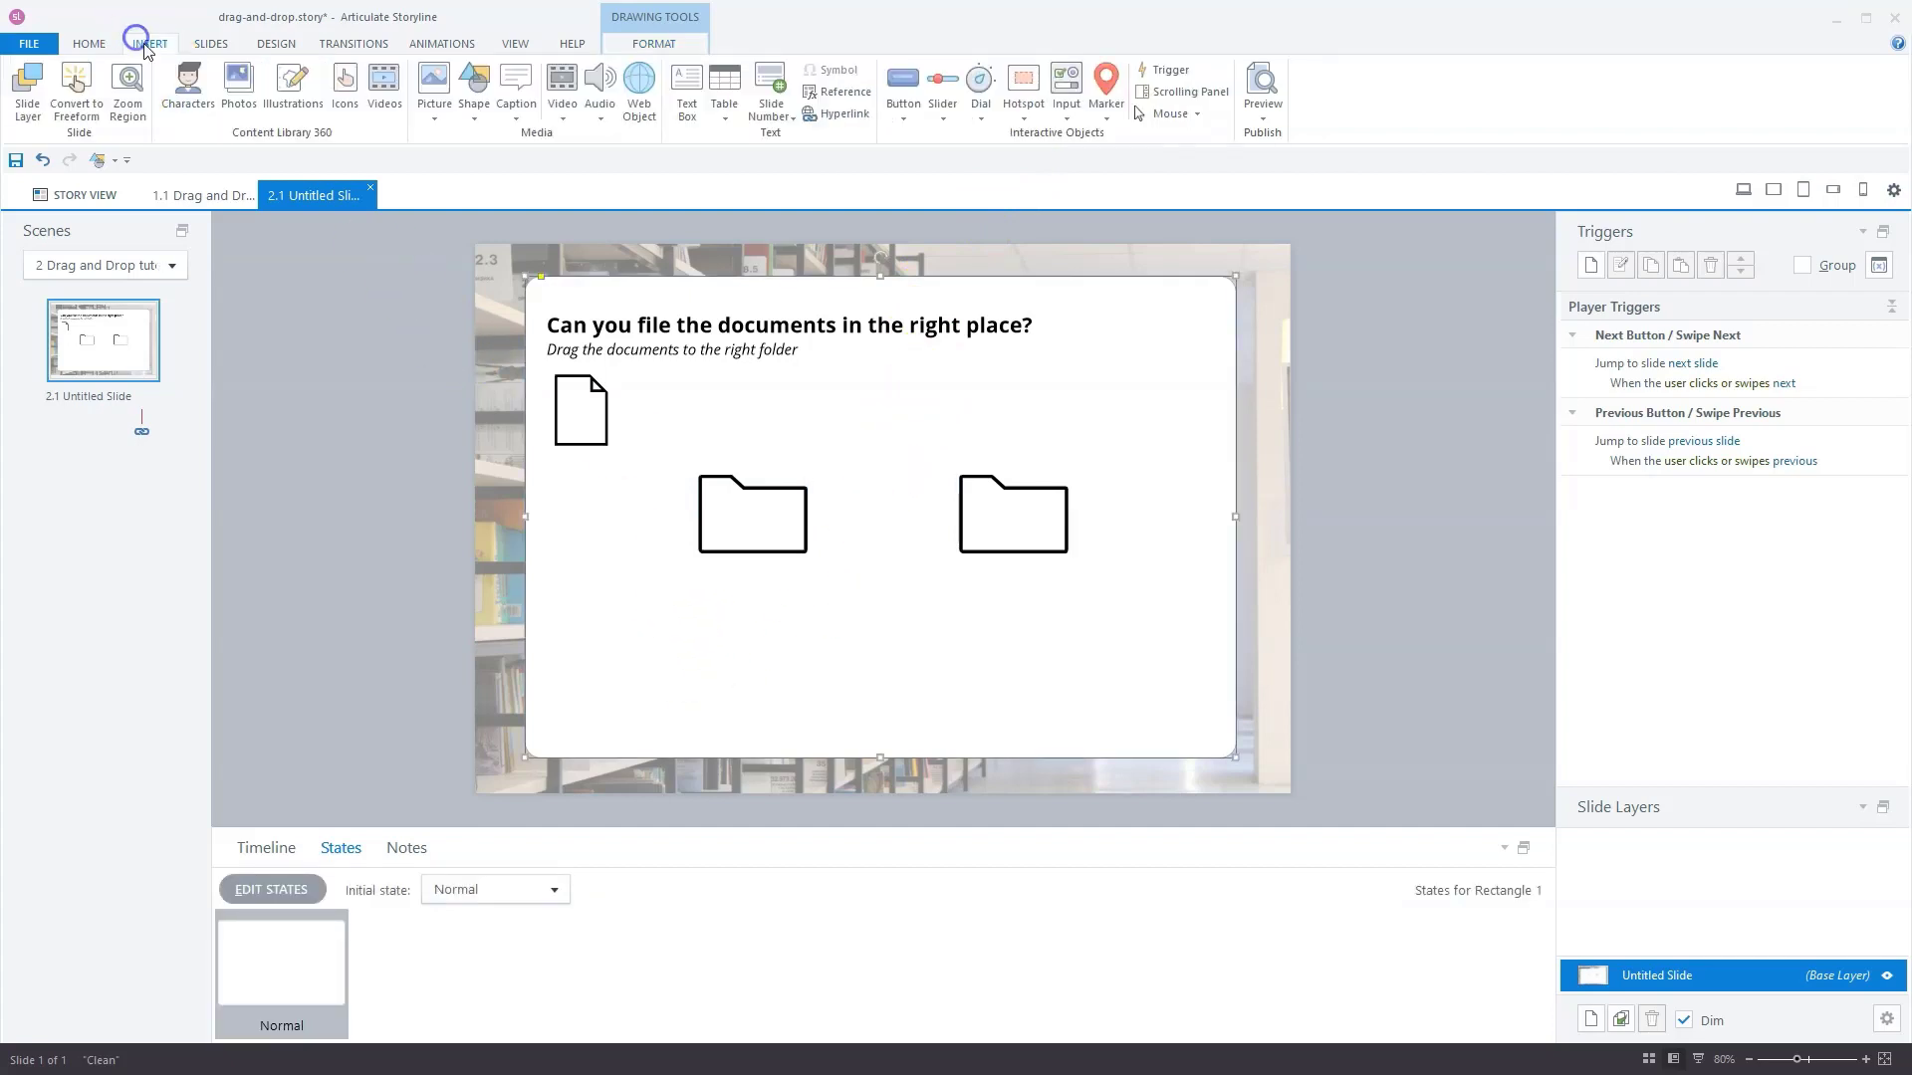
click(687, 90)
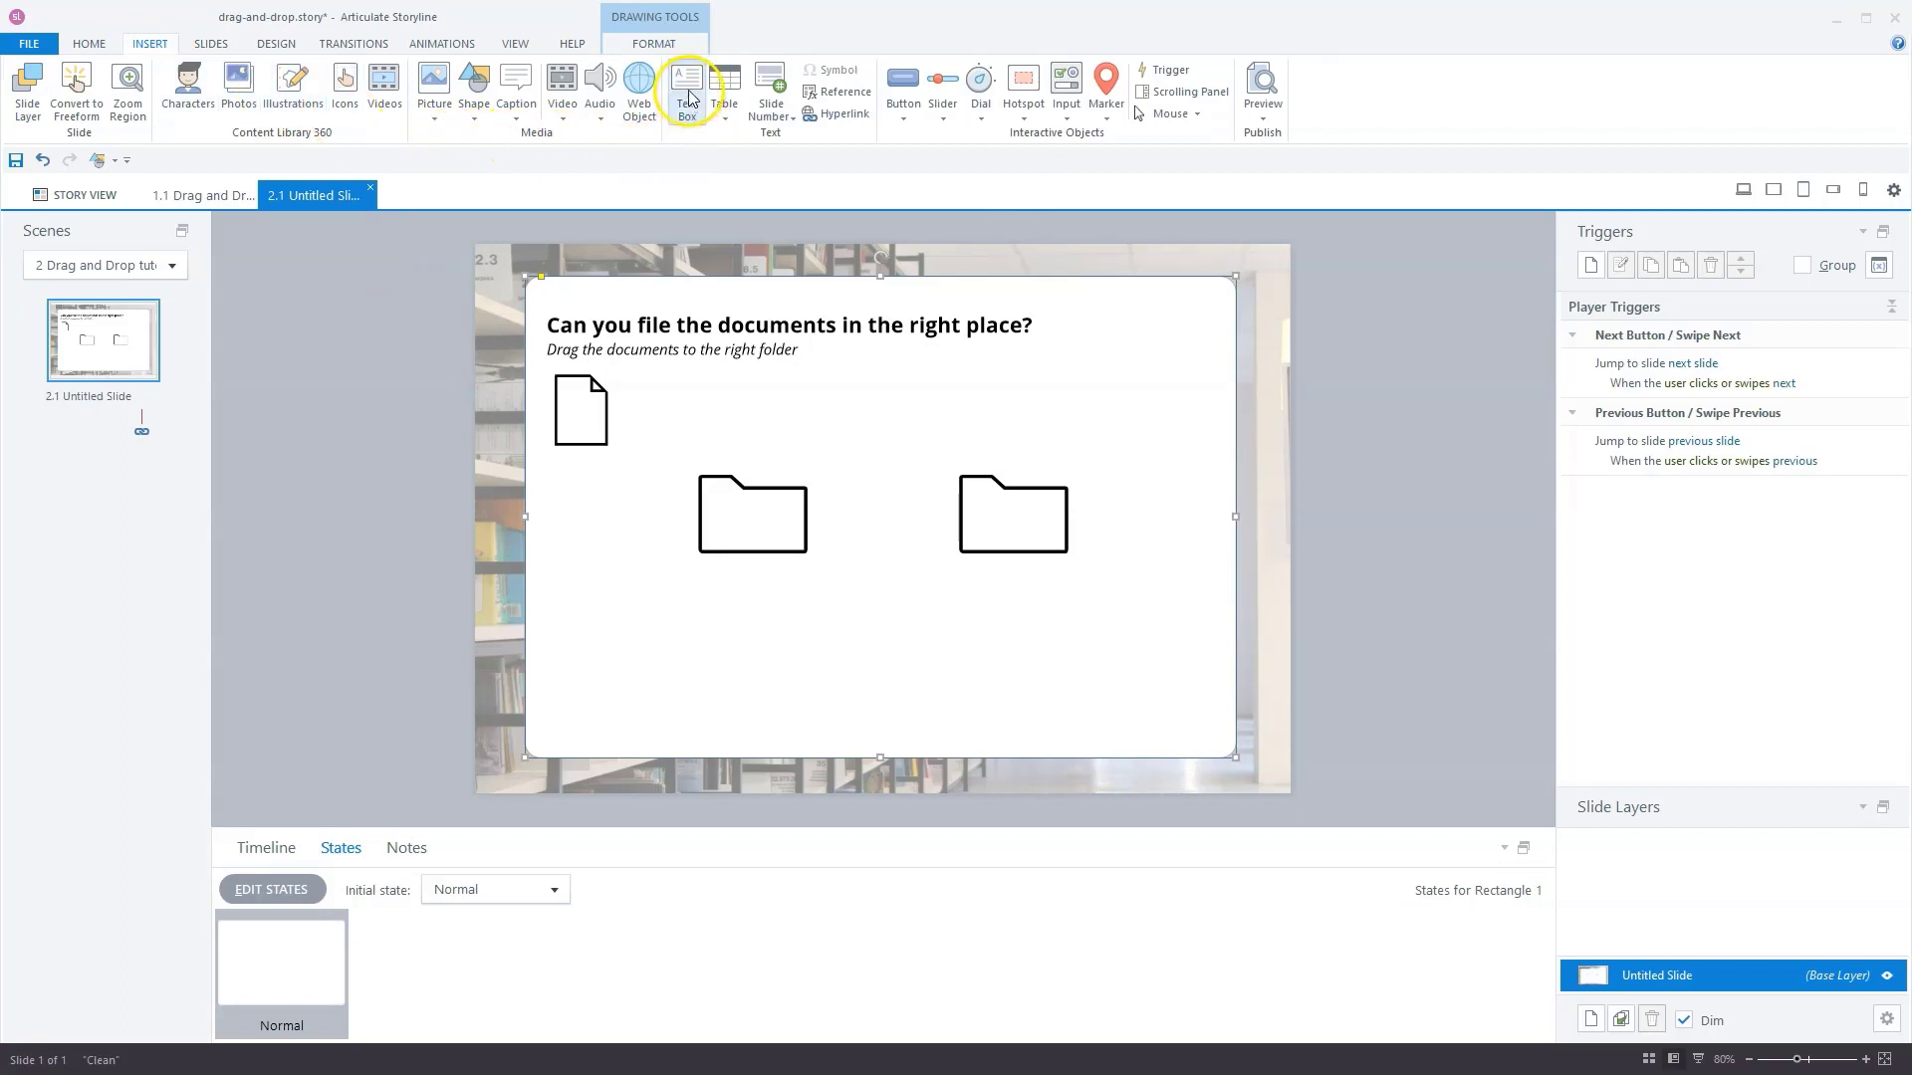
drag(698, 565, 806, 593)
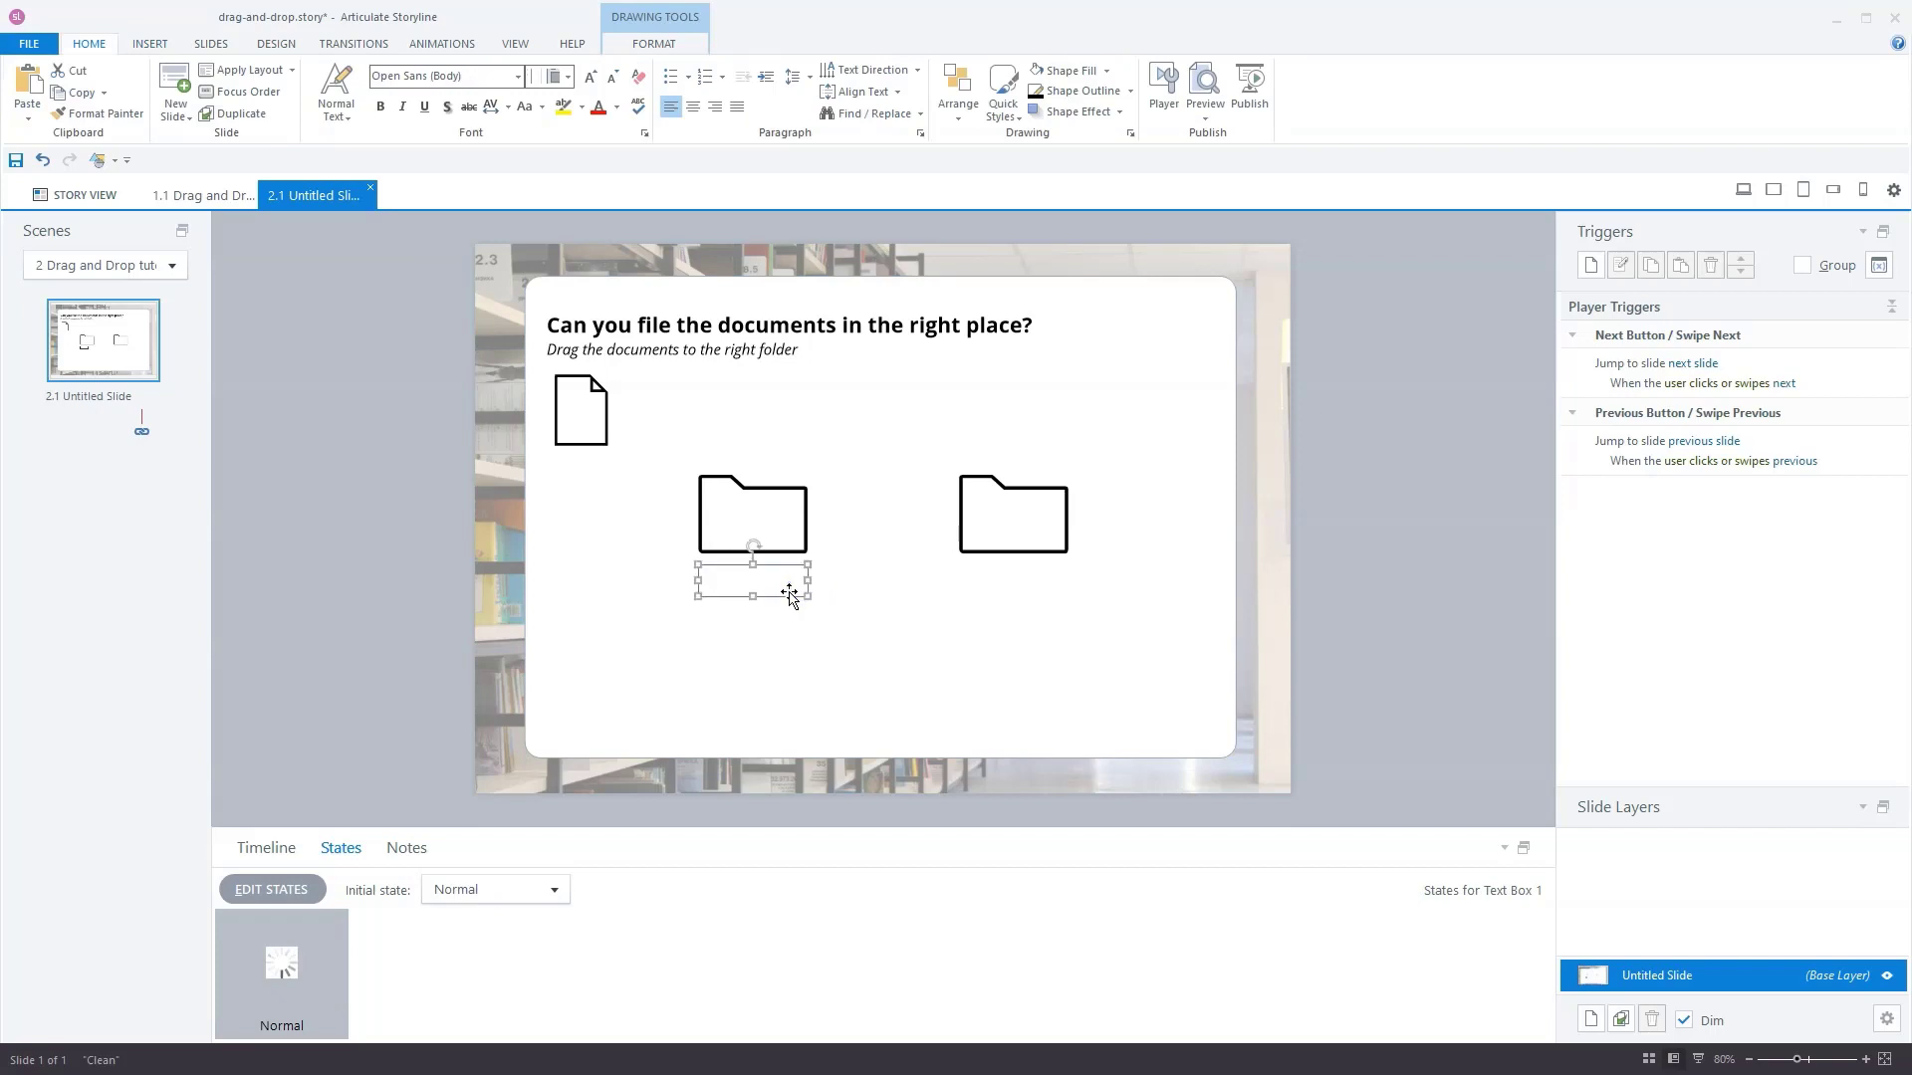
text(left)
key(ctrl+a)
click(612, 76)
click(693, 106)
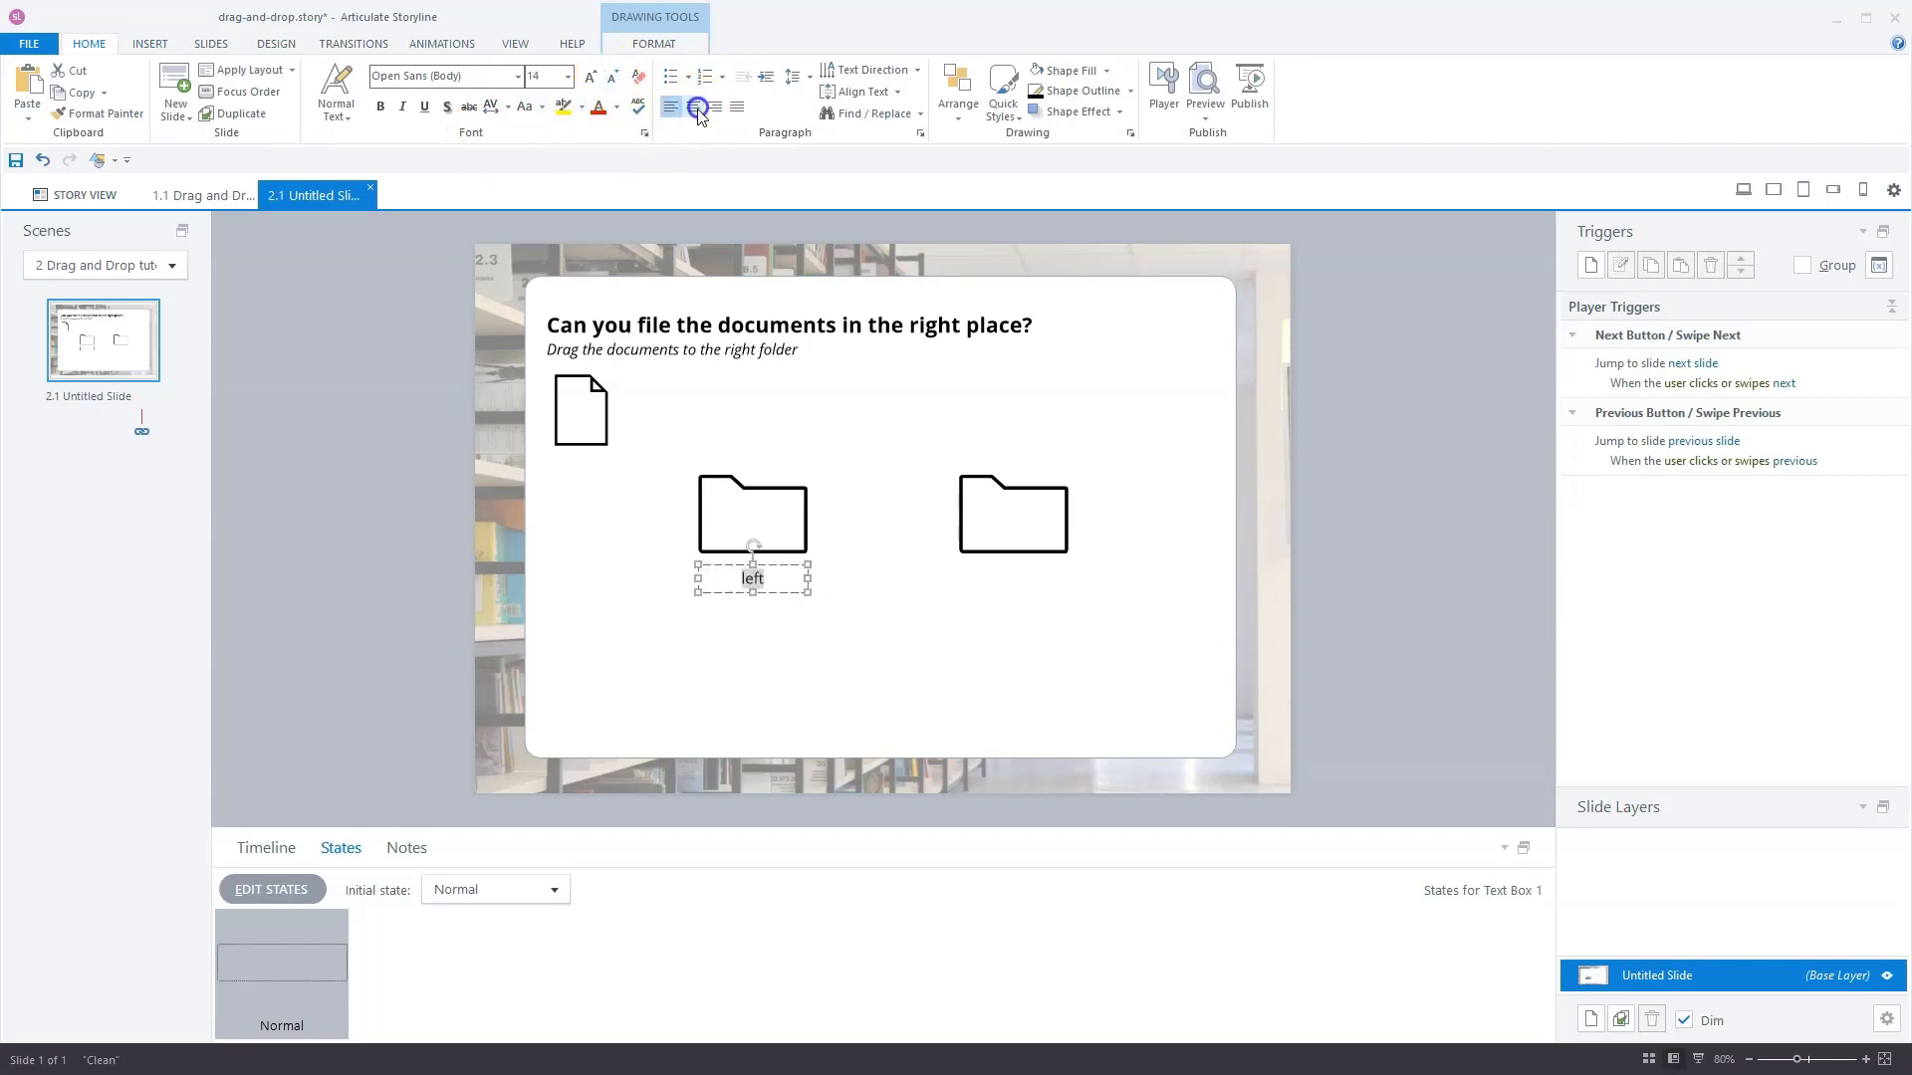
- Duplicate the "left" label beneath the right folder and change the copy's text to "right"
click(789, 566)
key(ctrl+d)
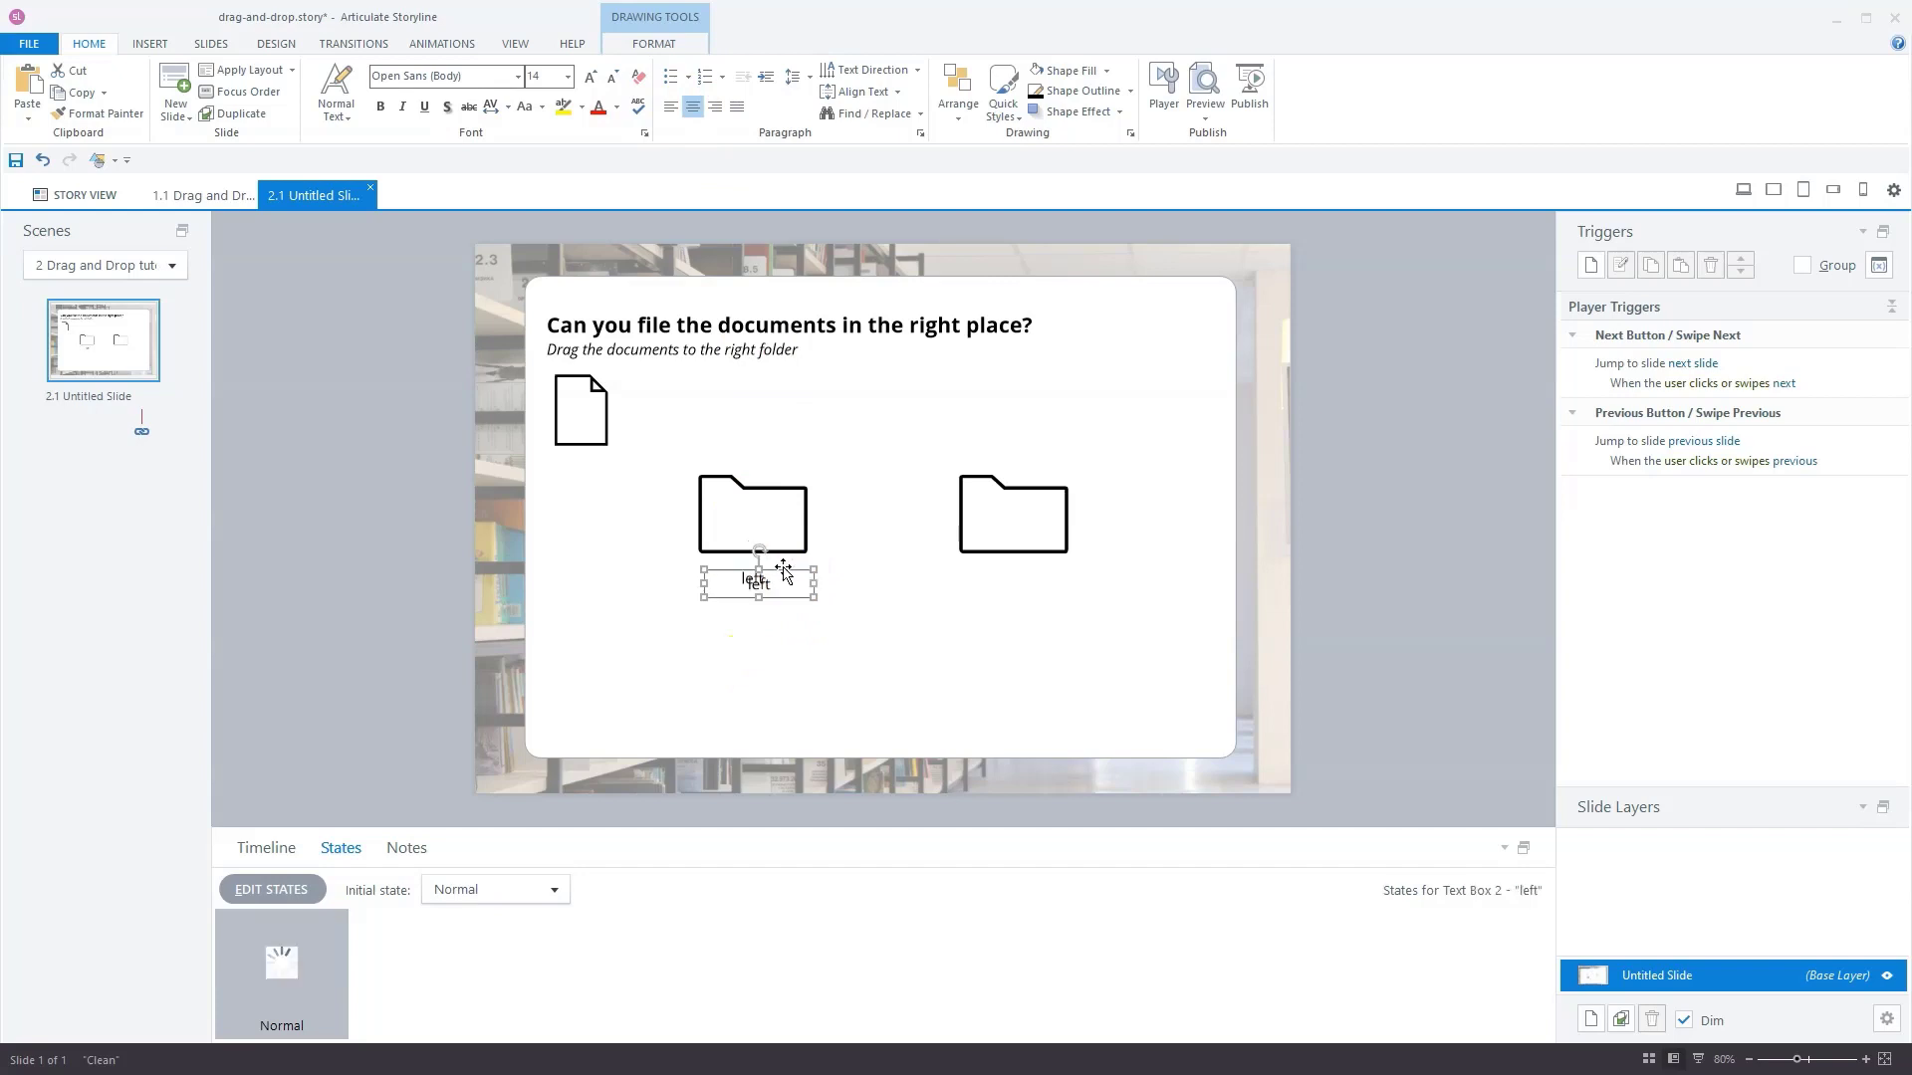
drag(781, 570, 1034, 566)
click(1006, 585)
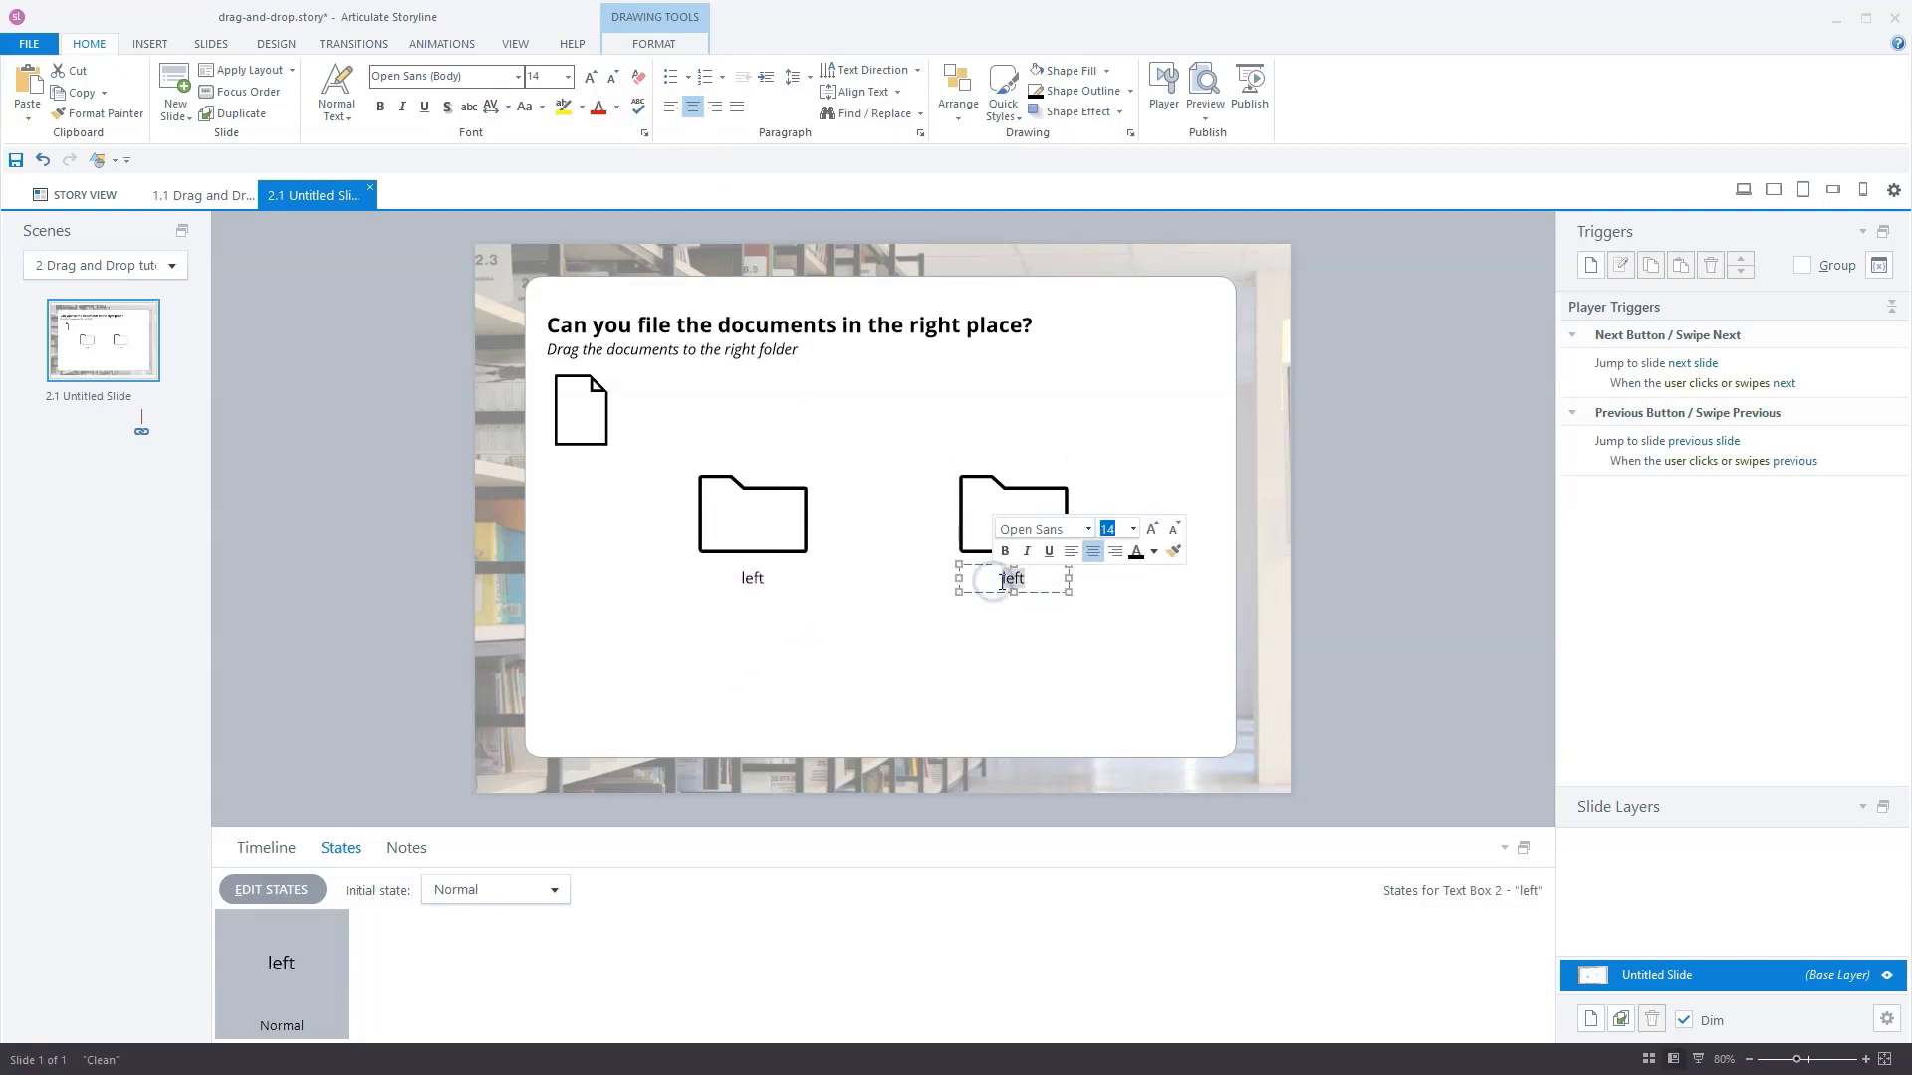
text(right)
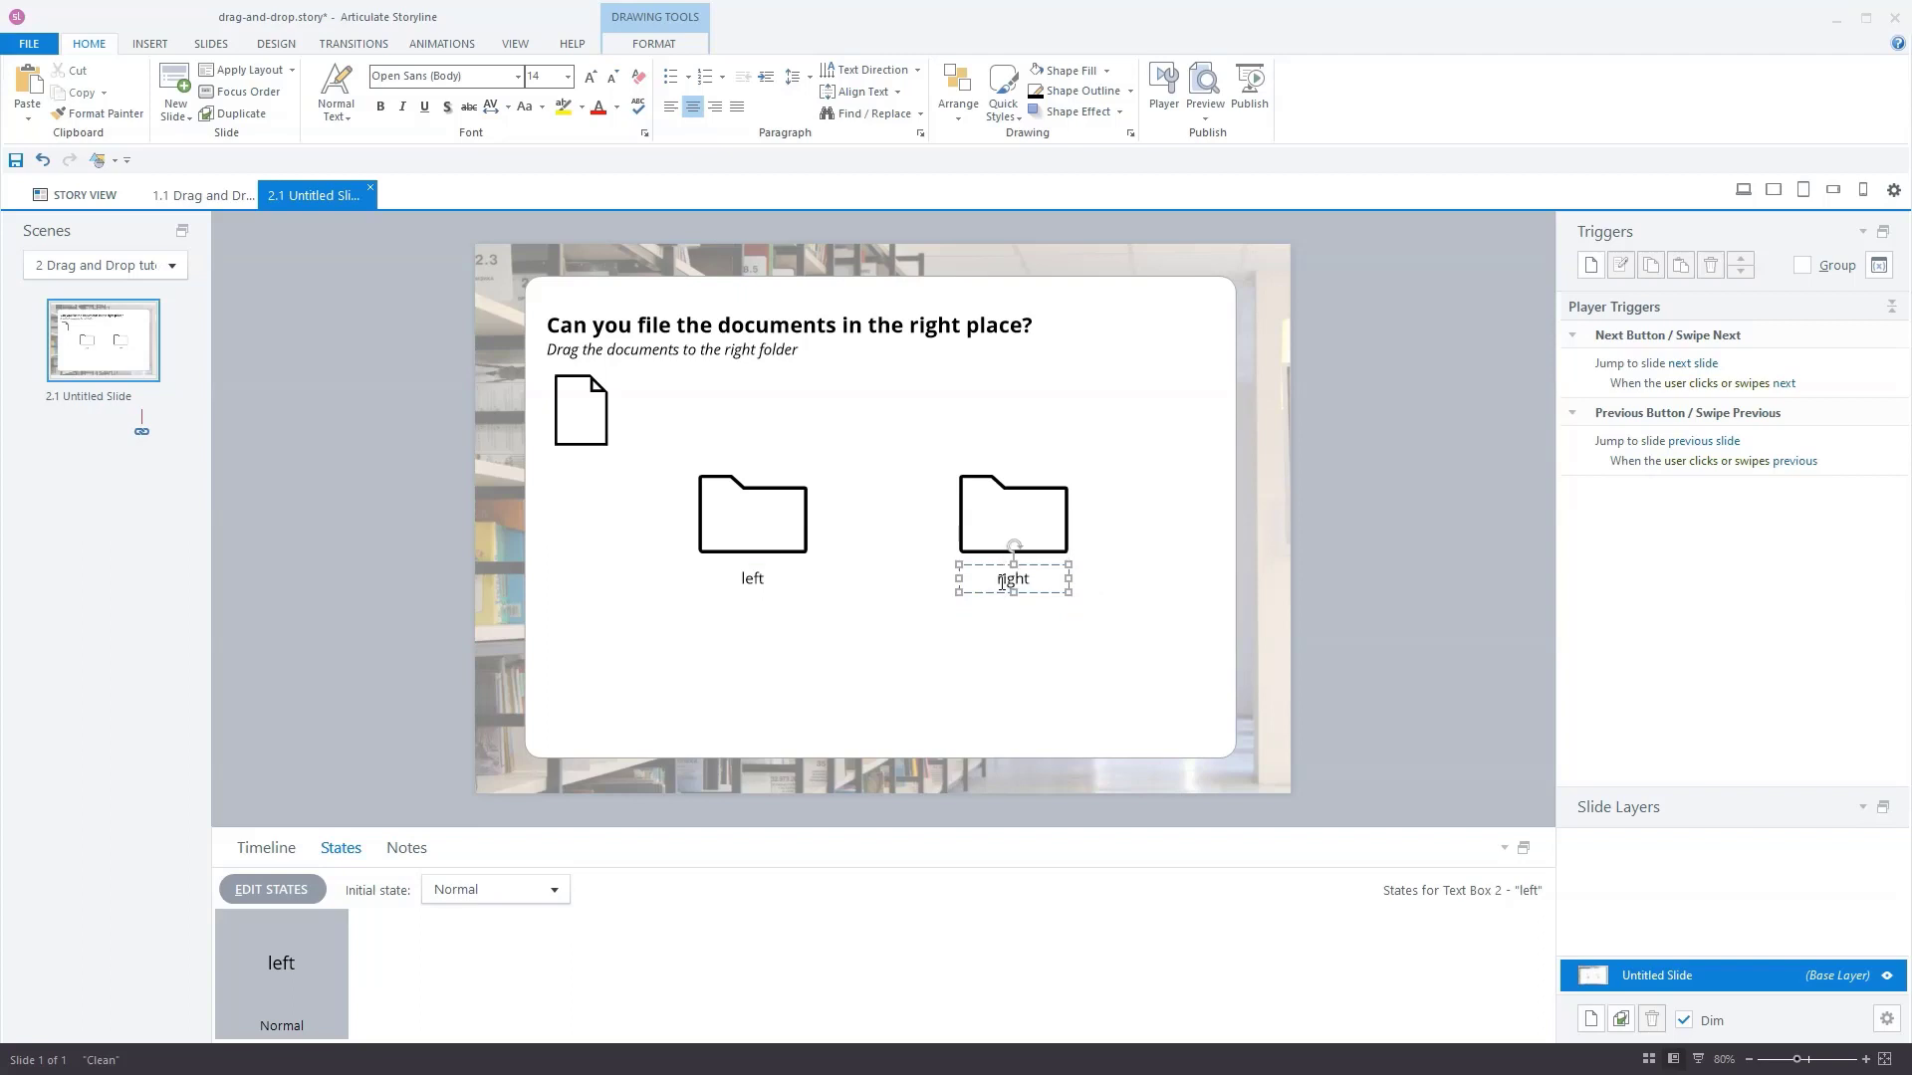
click(815, 602)
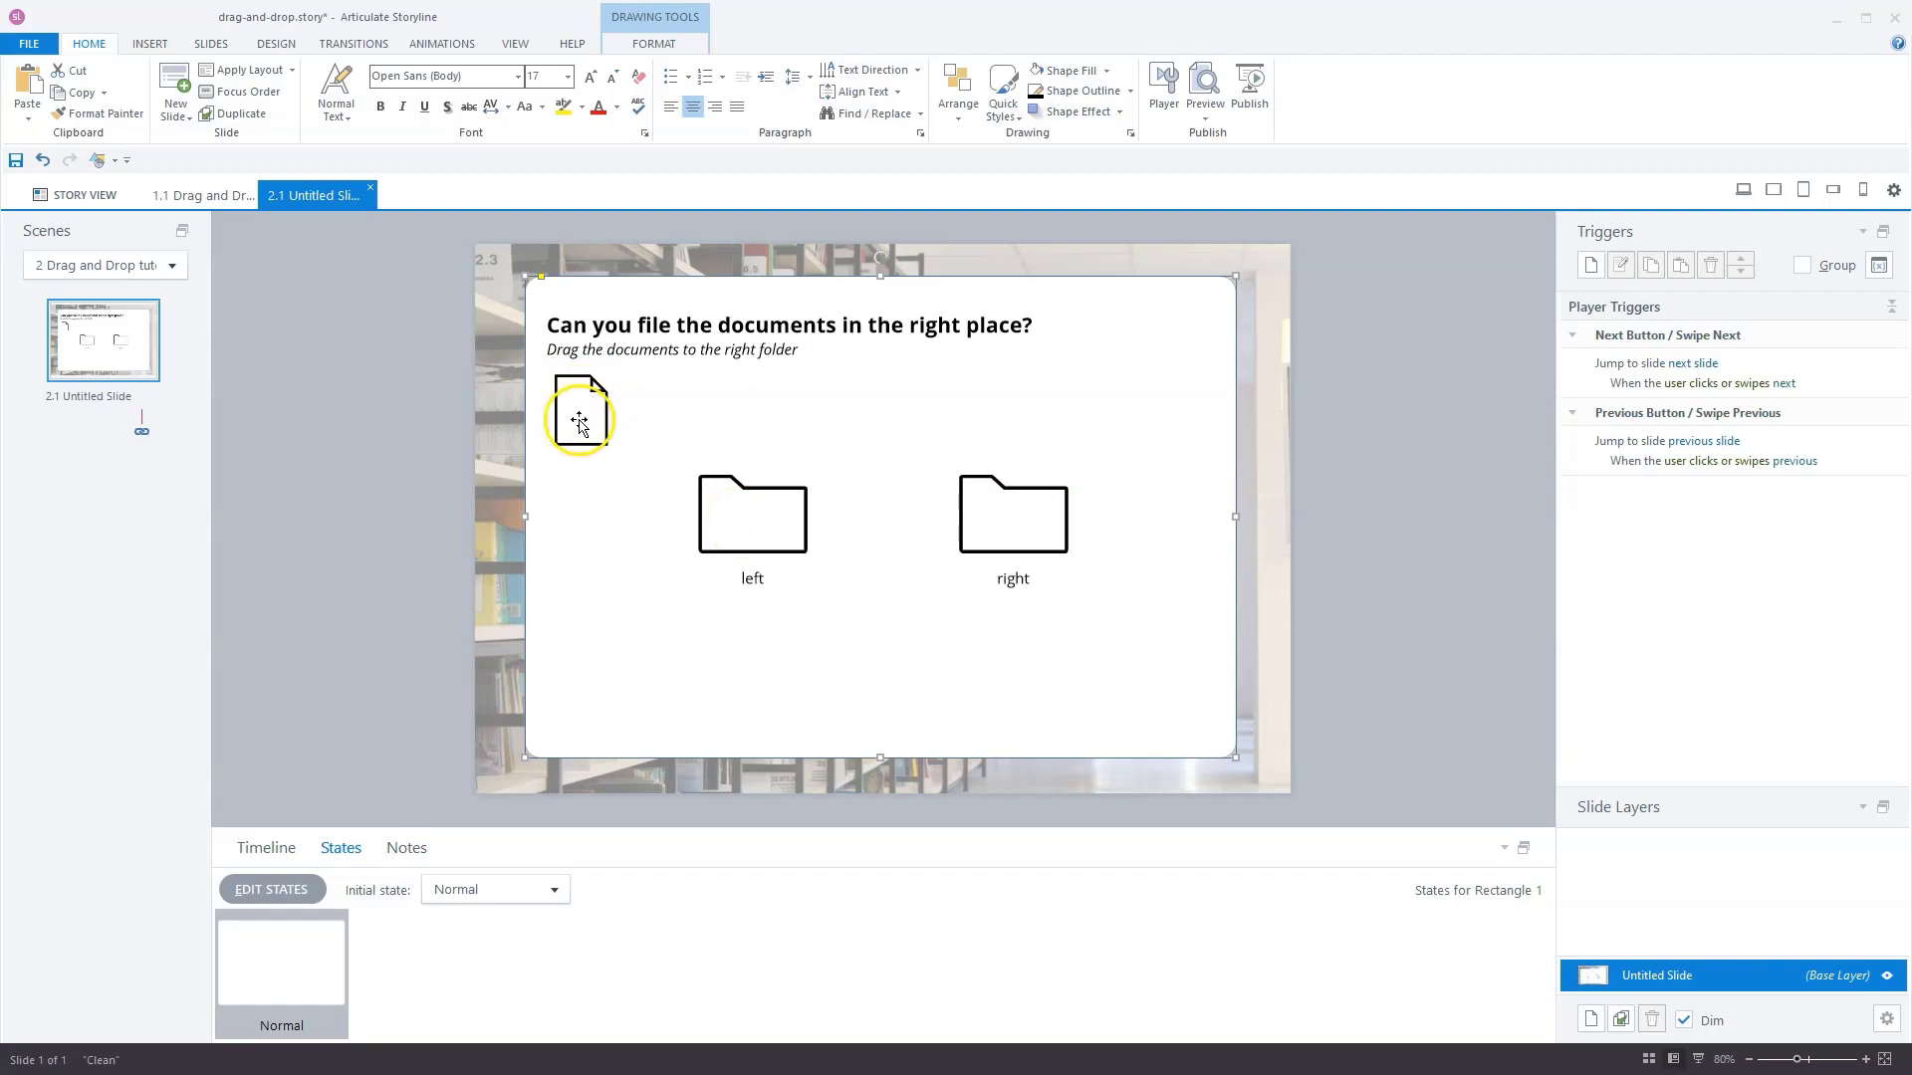
- Convert the slide to a freeform Drag and Drop question
click(150, 44)
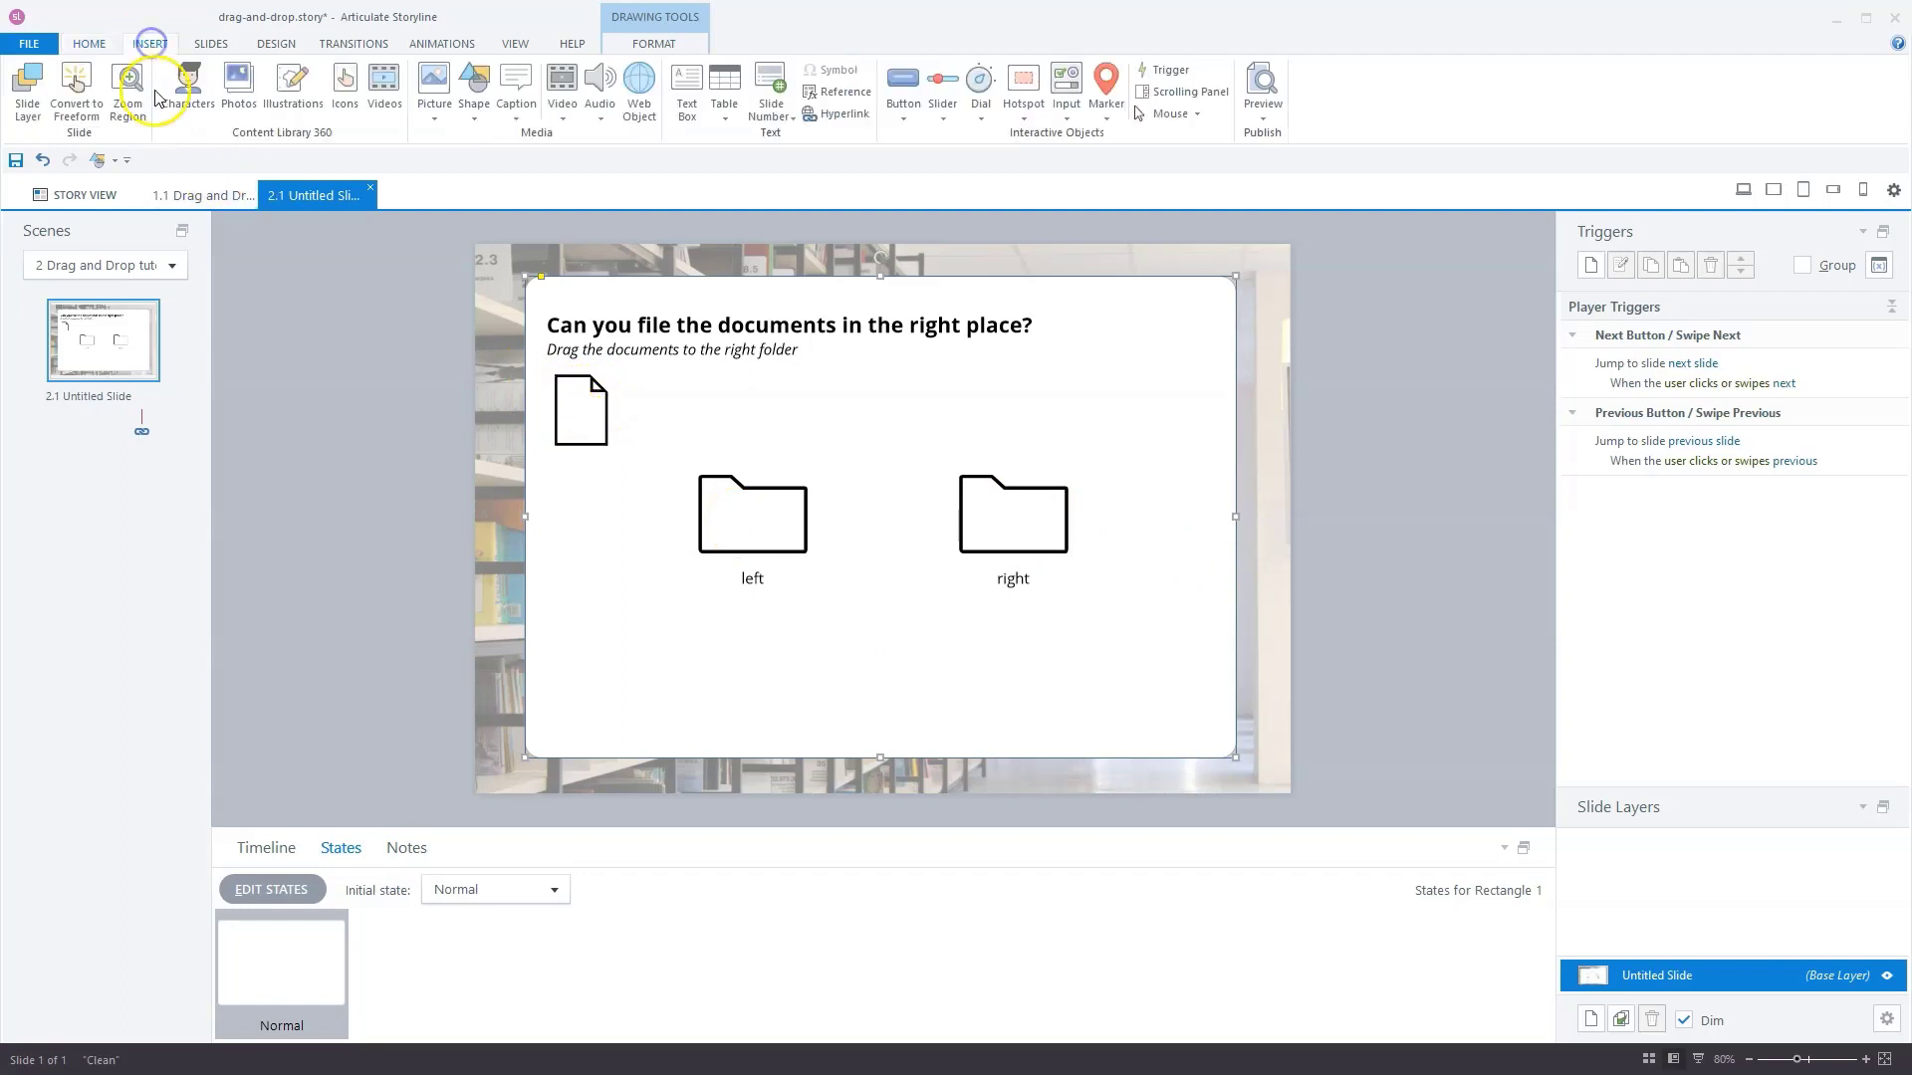
click(78, 99)
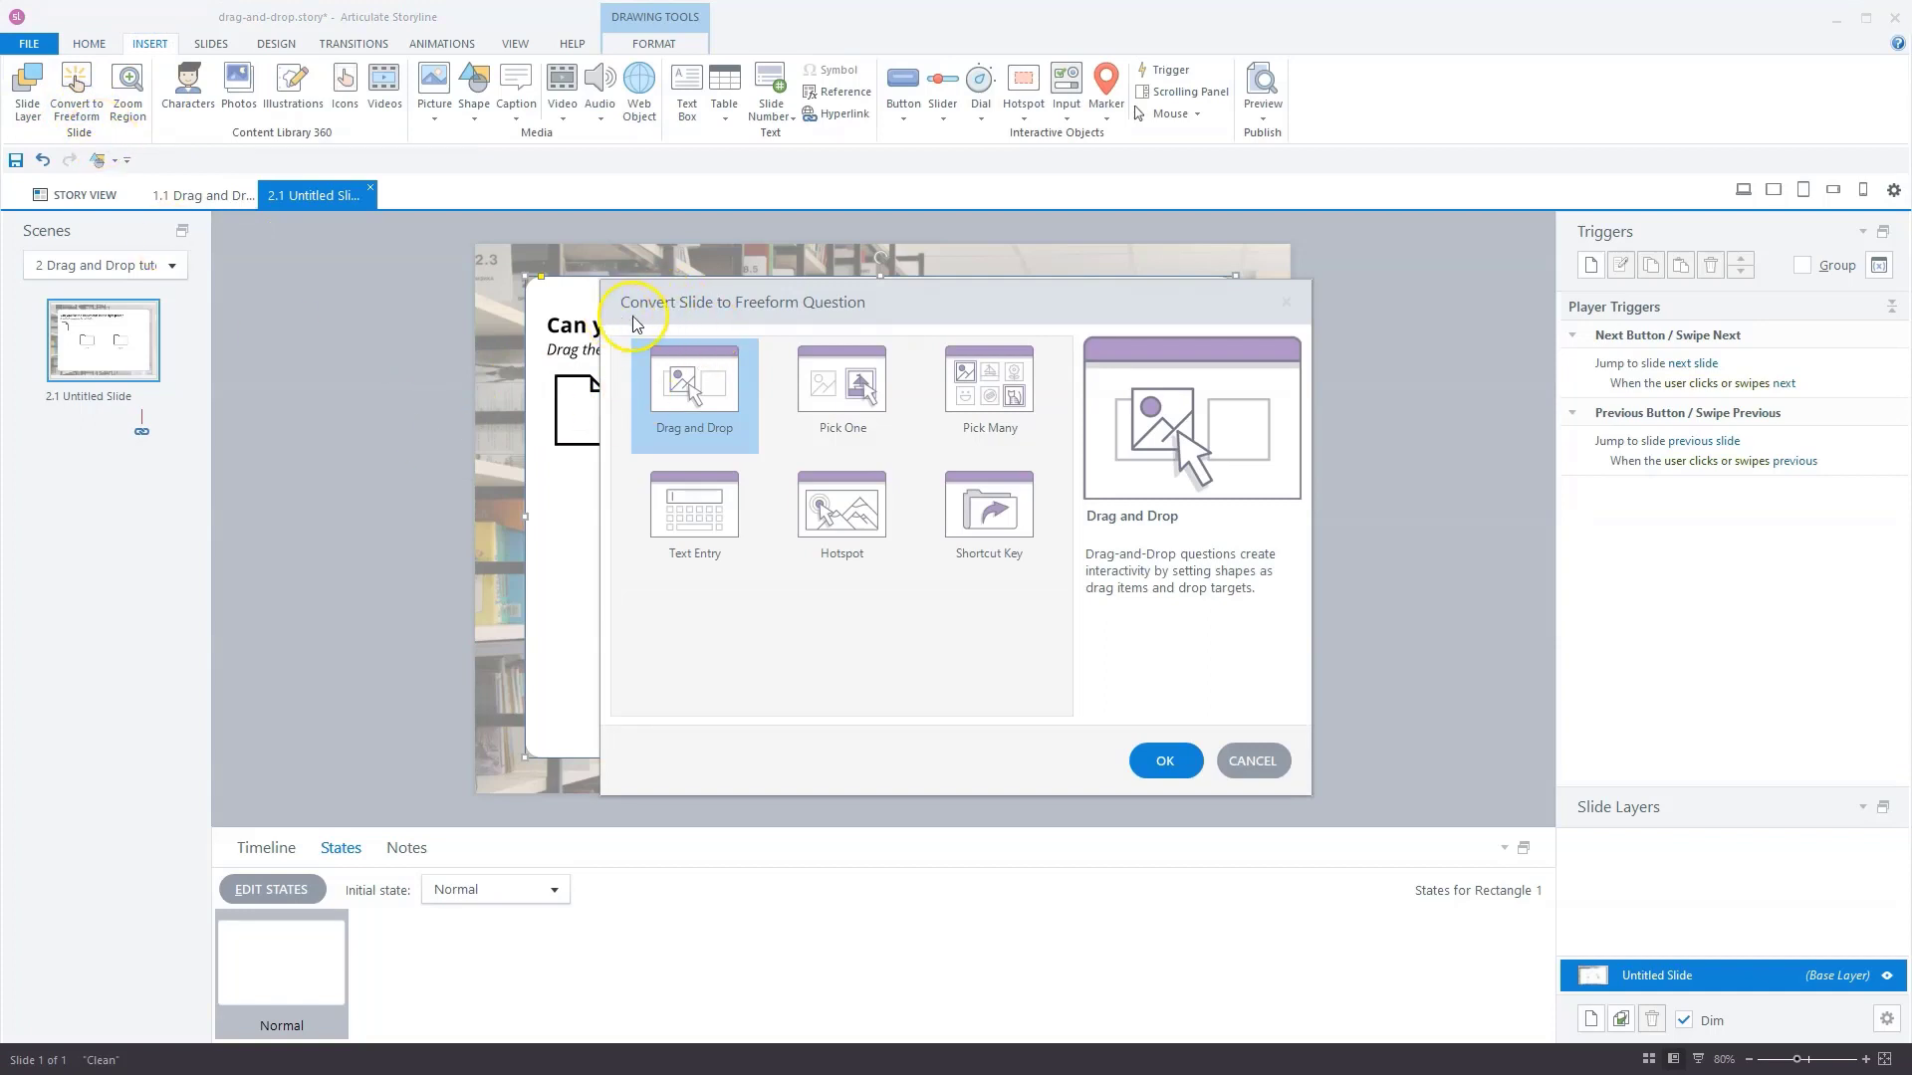
click(1167, 773)
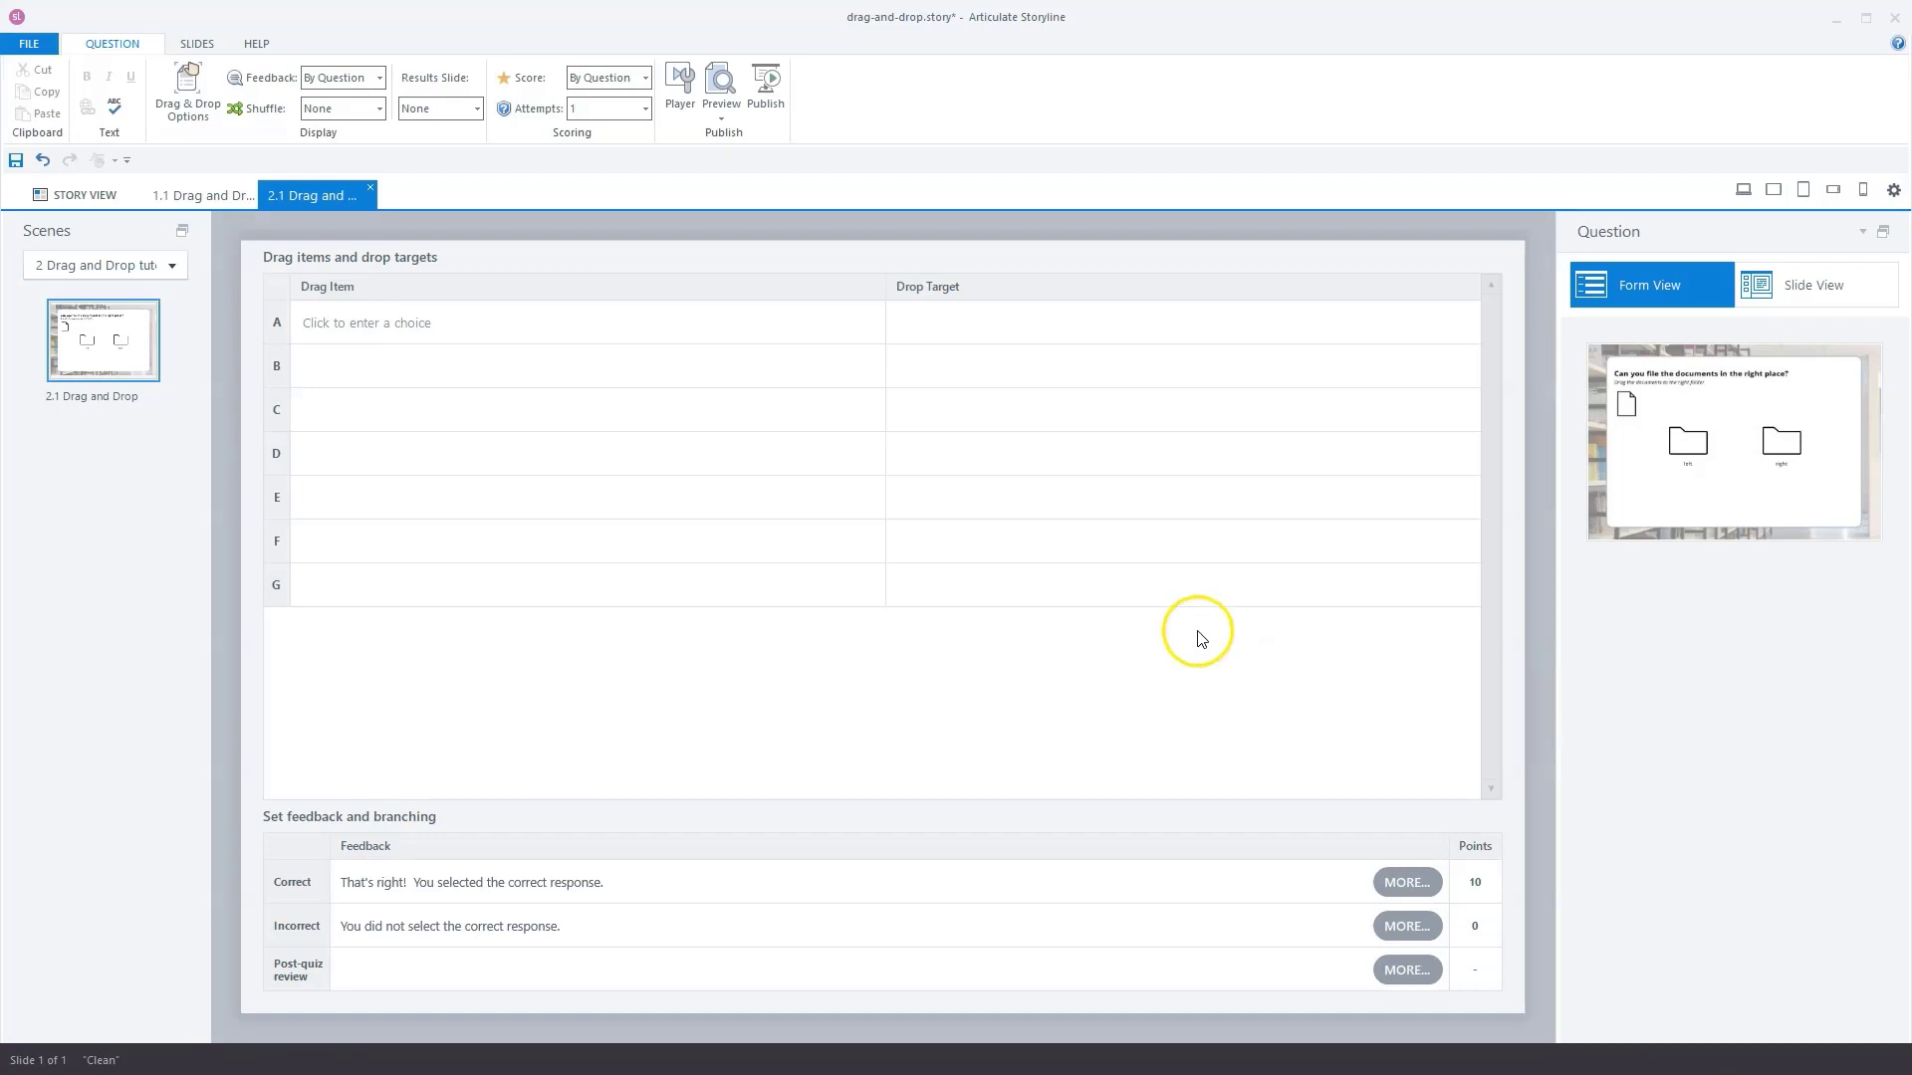
- Assign Group 1 as the first drag item with the right folder, Icon 3, as its drop target
click(463, 319)
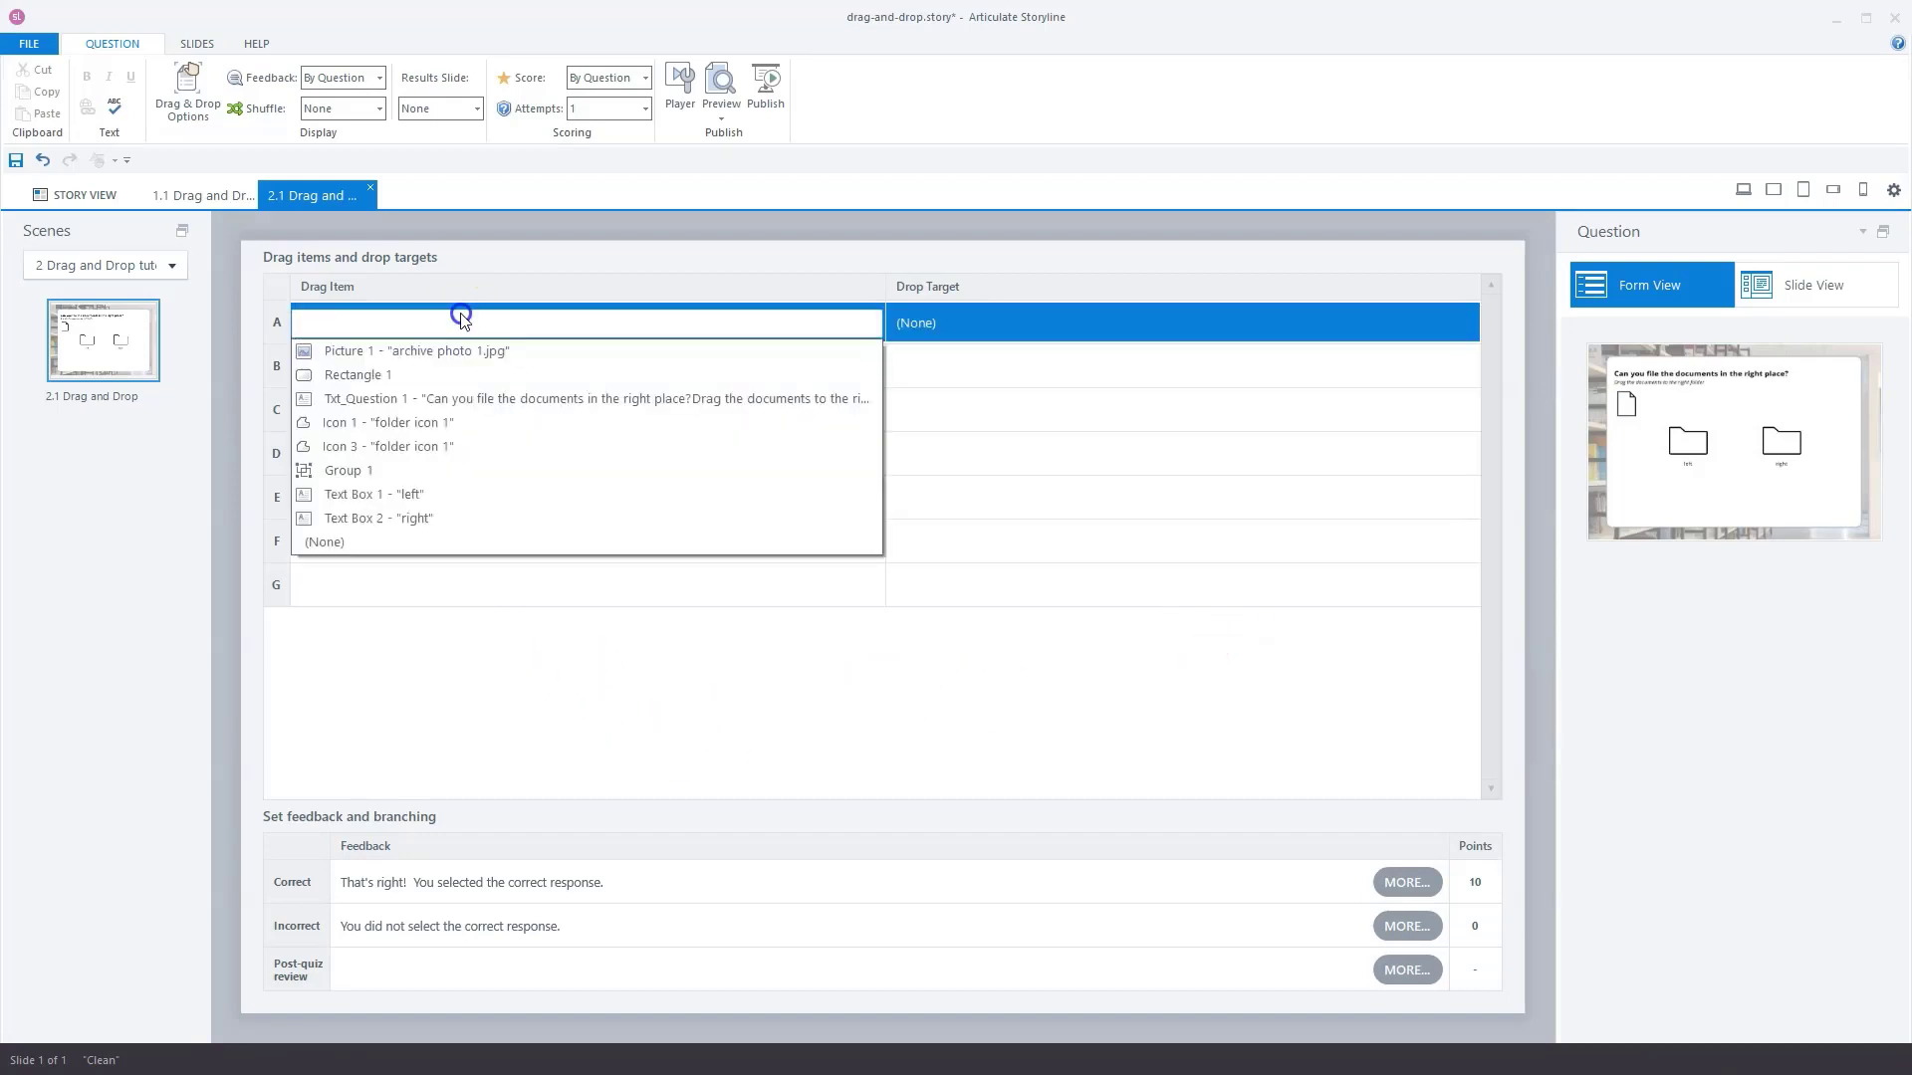
click(402, 470)
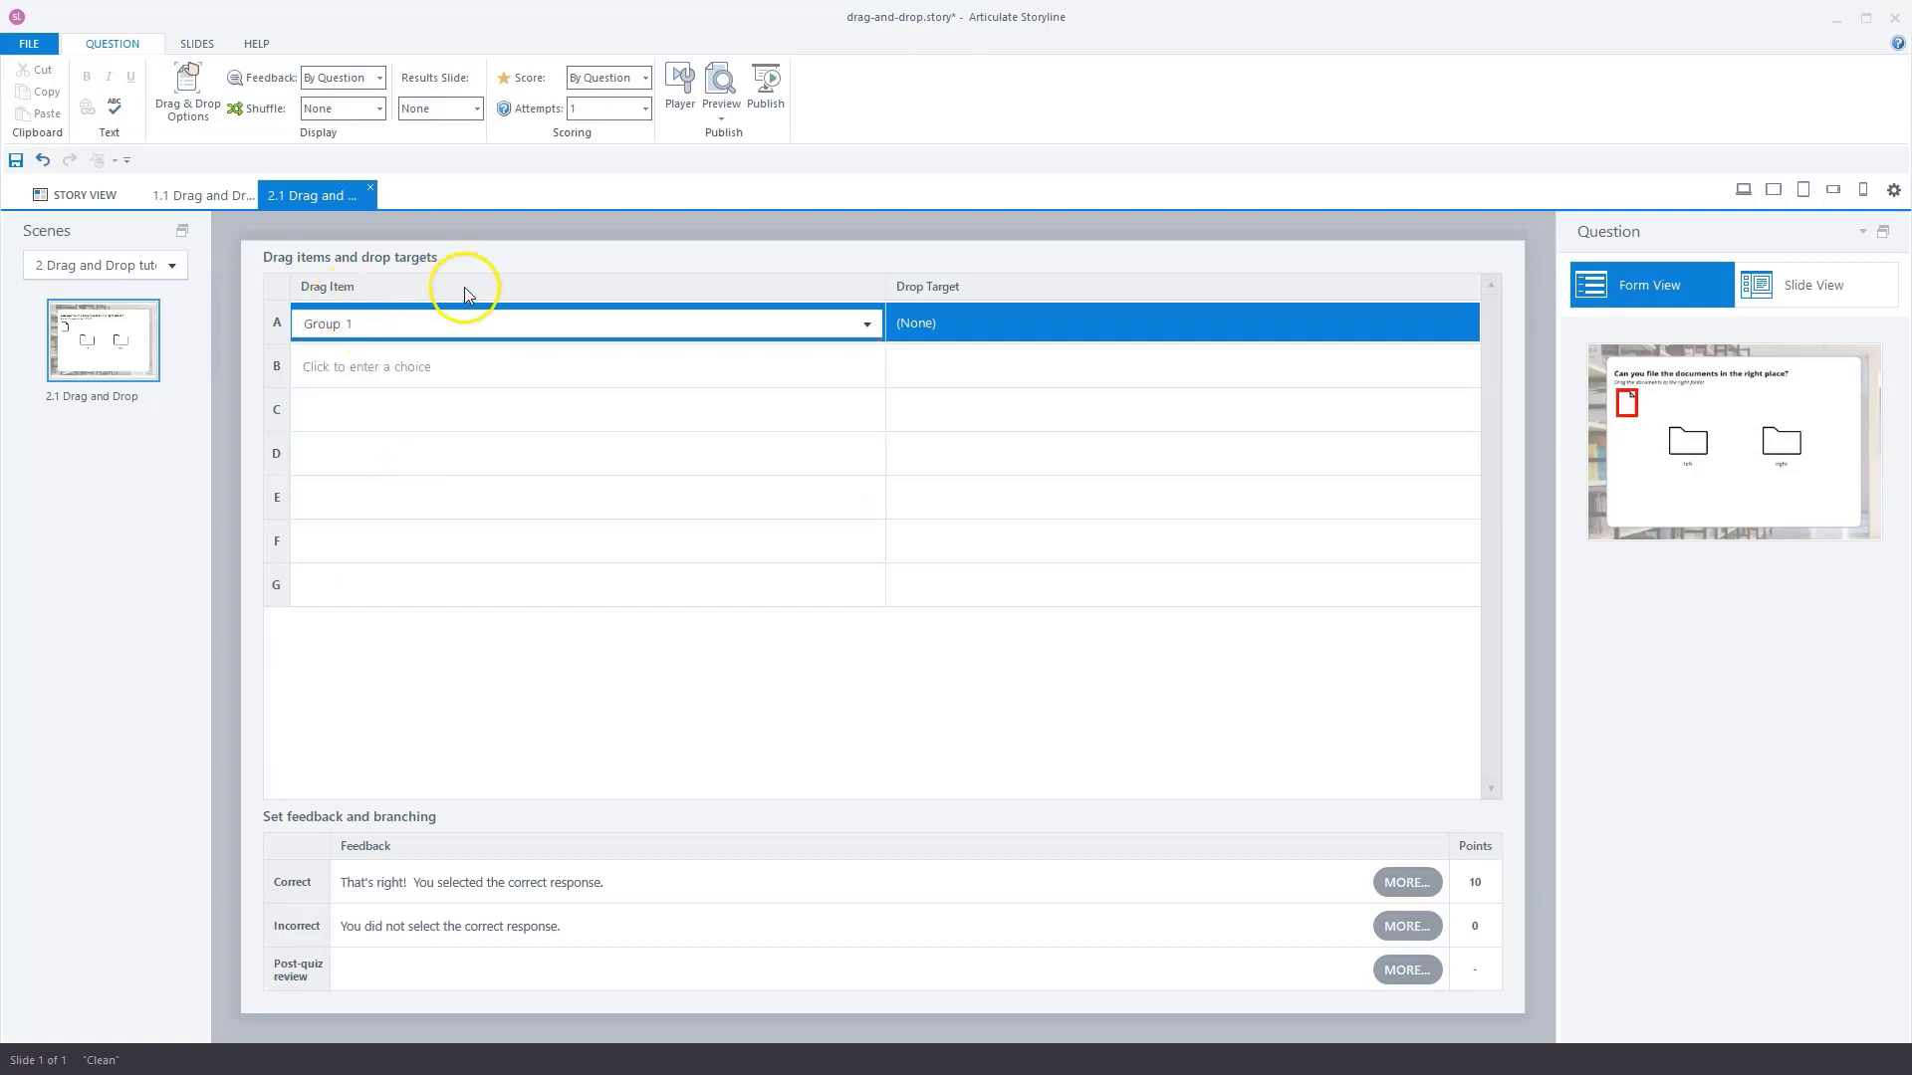
click(966, 322)
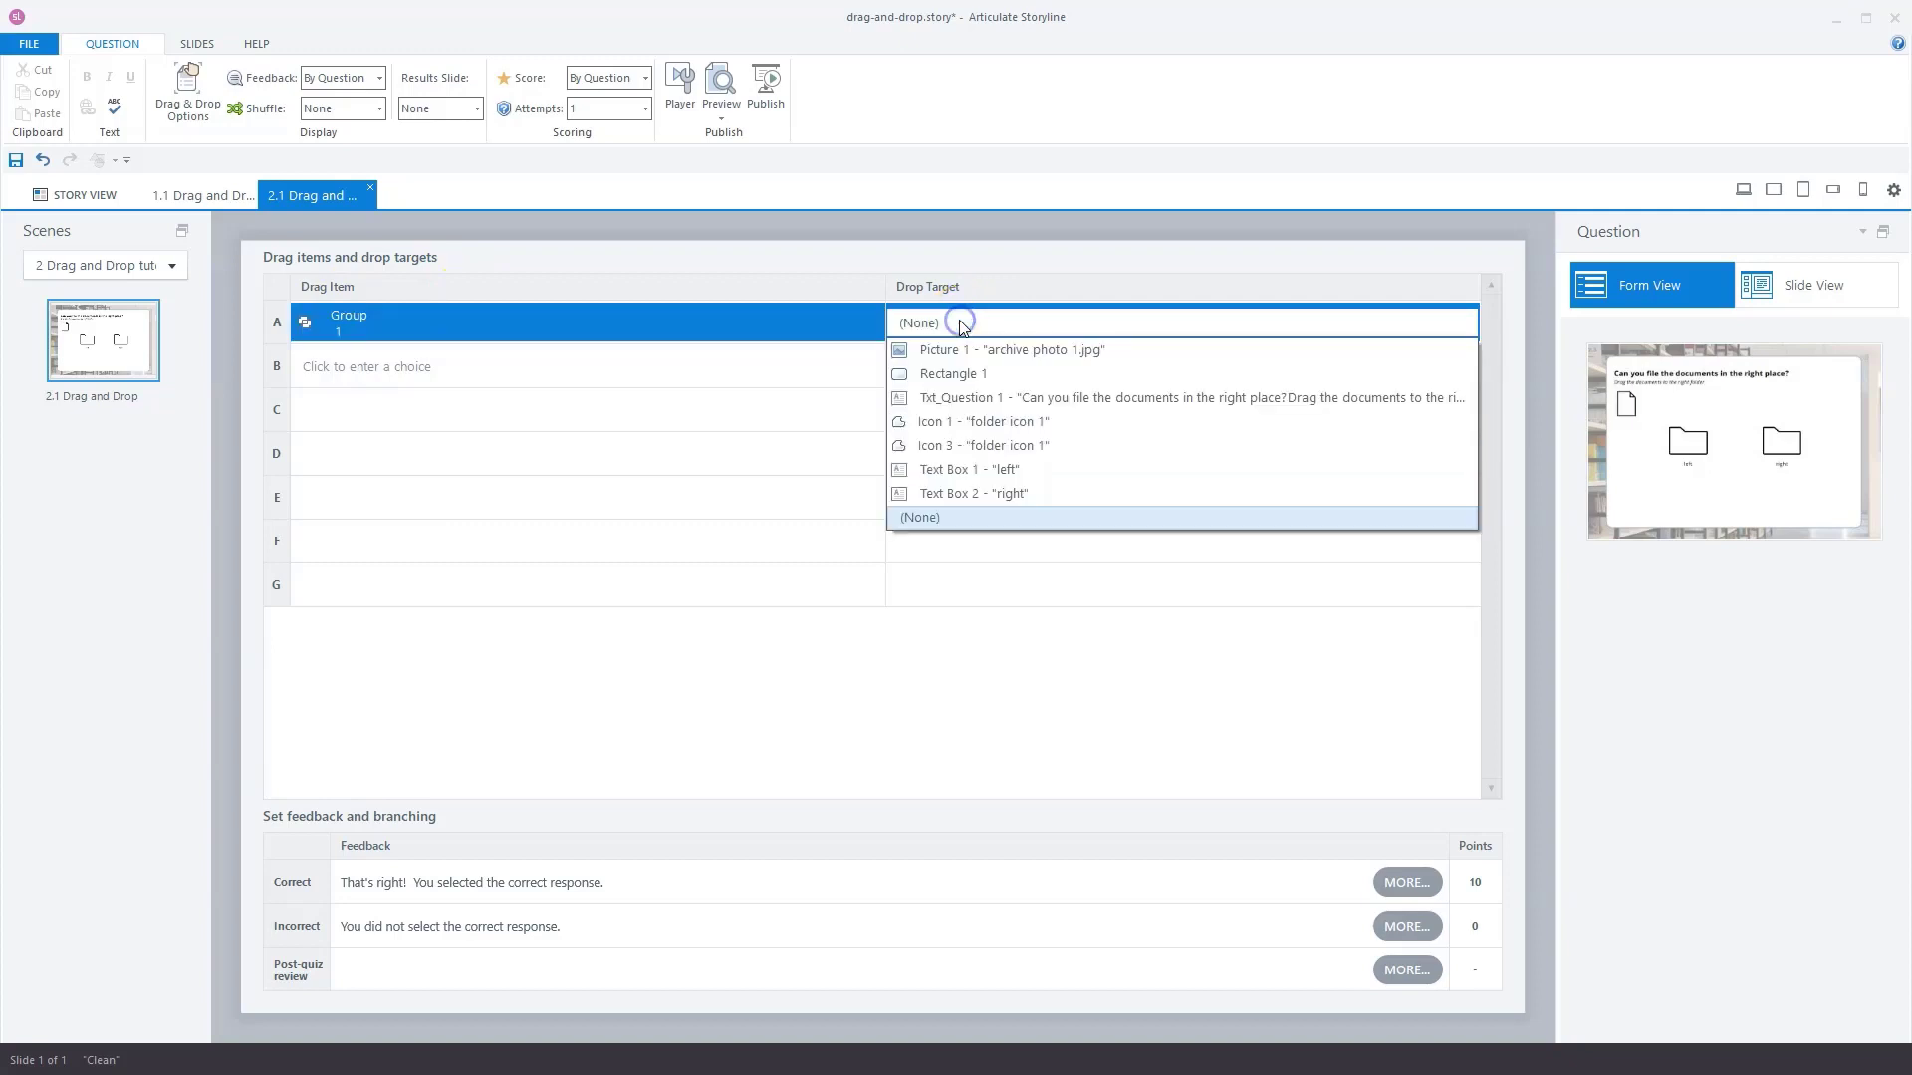
click(971, 426)
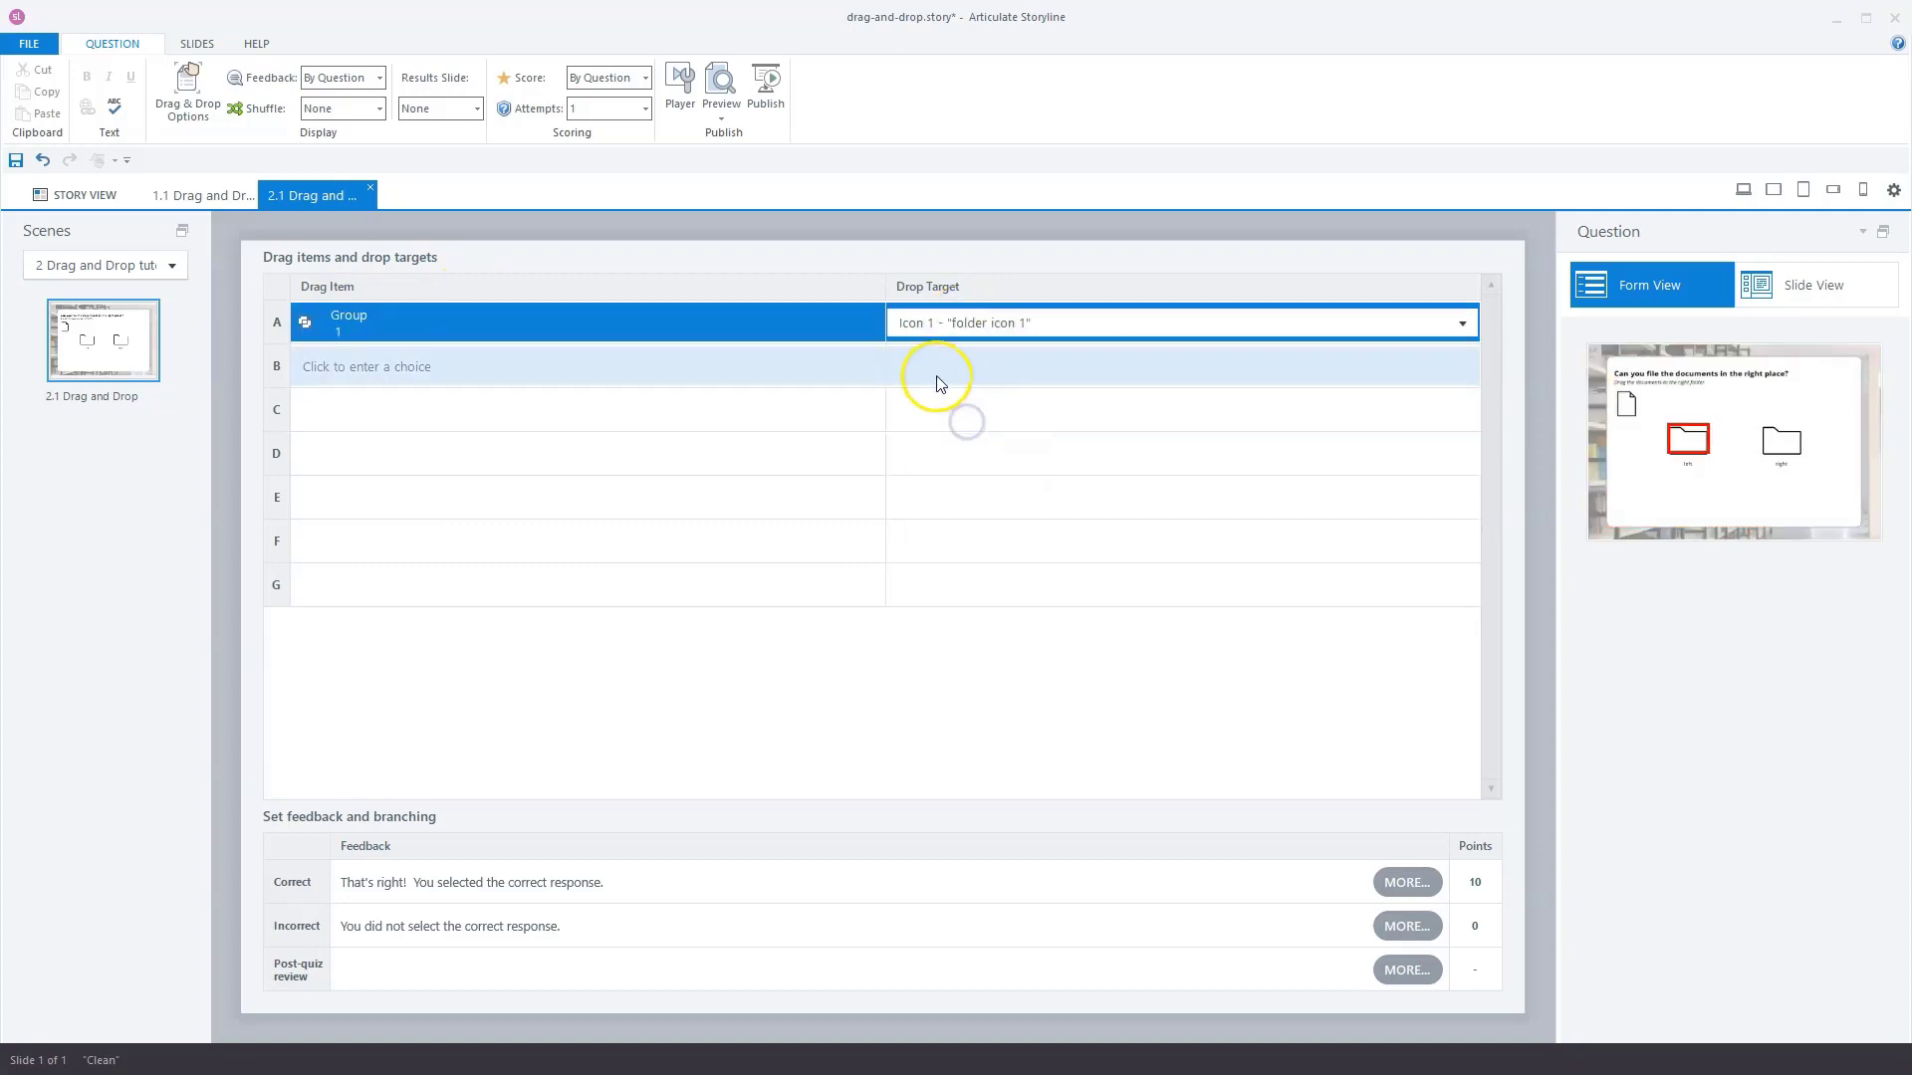
click(979, 325)
click(958, 439)
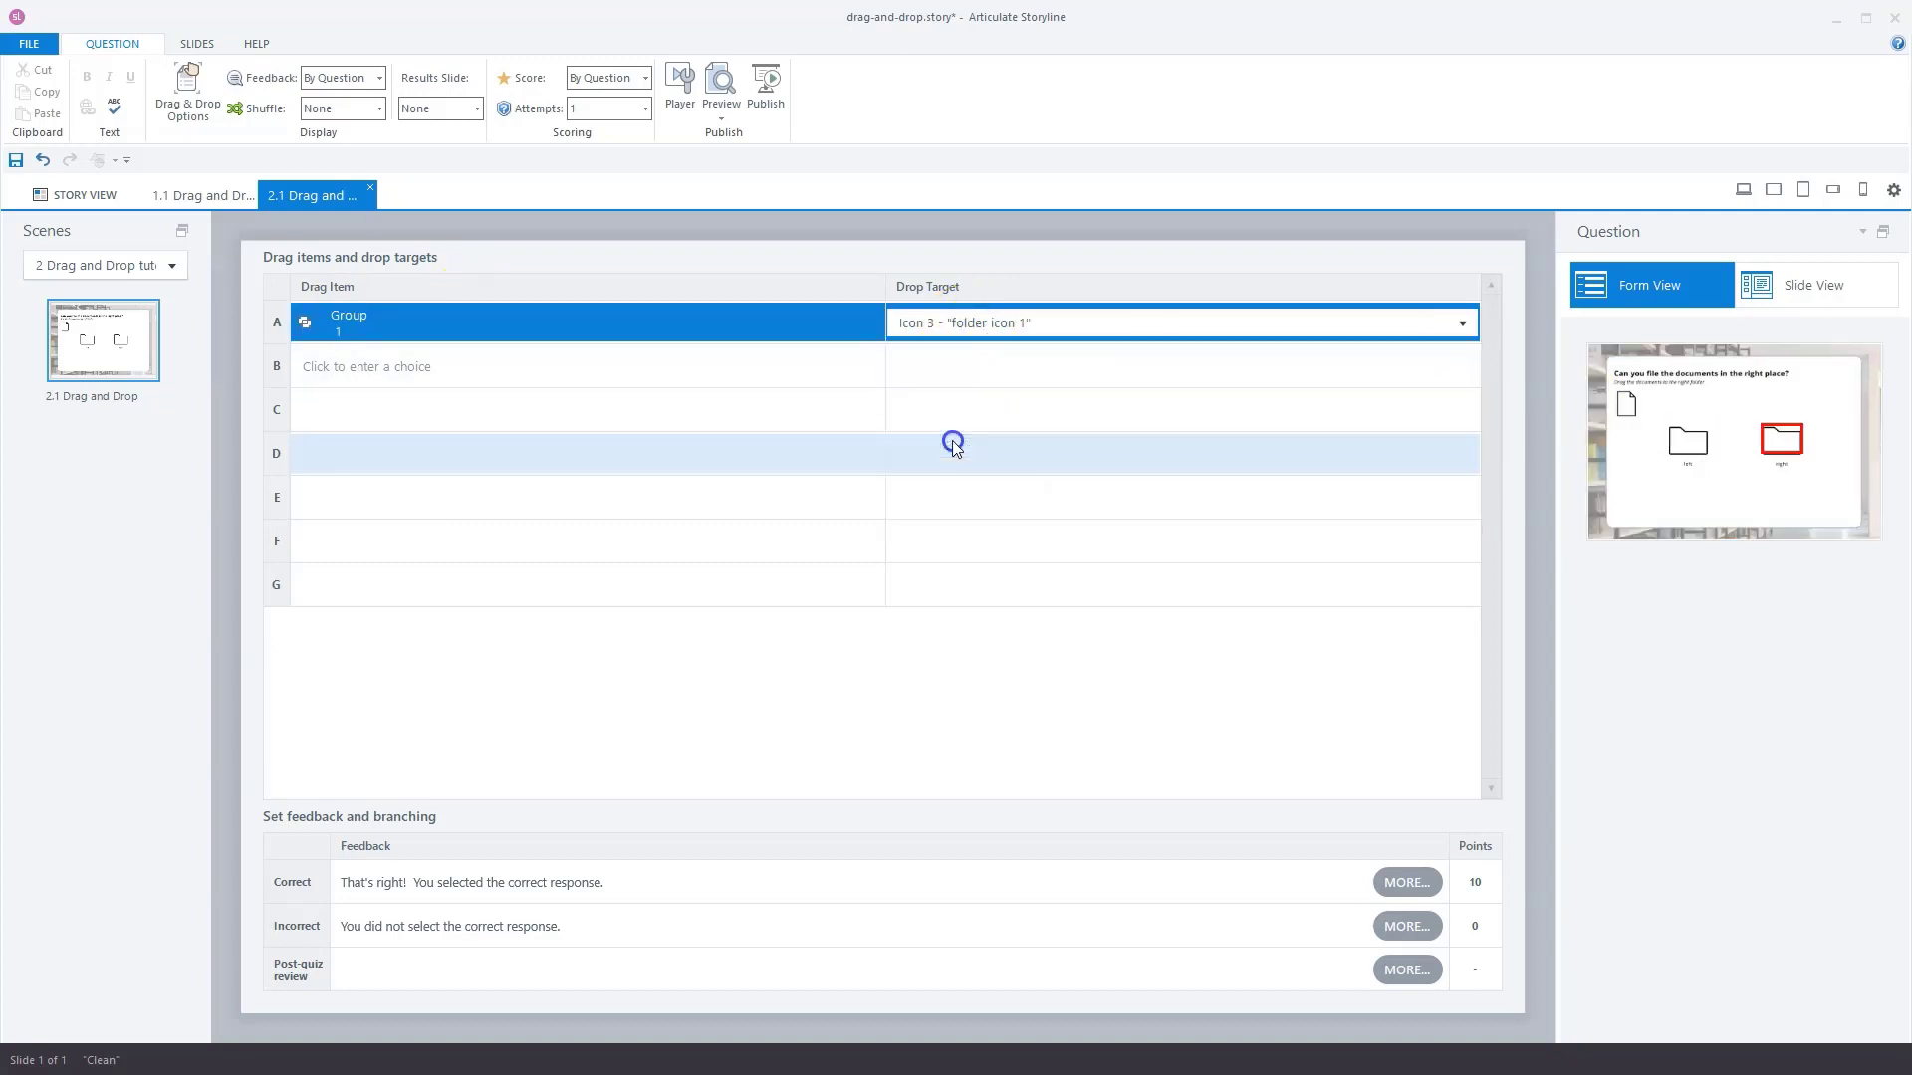
- Add the left folder, Icon 1, as a second drop target with no drag item, and return to the slide view
click(962, 365)
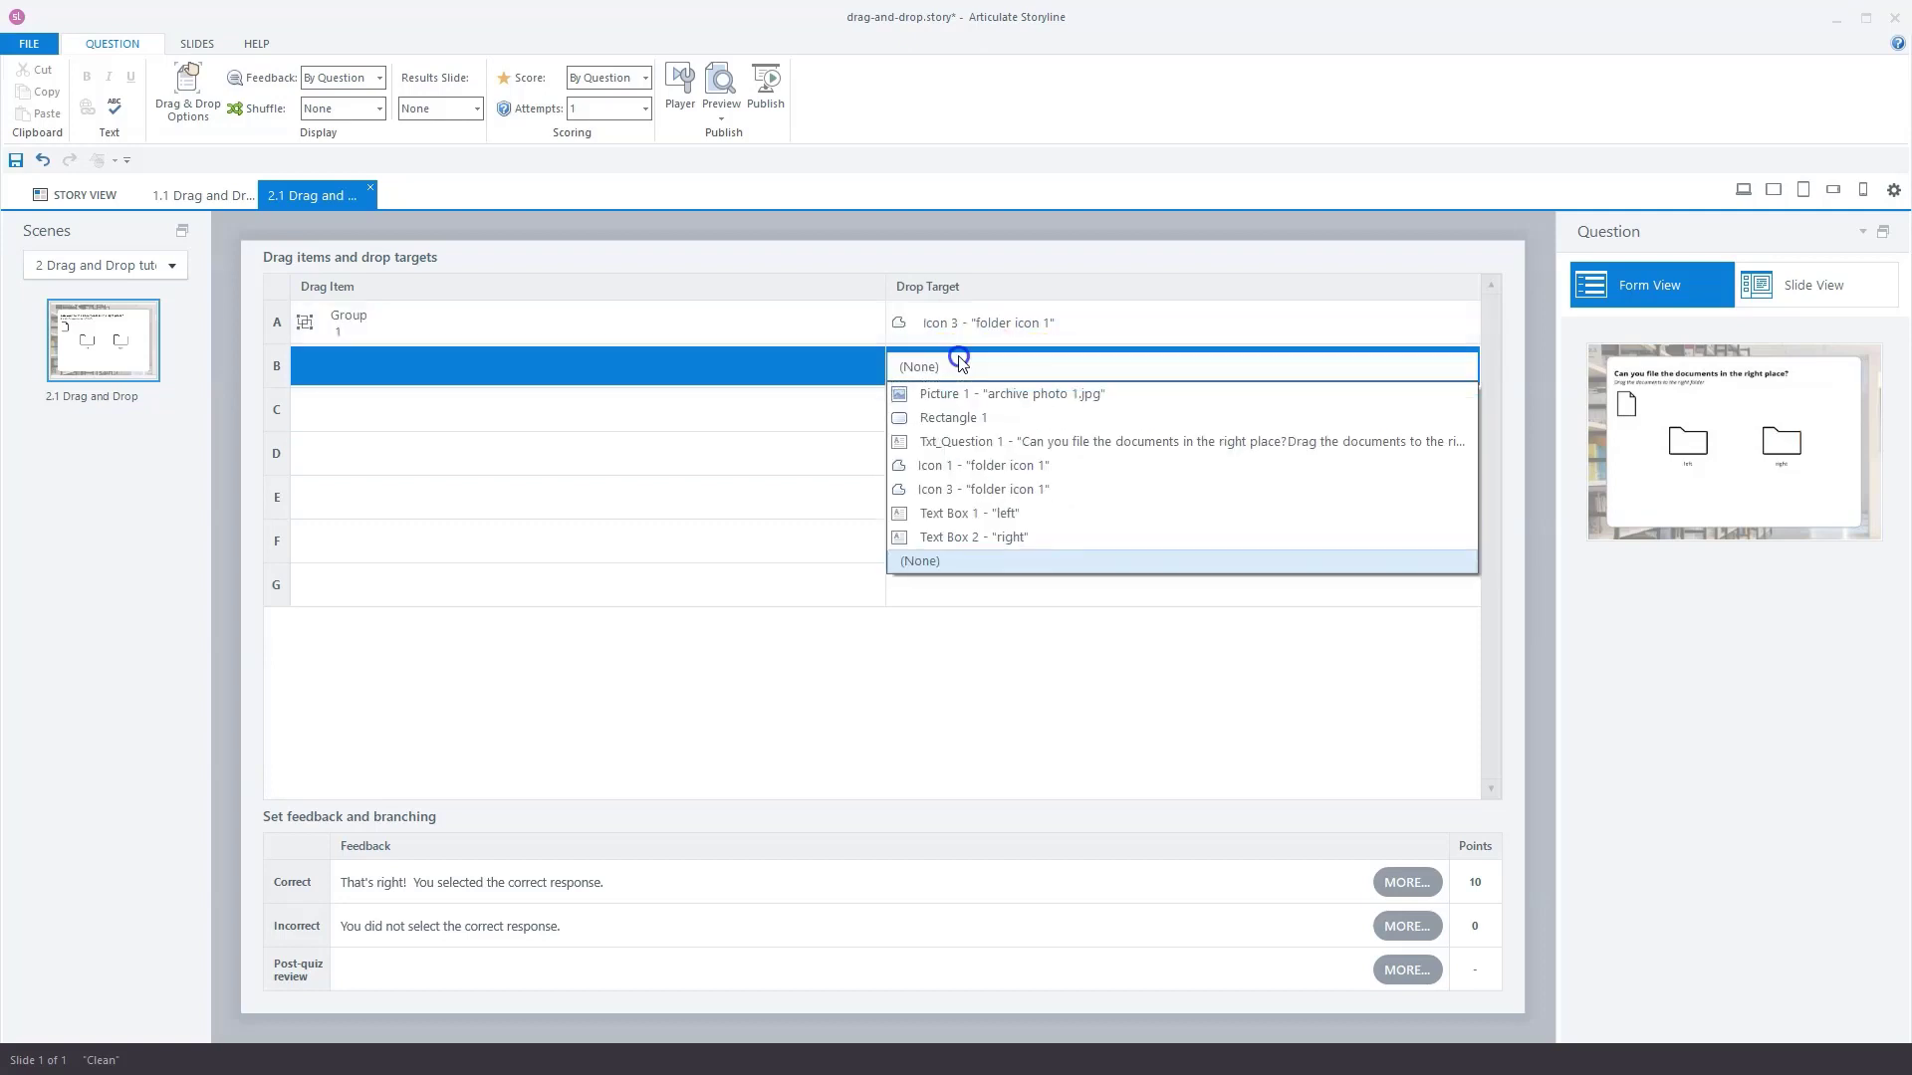
click(984, 461)
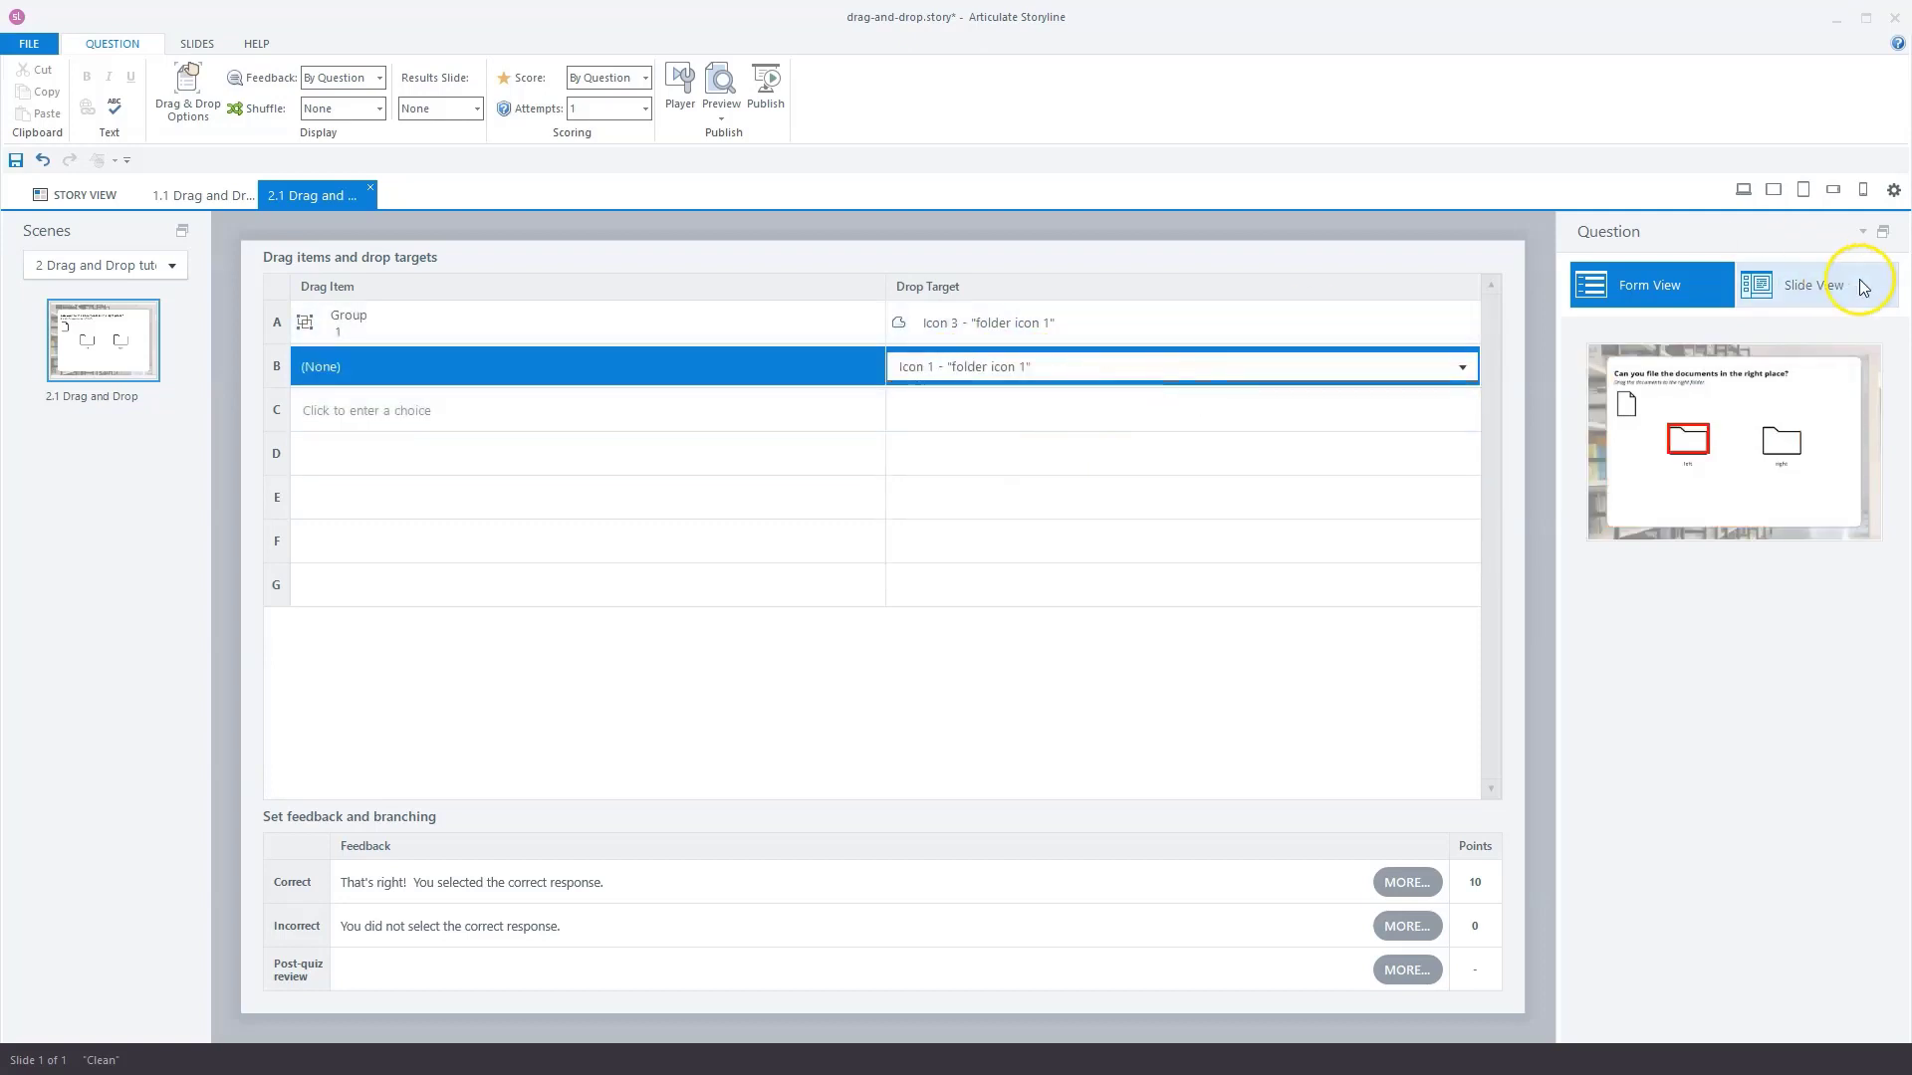
click(1808, 287)
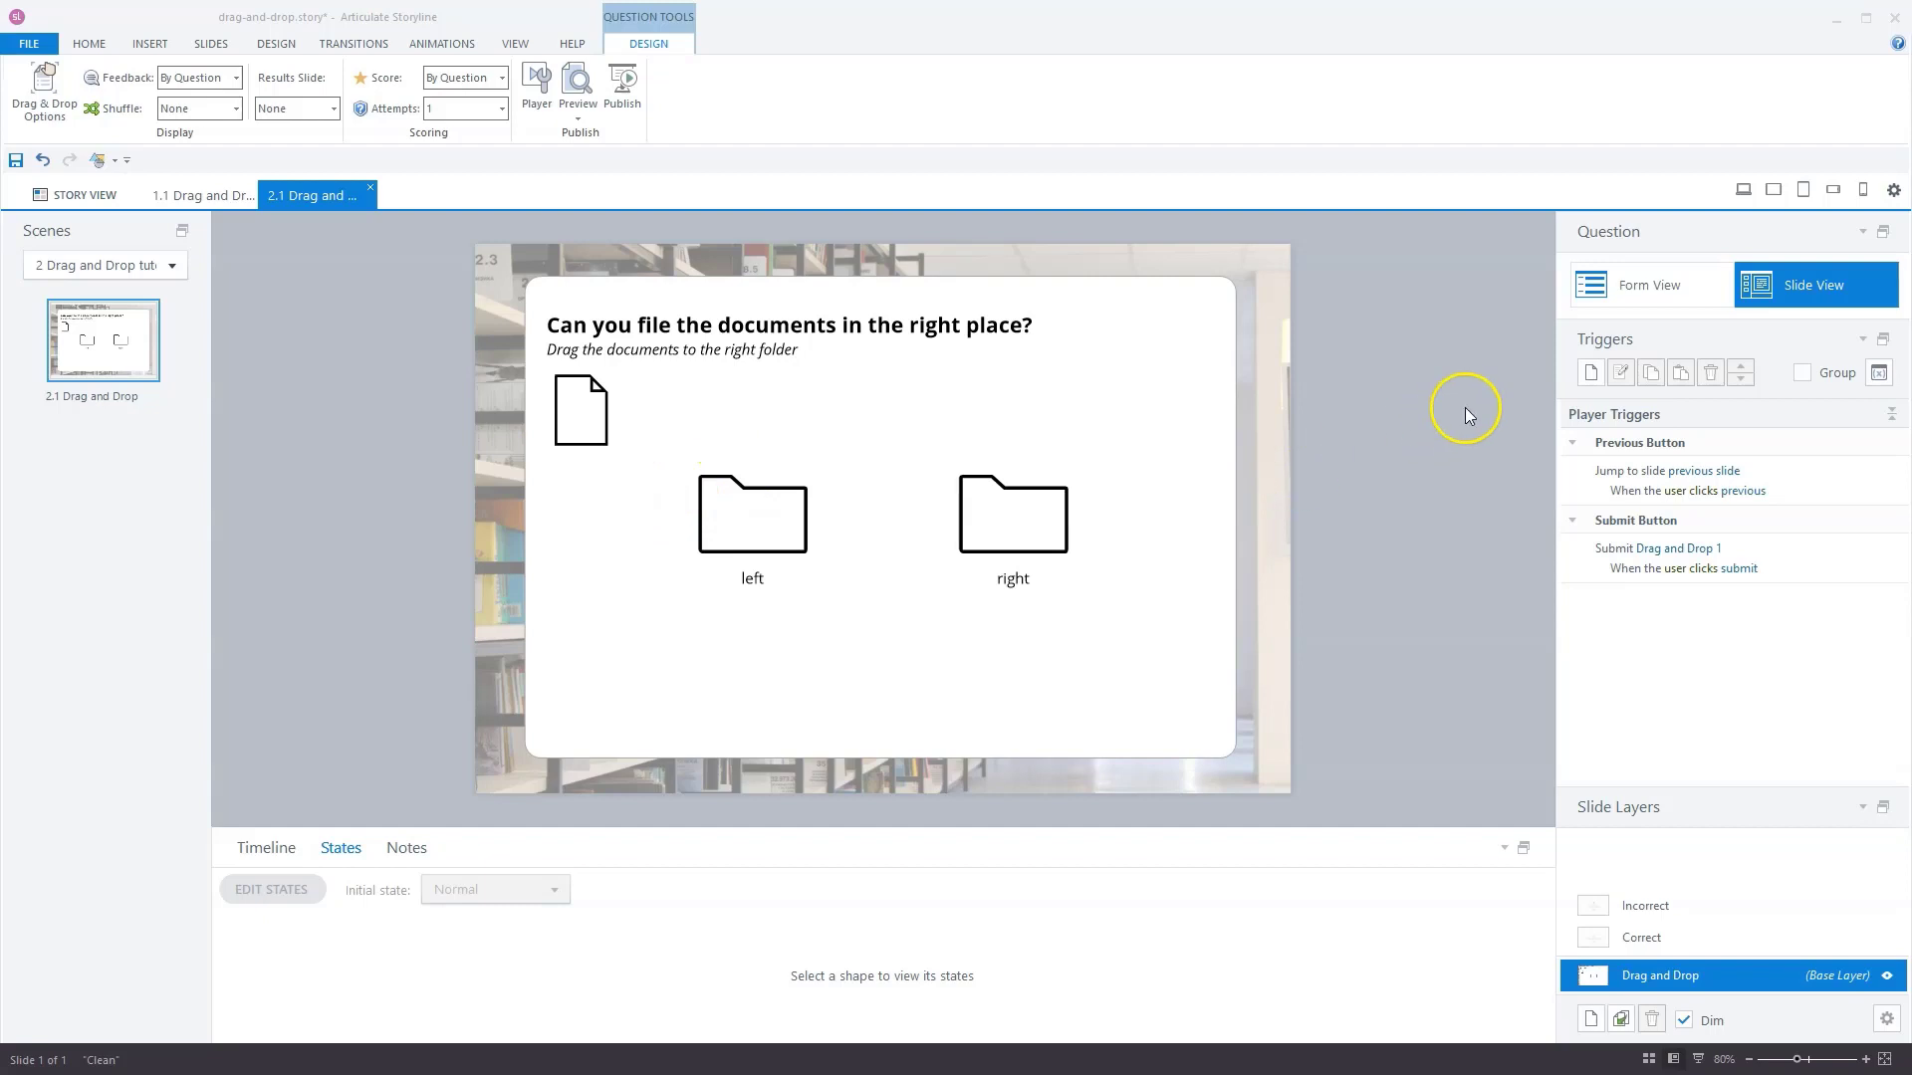
- Start a new trigger that changes the state of the left folder, Icon 1, to Open
click(1590, 372)
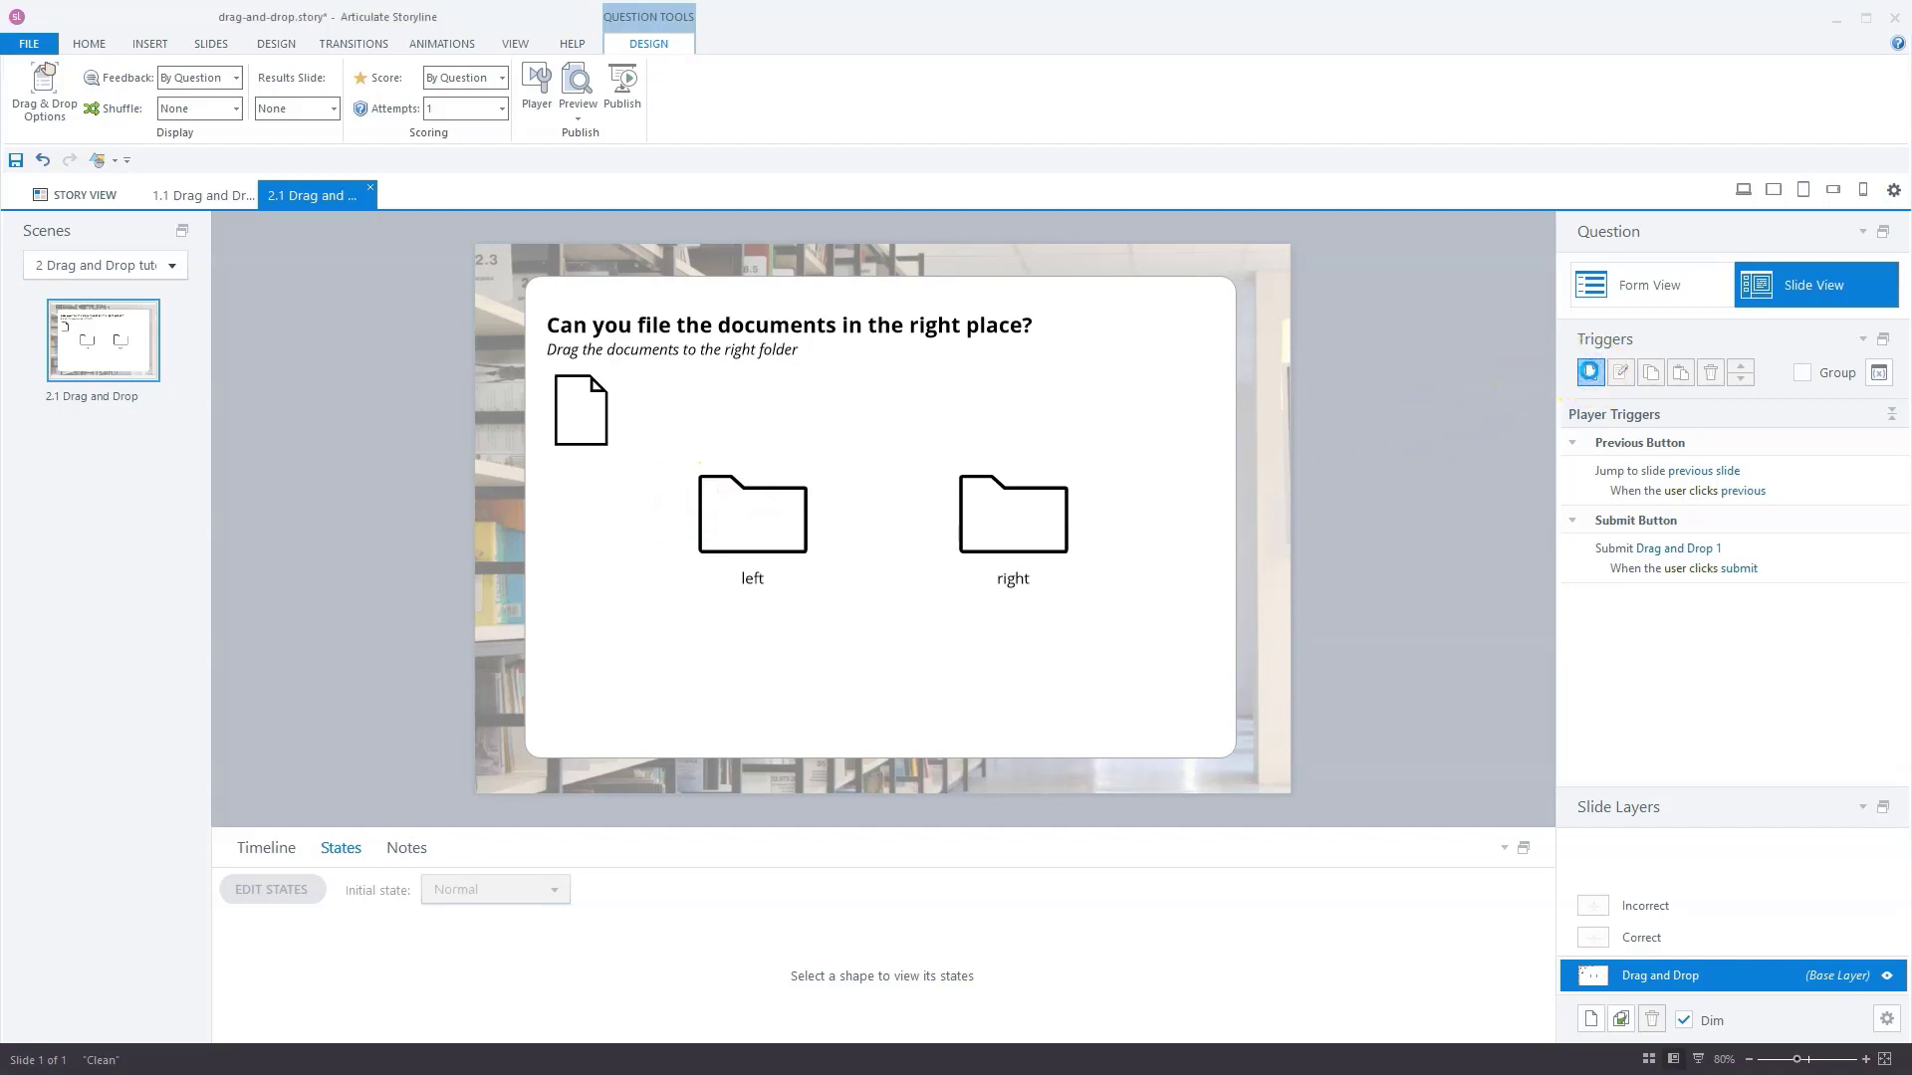
click(1161, 371)
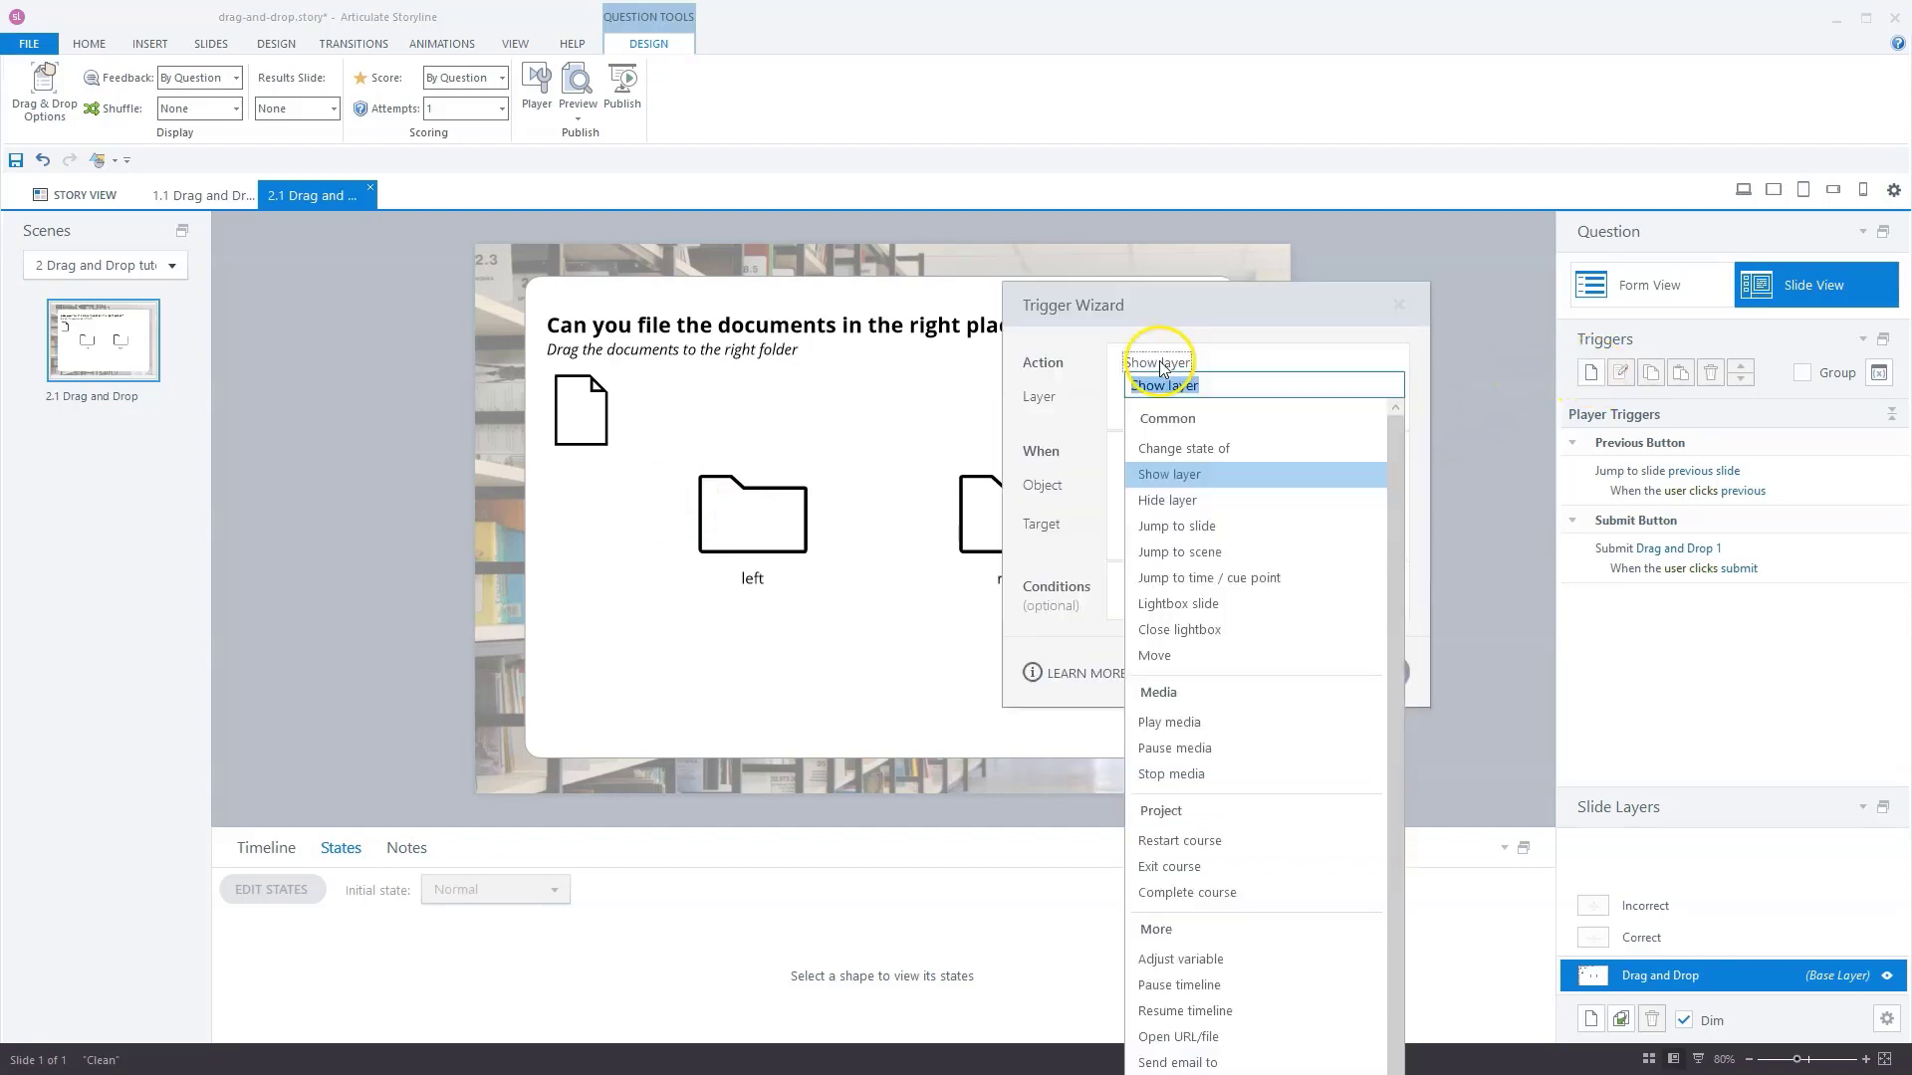
click(1175, 450)
click(1160, 755)
click(1183, 426)
click(1171, 533)
- Make the Open trigger fire when the user drags Group 1 over Icon 1, and save it
click(1221, 481)
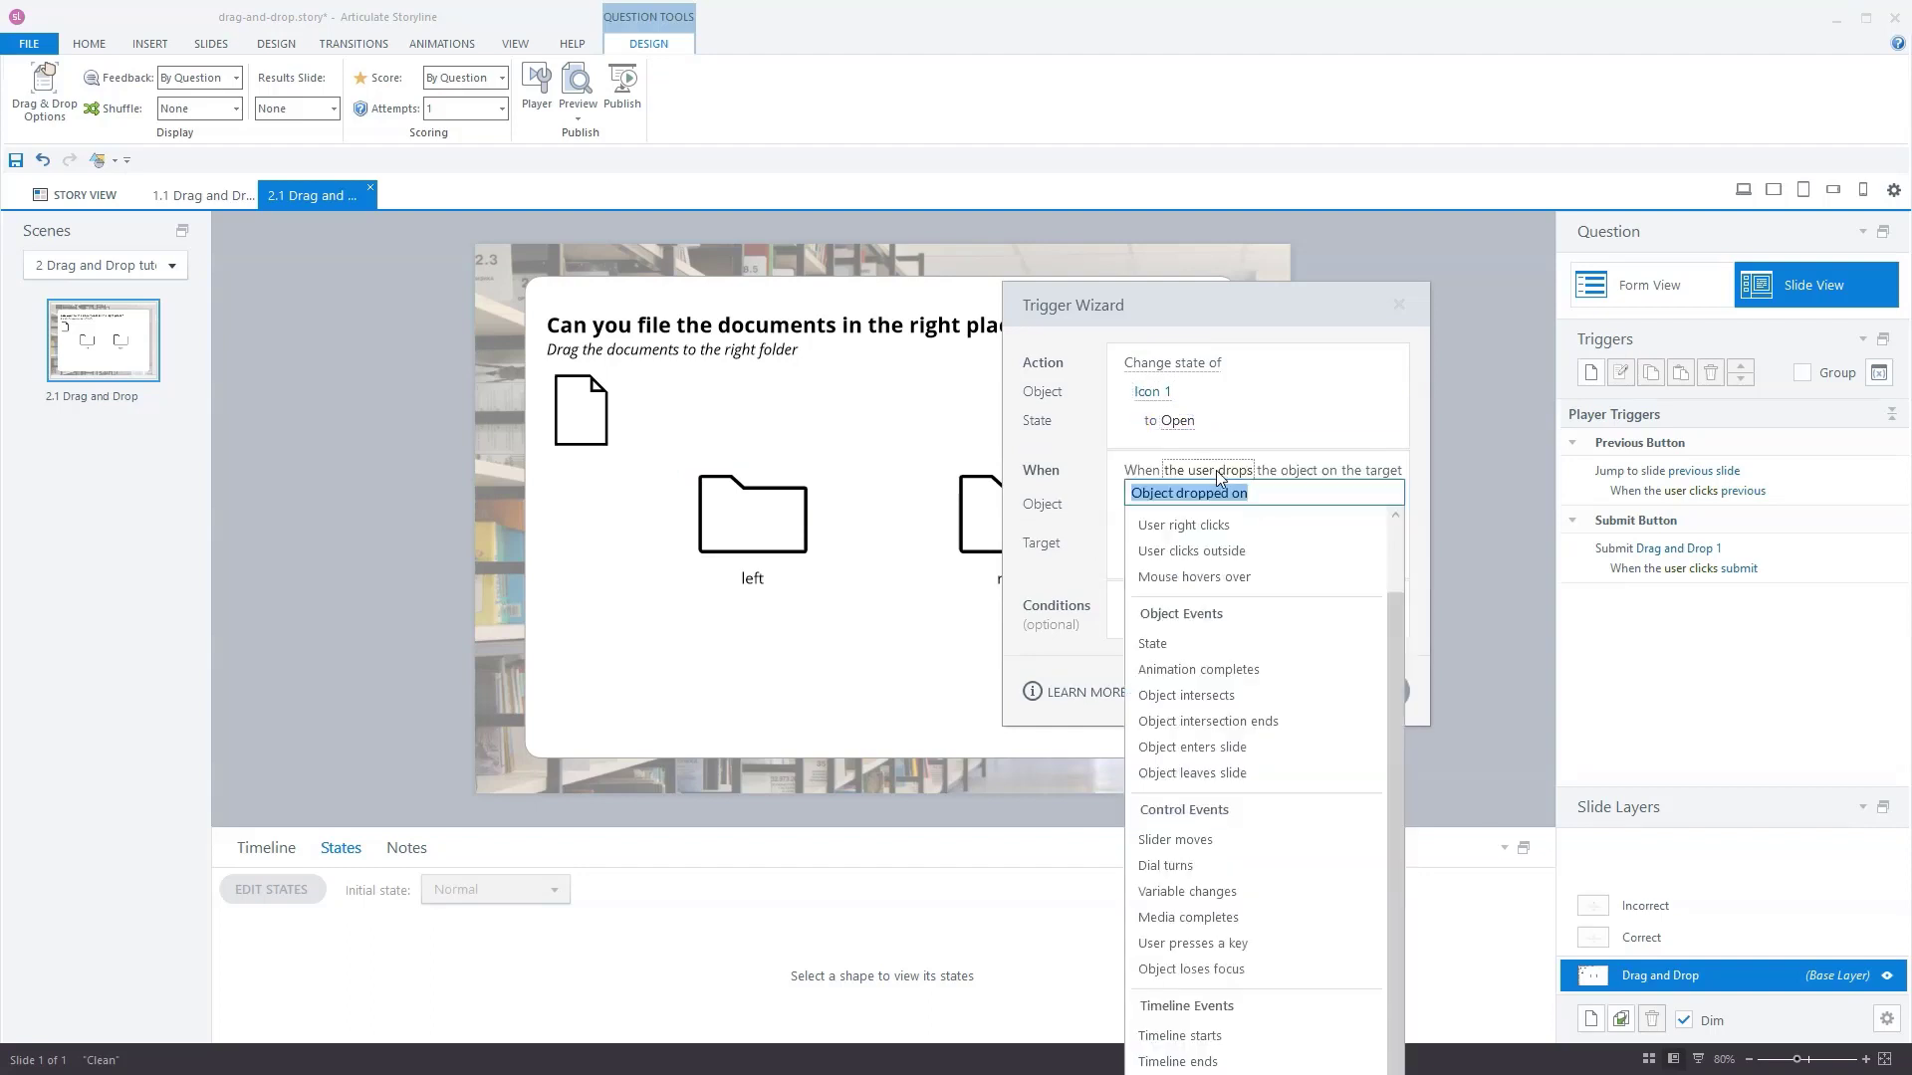
scroll(1216, 848, up, 3)
click(1181, 529)
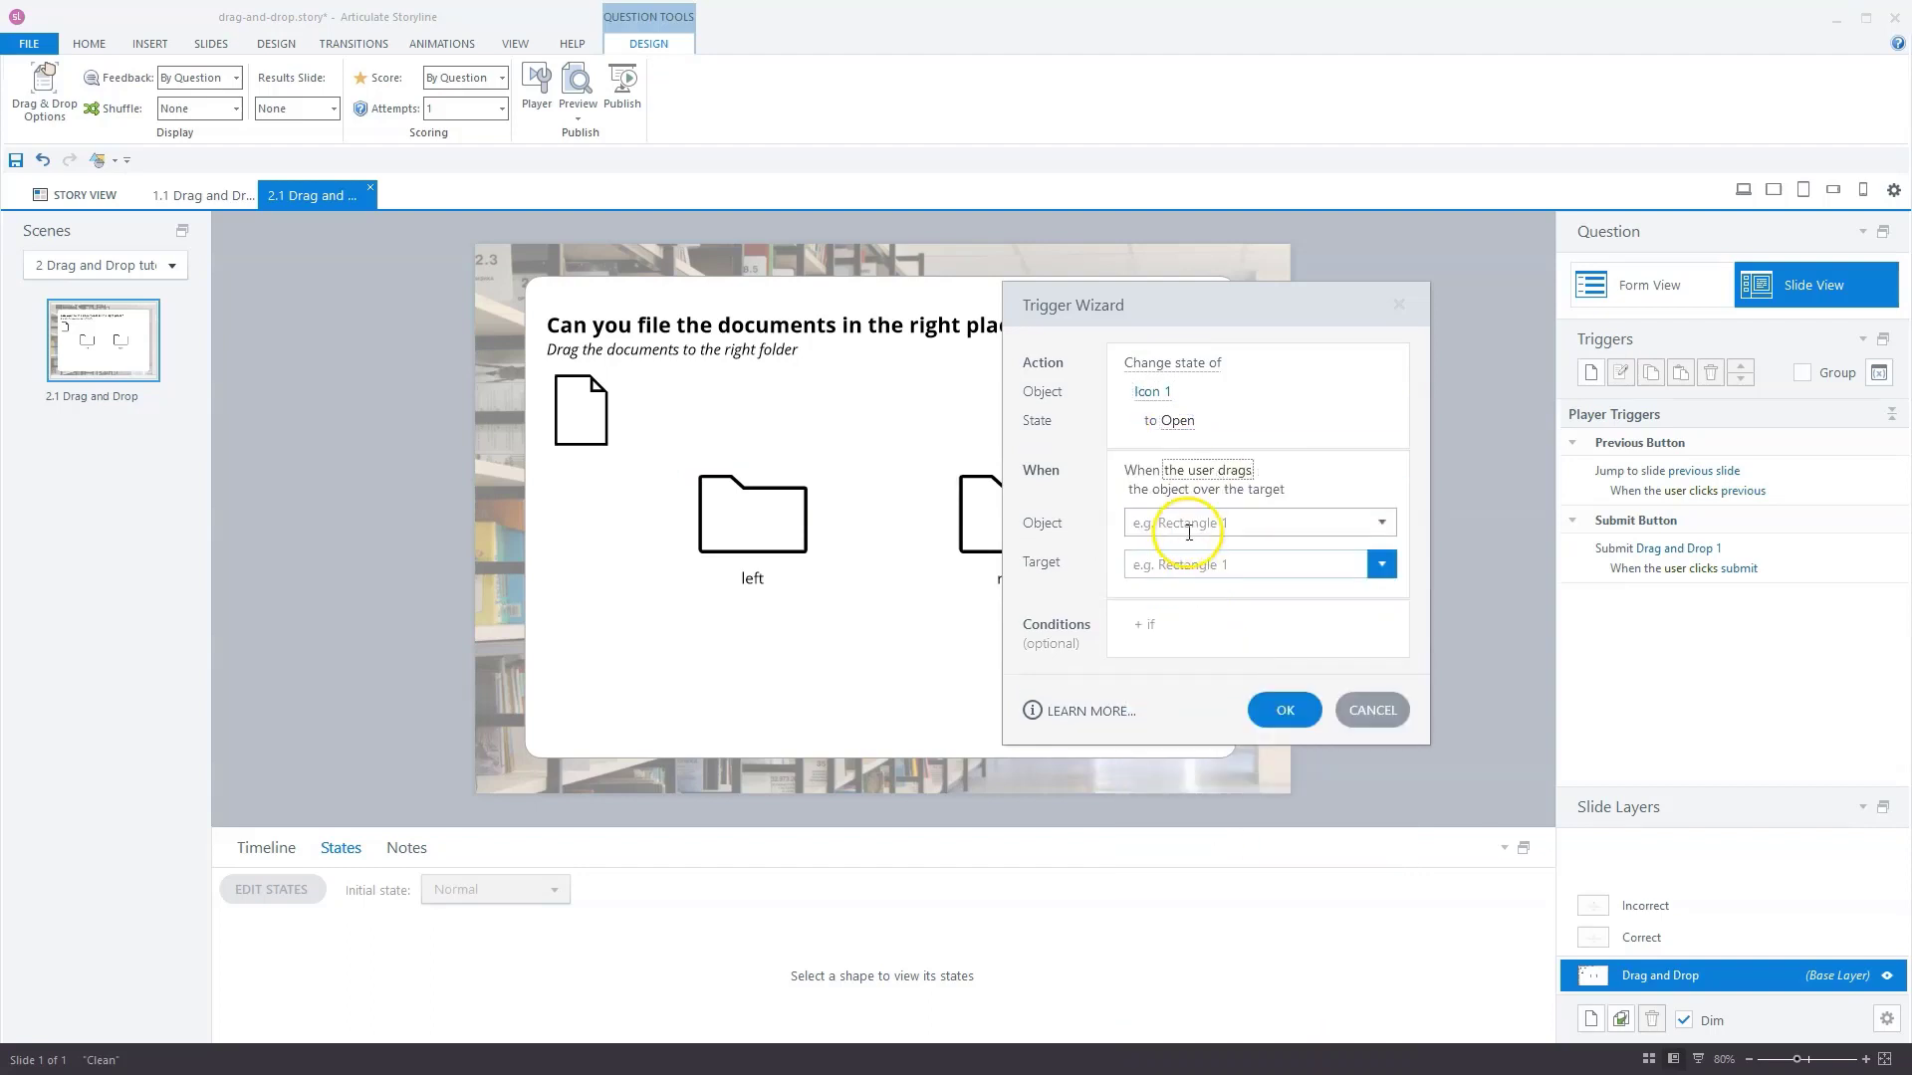
click(1229, 523)
click(1167, 645)
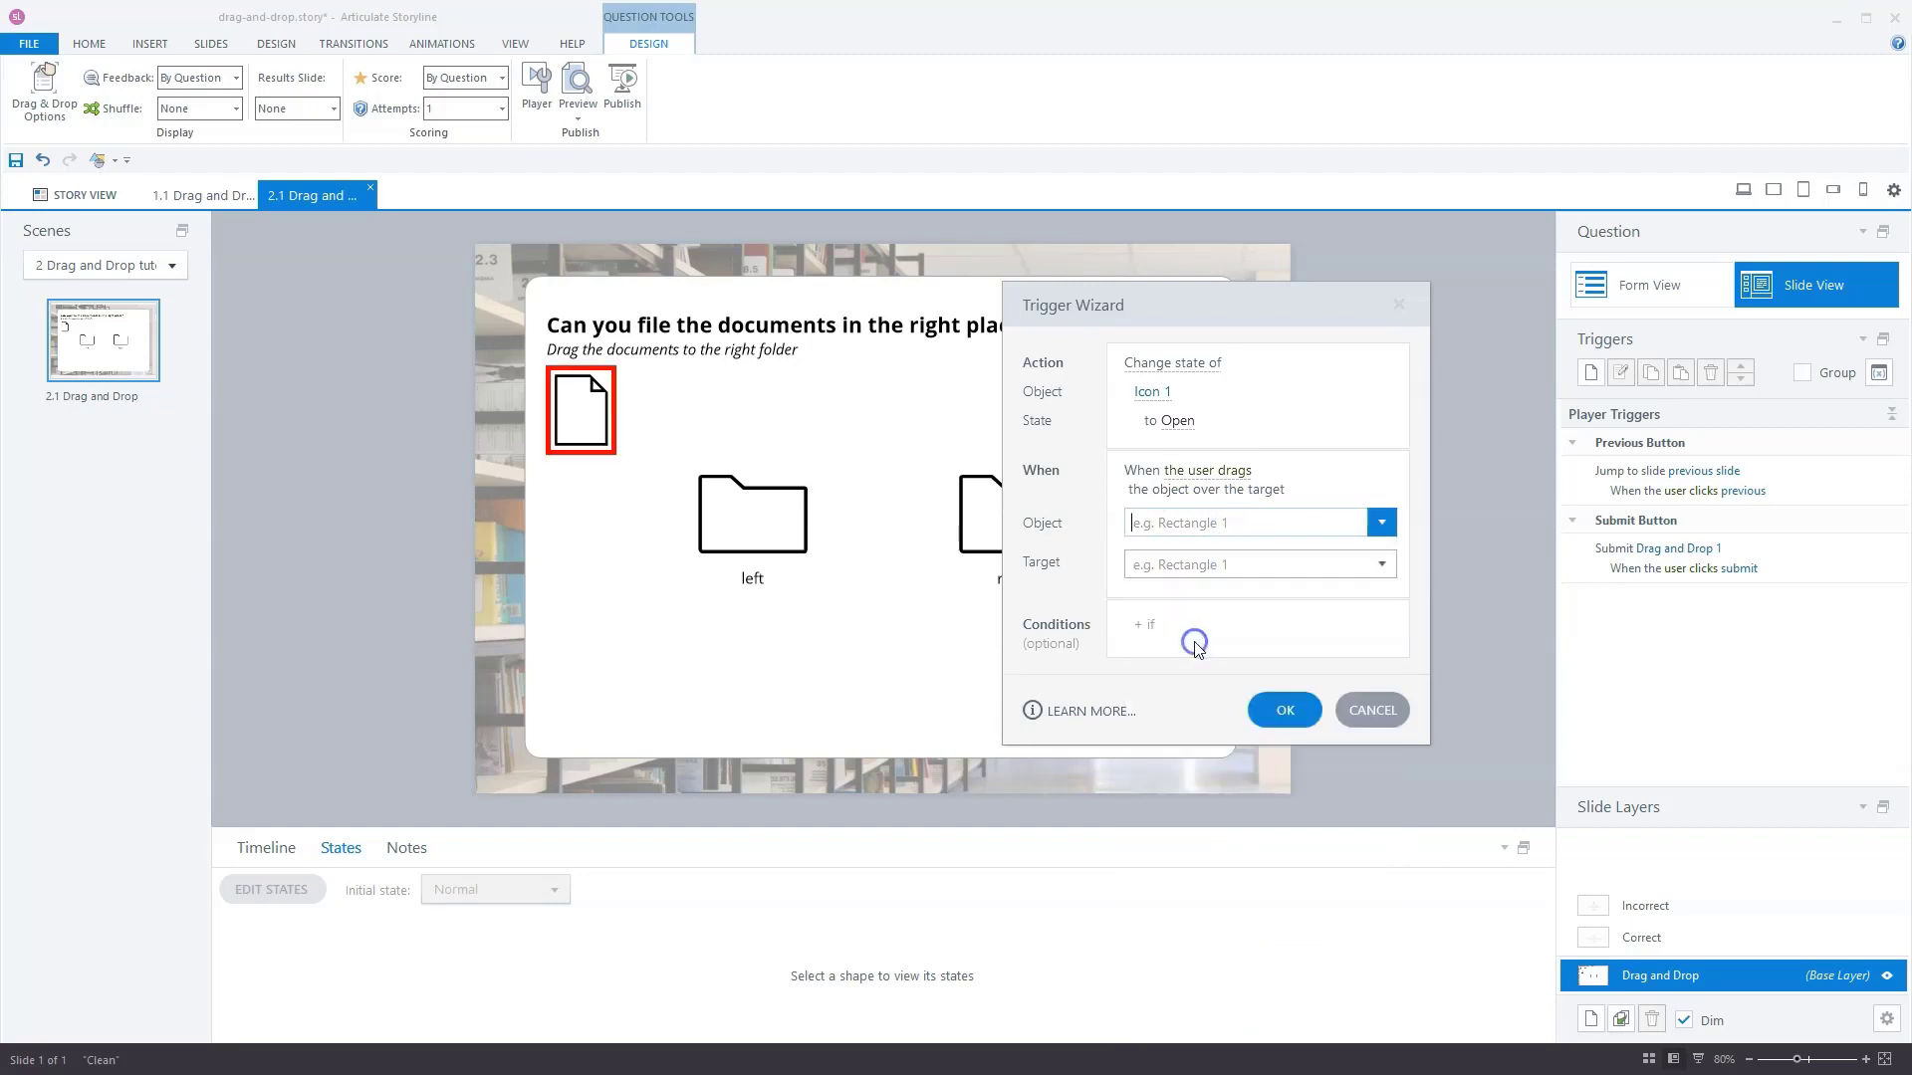
click(1193, 555)
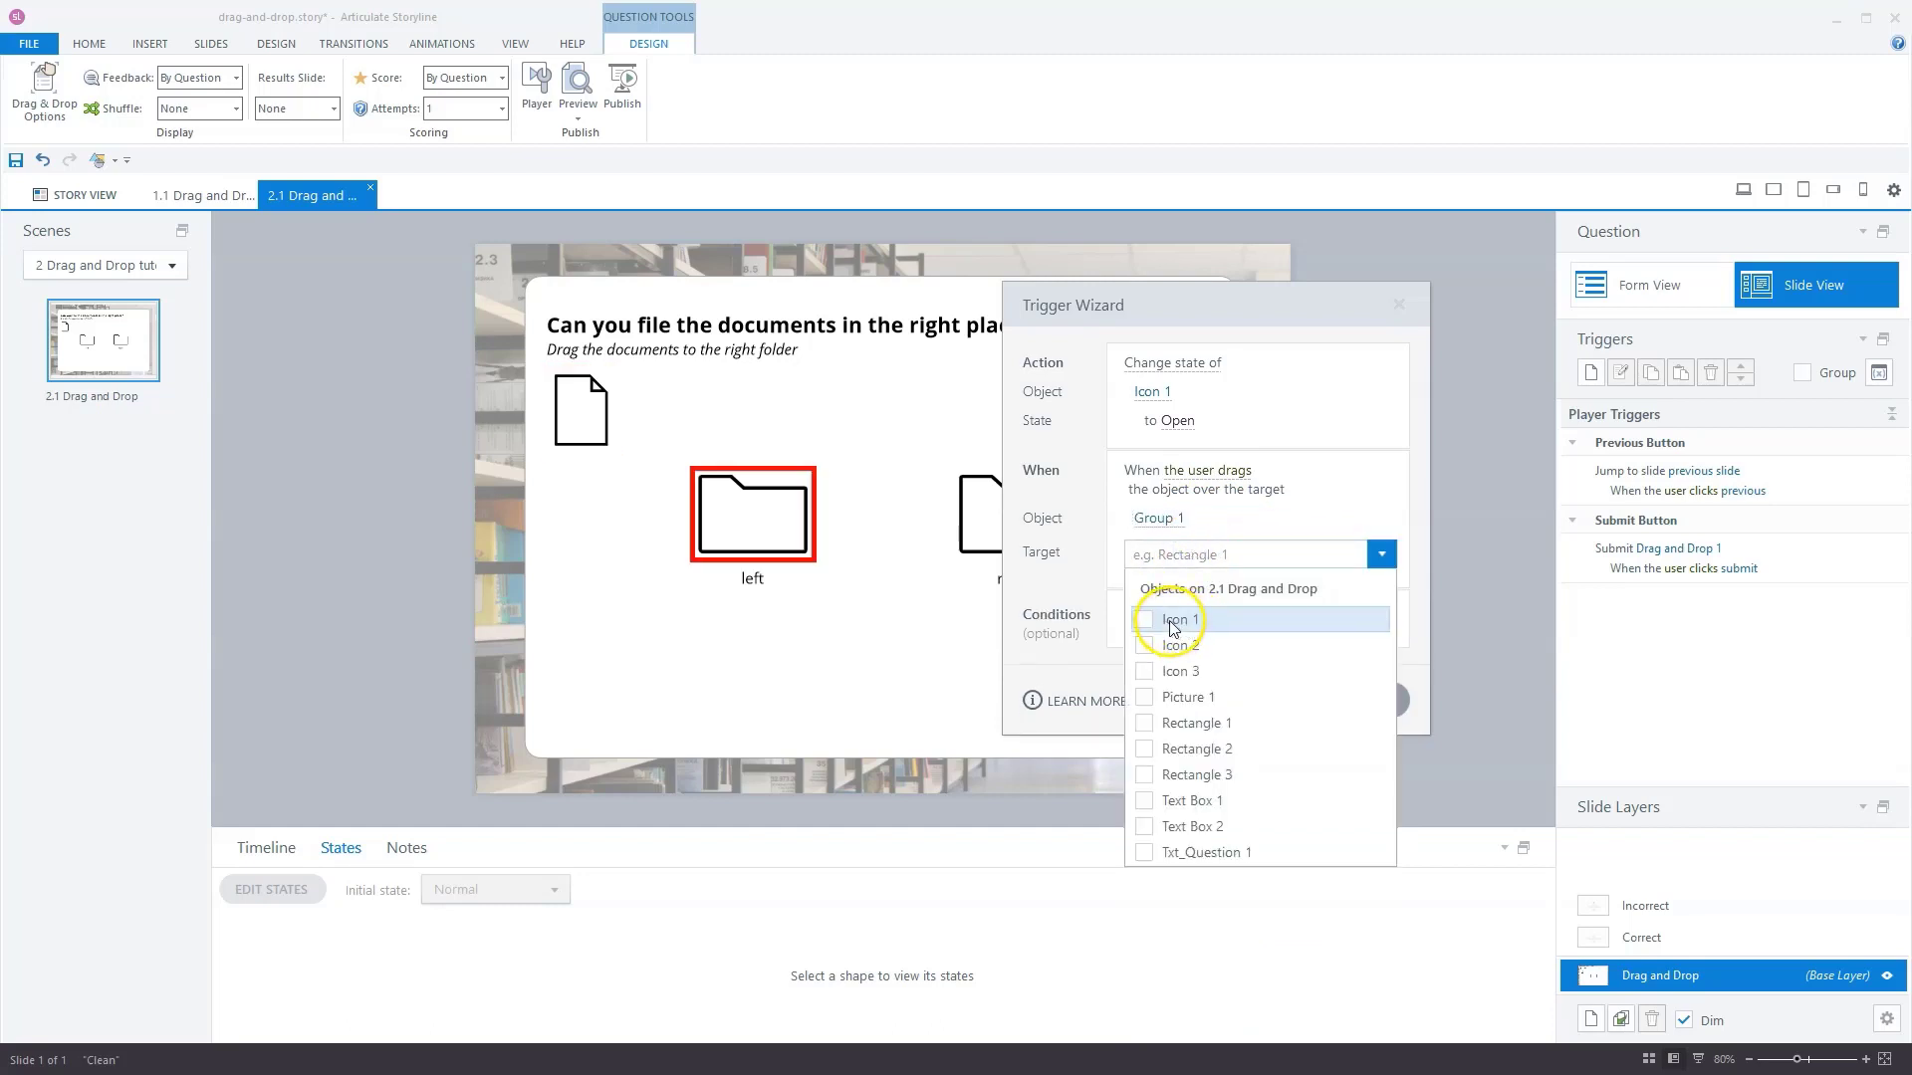
click(1145, 621)
click(1280, 715)
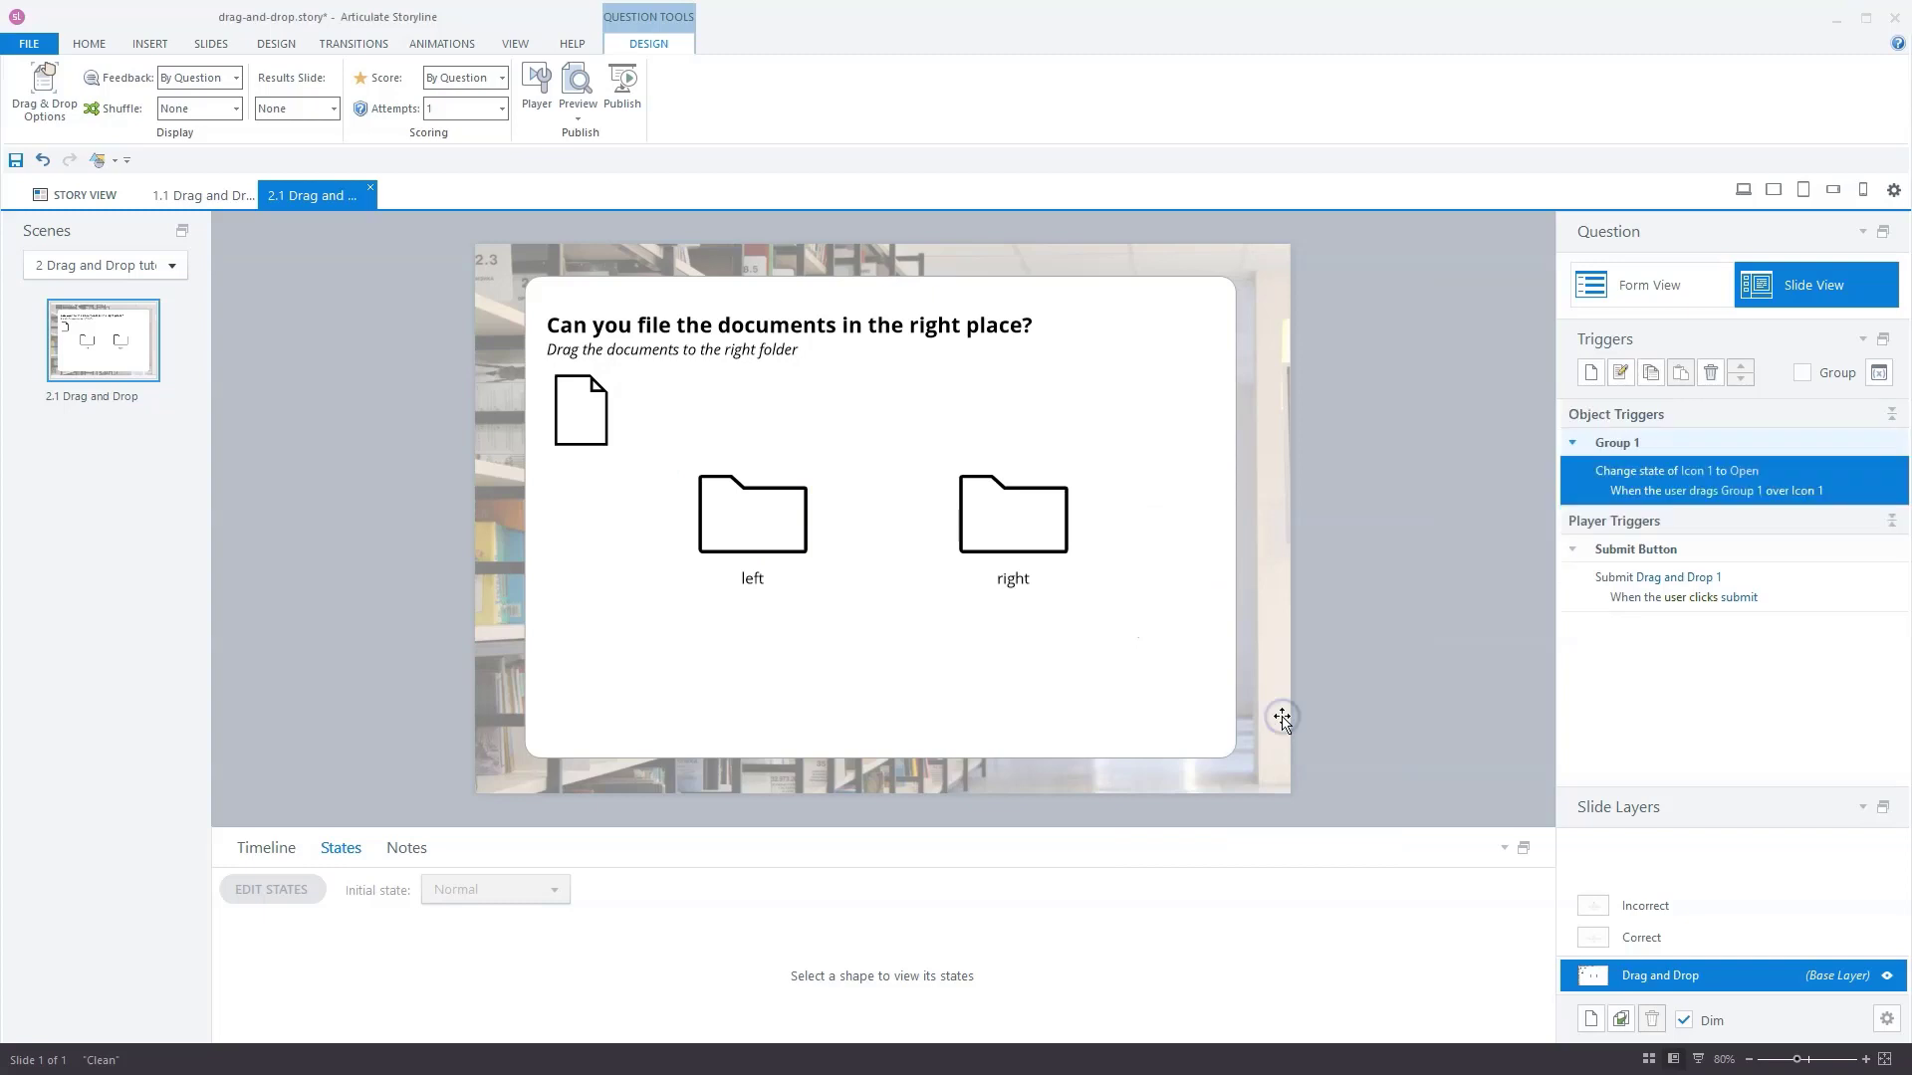
- Preview this slide and test dragging the document over the left folder, closing the preview at the end
click(578, 119)
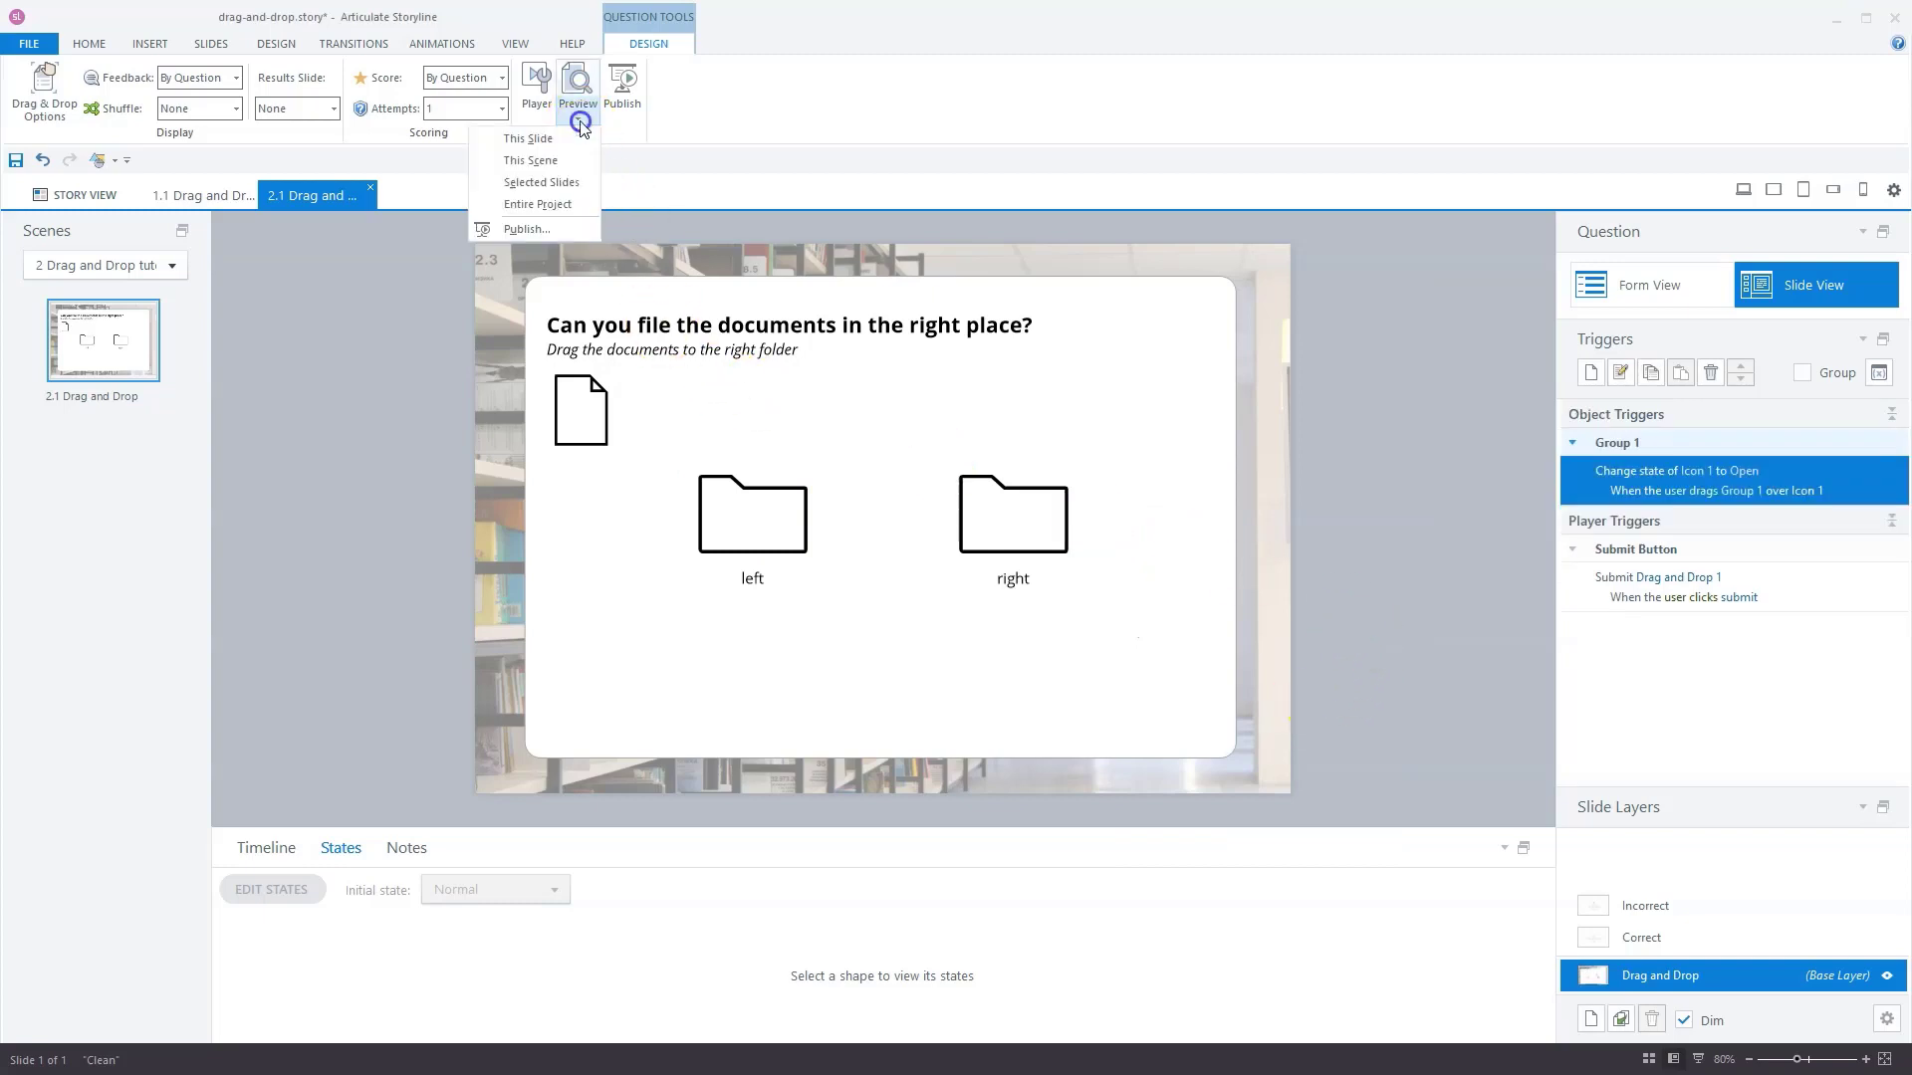
click(533, 140)
drag(755, 463, 802, 499)
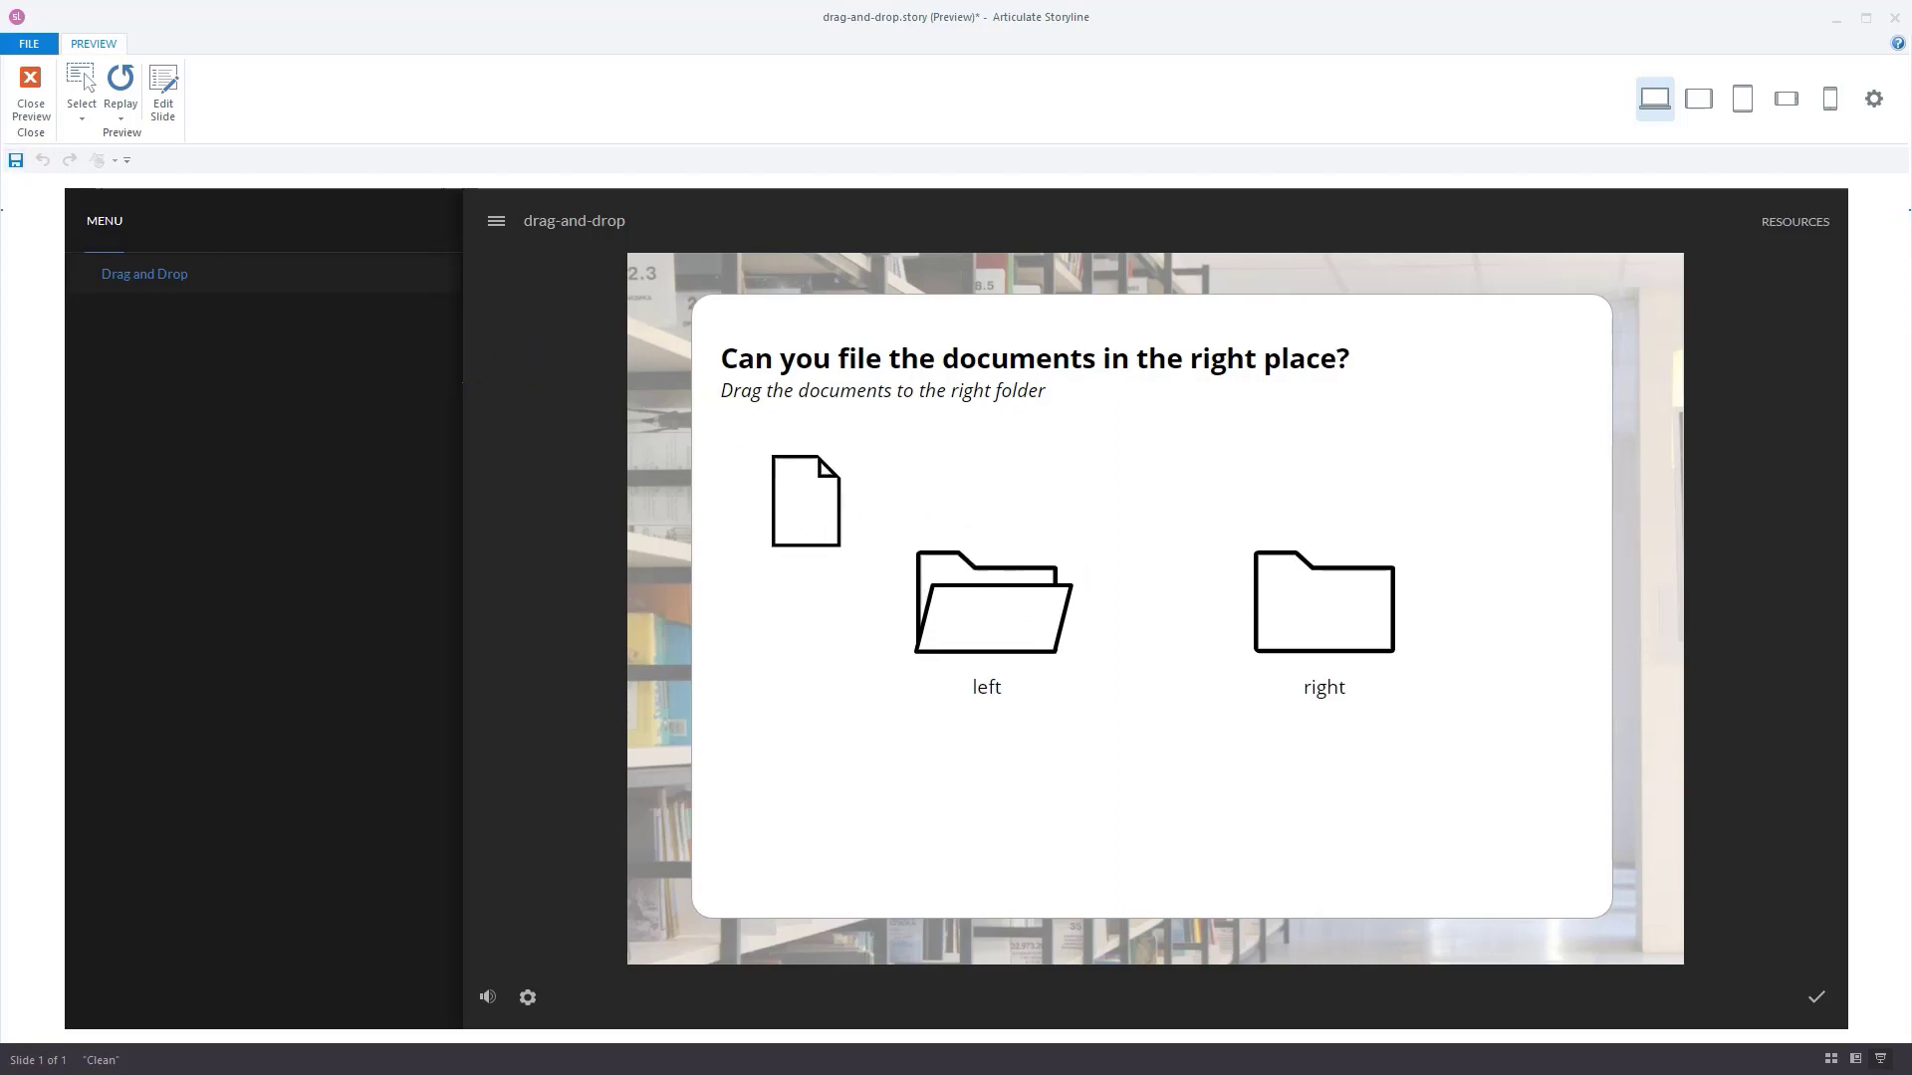
click(31, 95)
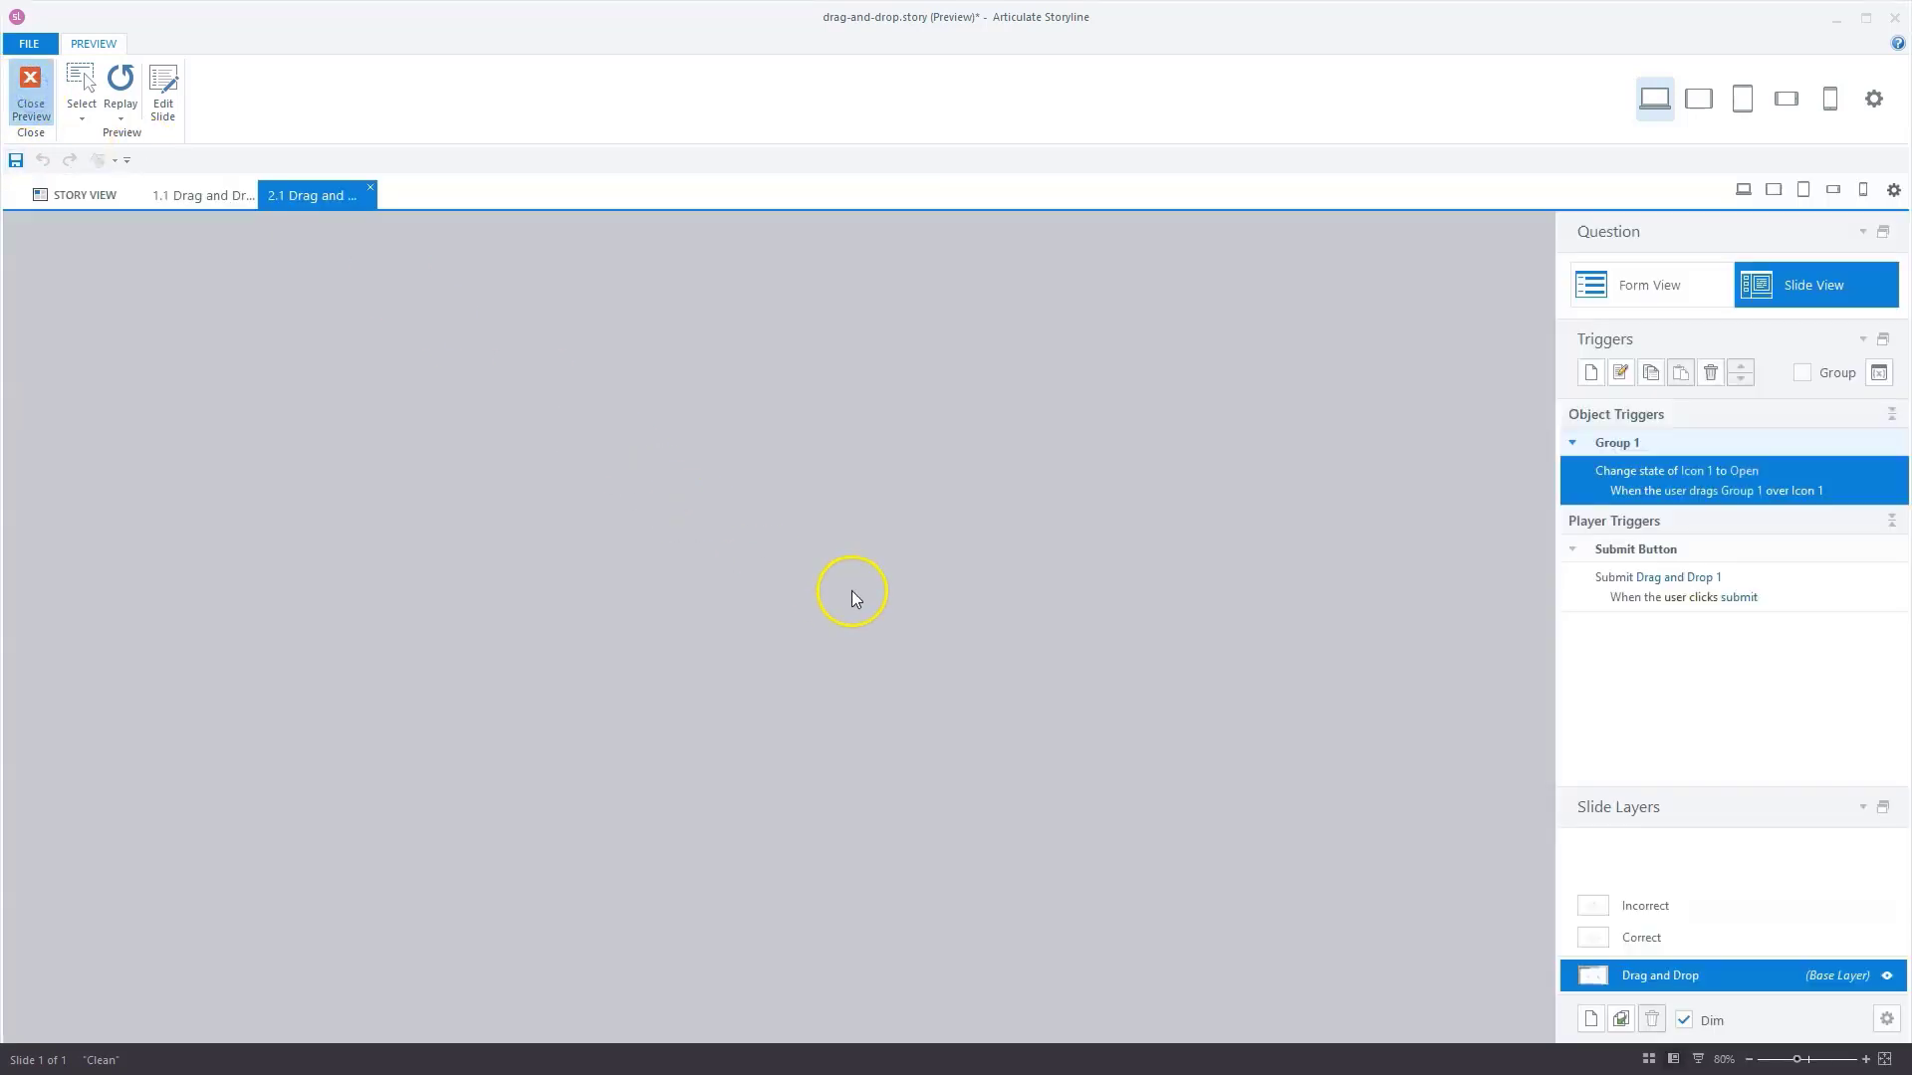
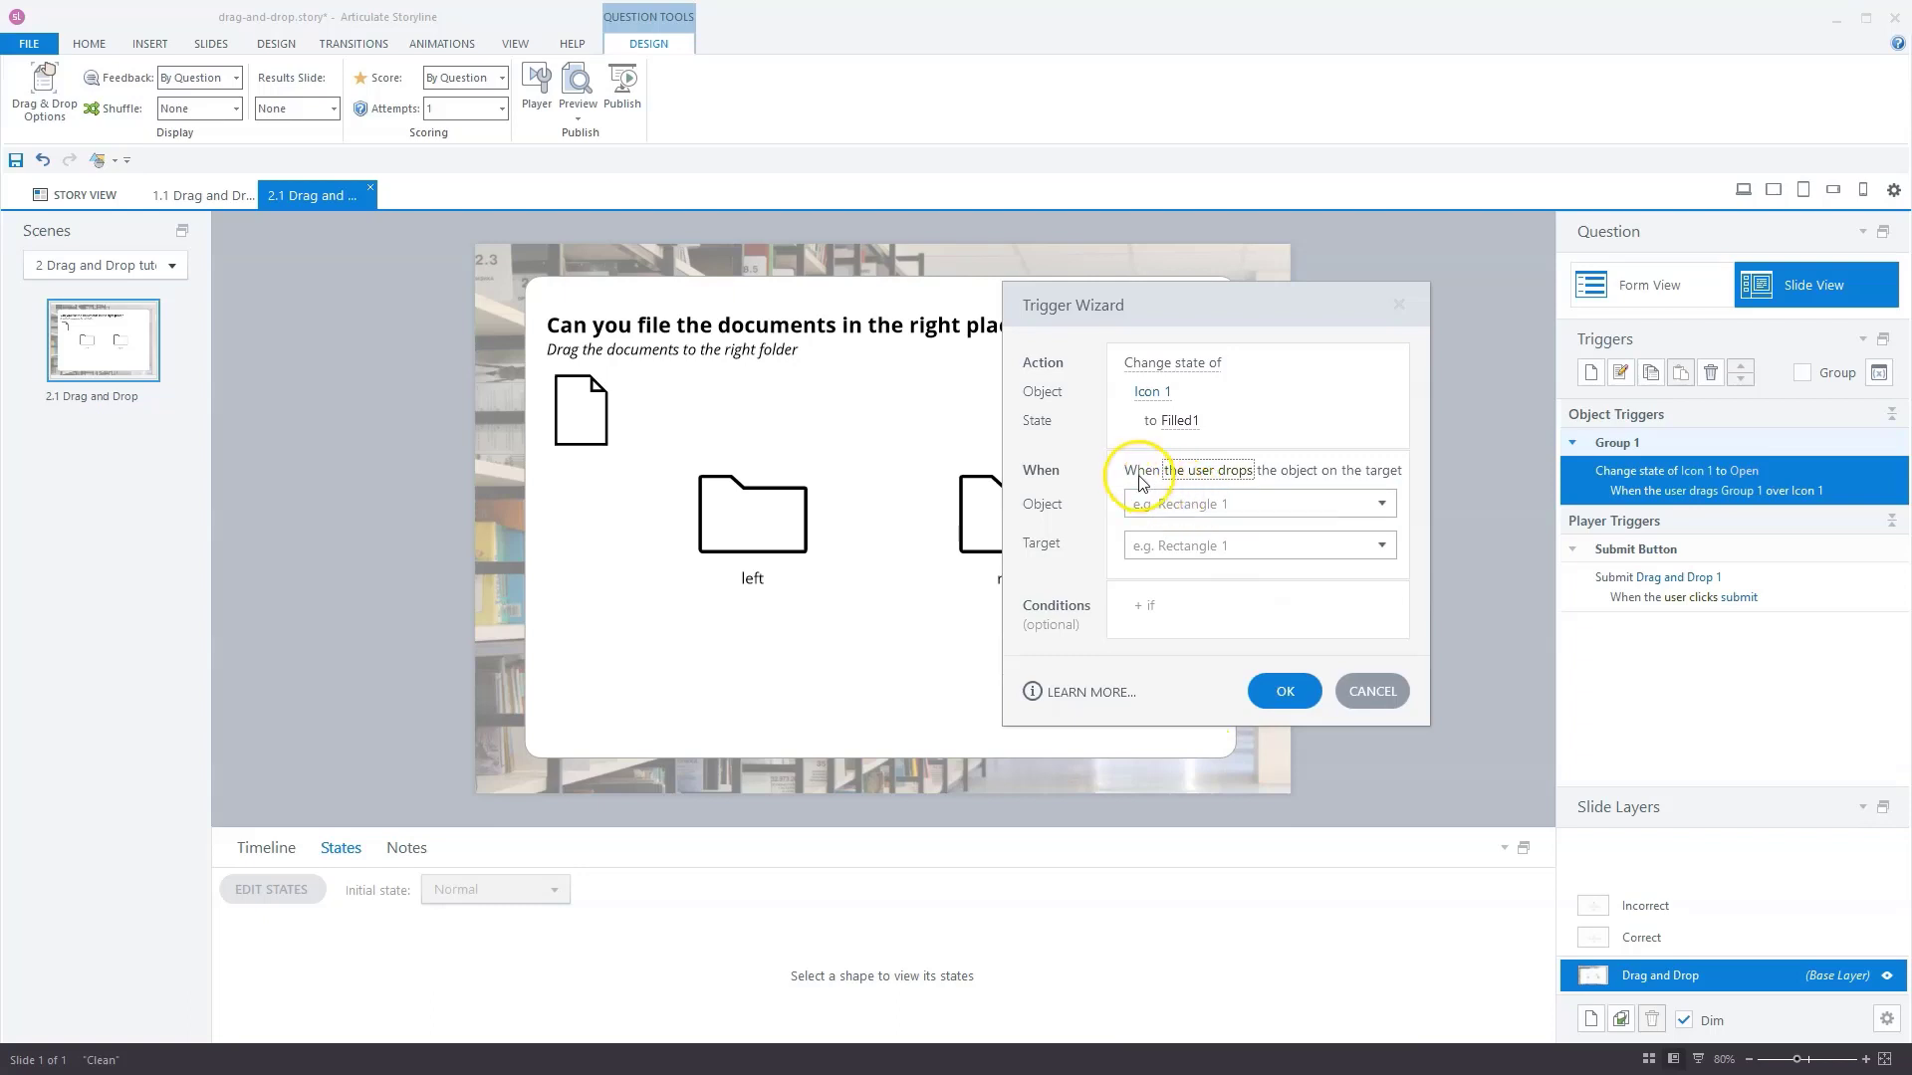
- Complete the trigger changing Icon 1 to Filled1 so it fires when Group 1 is dropped on Icon 1
click(1227, 502)
click(1212, 626)
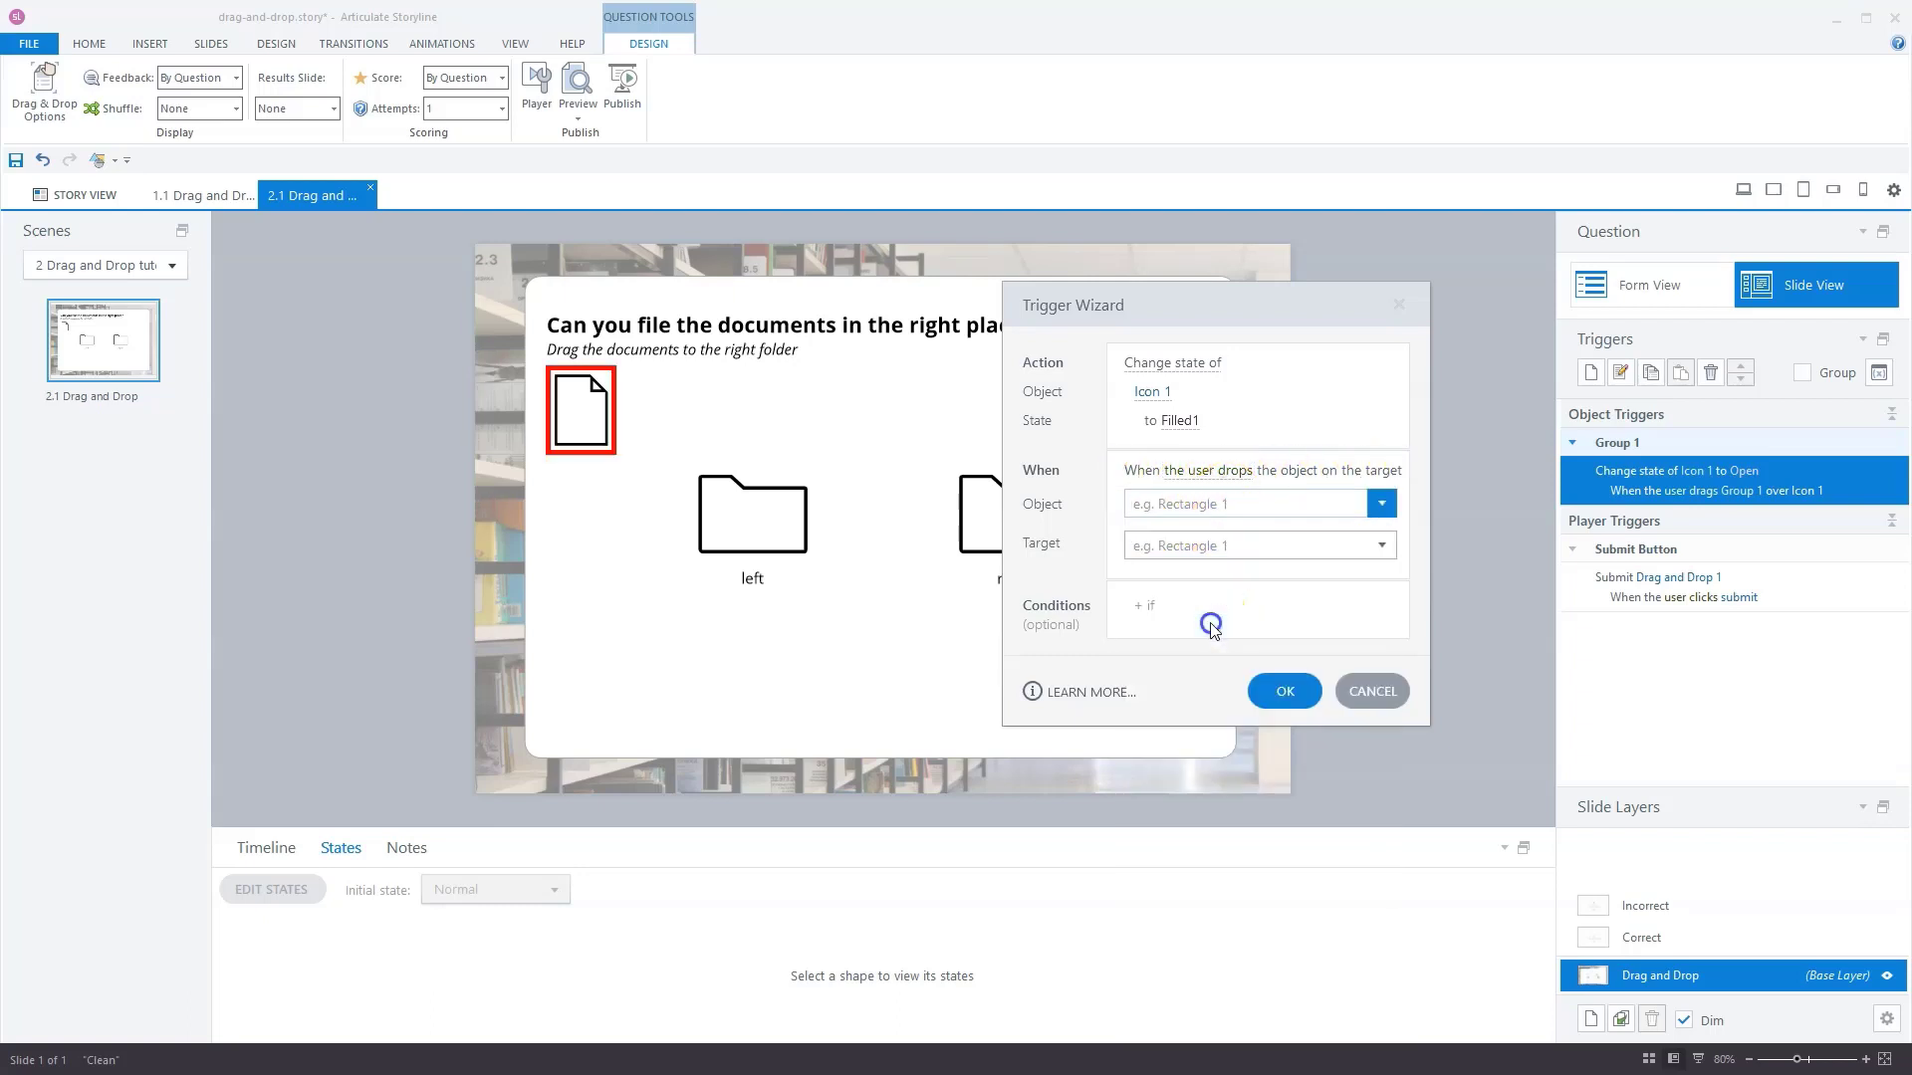
click(1209, 537)
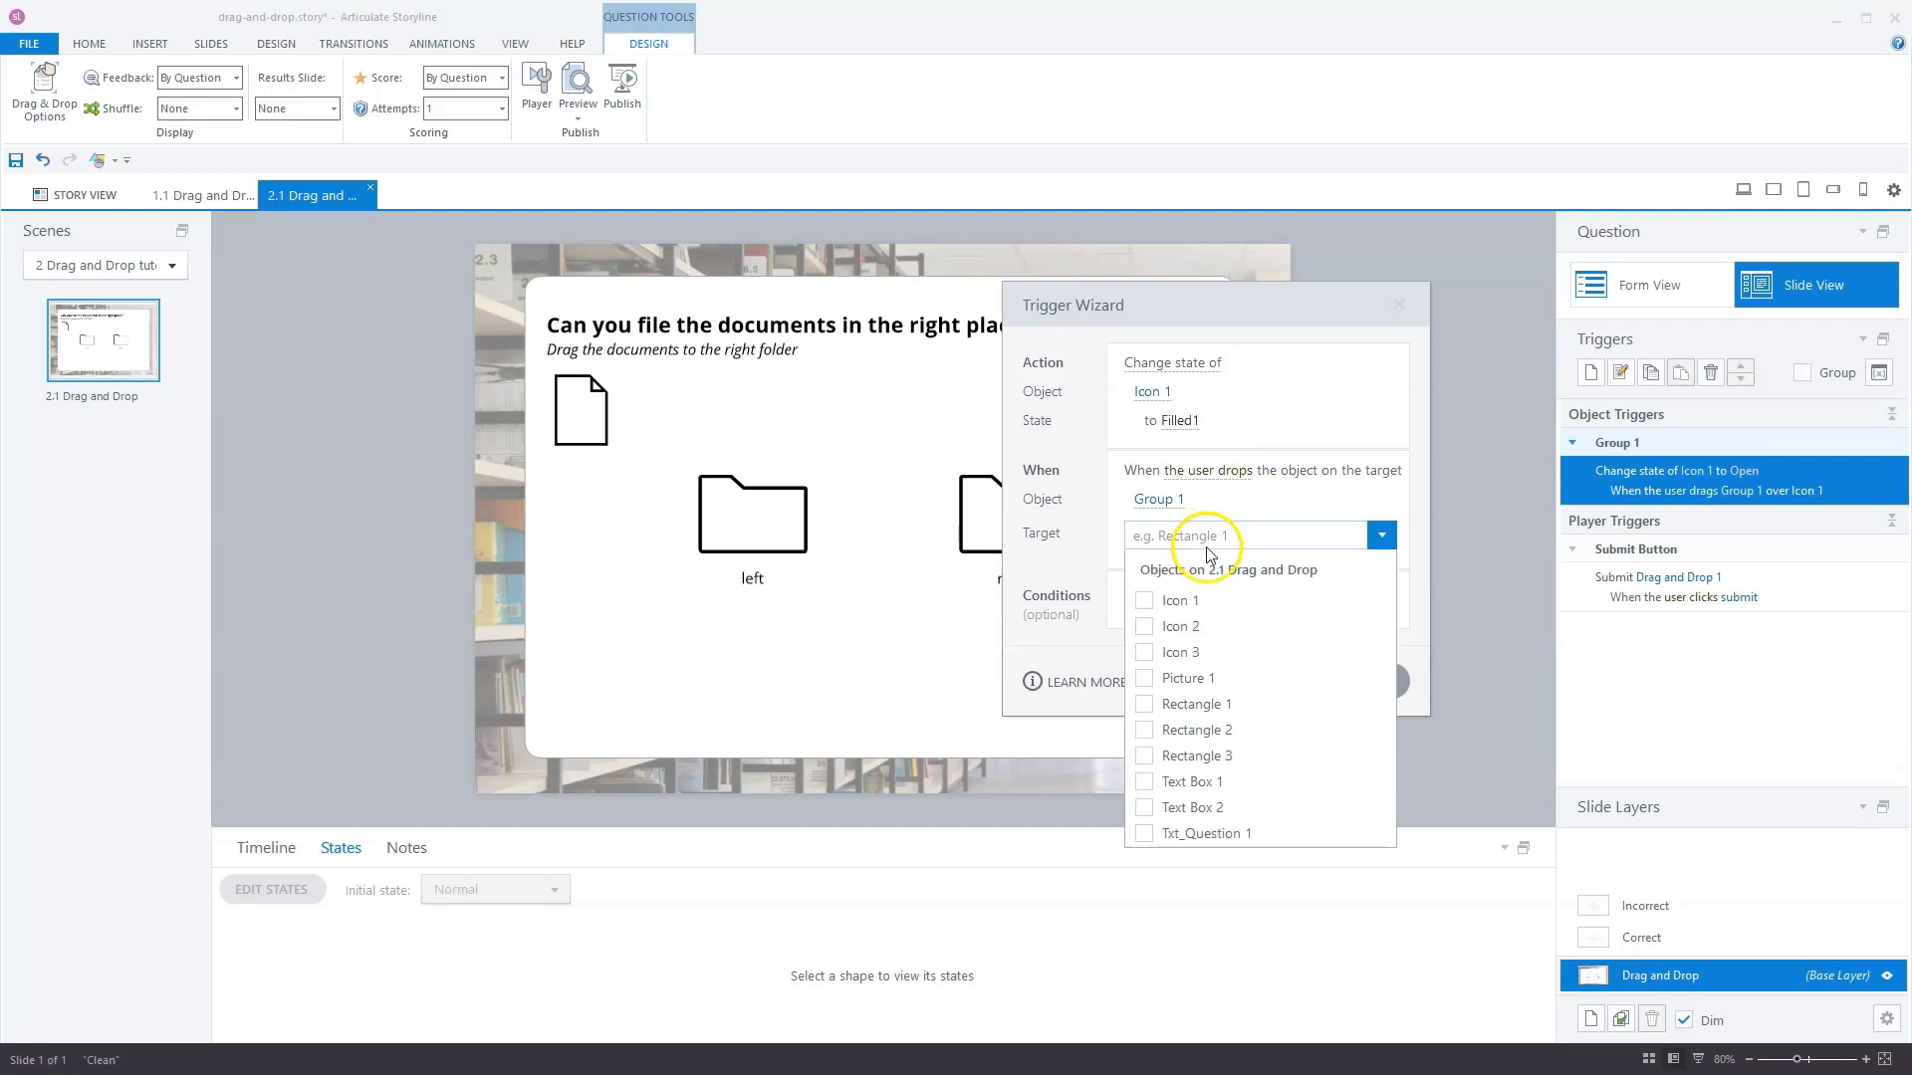
click(1094, 640)
click(1256, 681)
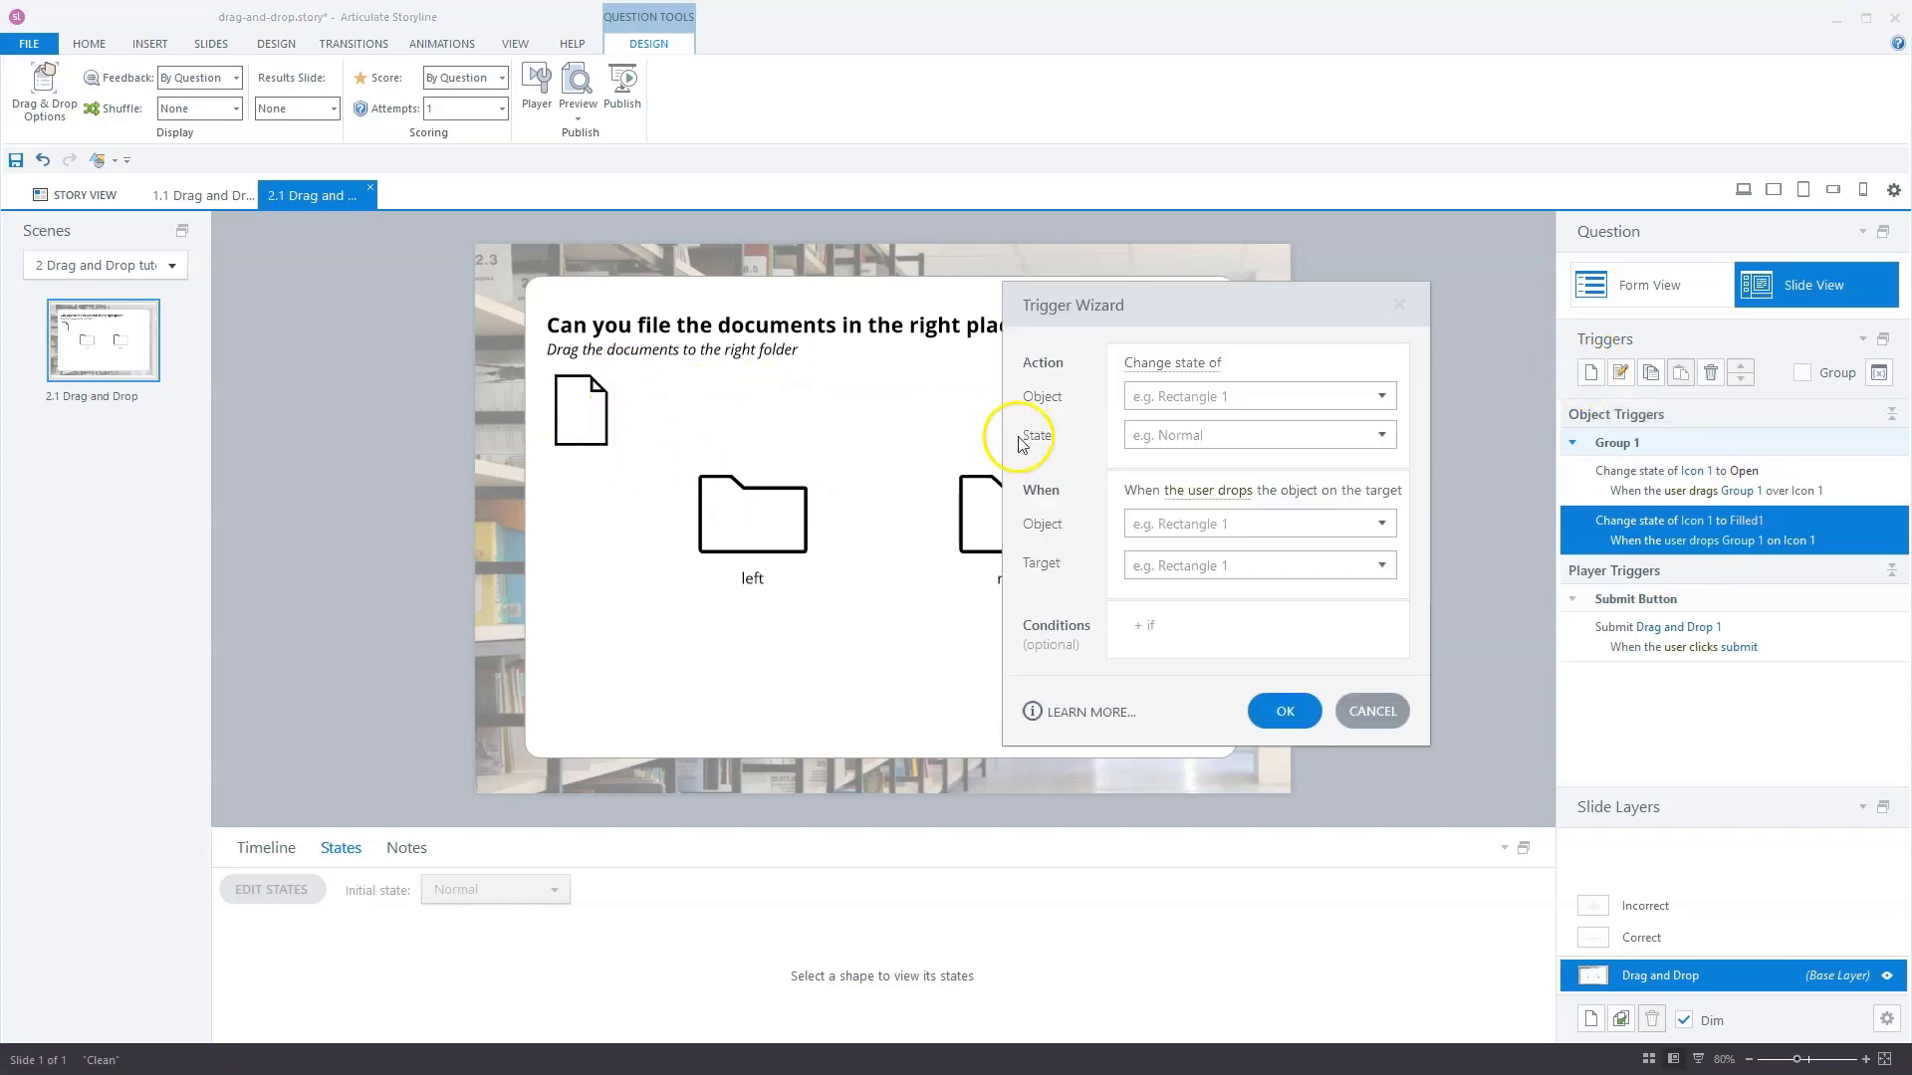
click(1190, 364)
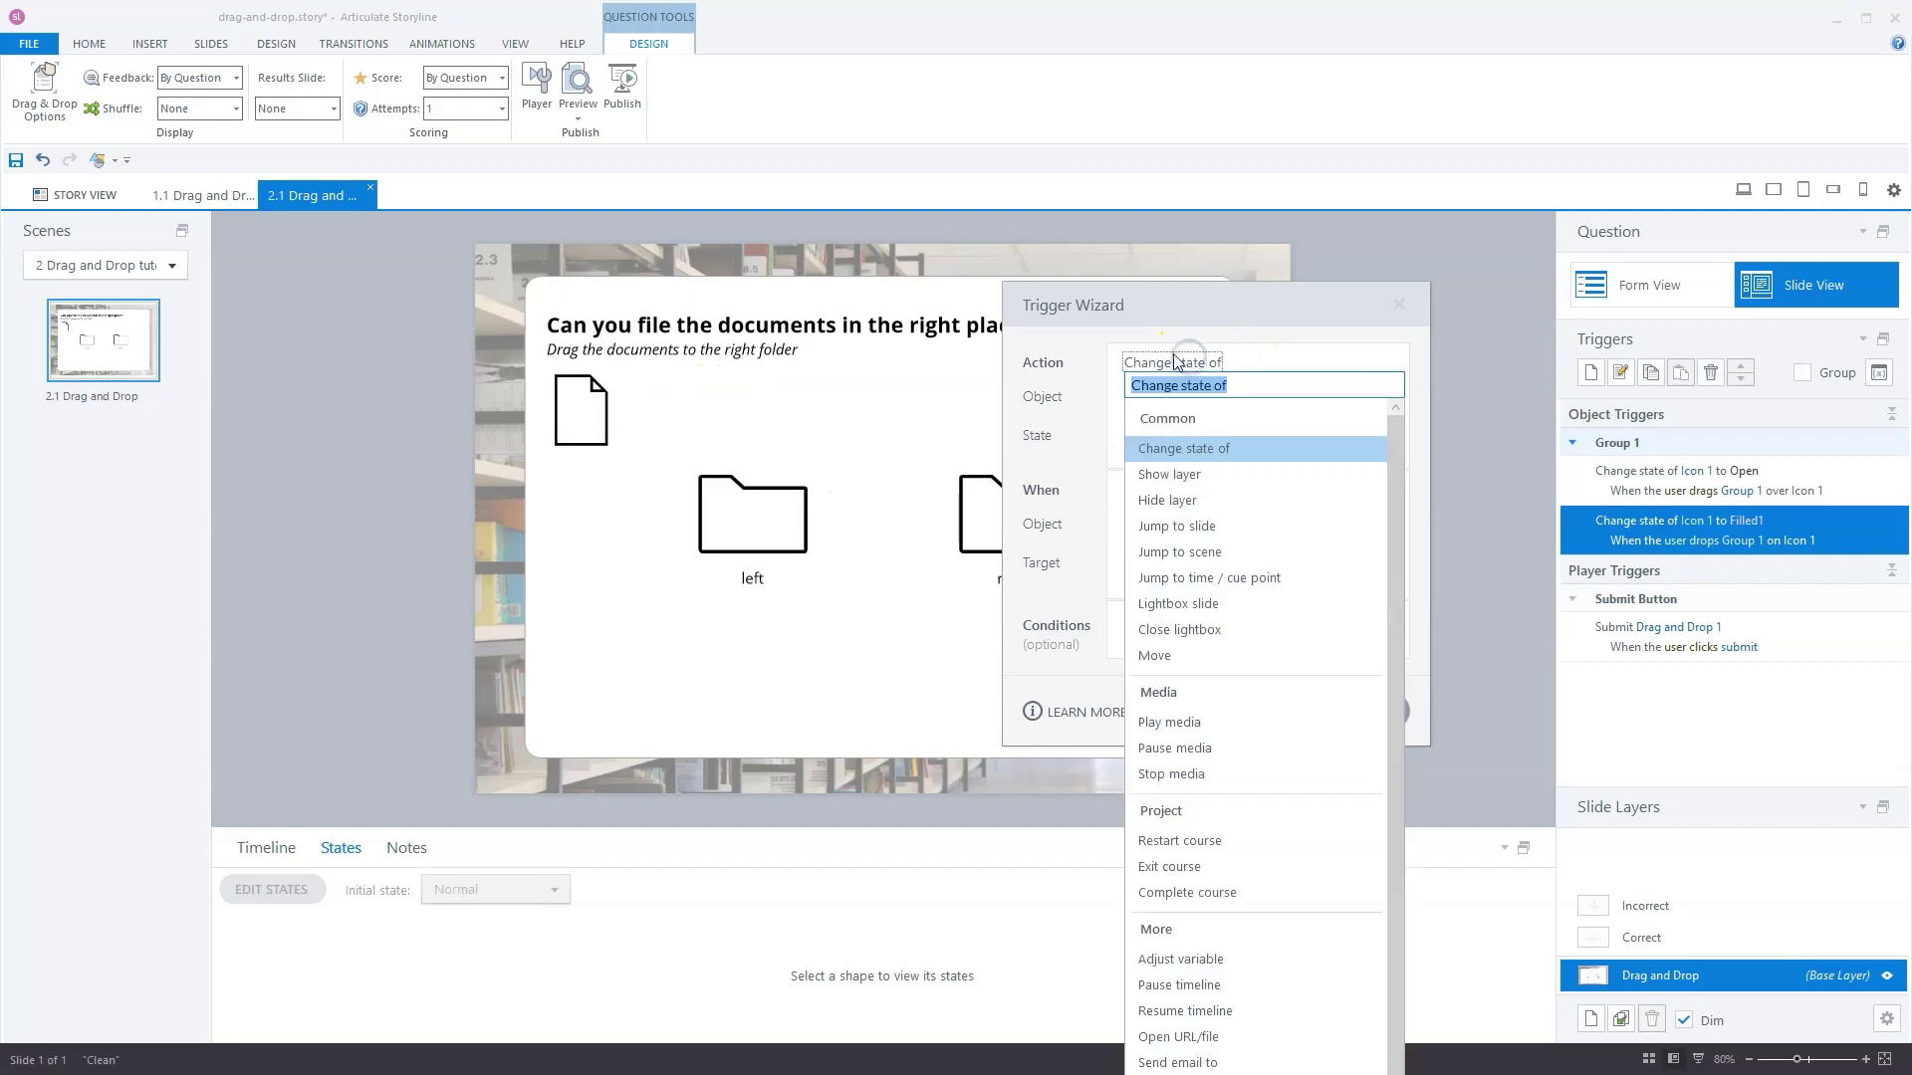
click(1102, 368)
click(1243, 396)
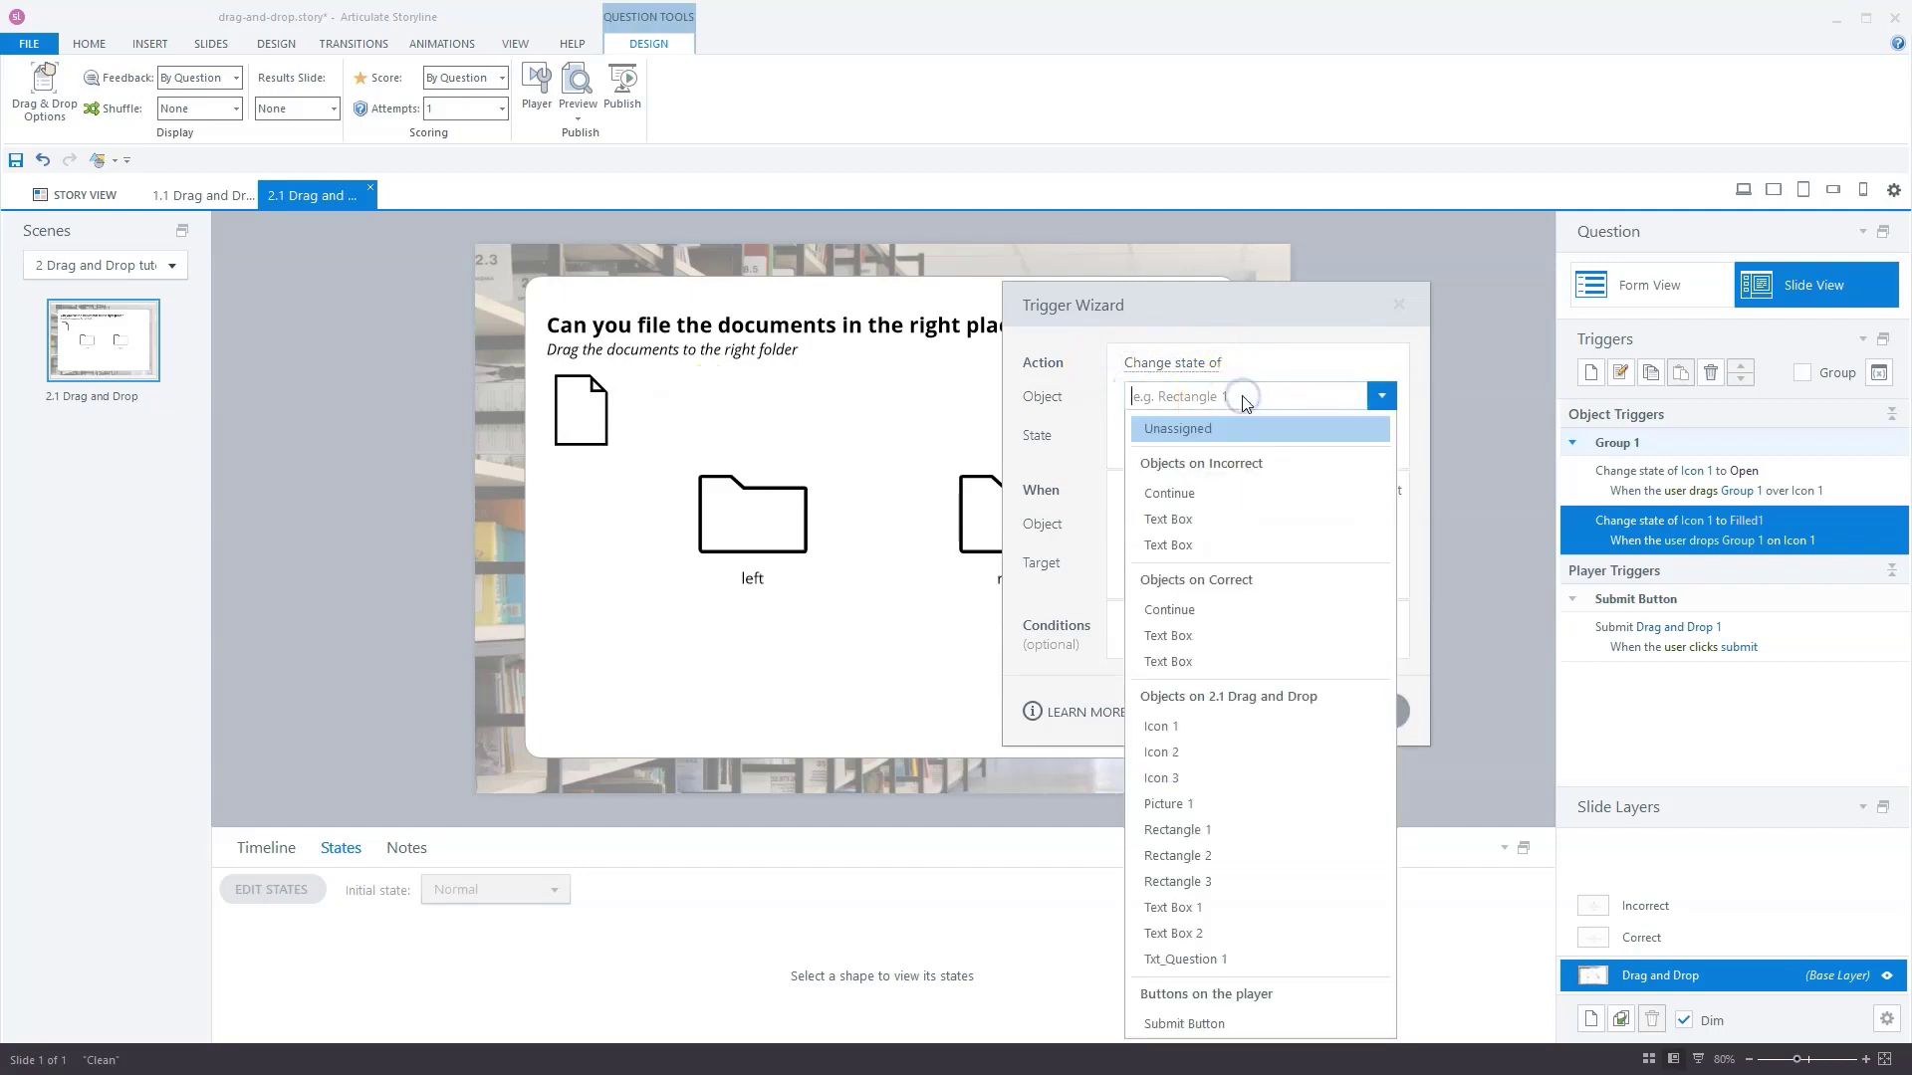
click(1083, 670)
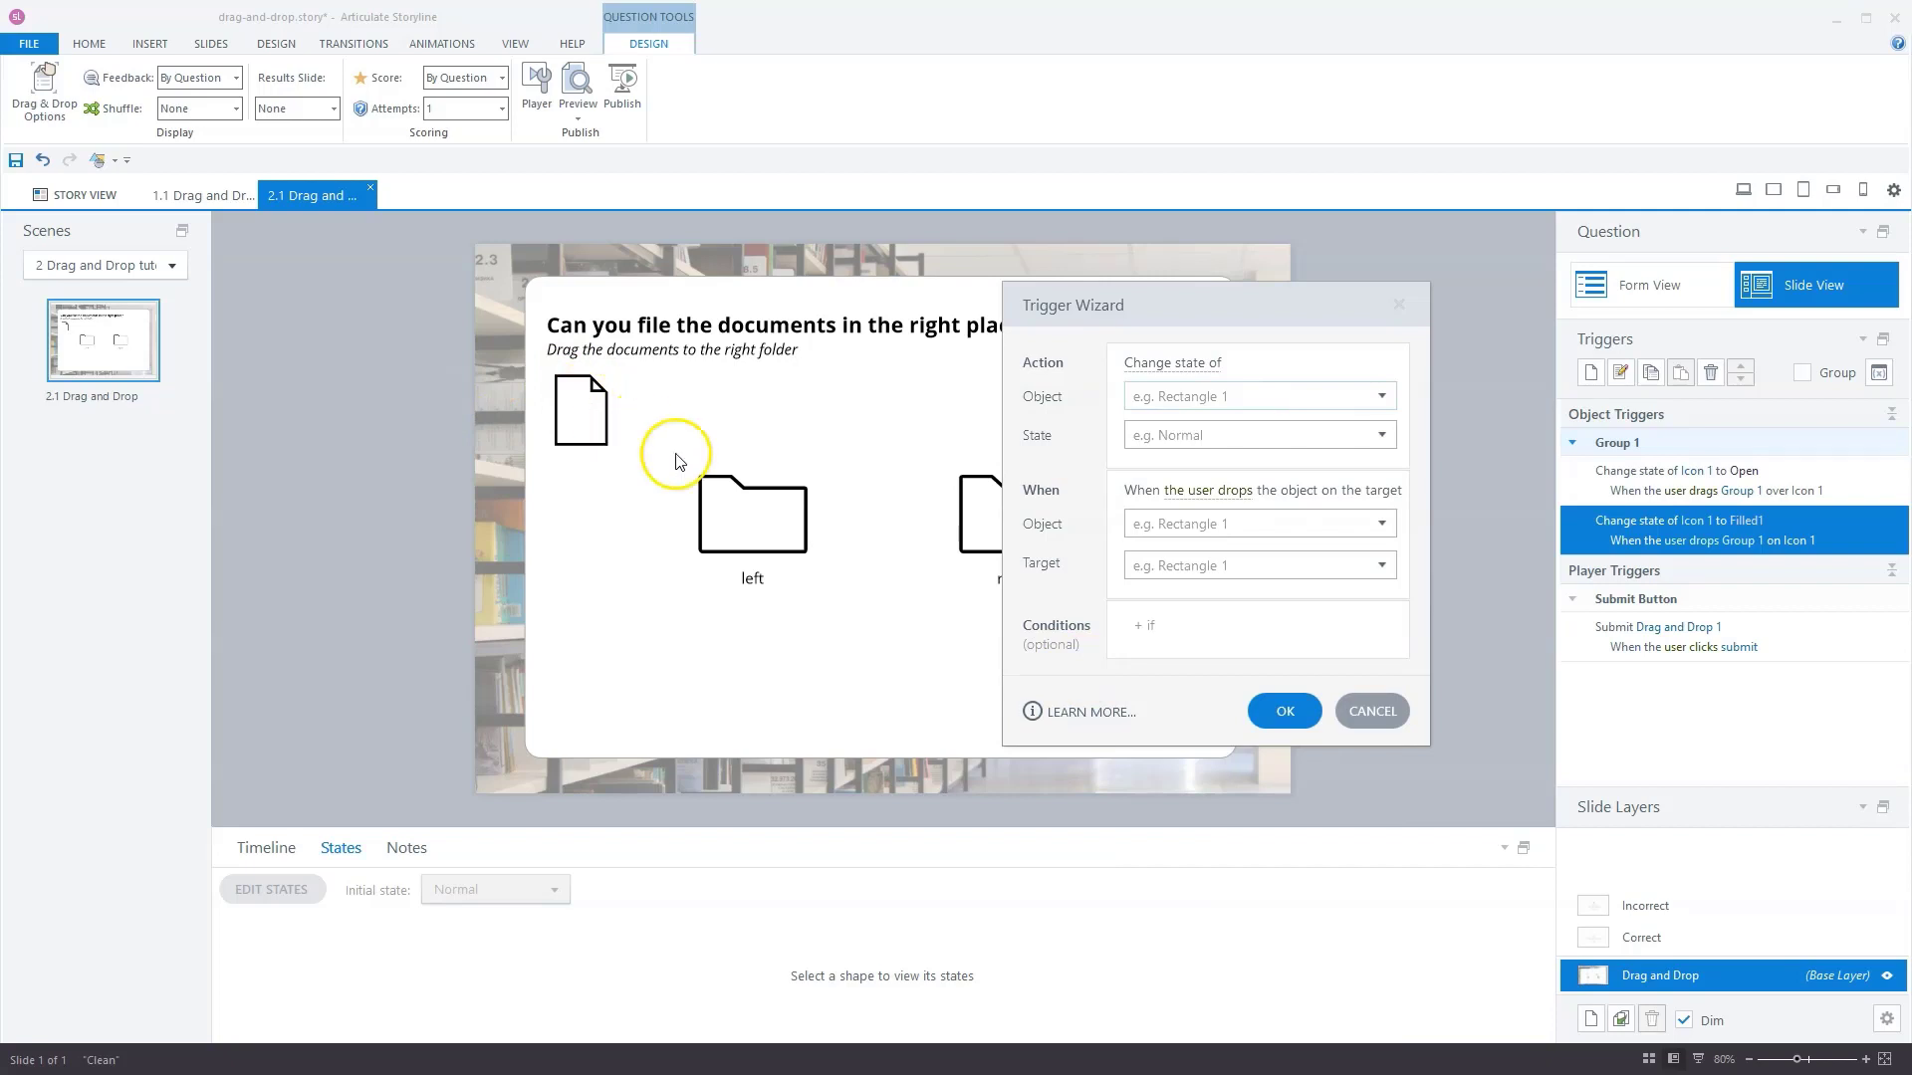
click(1376, 713)
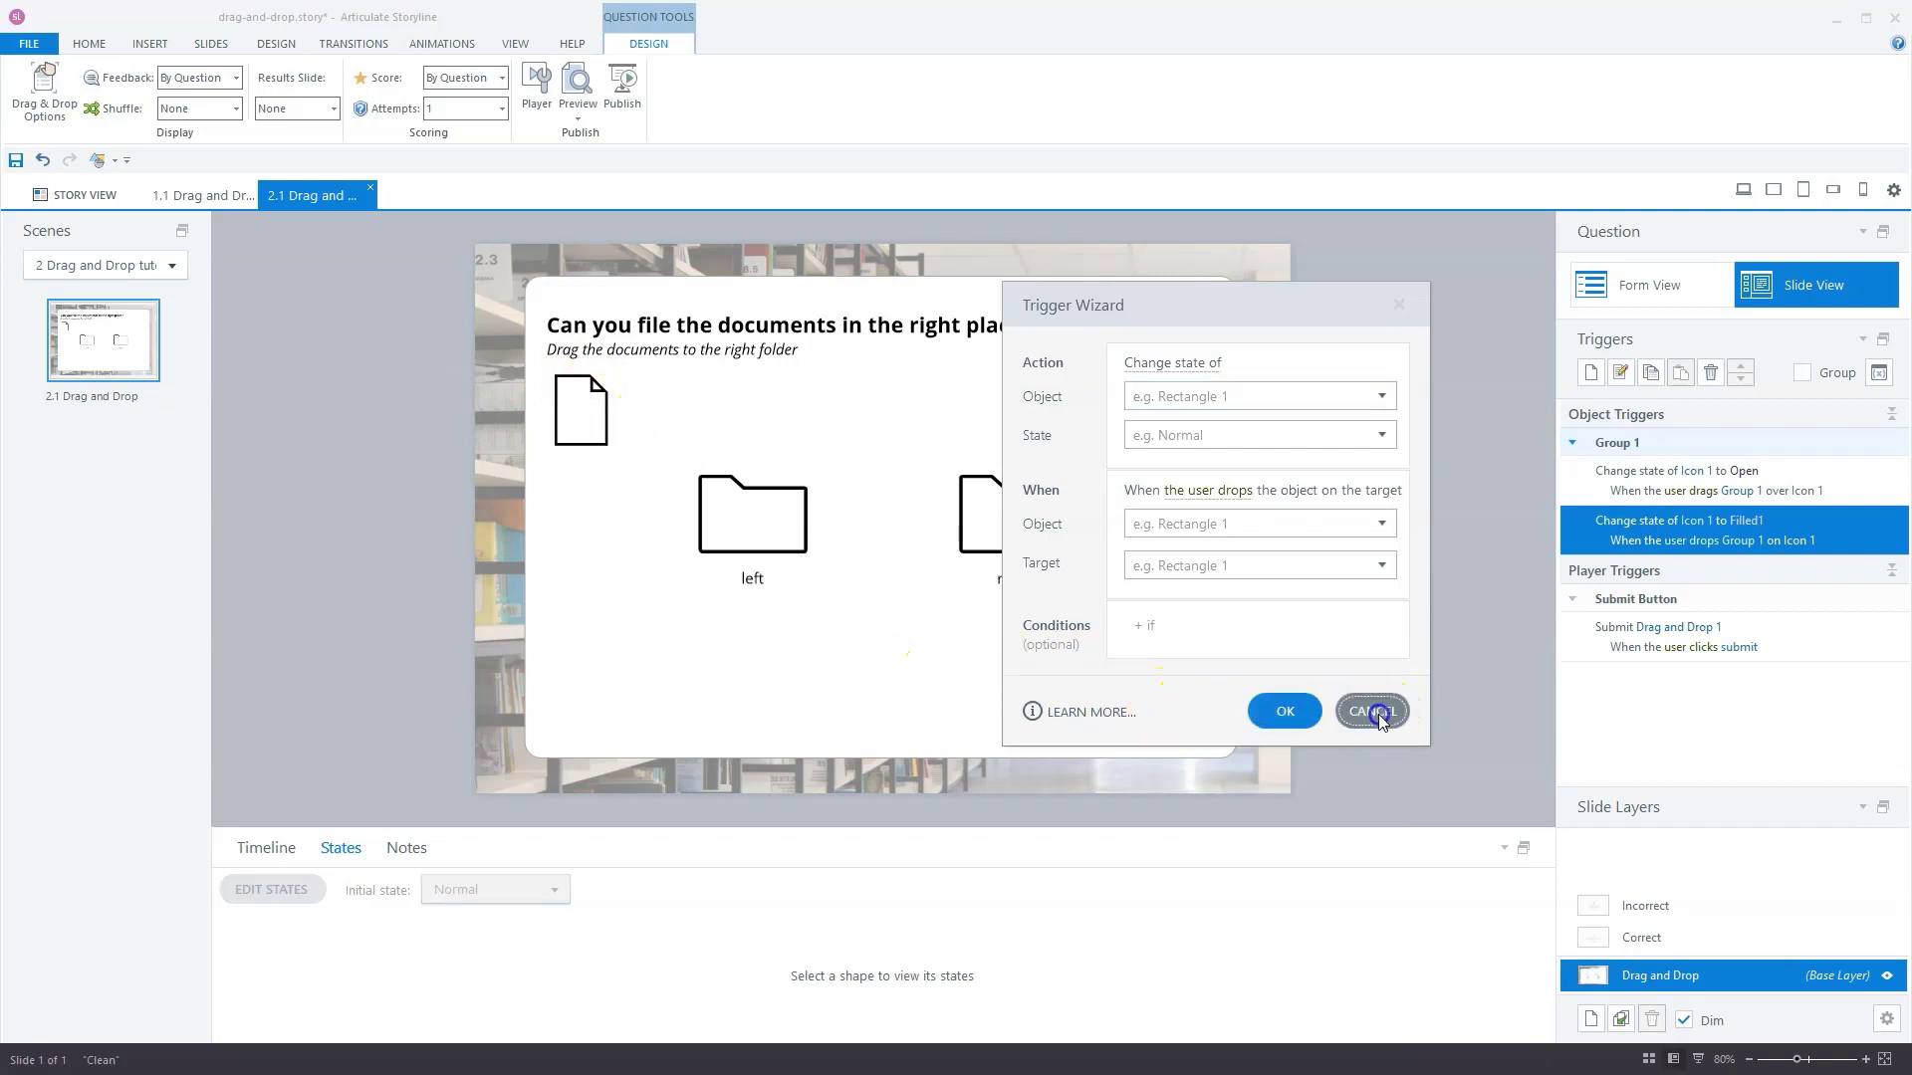
- Ungroup the document group, Group 1, into its icon and rectangles
click(565, 426)
click(266, 859)
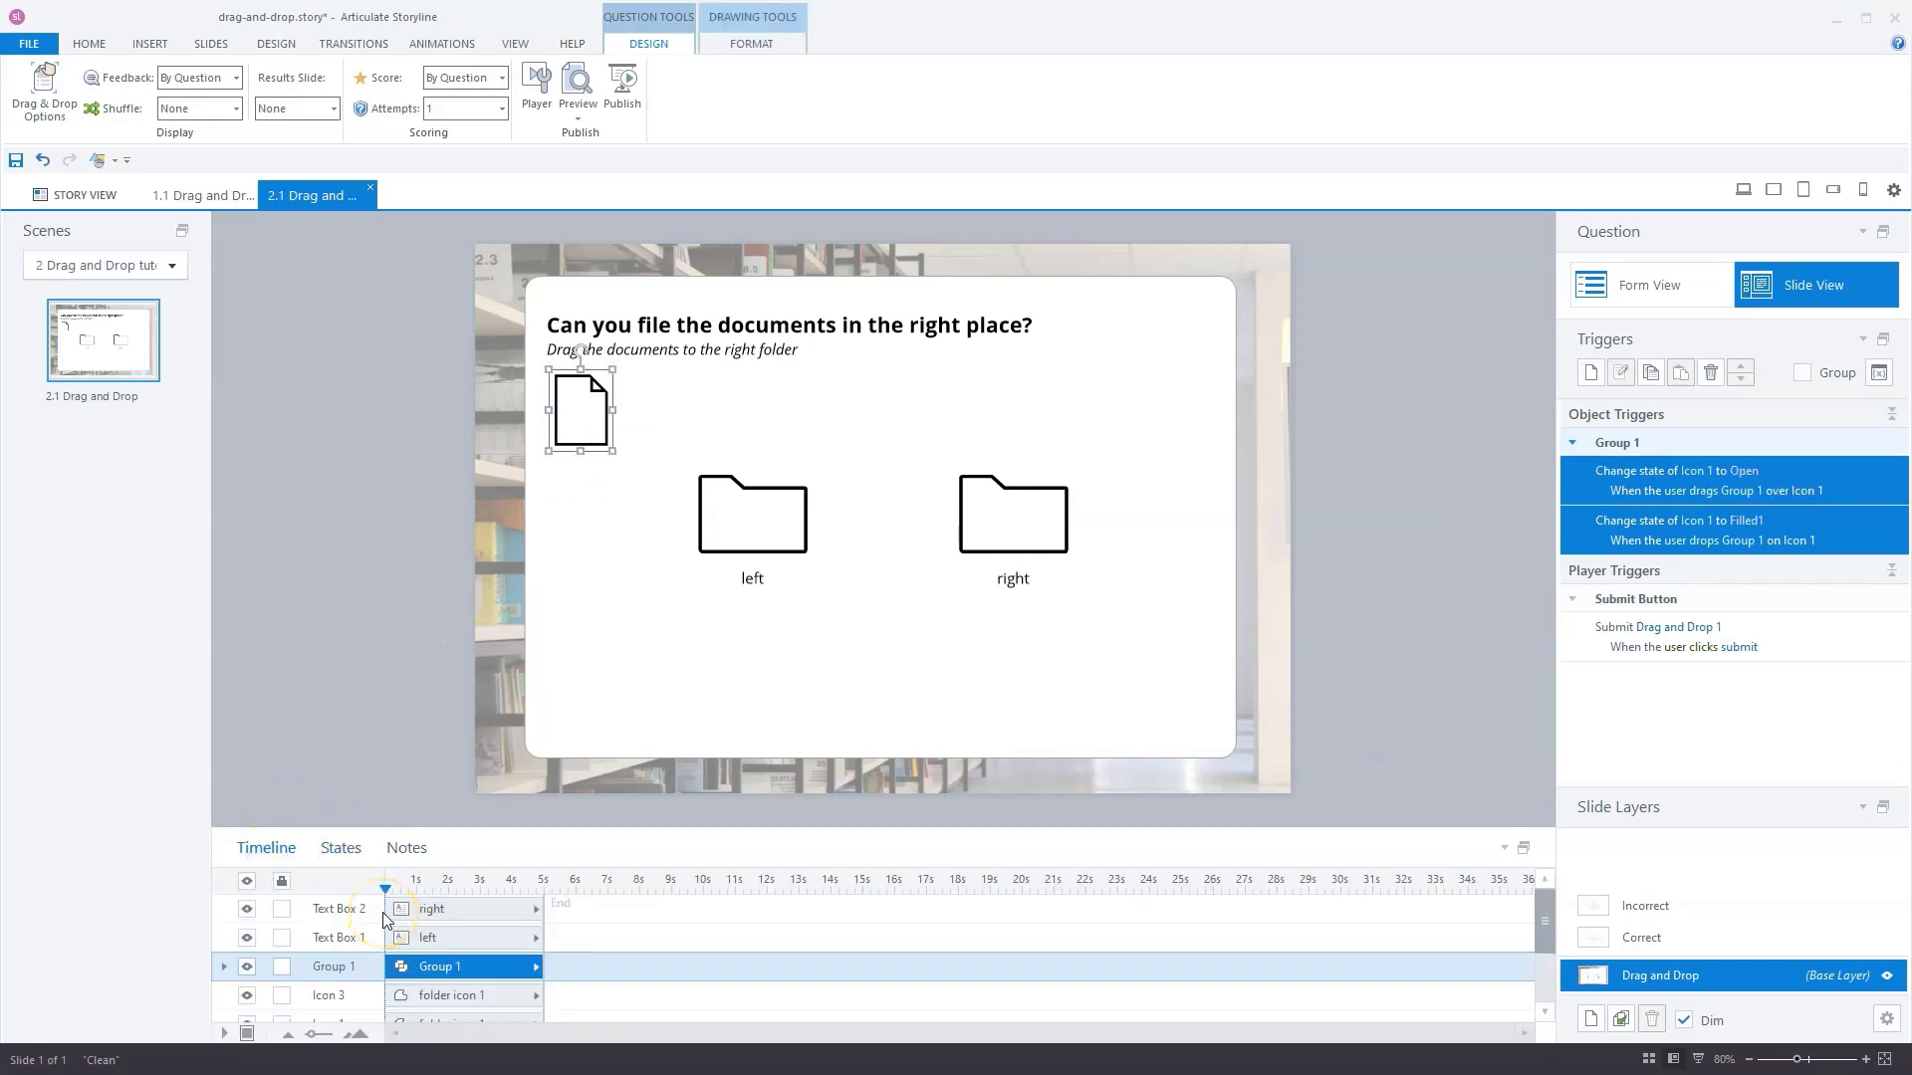
key(ctrl+shift+g)
scroll(460, 971, down, 1)
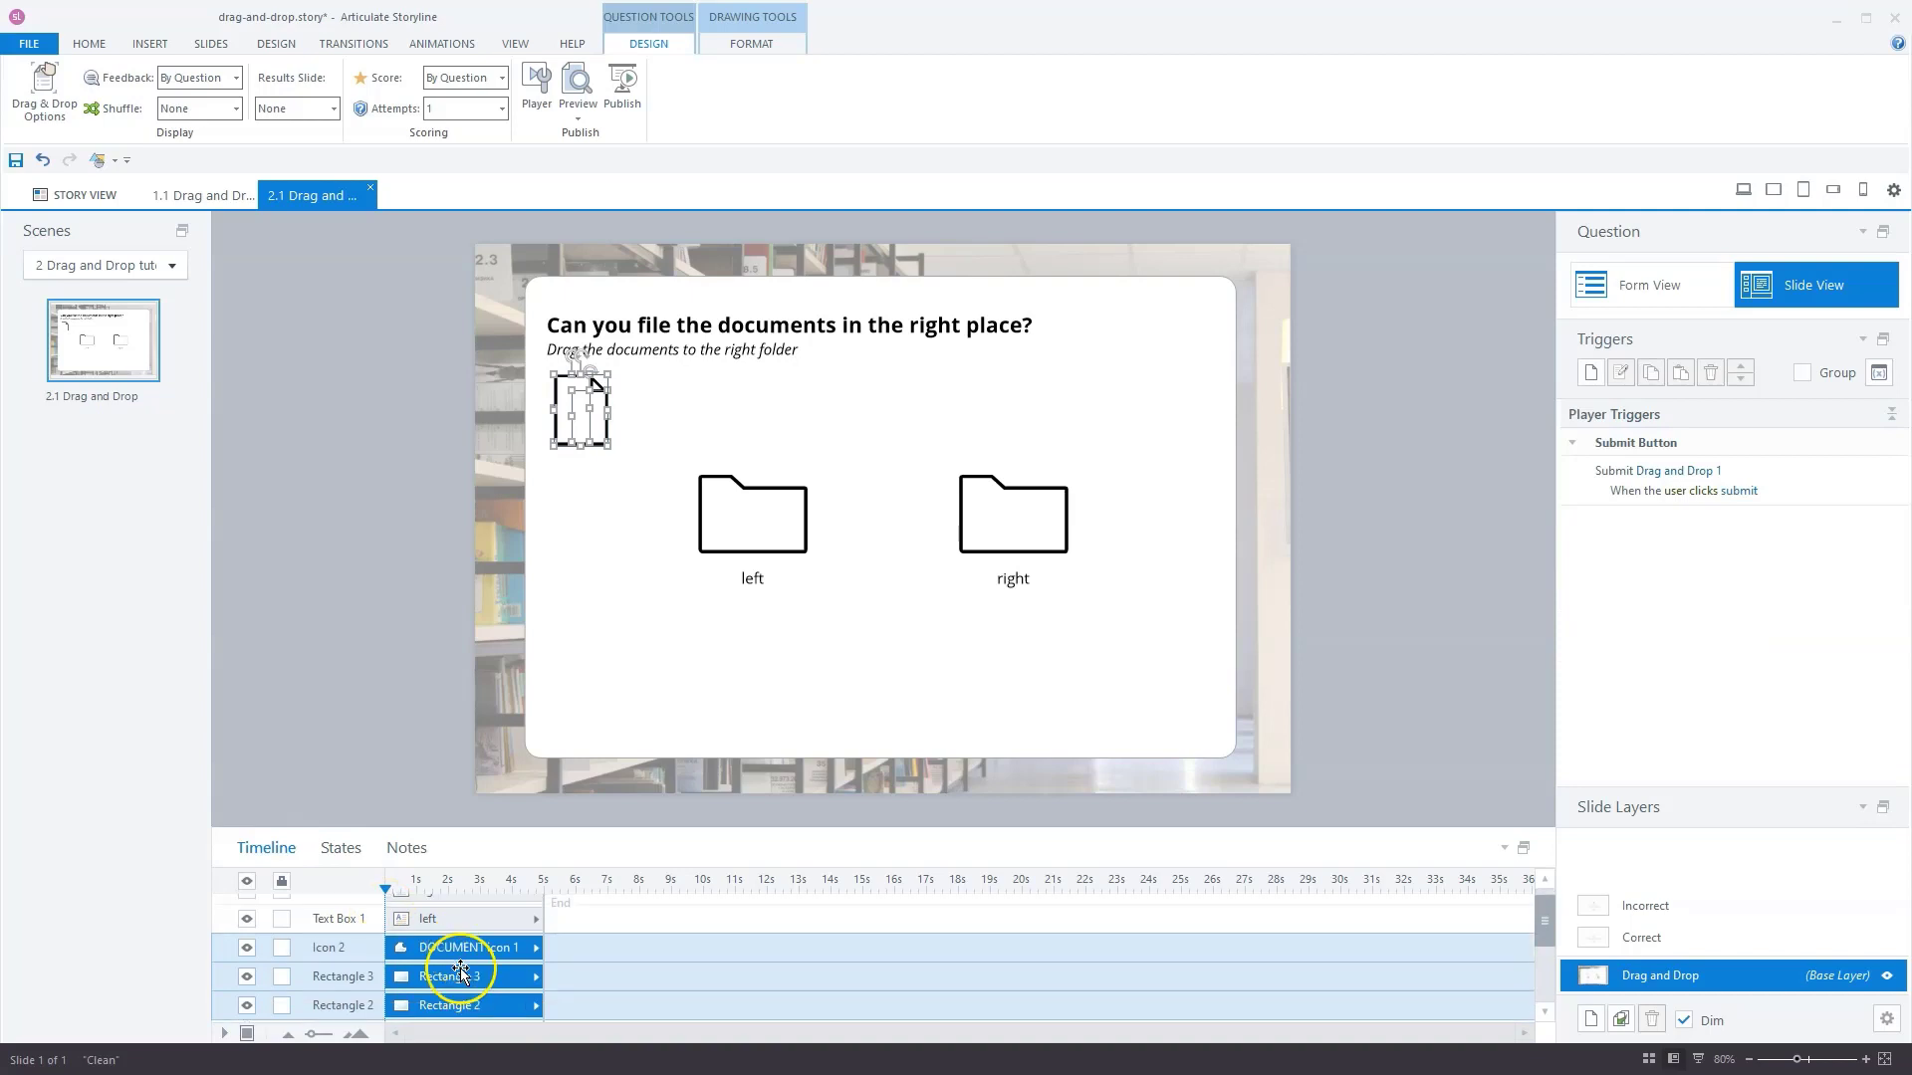
- Delete Rectangle 3 and Rectangle 2 from the slide, keeping only the document icon
click(450, 697)
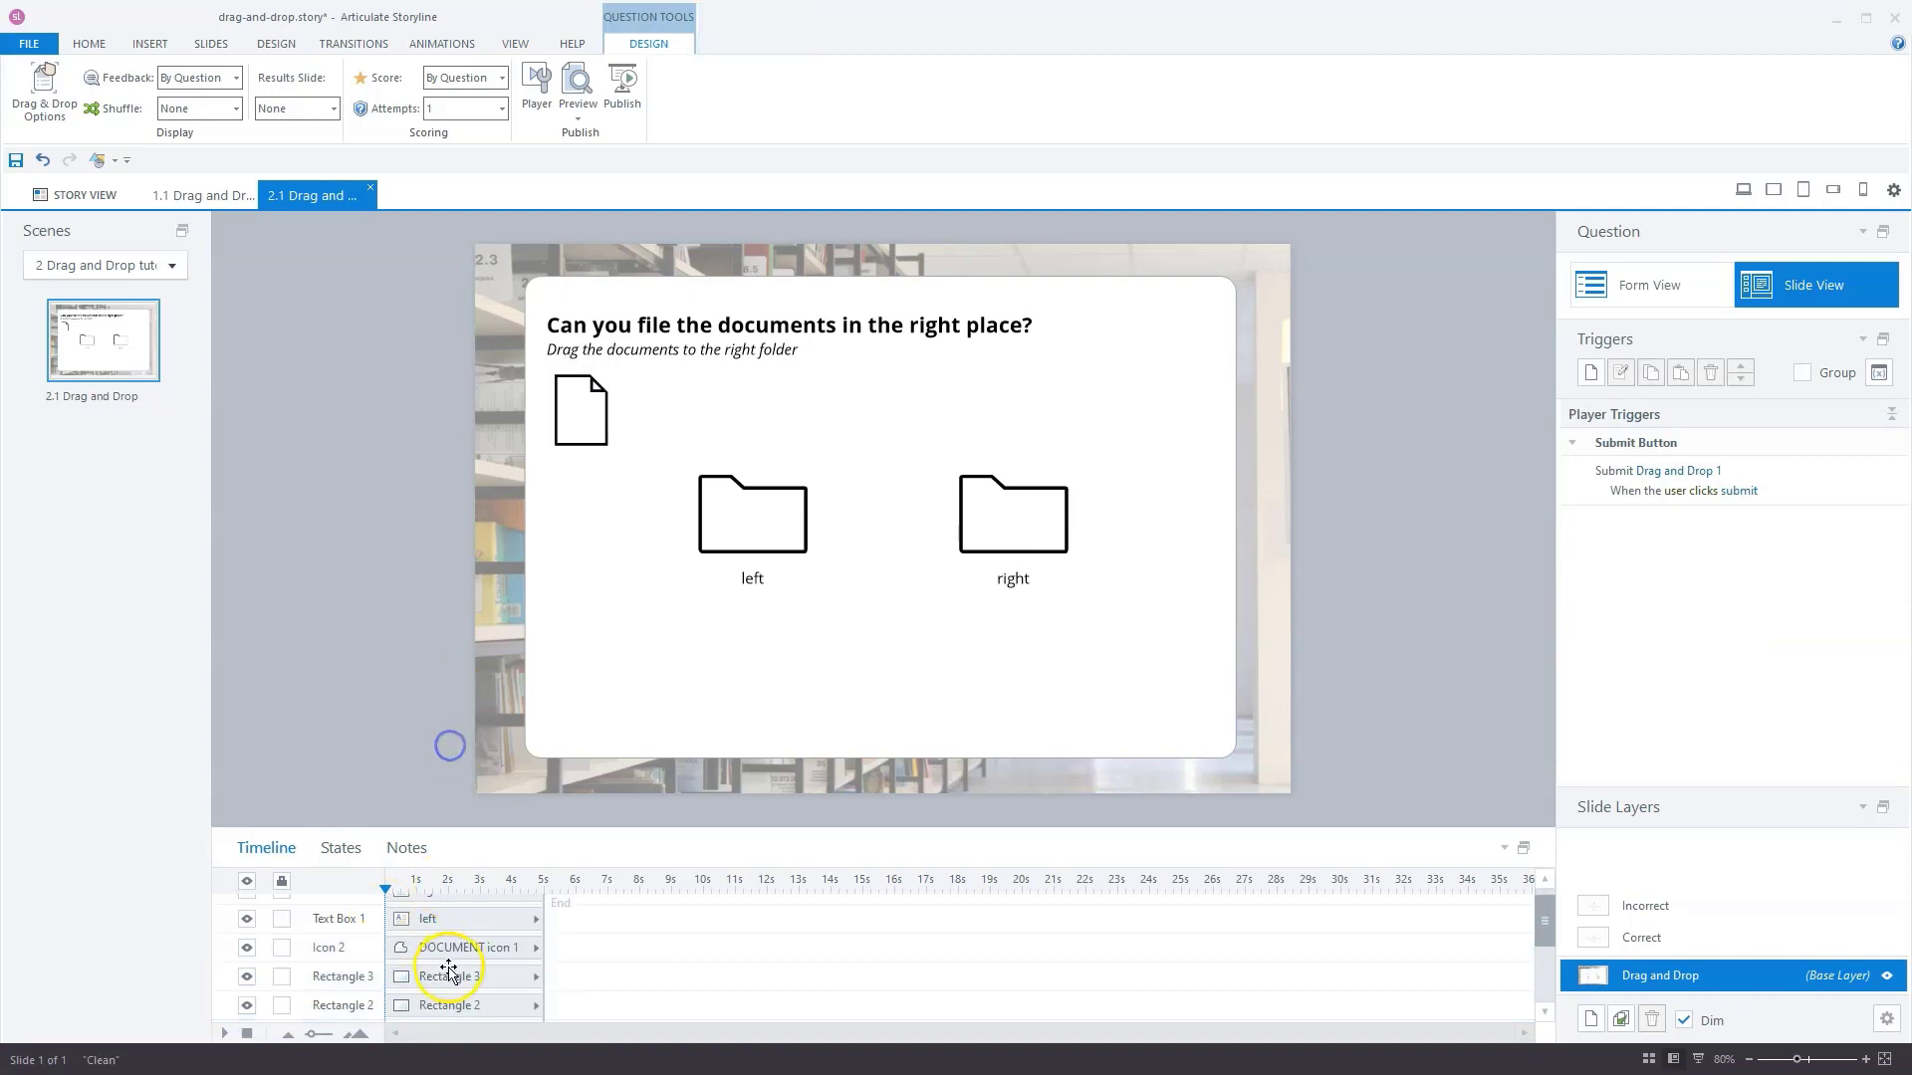
click(448, 976)
shift+click(450, 1001)
key(Delete)
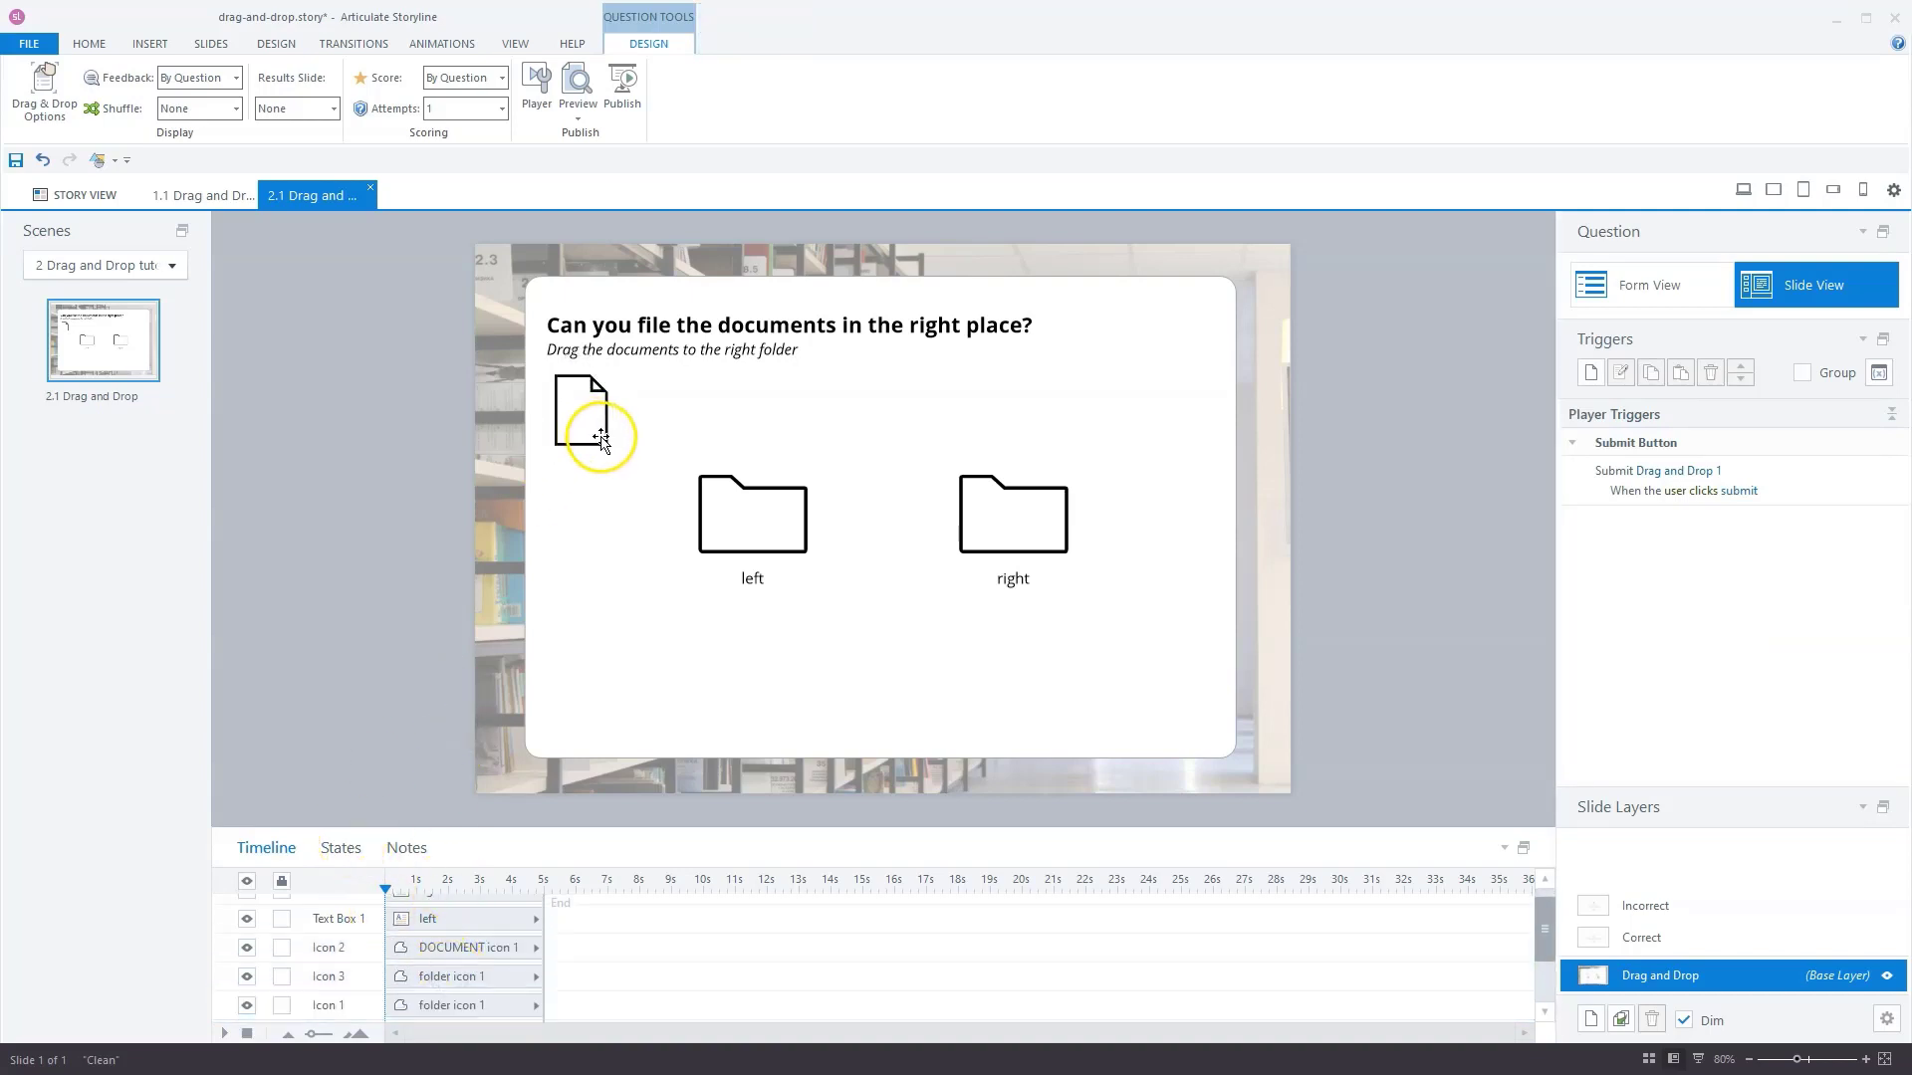
- Open the document icon's states for editing to inspect its Normal state, leaving them unedited and returning to the timeline
click(607, 436)
click(338, 847)
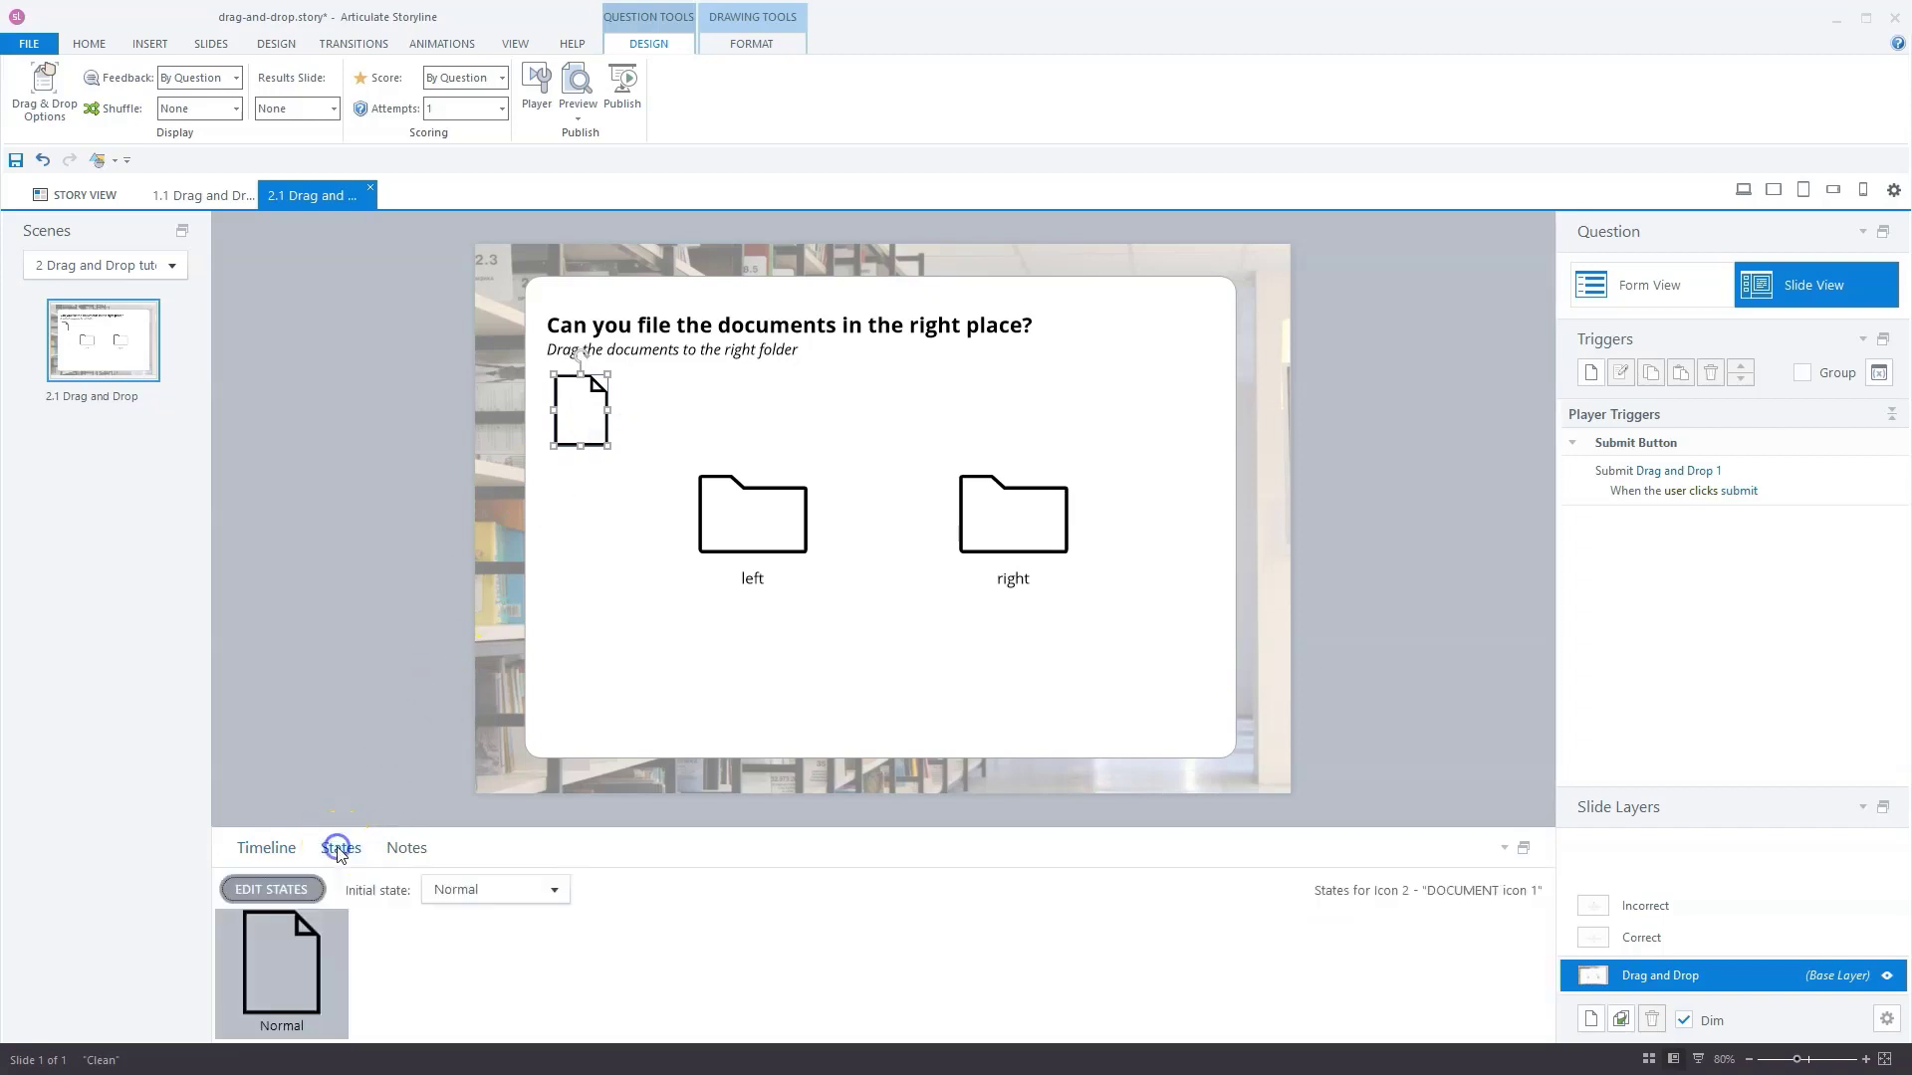
click(286, 889)
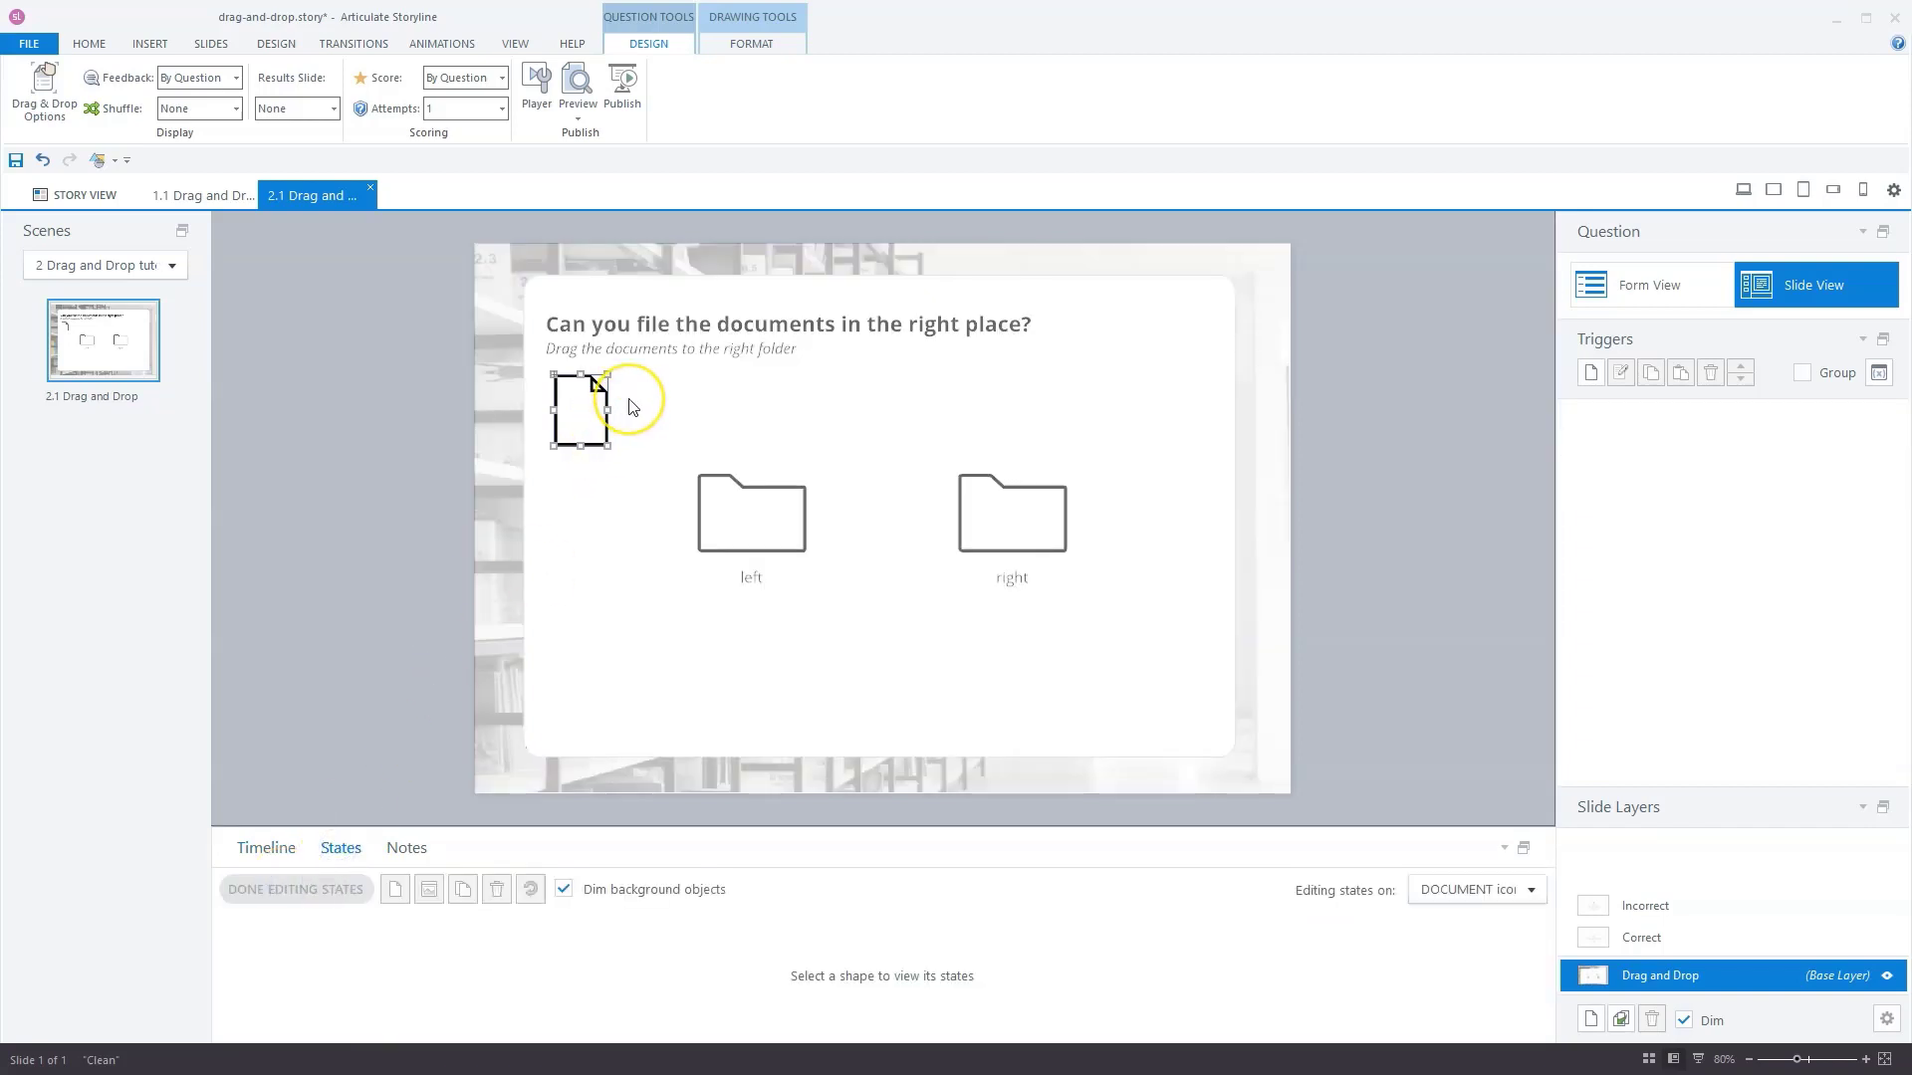
right_click(585, 408)
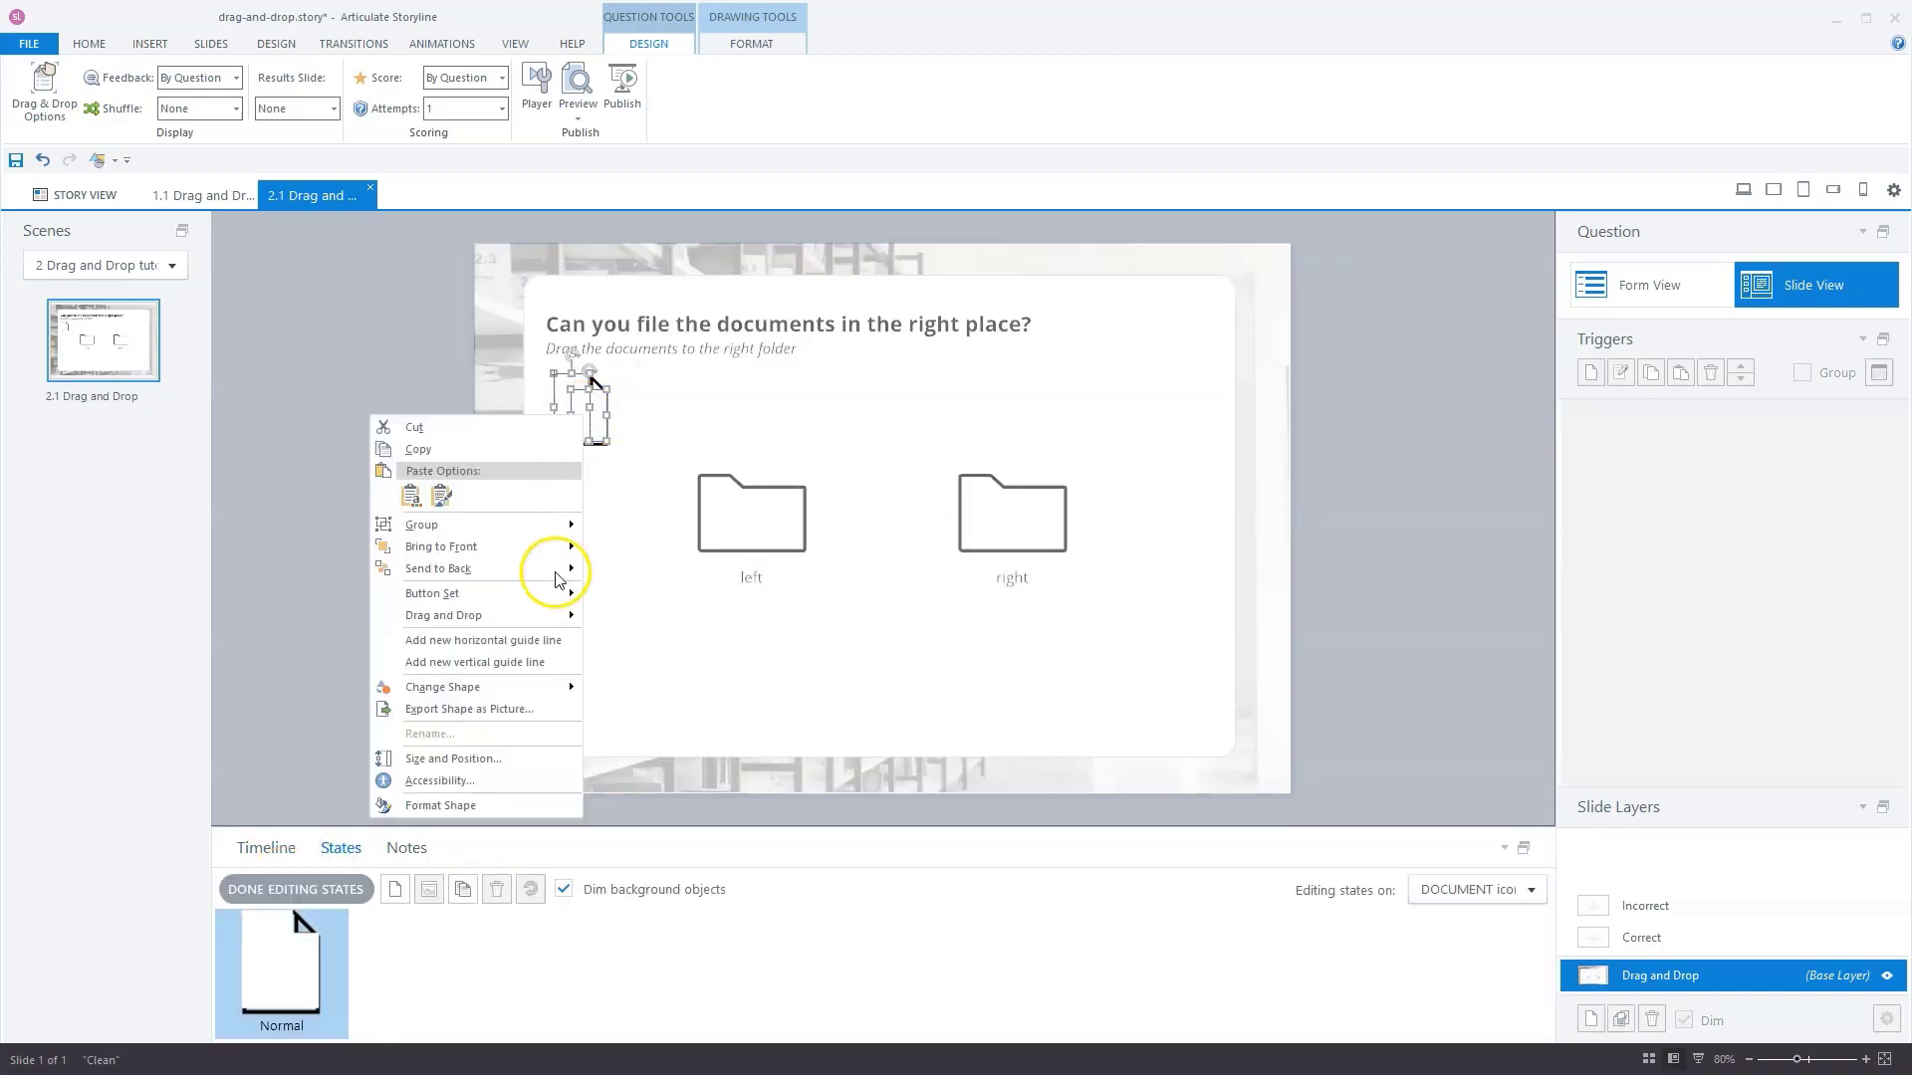
mouse_move(379, 569)
click(307, 590)
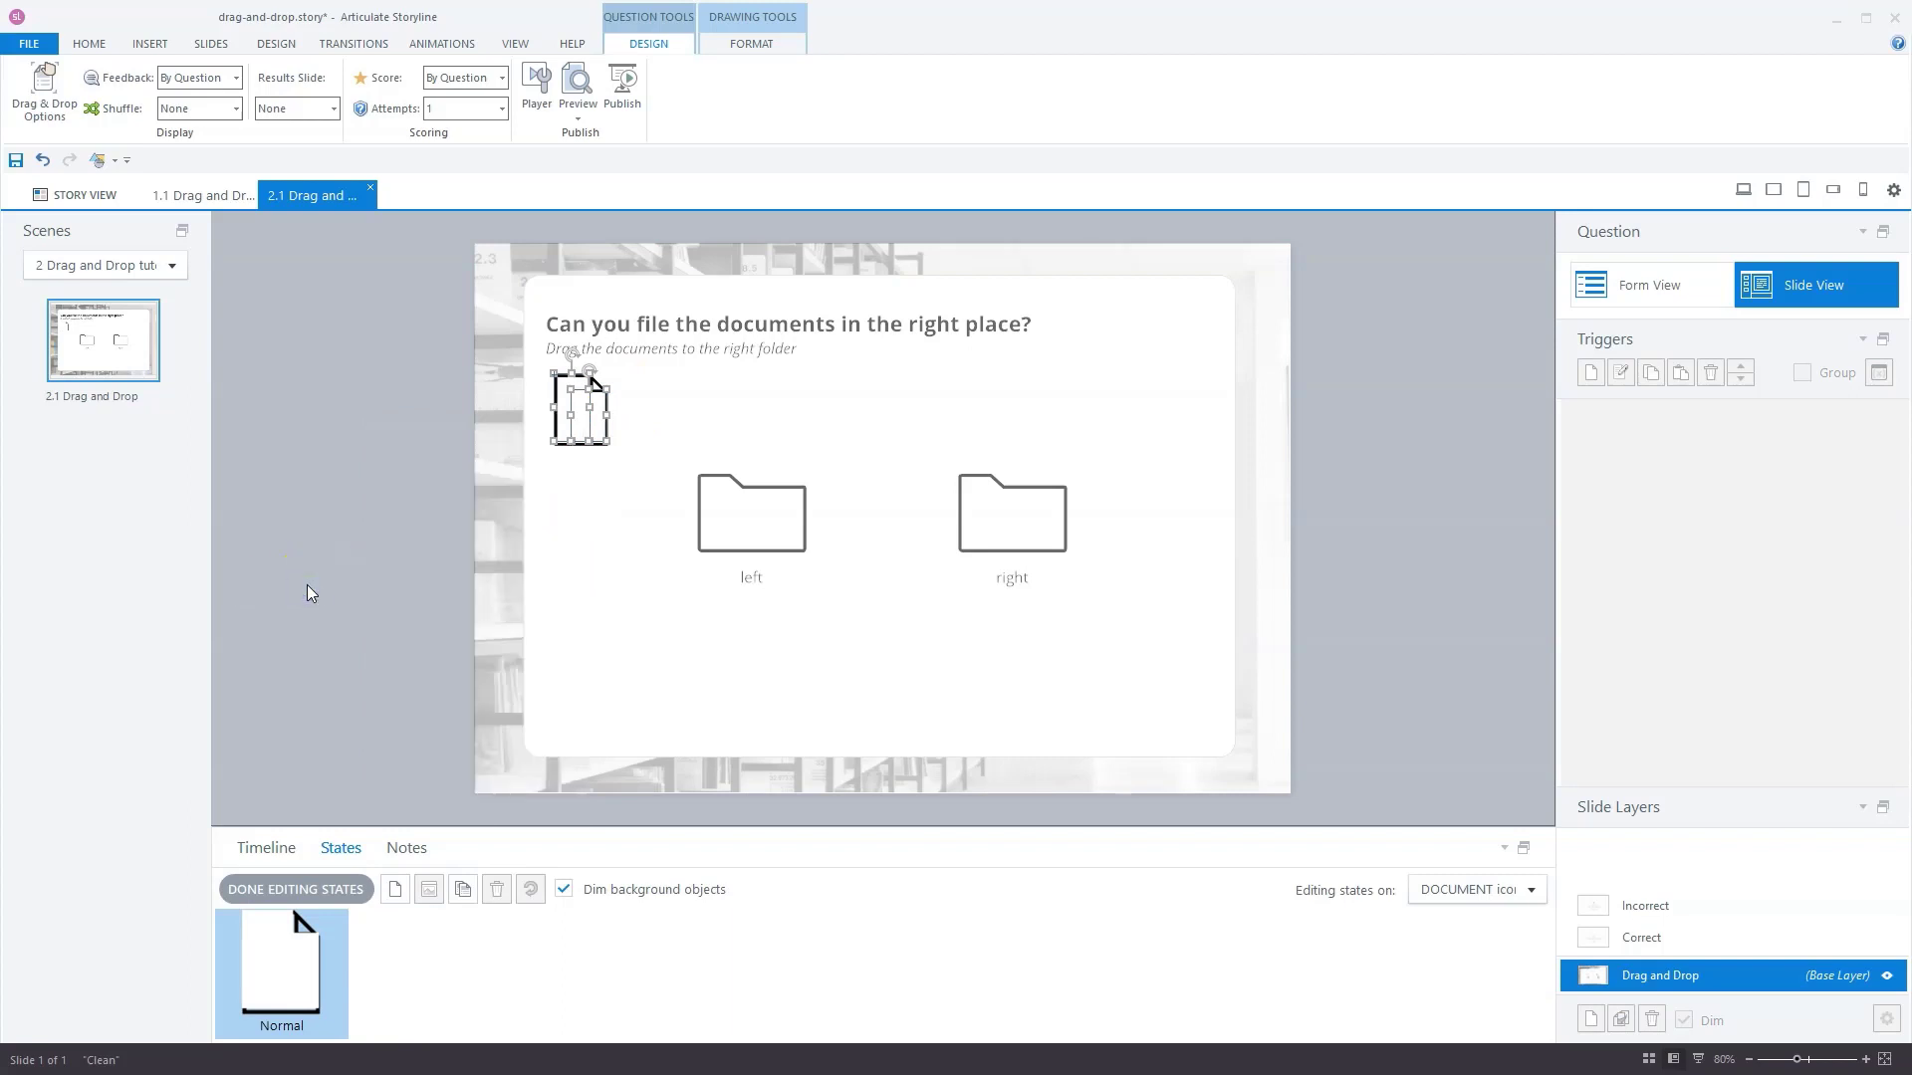
click(404, 516)
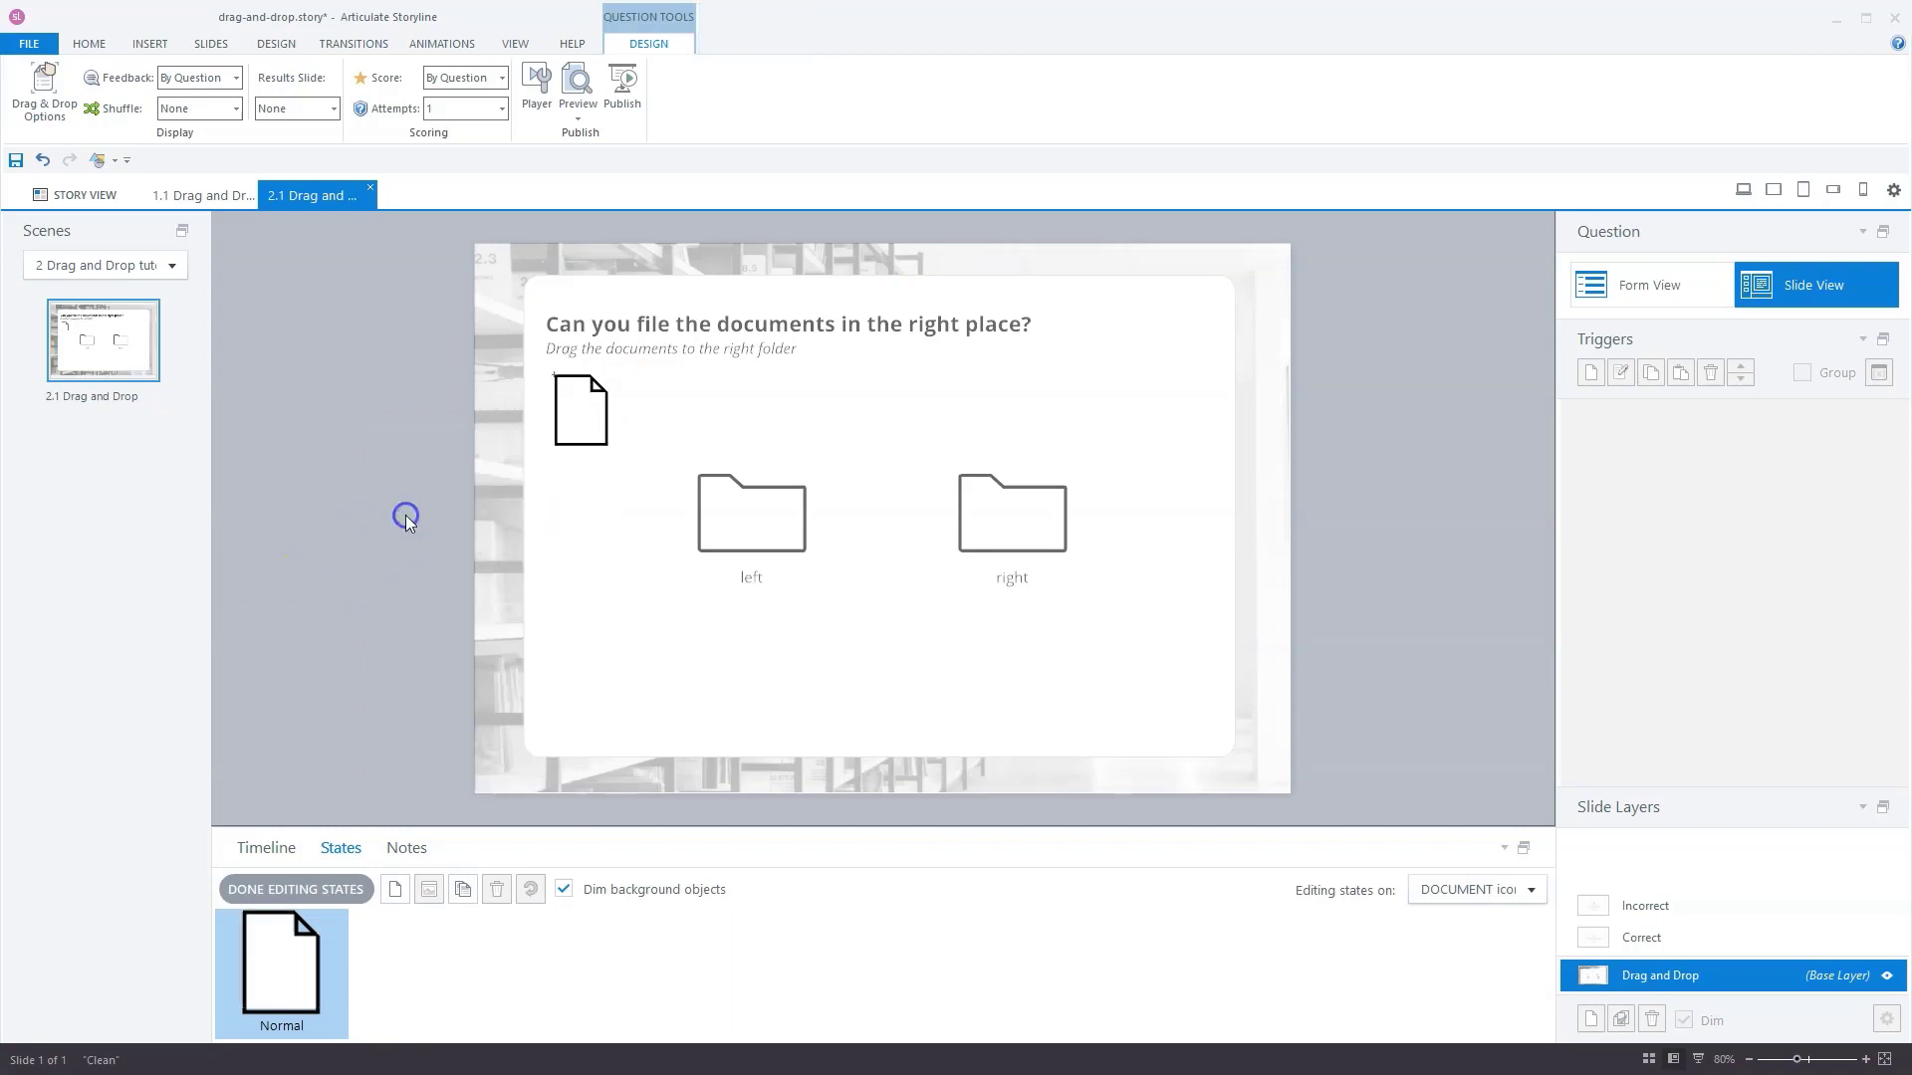
click(290, 891)
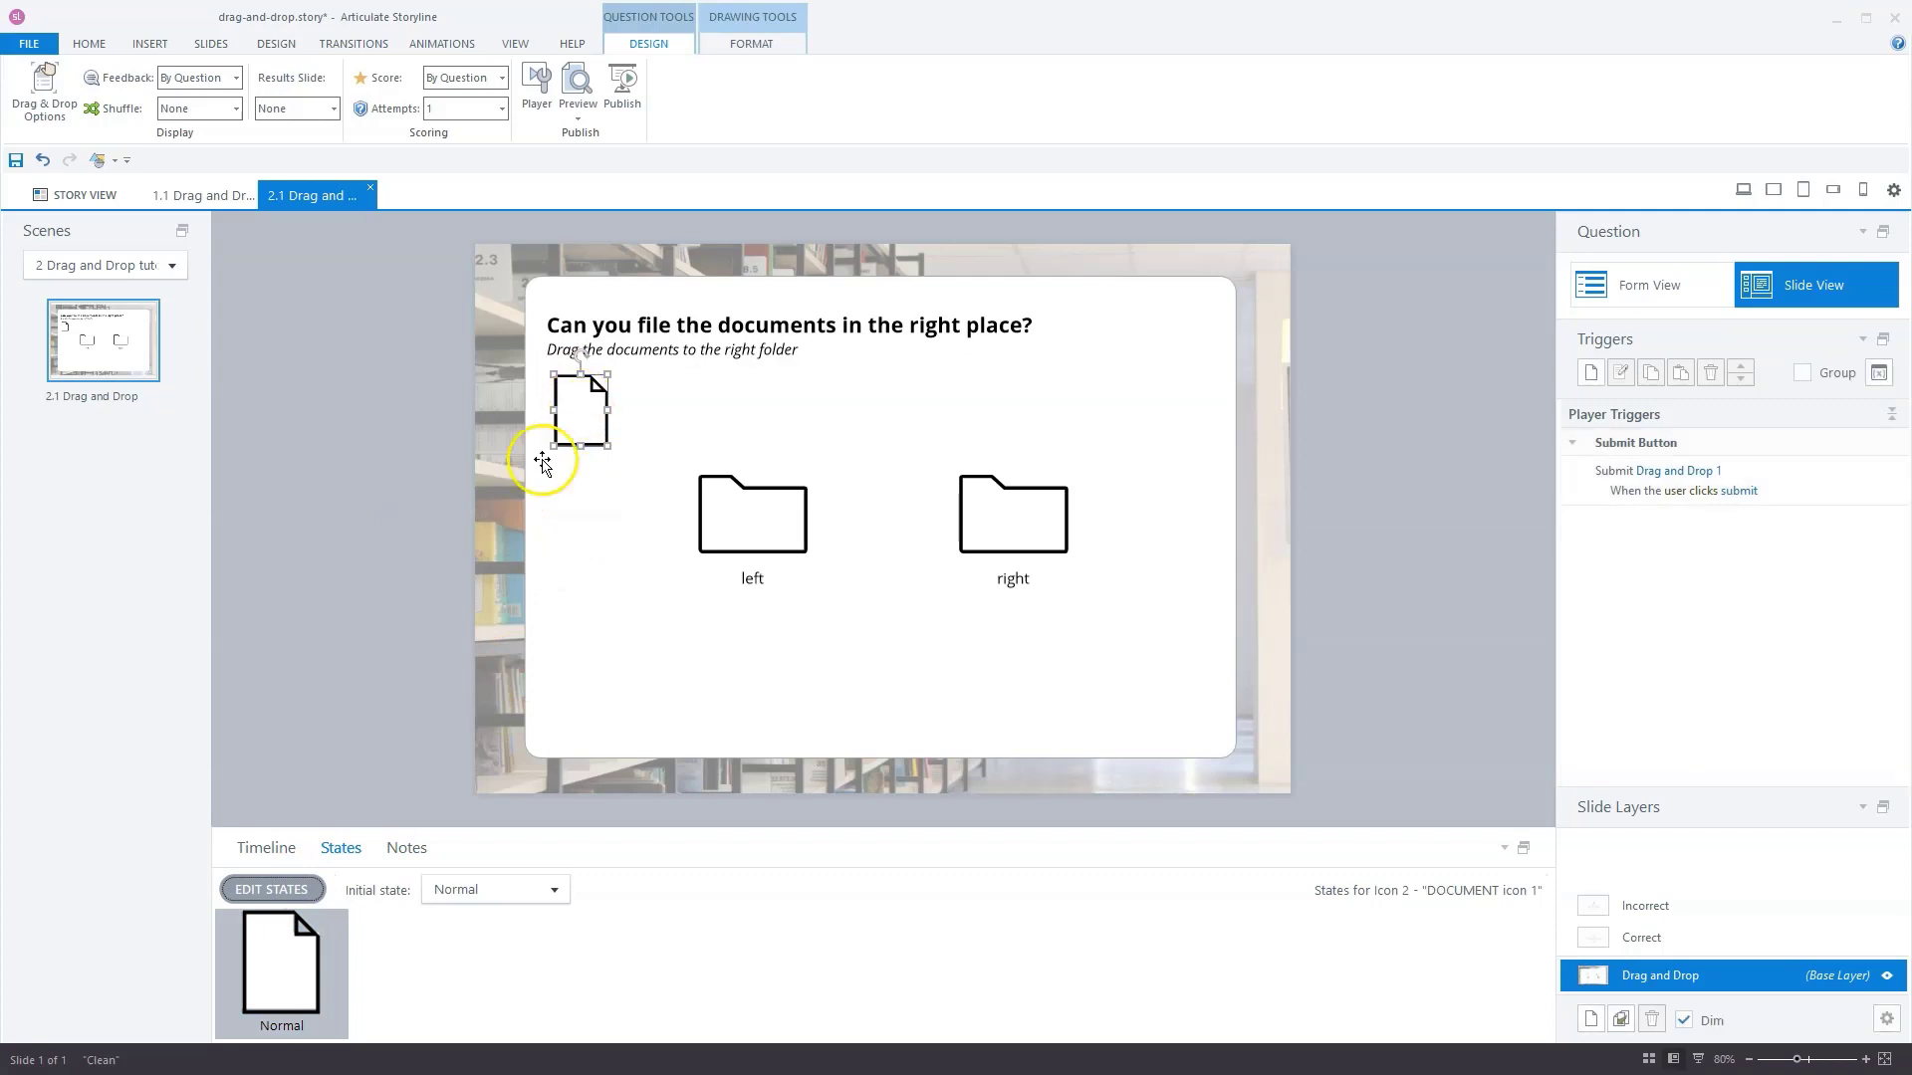
click(307, 844)
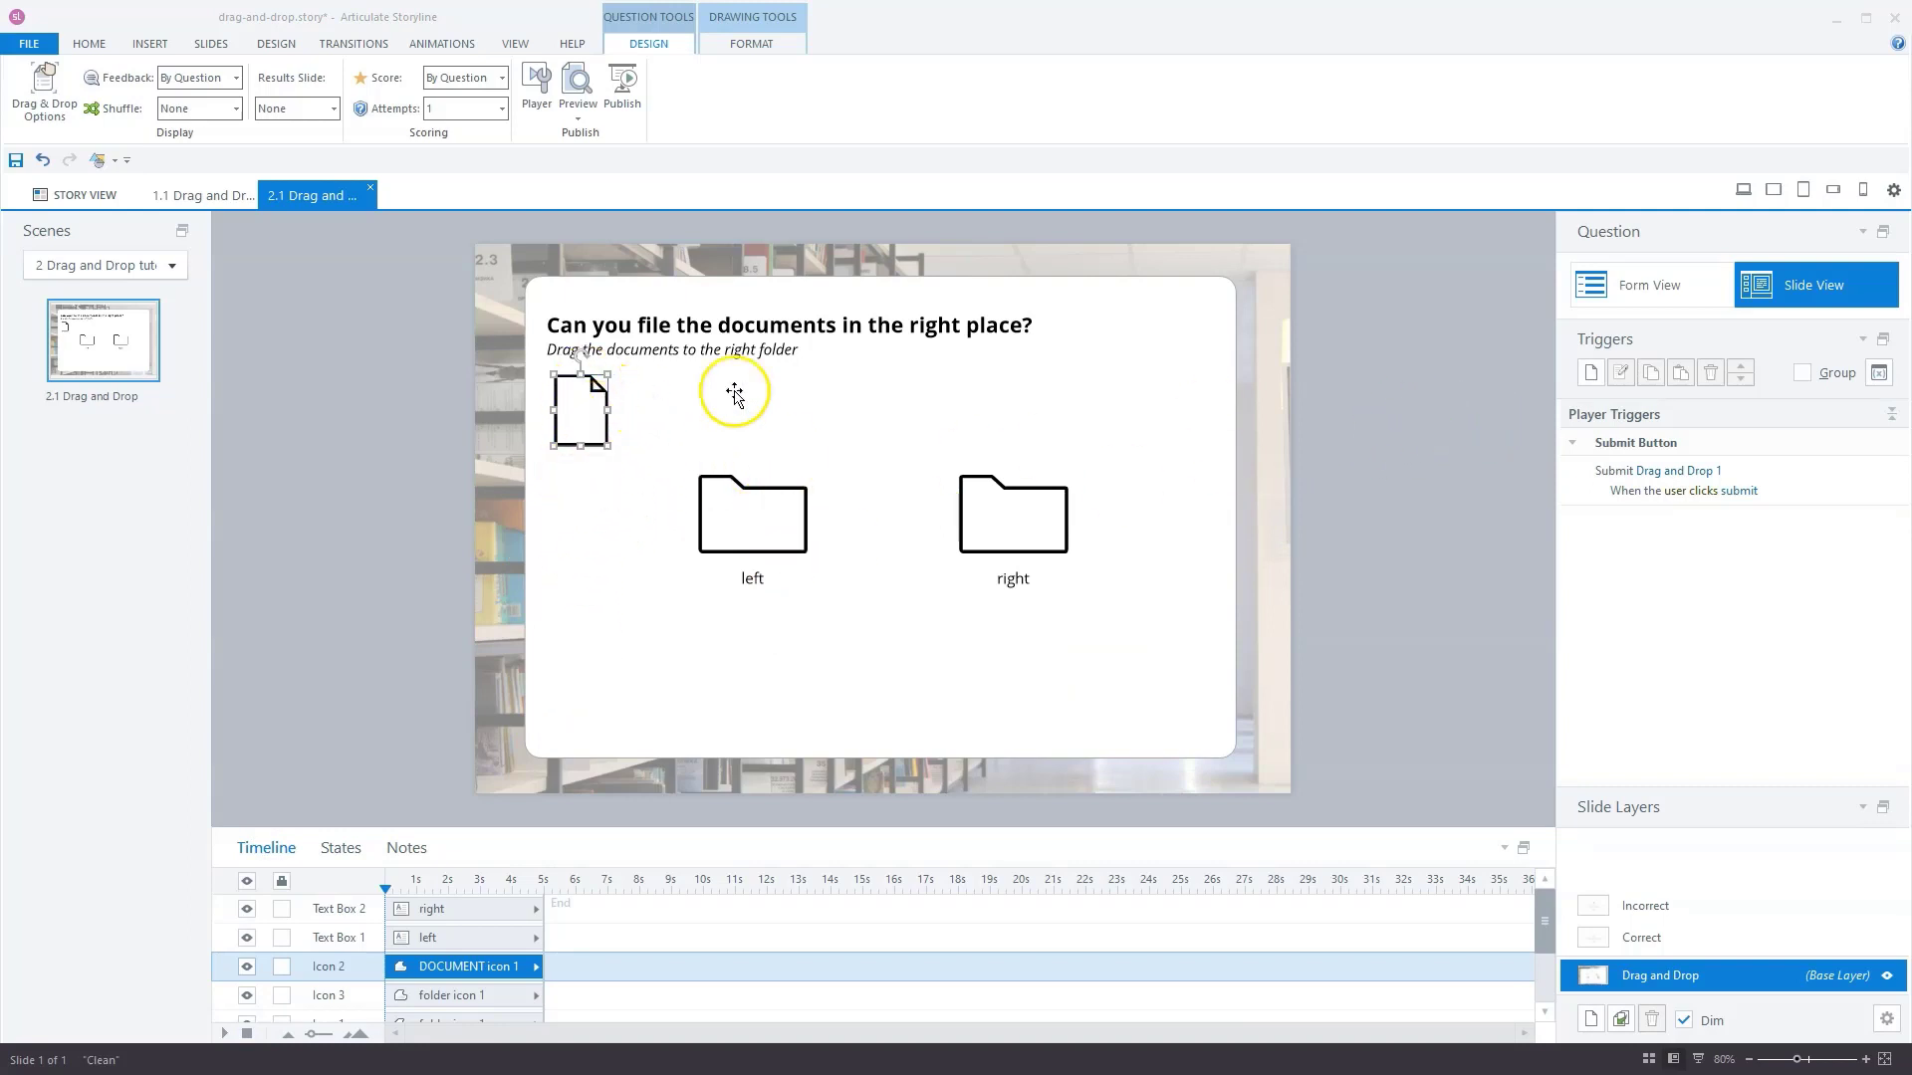
- Start a new trigger that changes the state of Icon 1, the left folder, to Open
click(1594, 372)
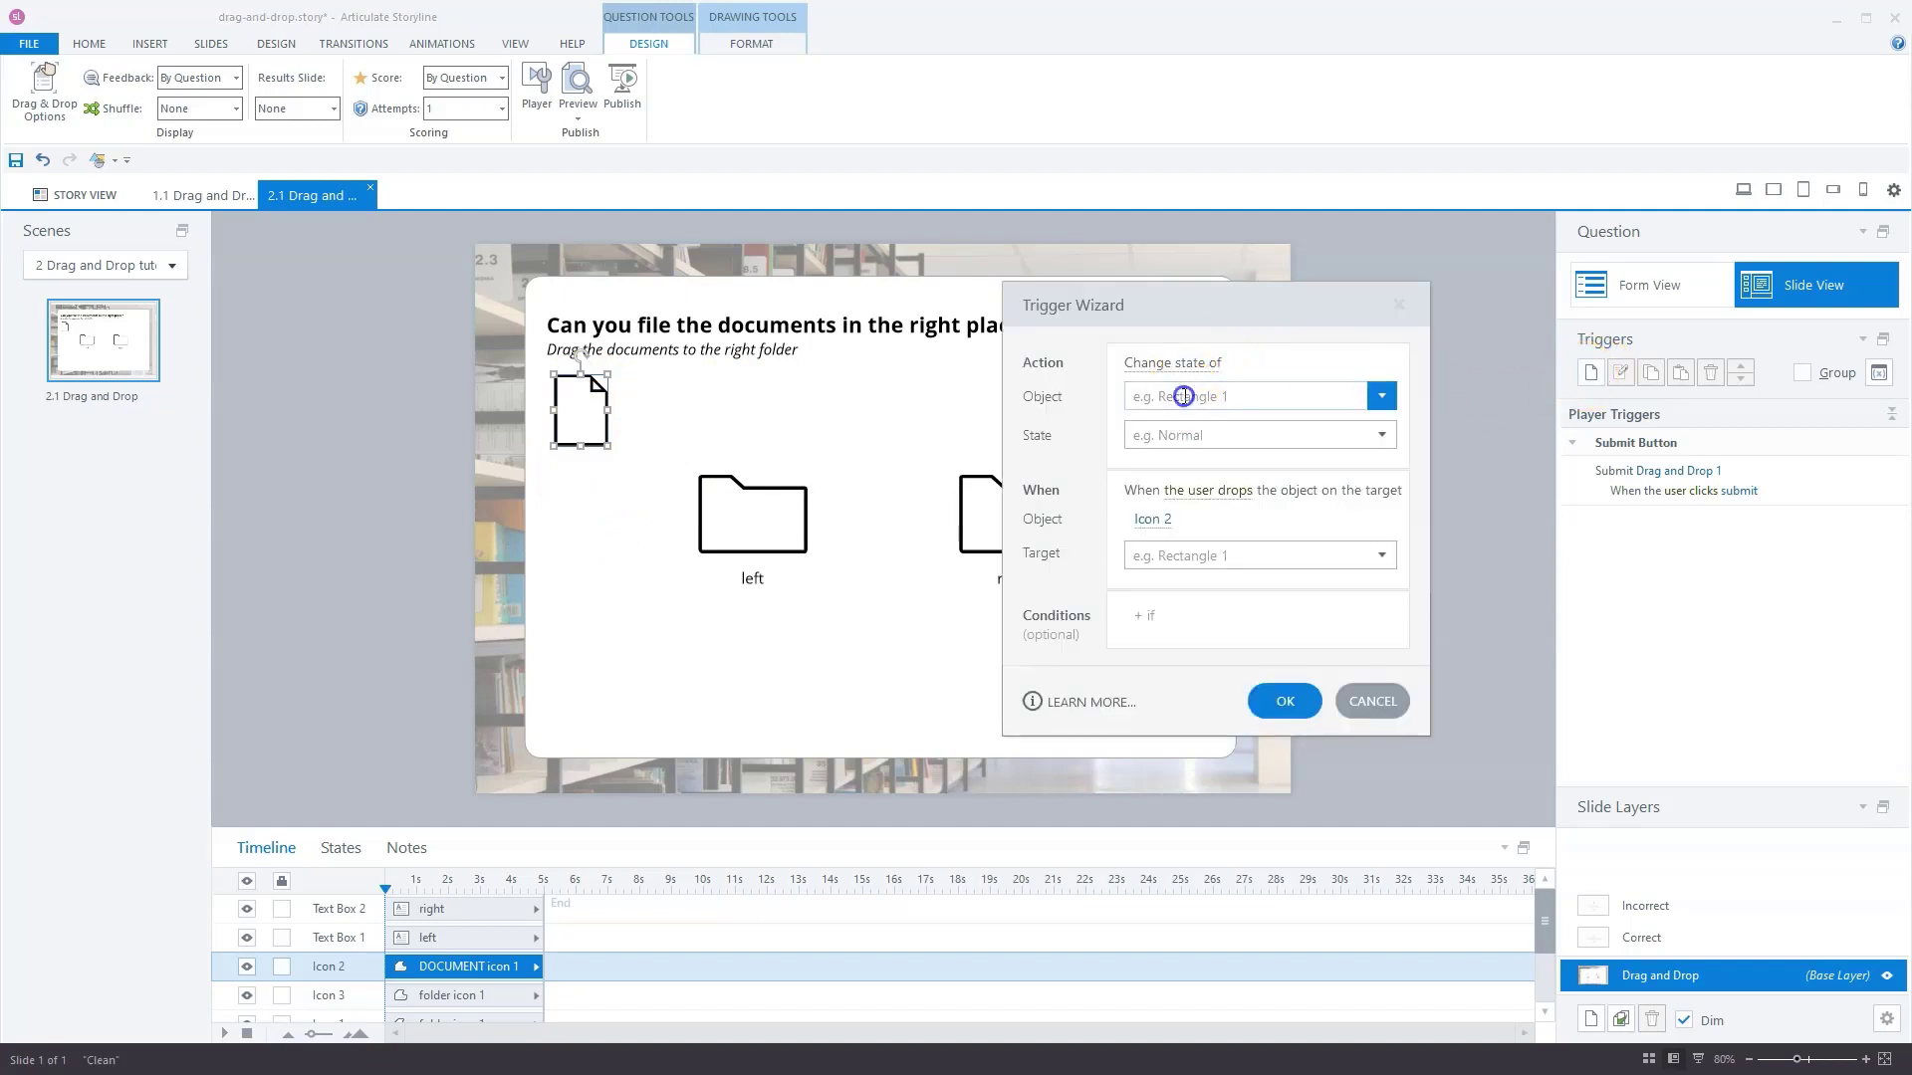
click(1183, 396)
click(1161, 726)
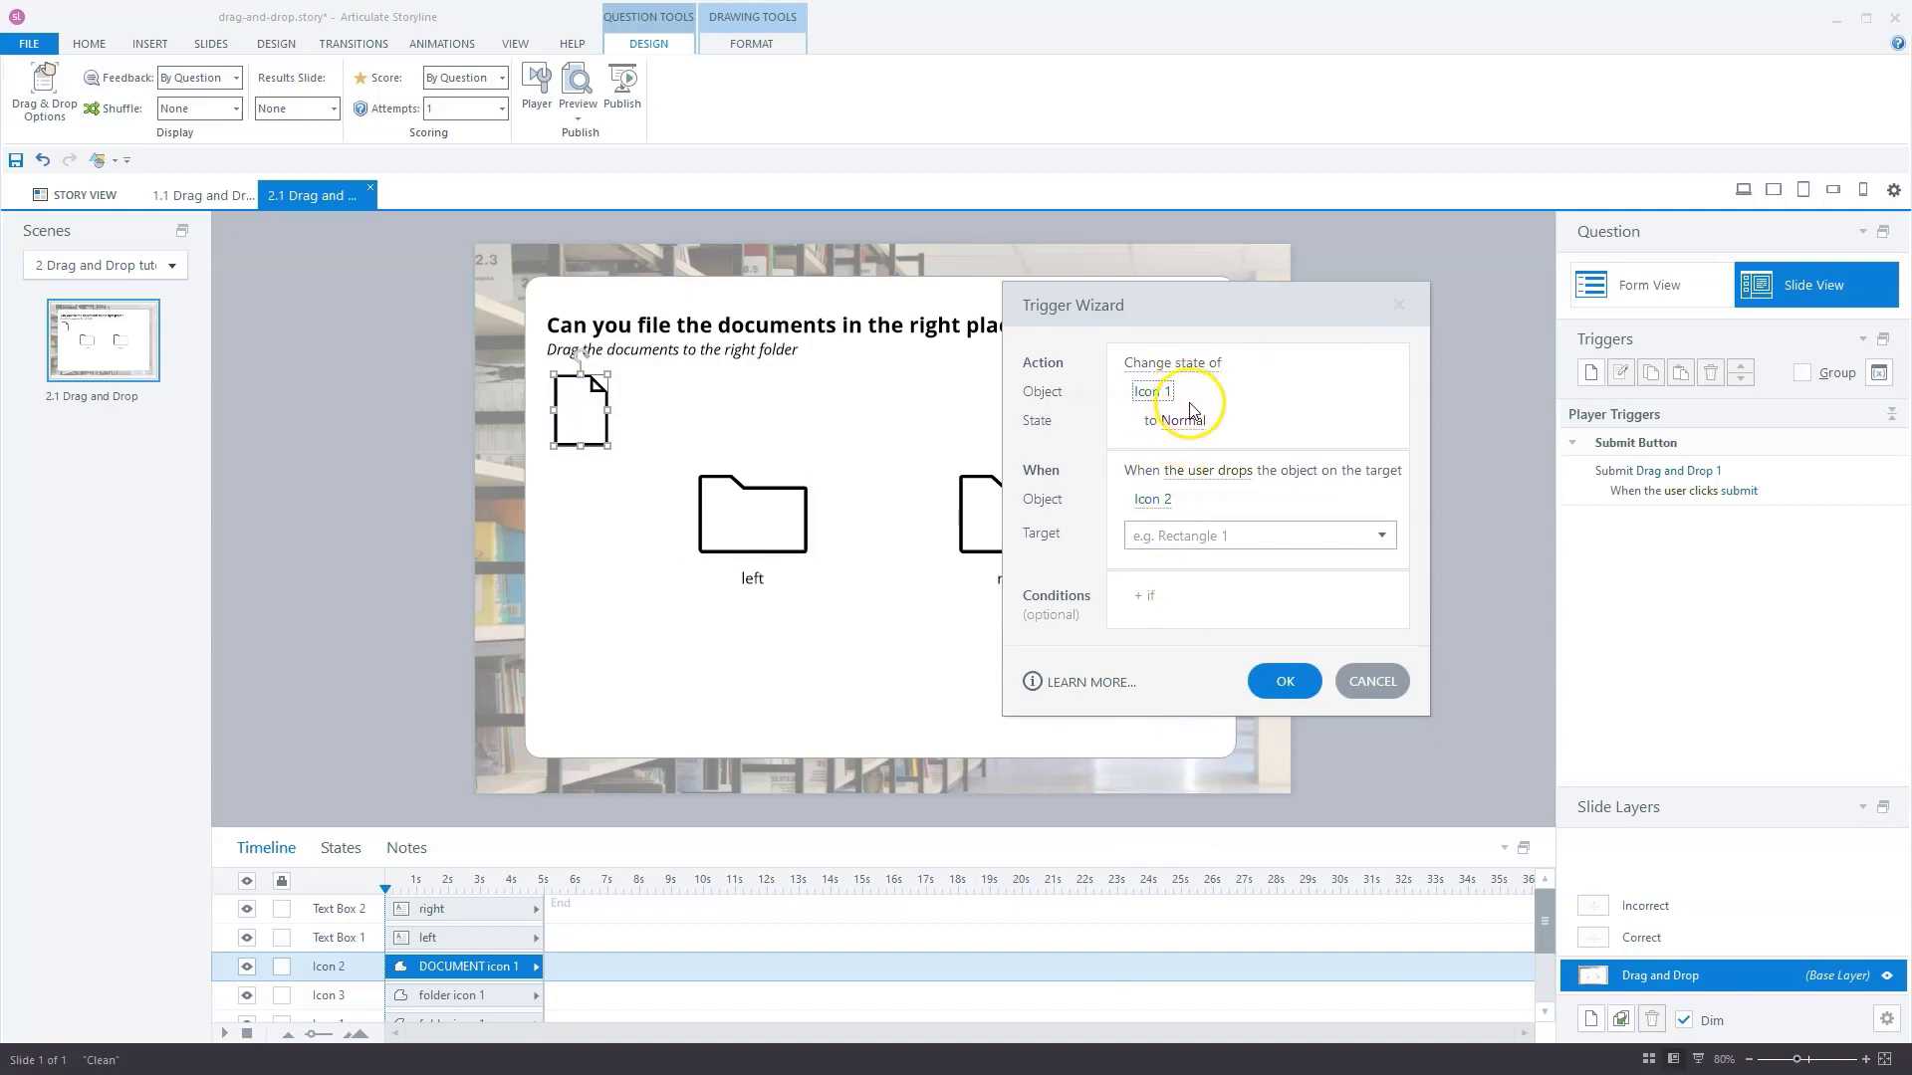
click(1190, 419)
click(1170, 528)
- Complete the Open trigger so it fires when the user drags Icon 2, the document, over Icon 1
click(1210, 470)
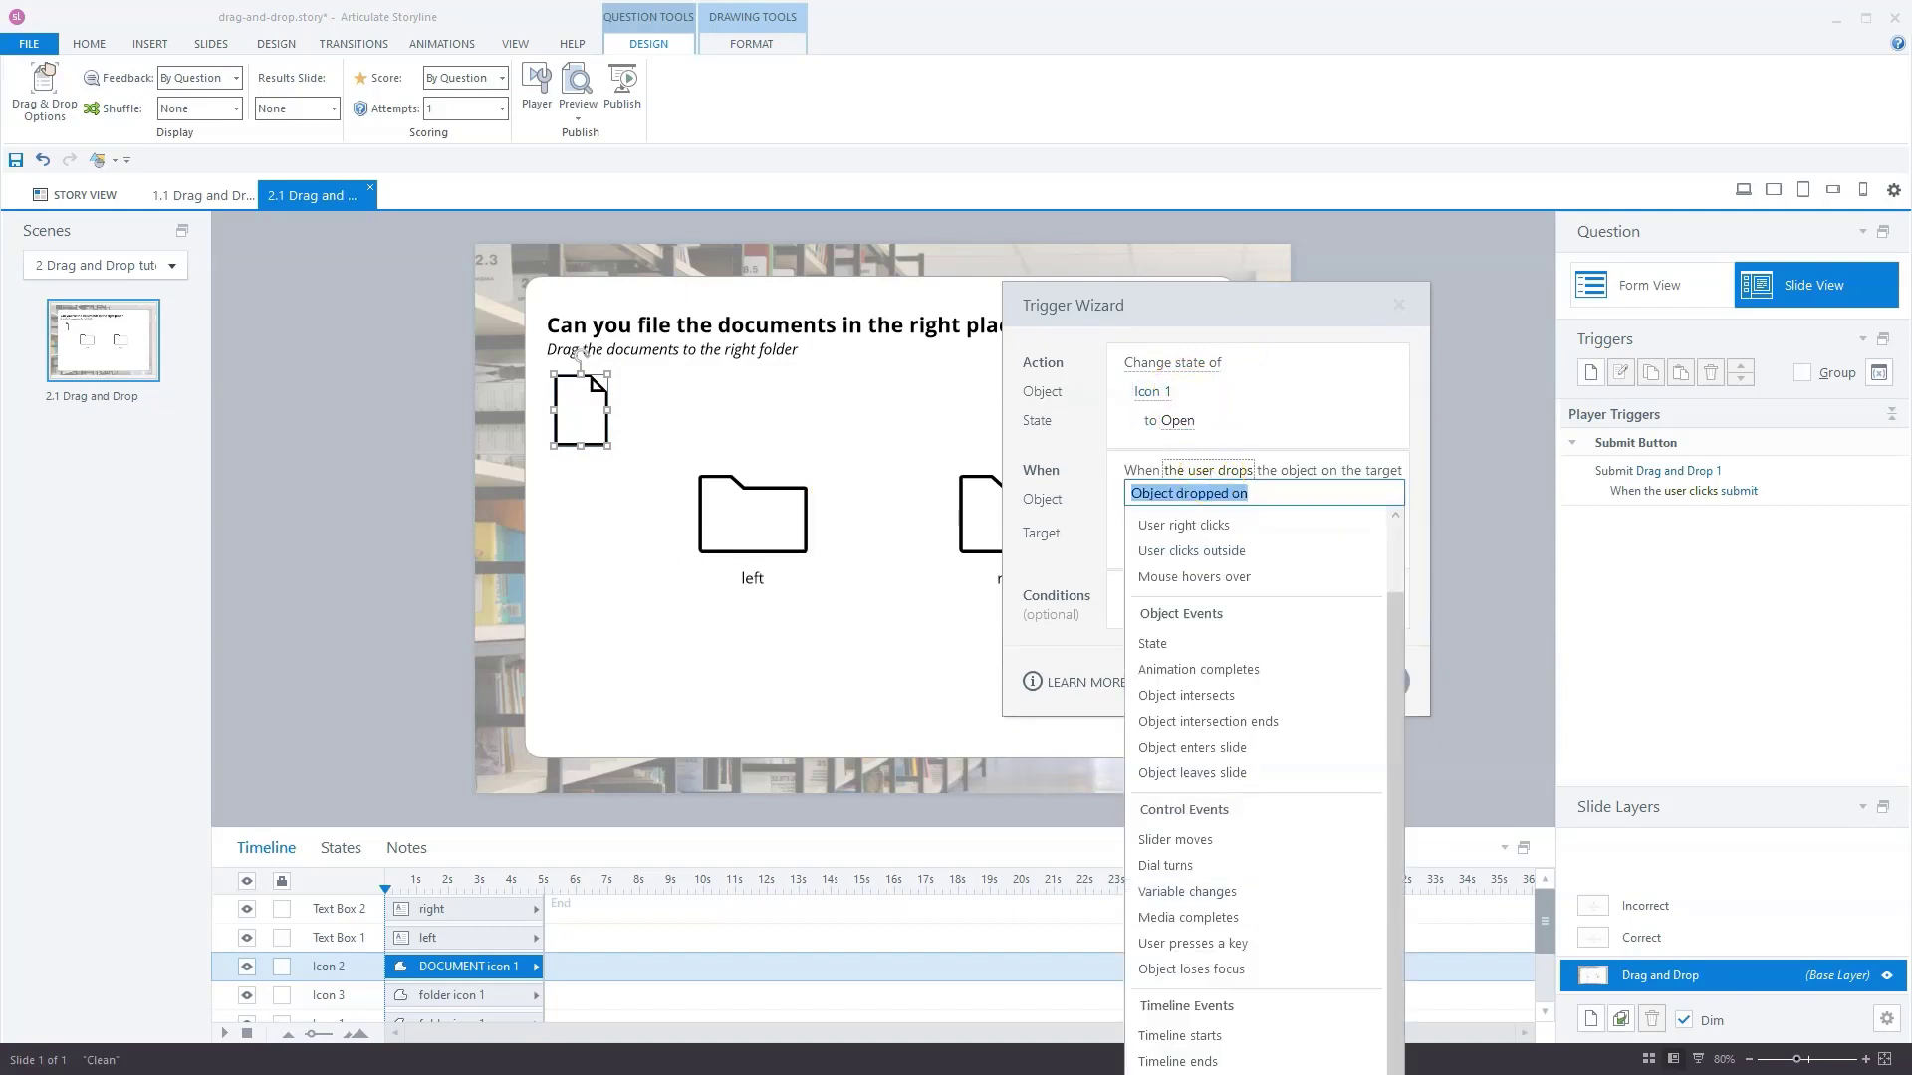
click(1122, 611)
click(1158, 520)
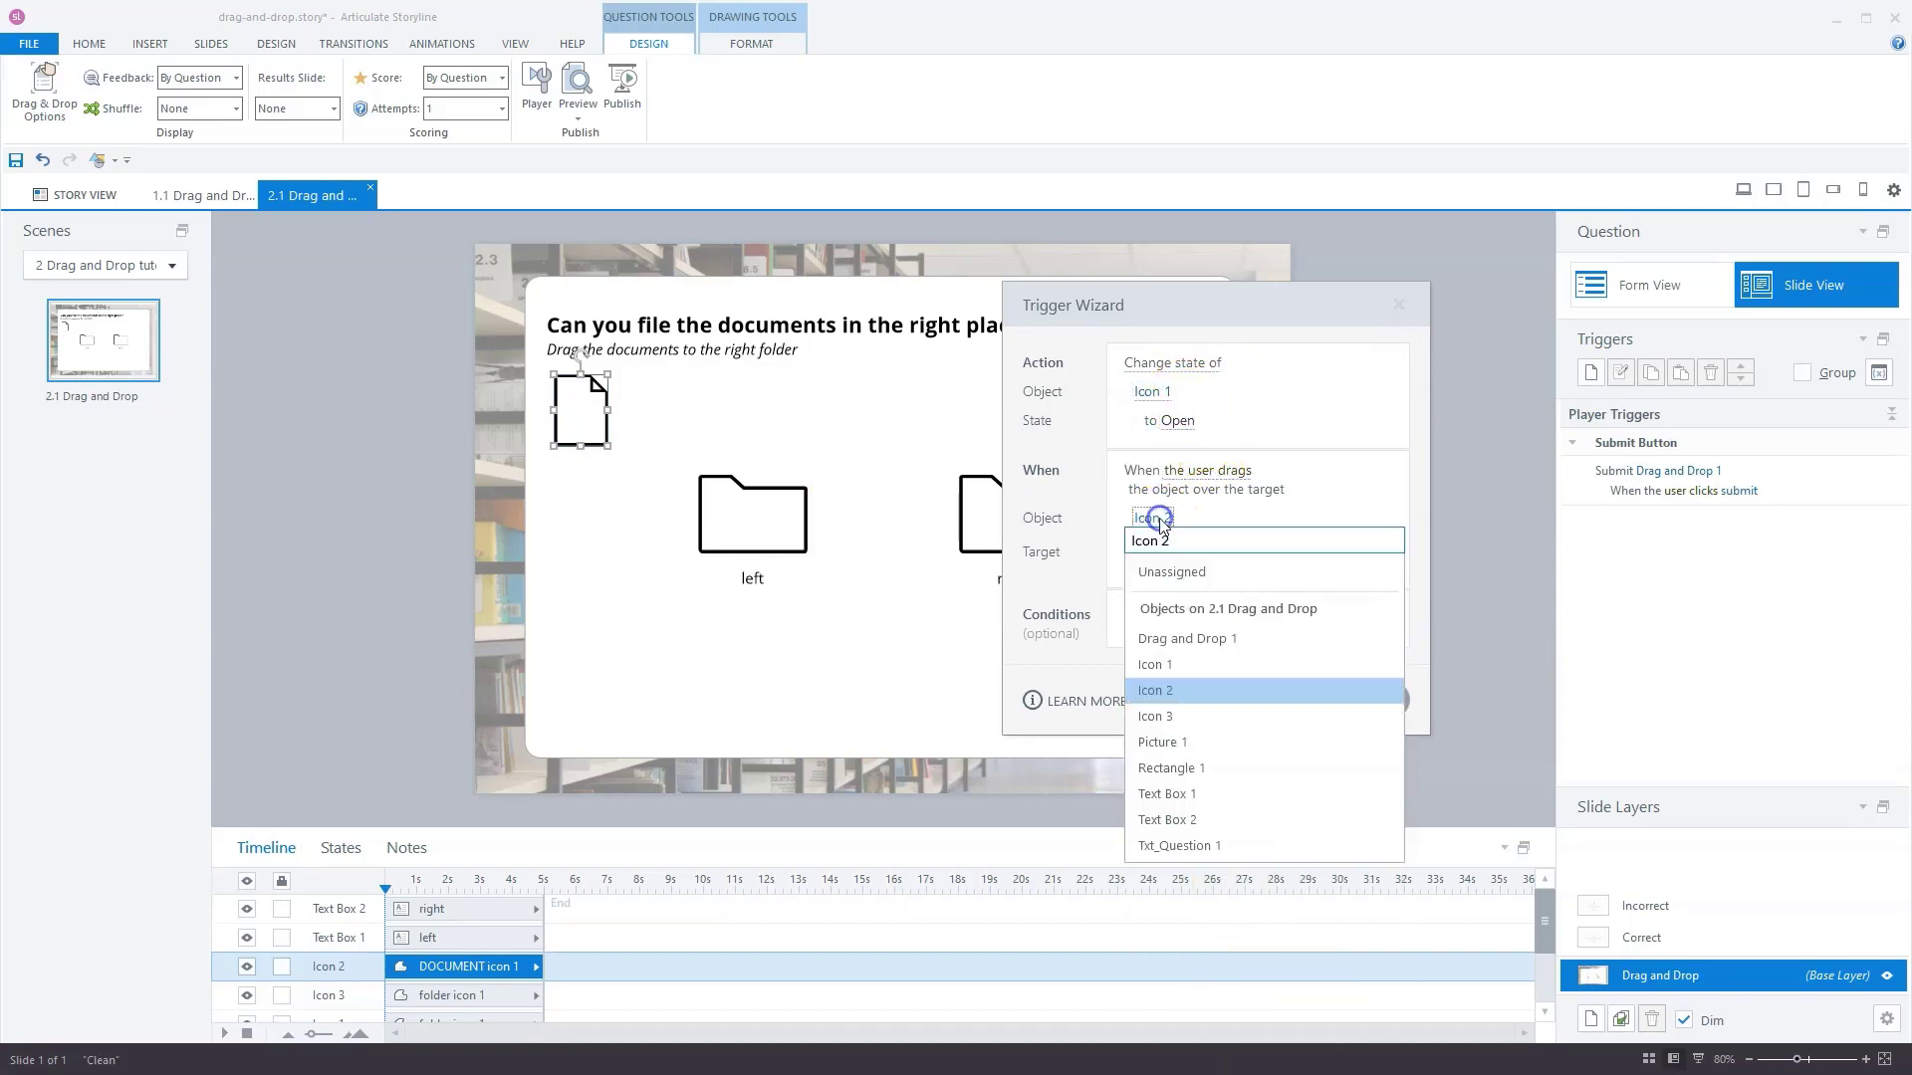
click(1153, 686)
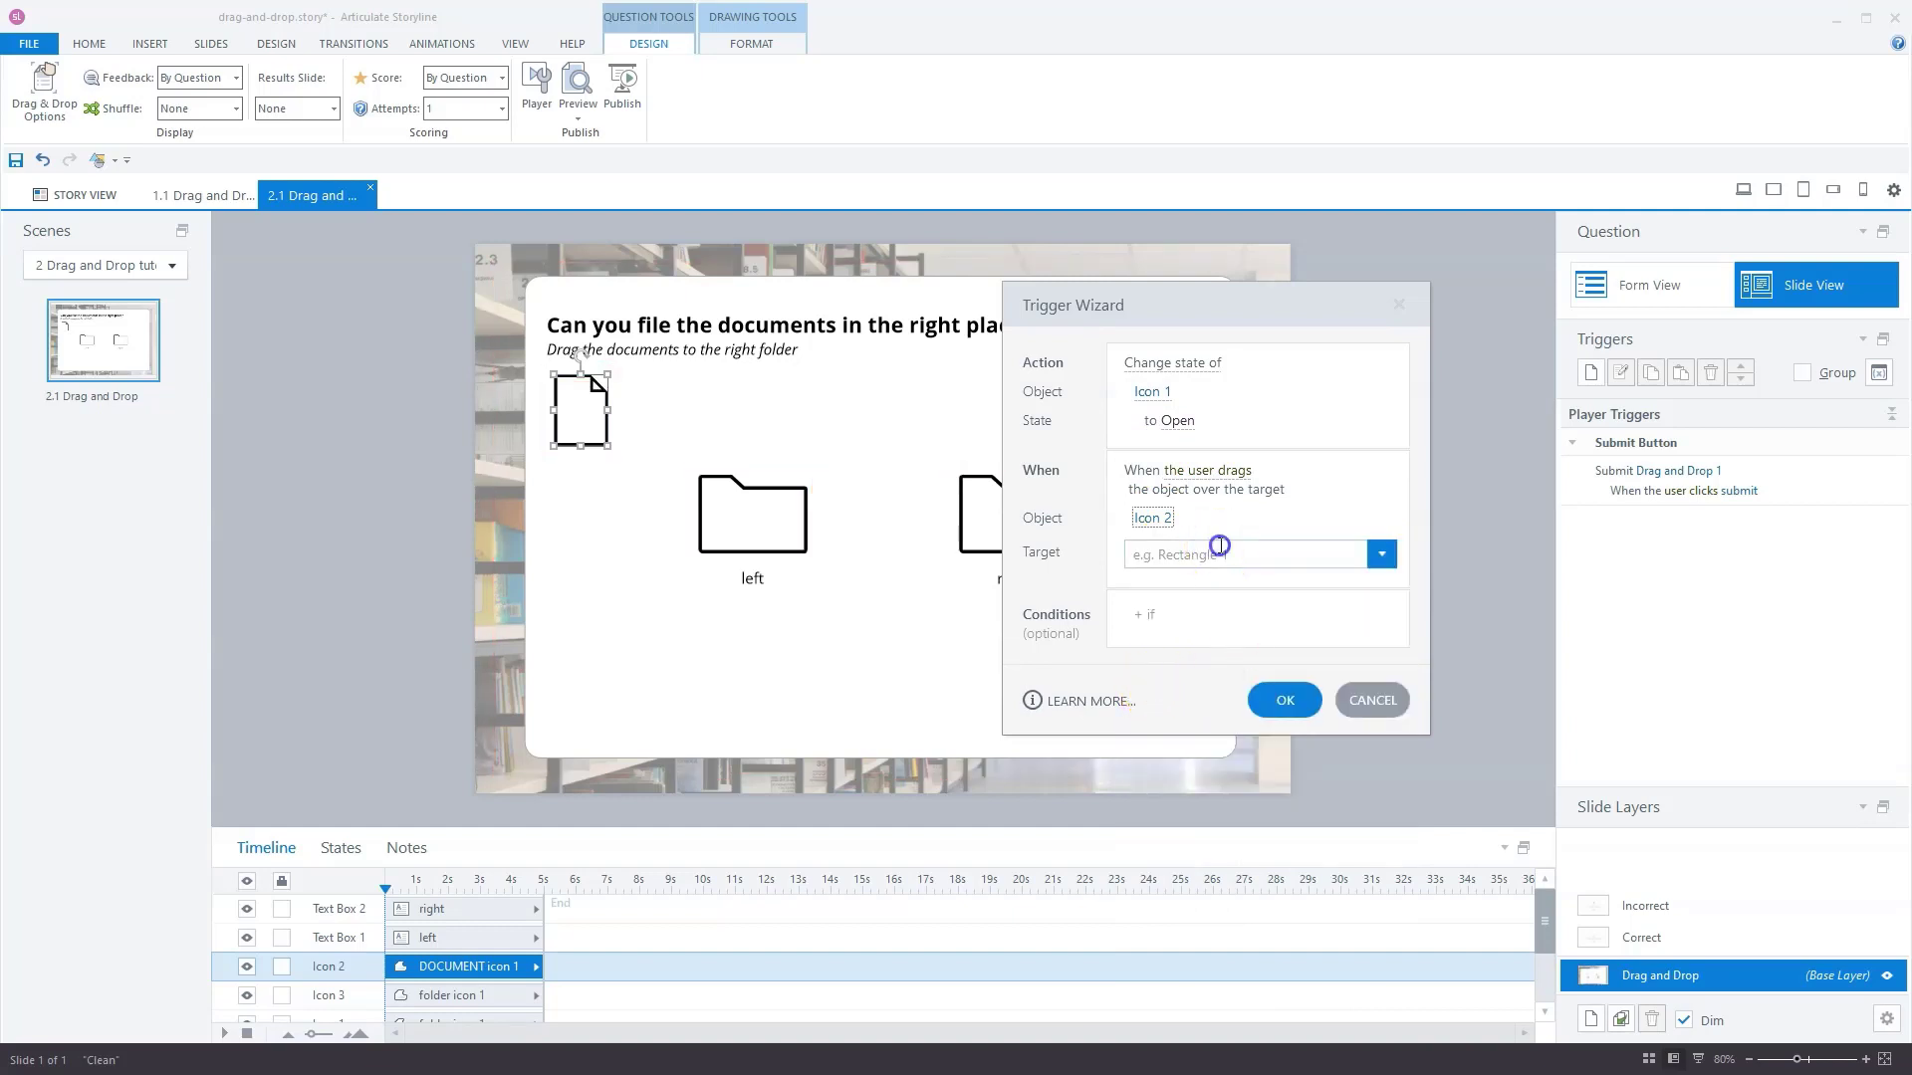
click(1220, 550)
click(1190, 655)
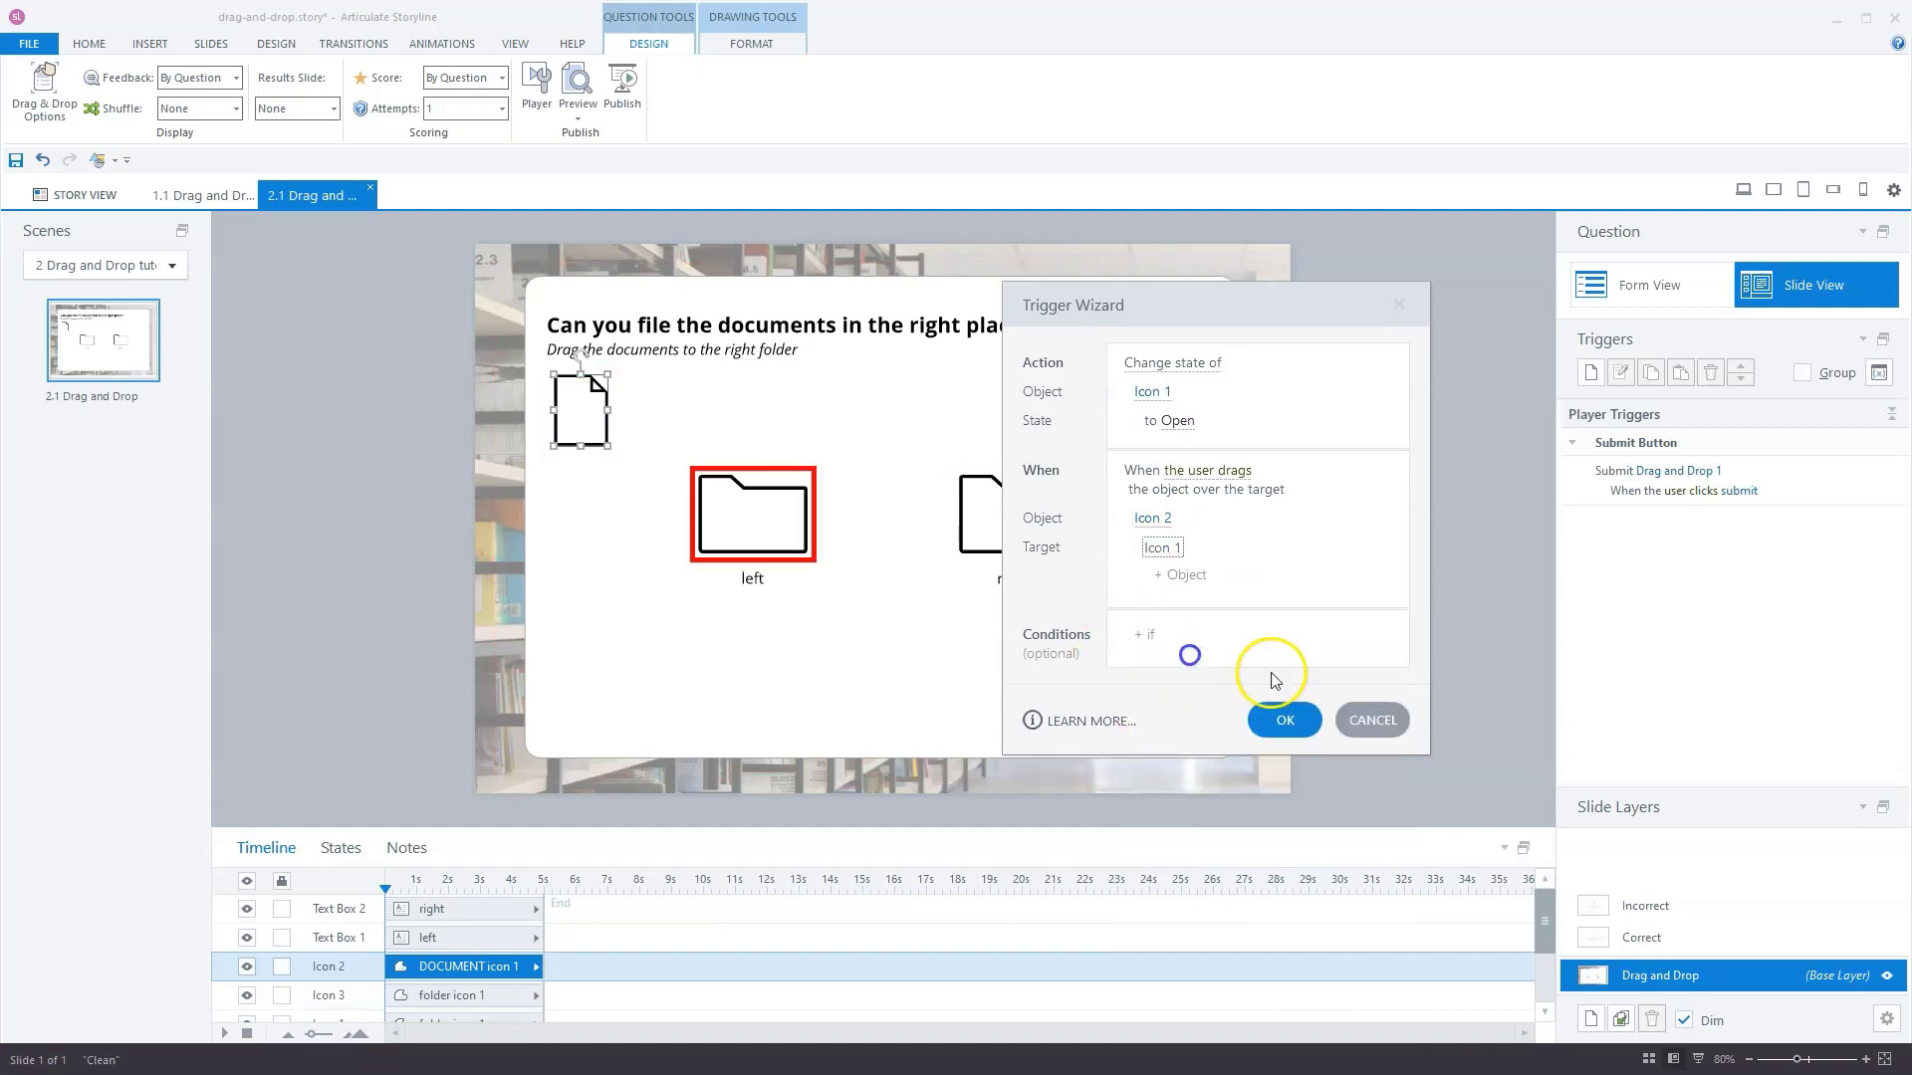
click(1281, 724)
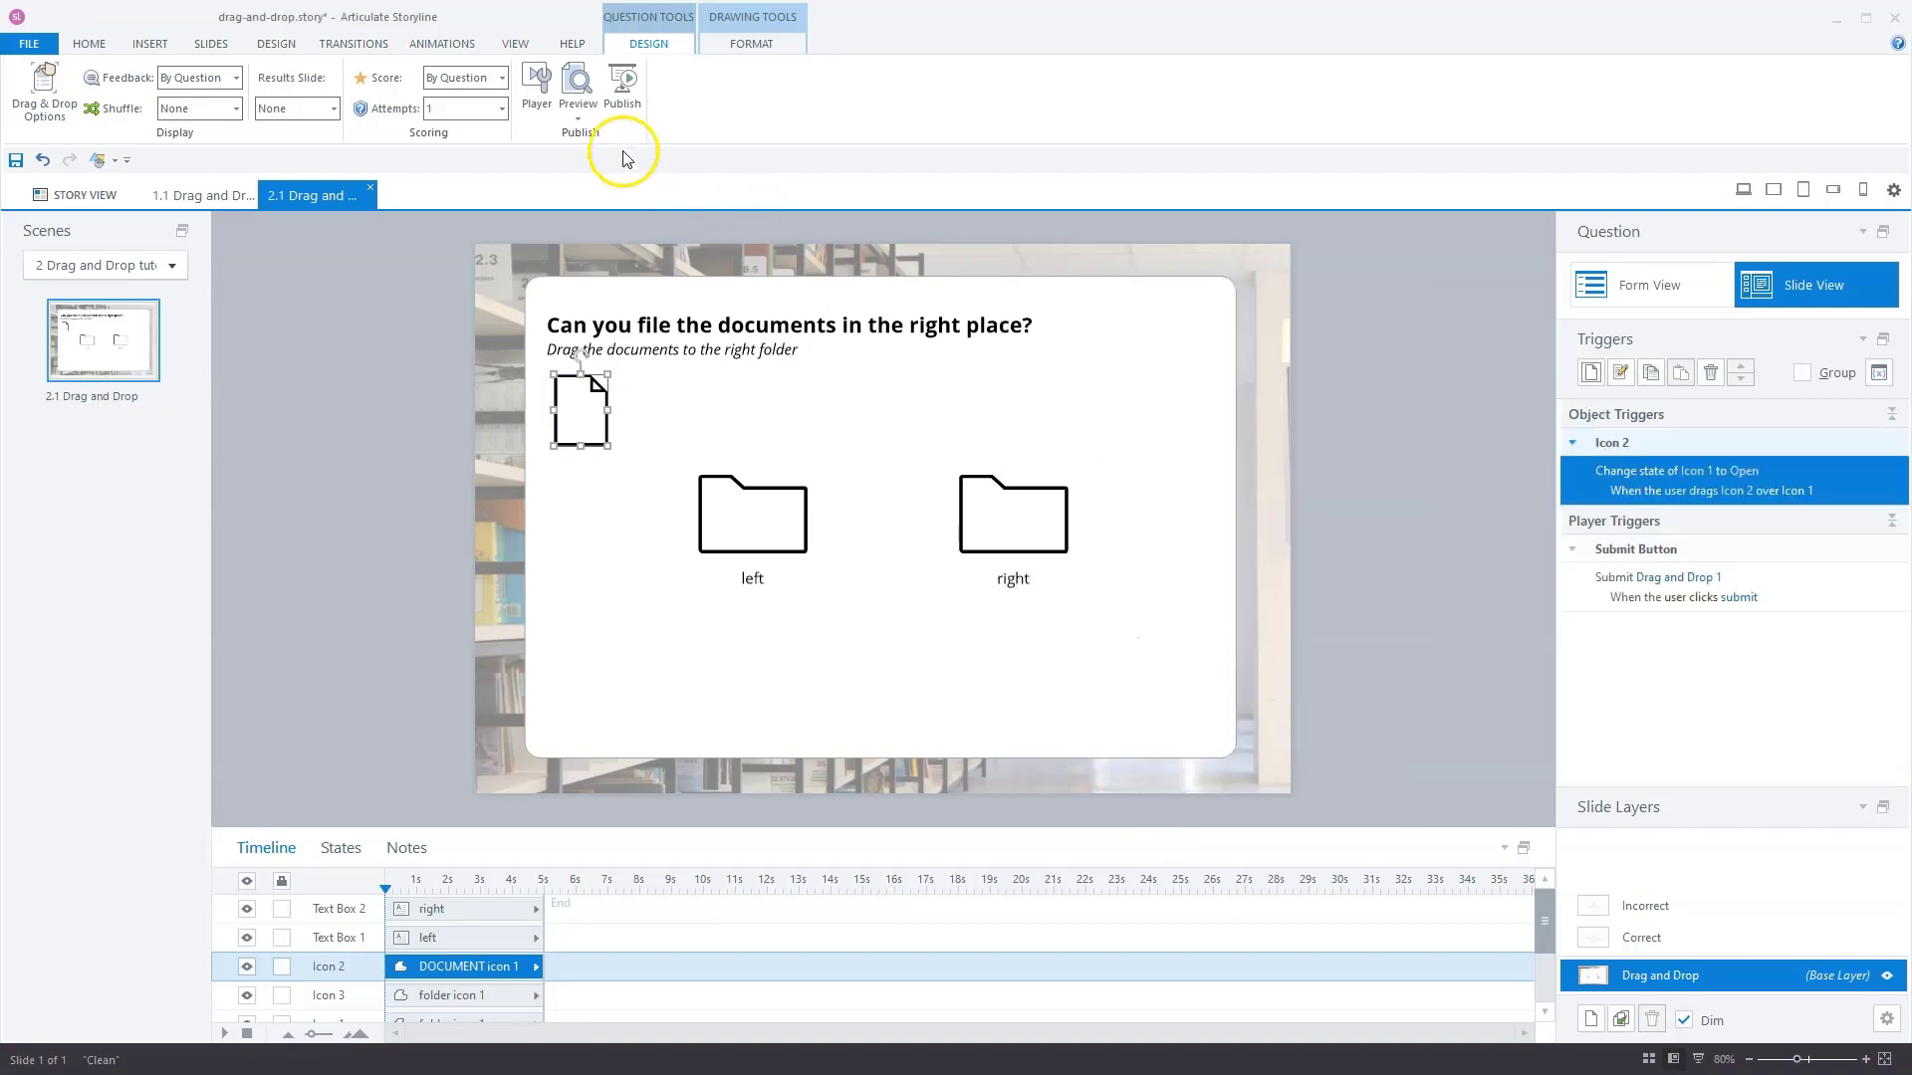
- Preview the slide and test dragging the document icon over the left folder, closing the preview at the end
click(580, 119)
click(528, 138)
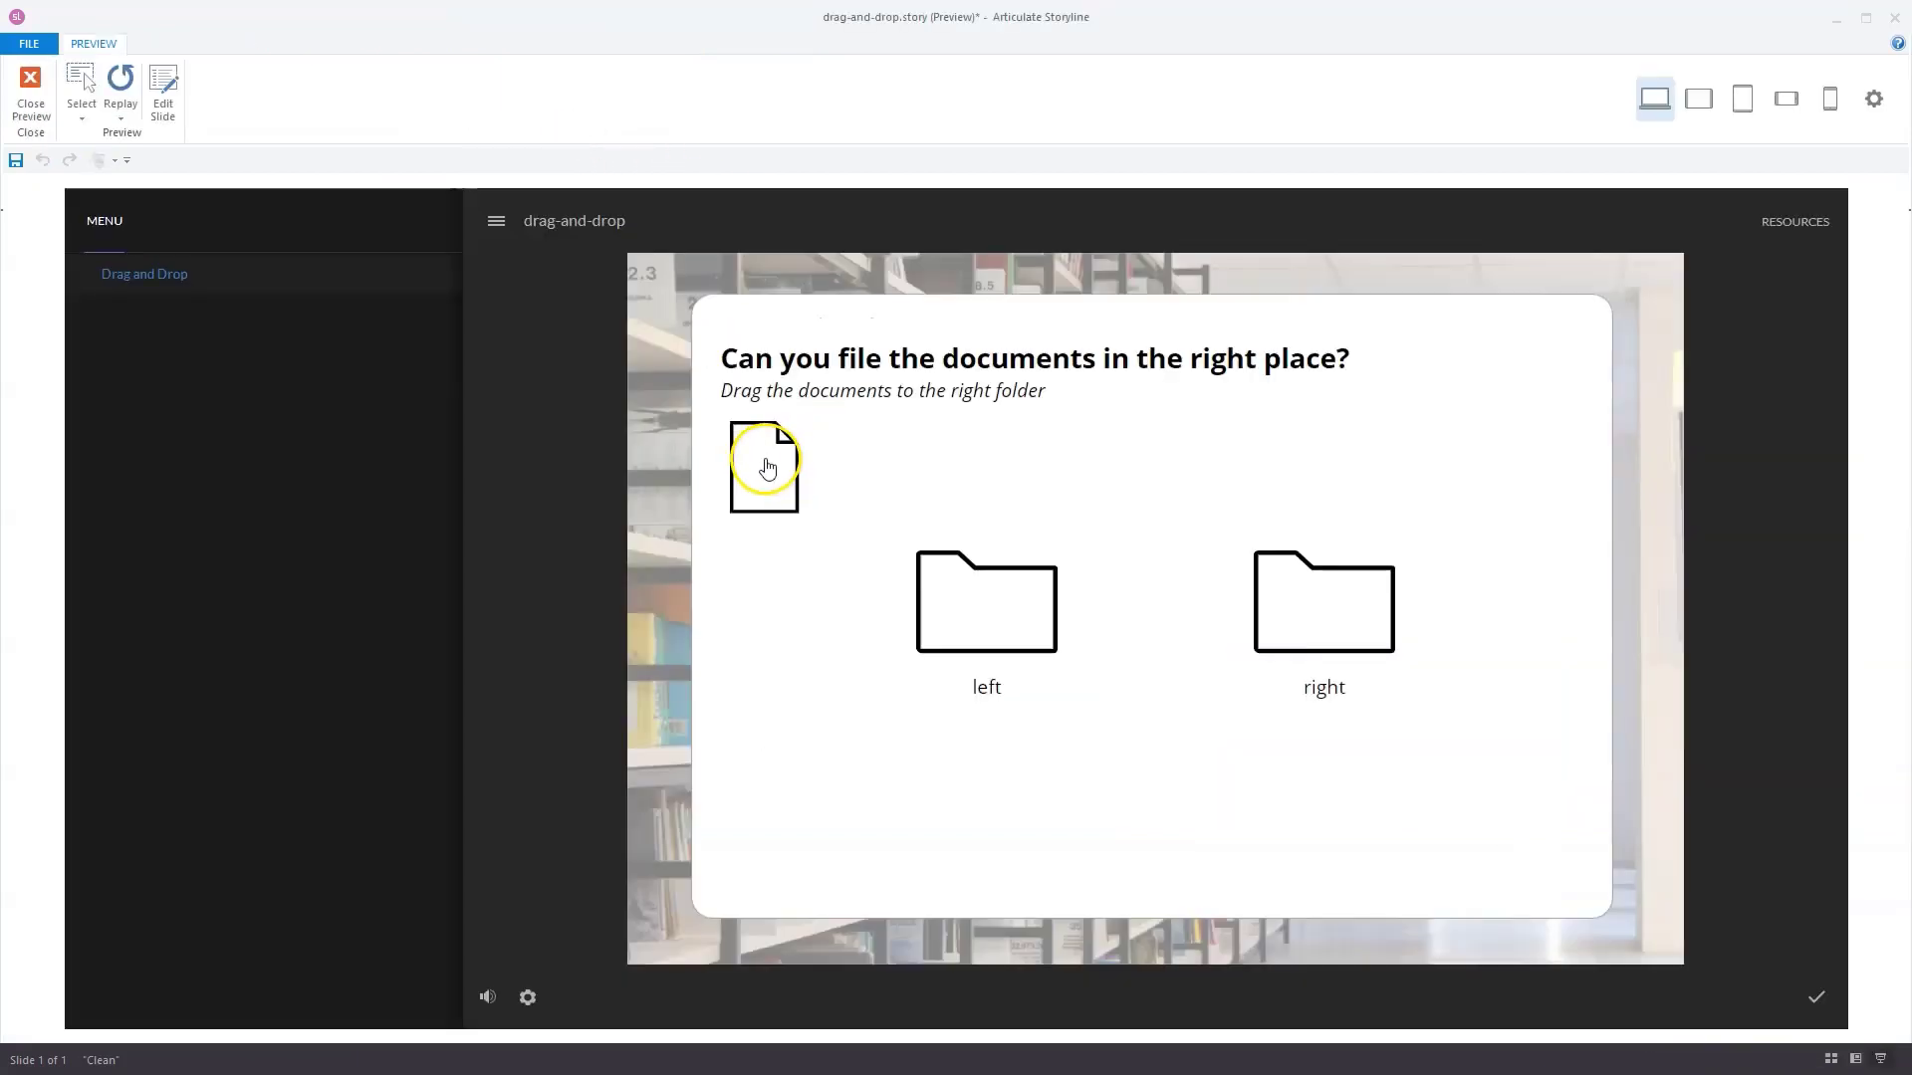
drag(767, 468, 960, 536)
click(27, 103)
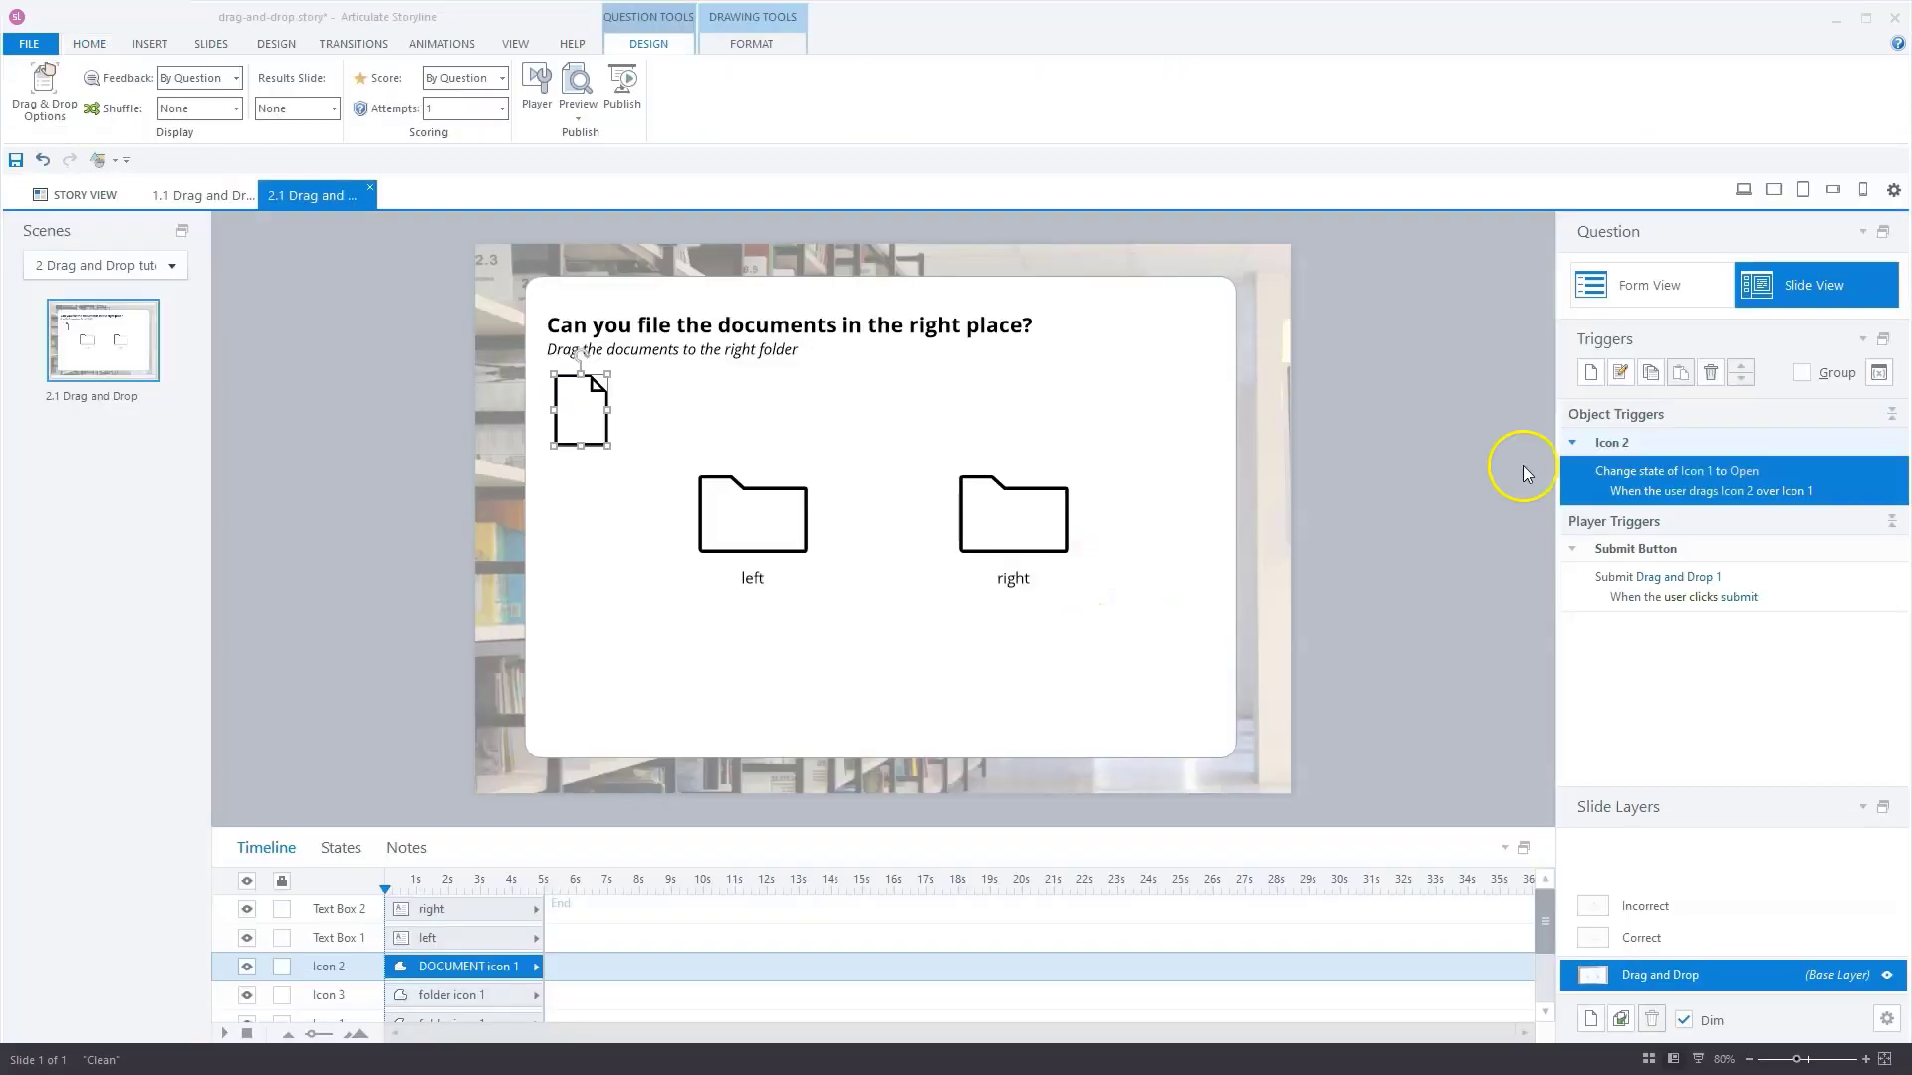
- Start another trigger that changes the state of Icon 1, the left folder, to Filled1
click(1588, 372)
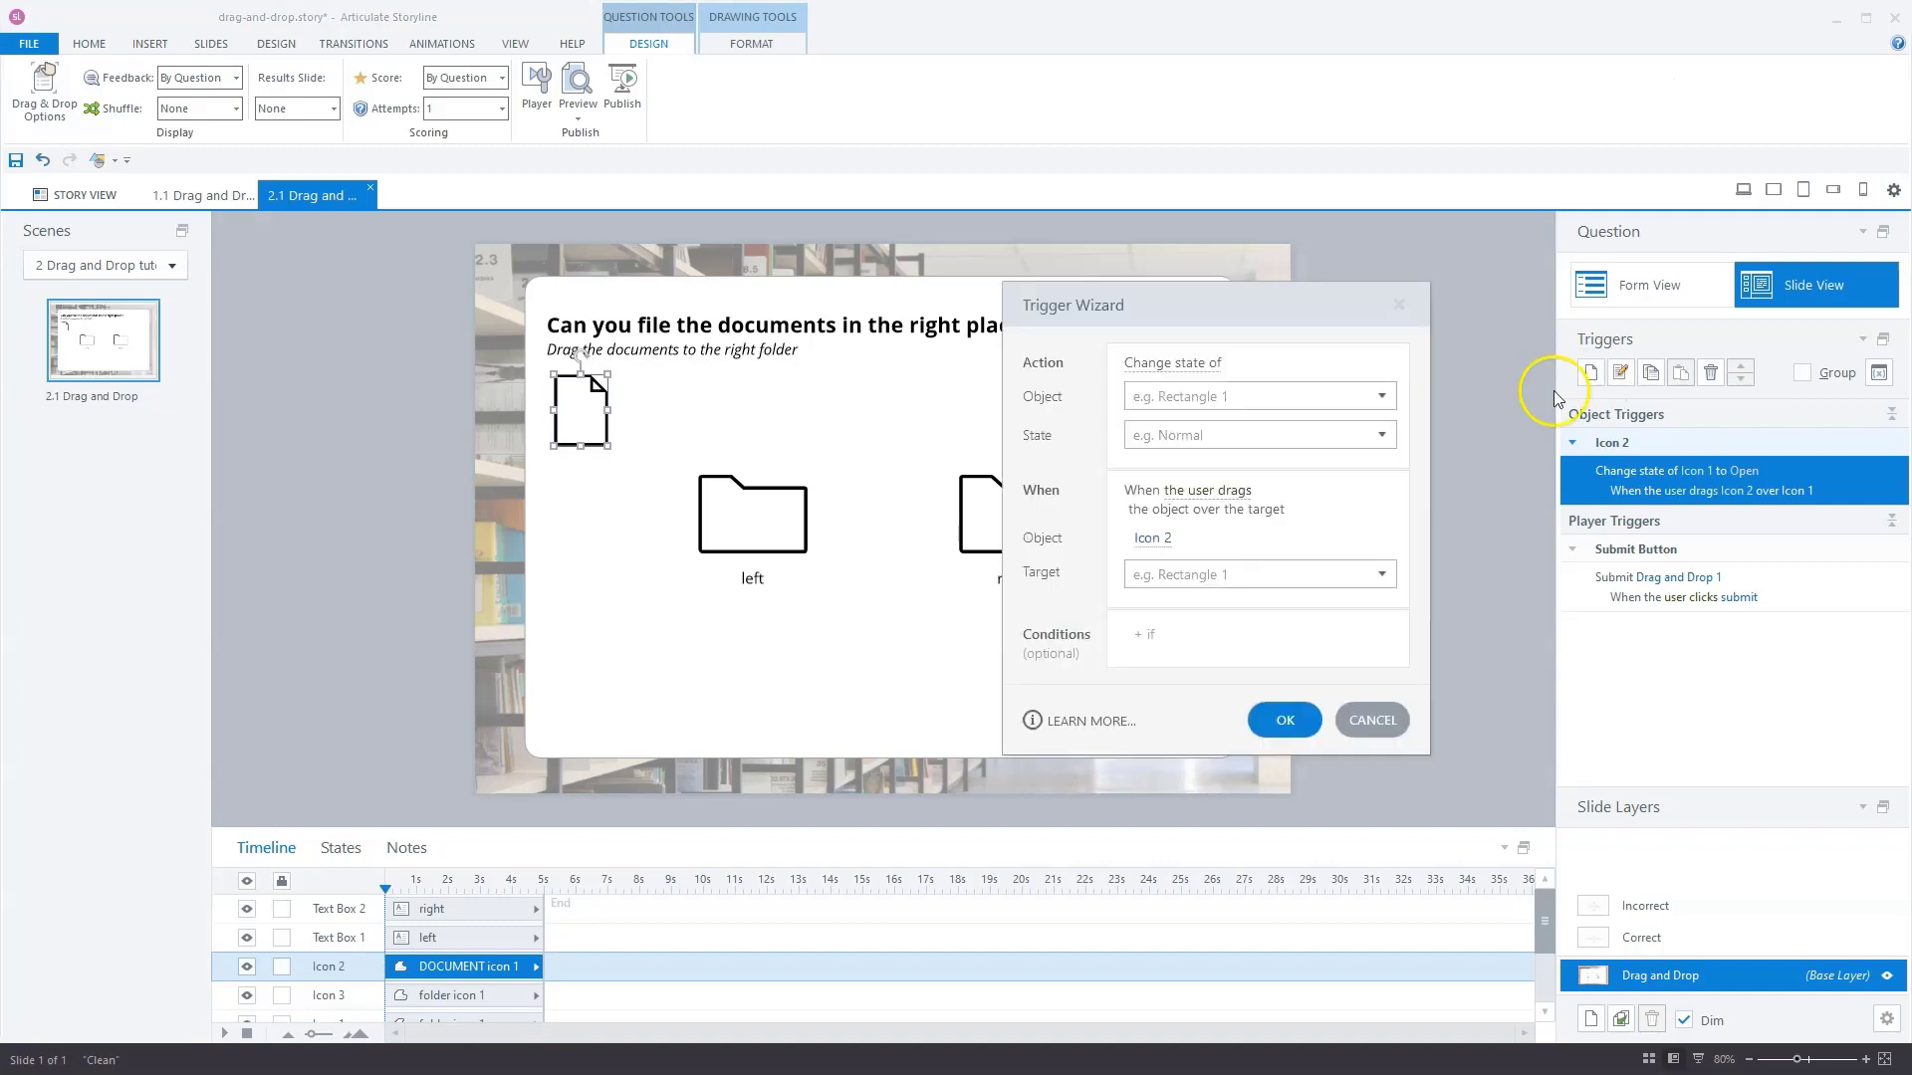
click(1186, 398)
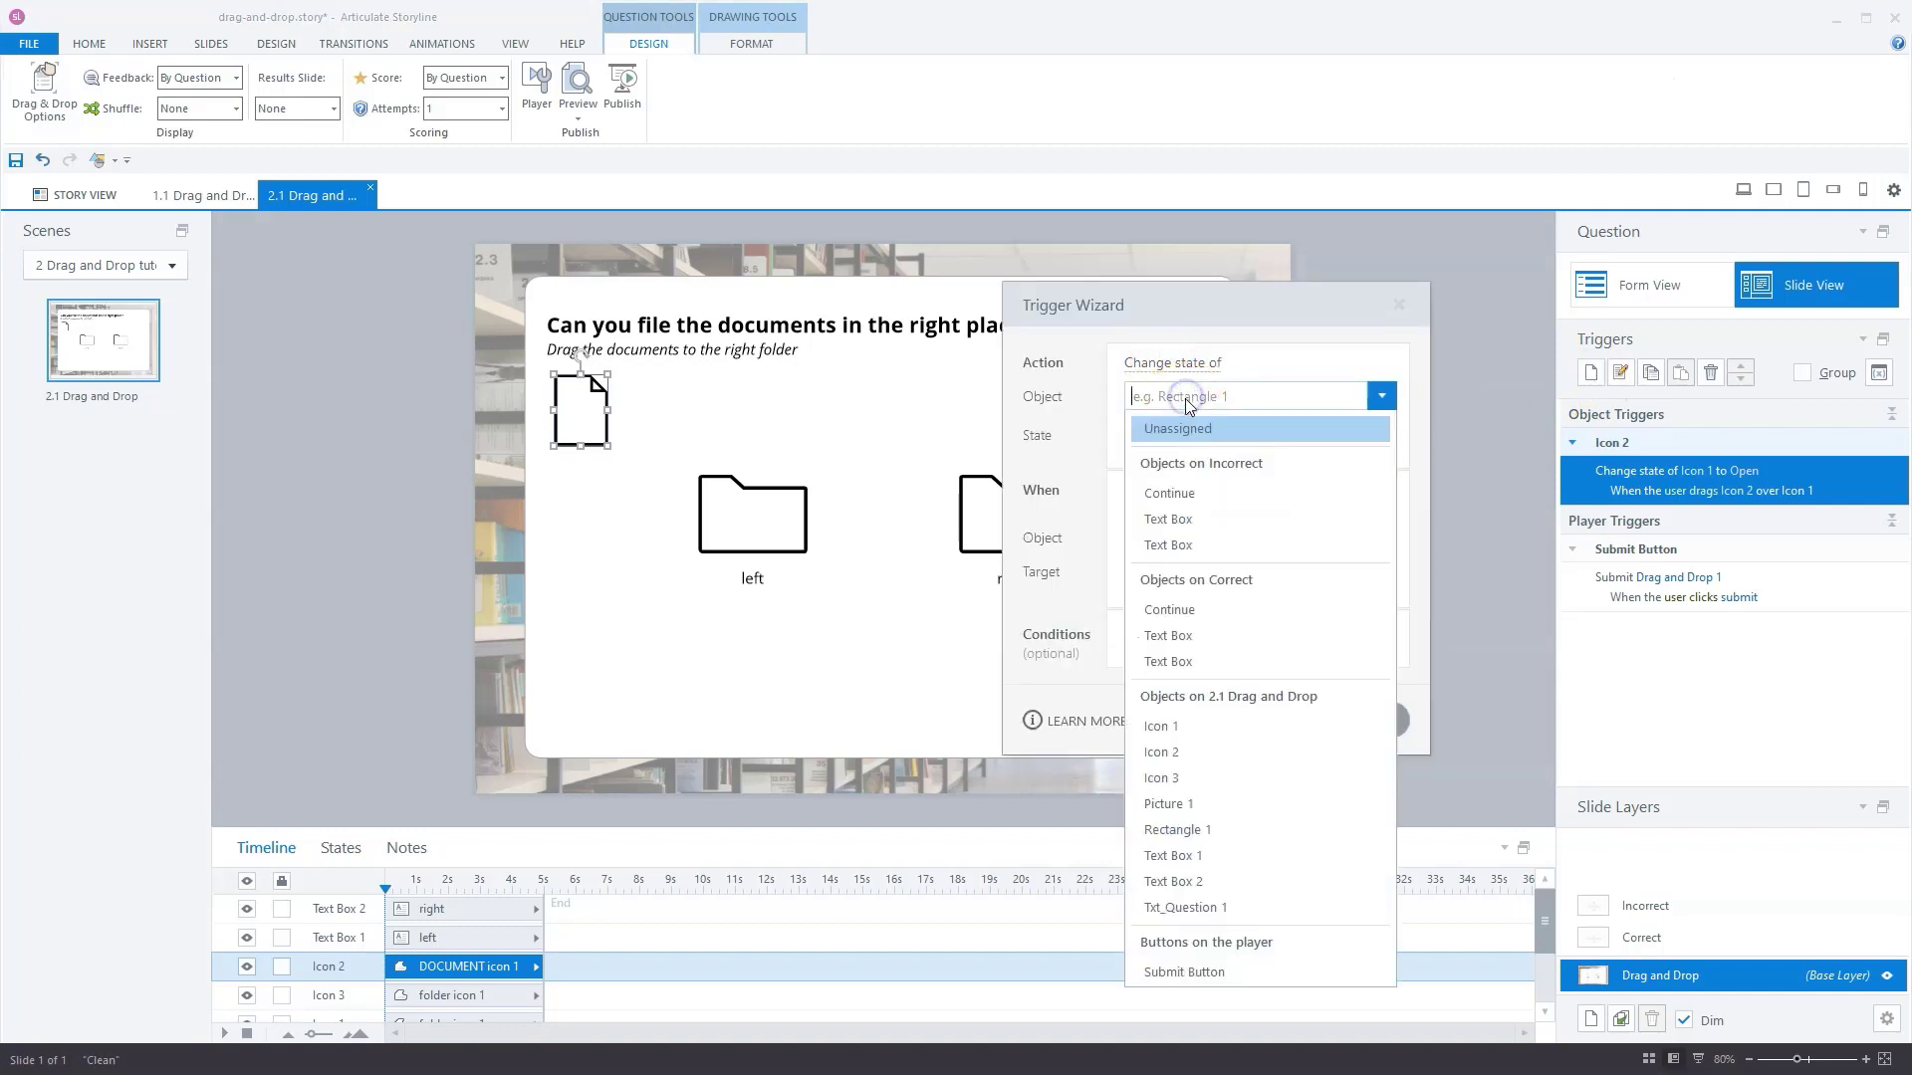
click(1161, 726)
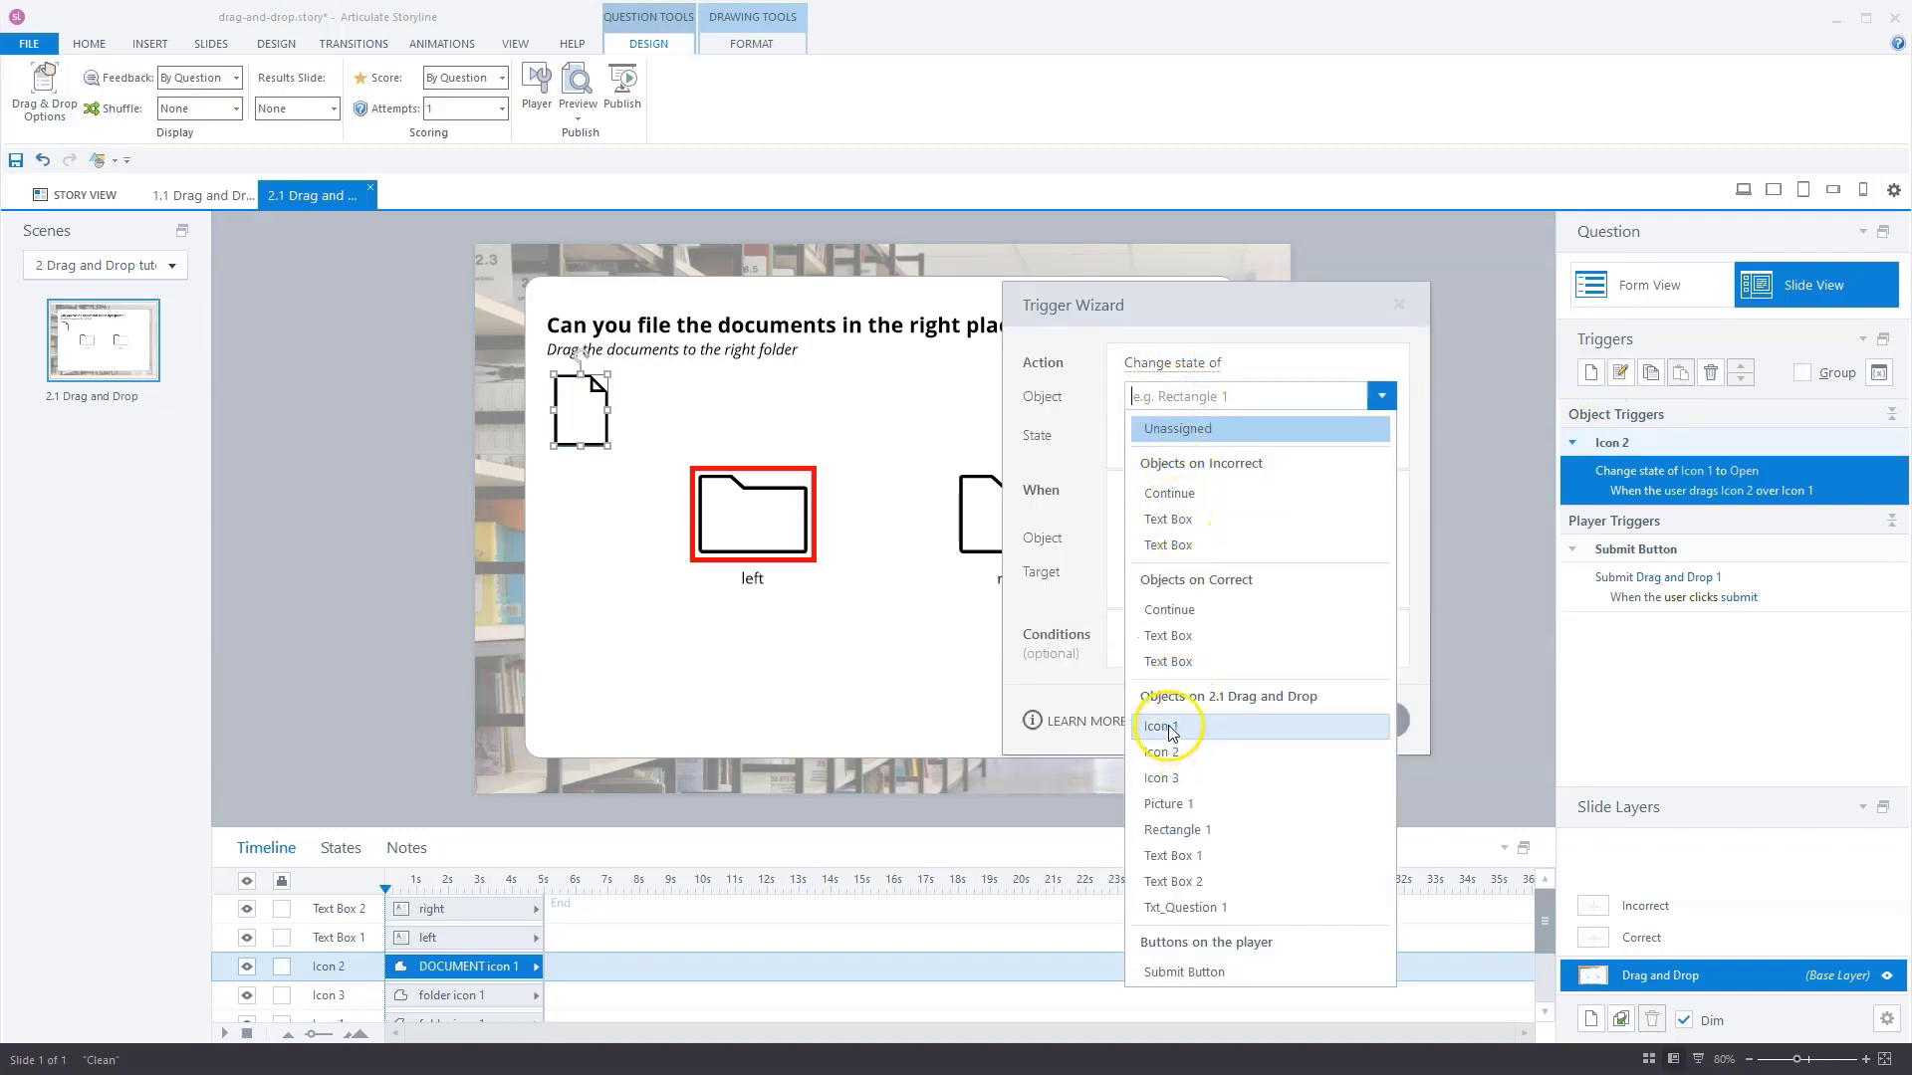
click(1182, 422)
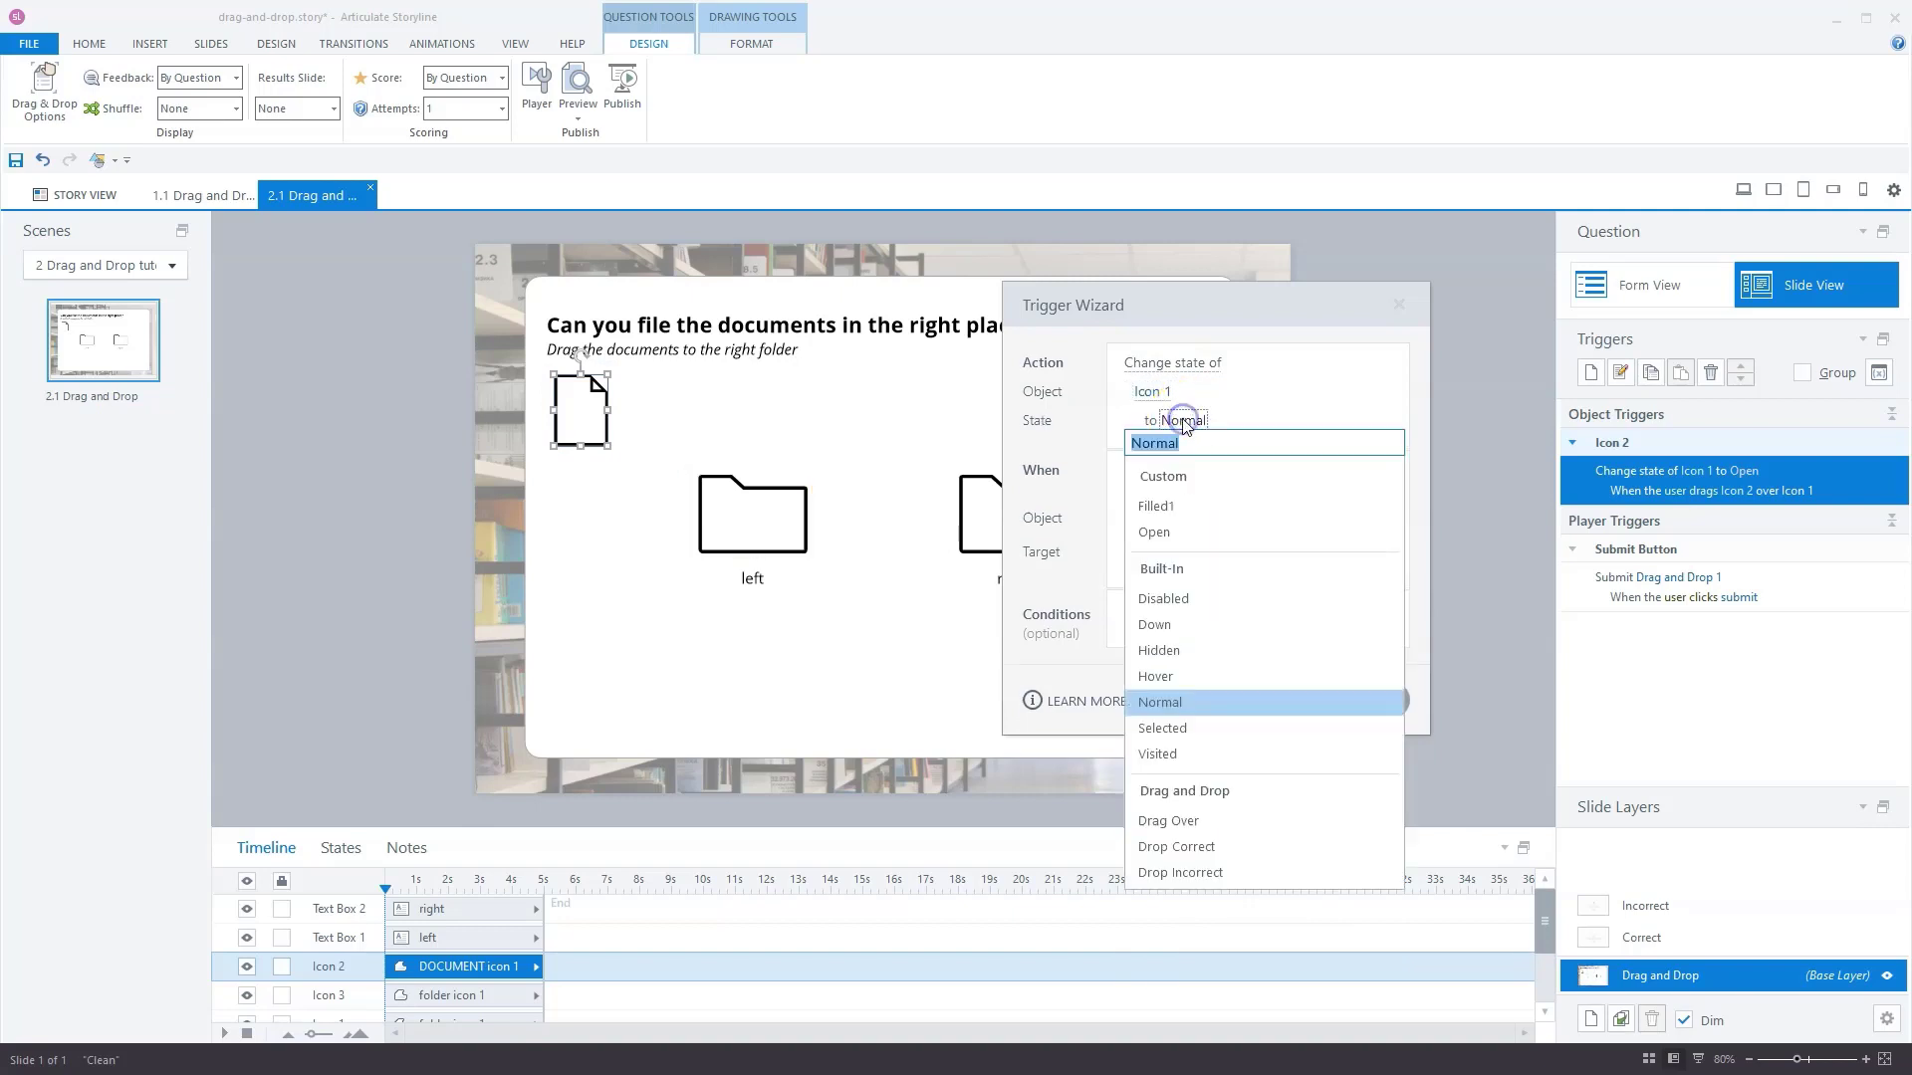
click(1165, 508)
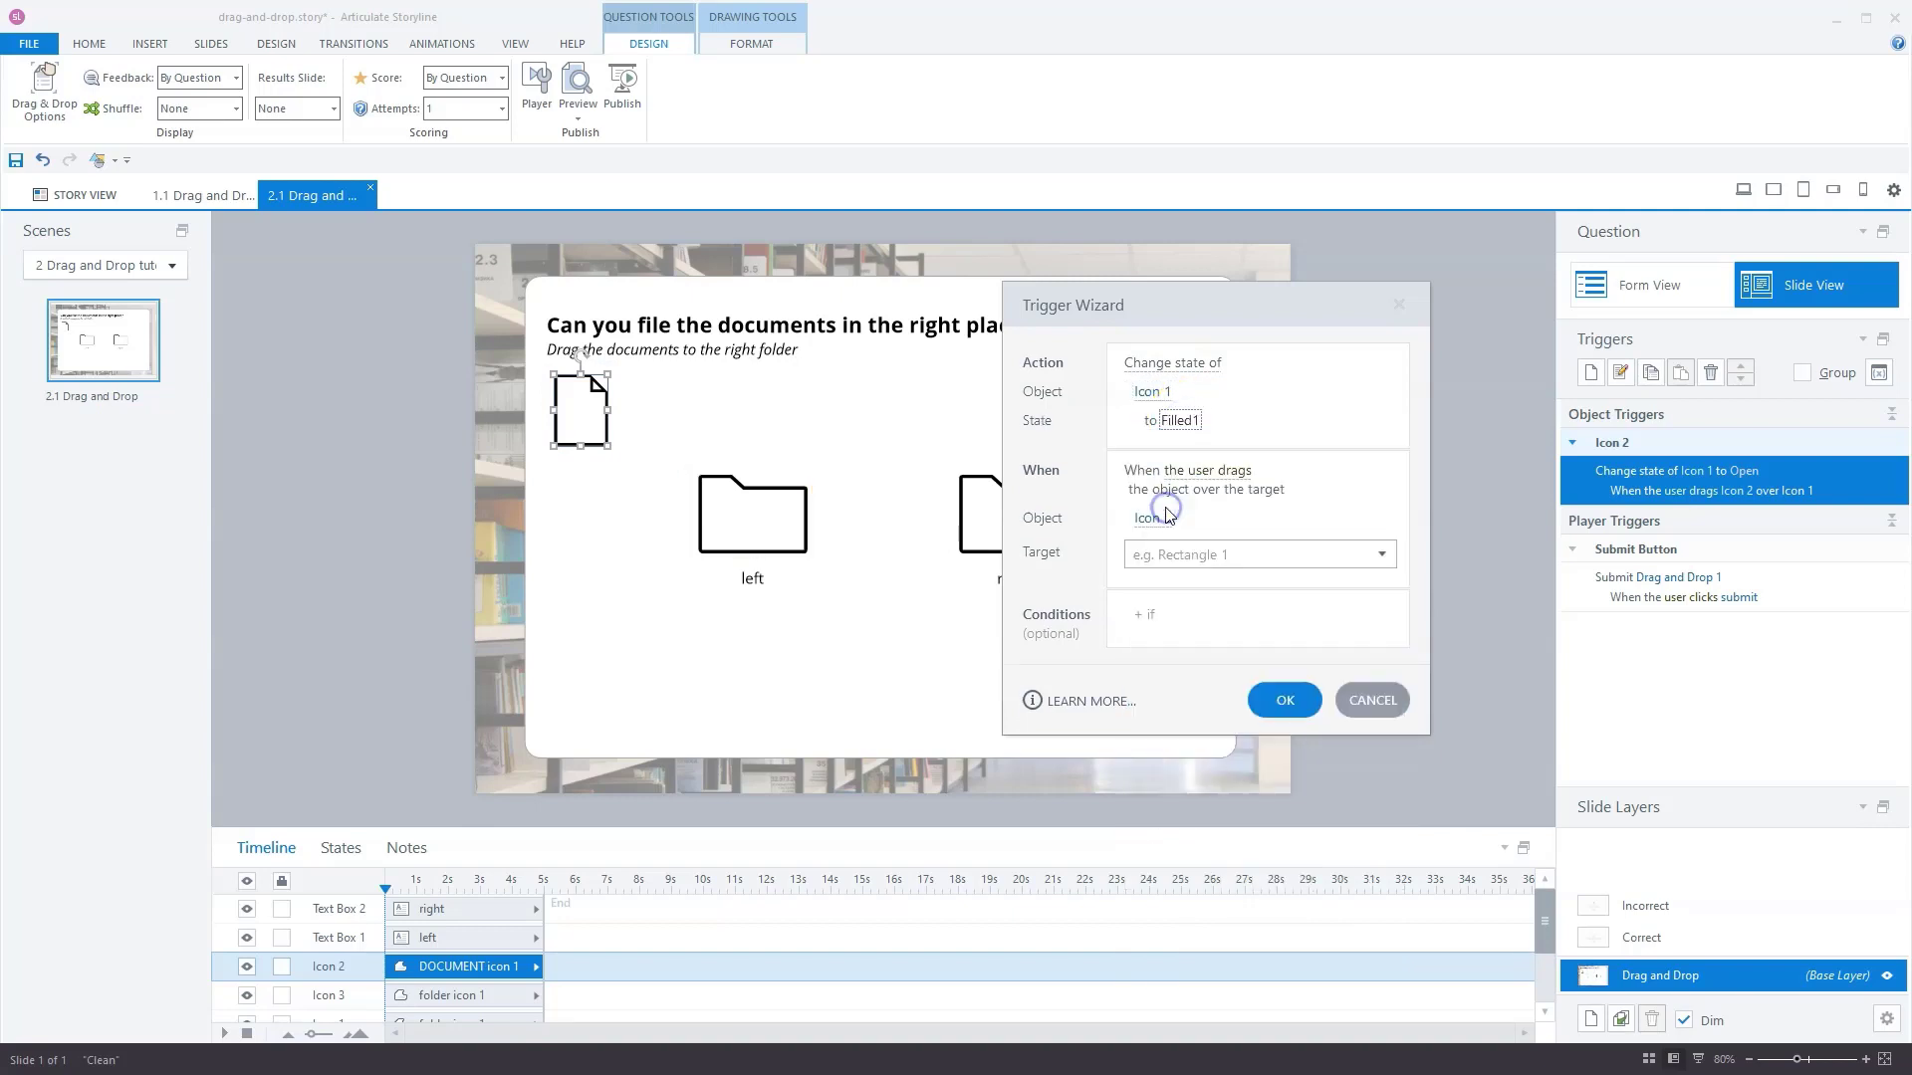
- Complete the Filled1 trigger so it fires when the user drops Icon 2 on Icon 1
click(1230, 491)
scroll(1259, 786, down, 1)
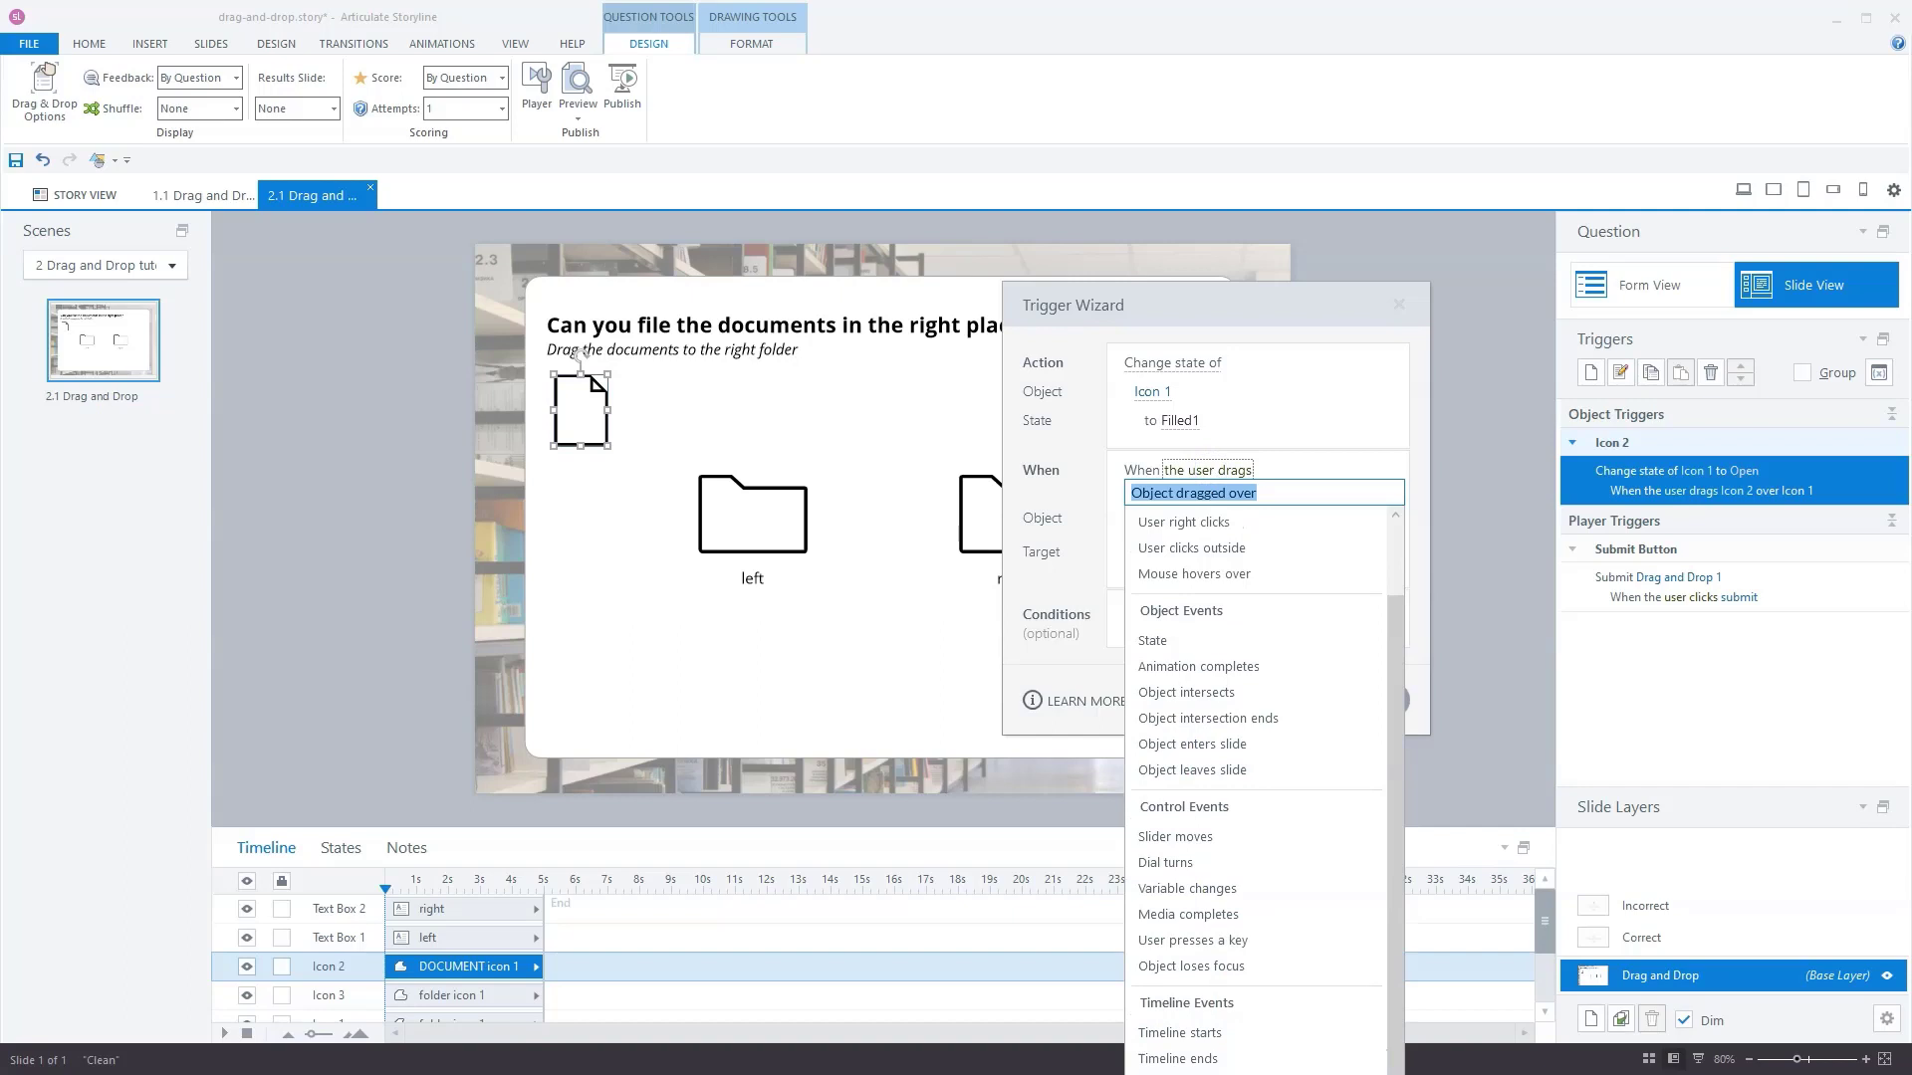
click(1224, 1016)
click(1155, 501)
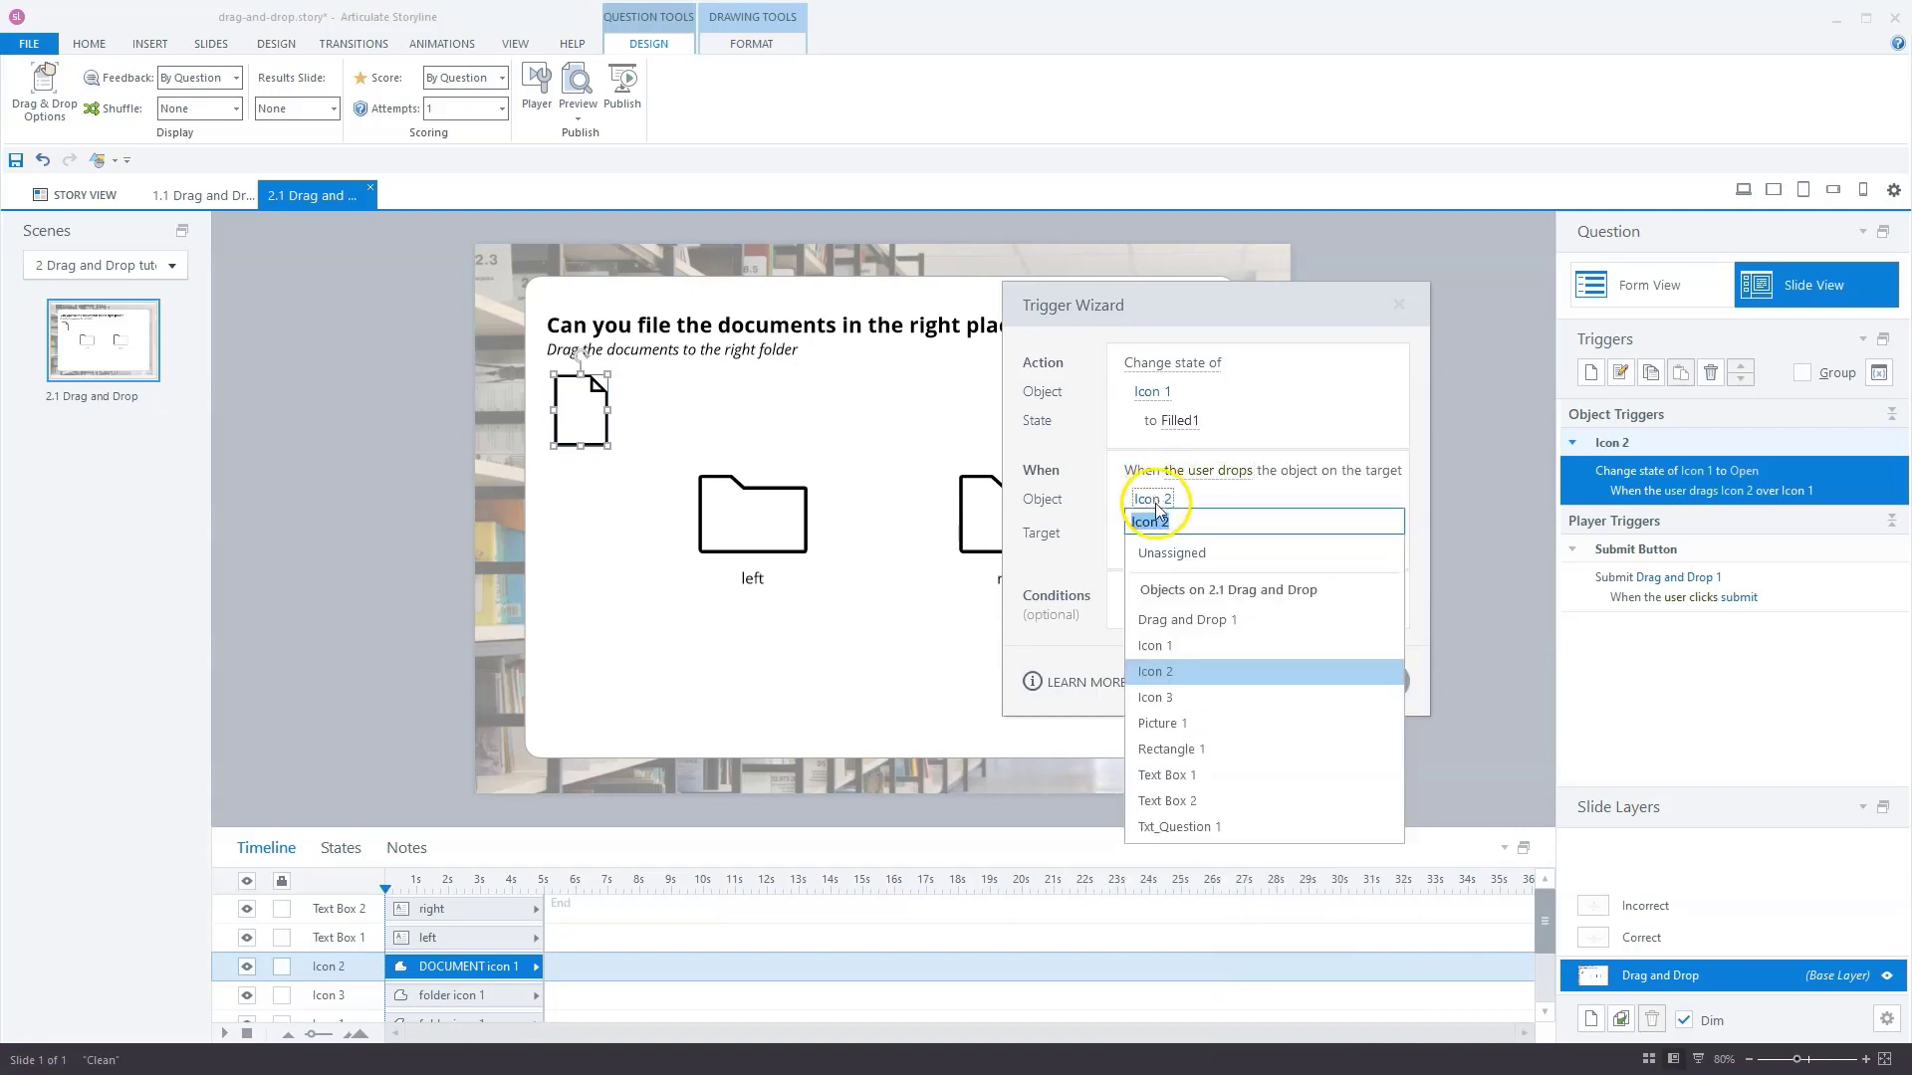
click(1161, 647)
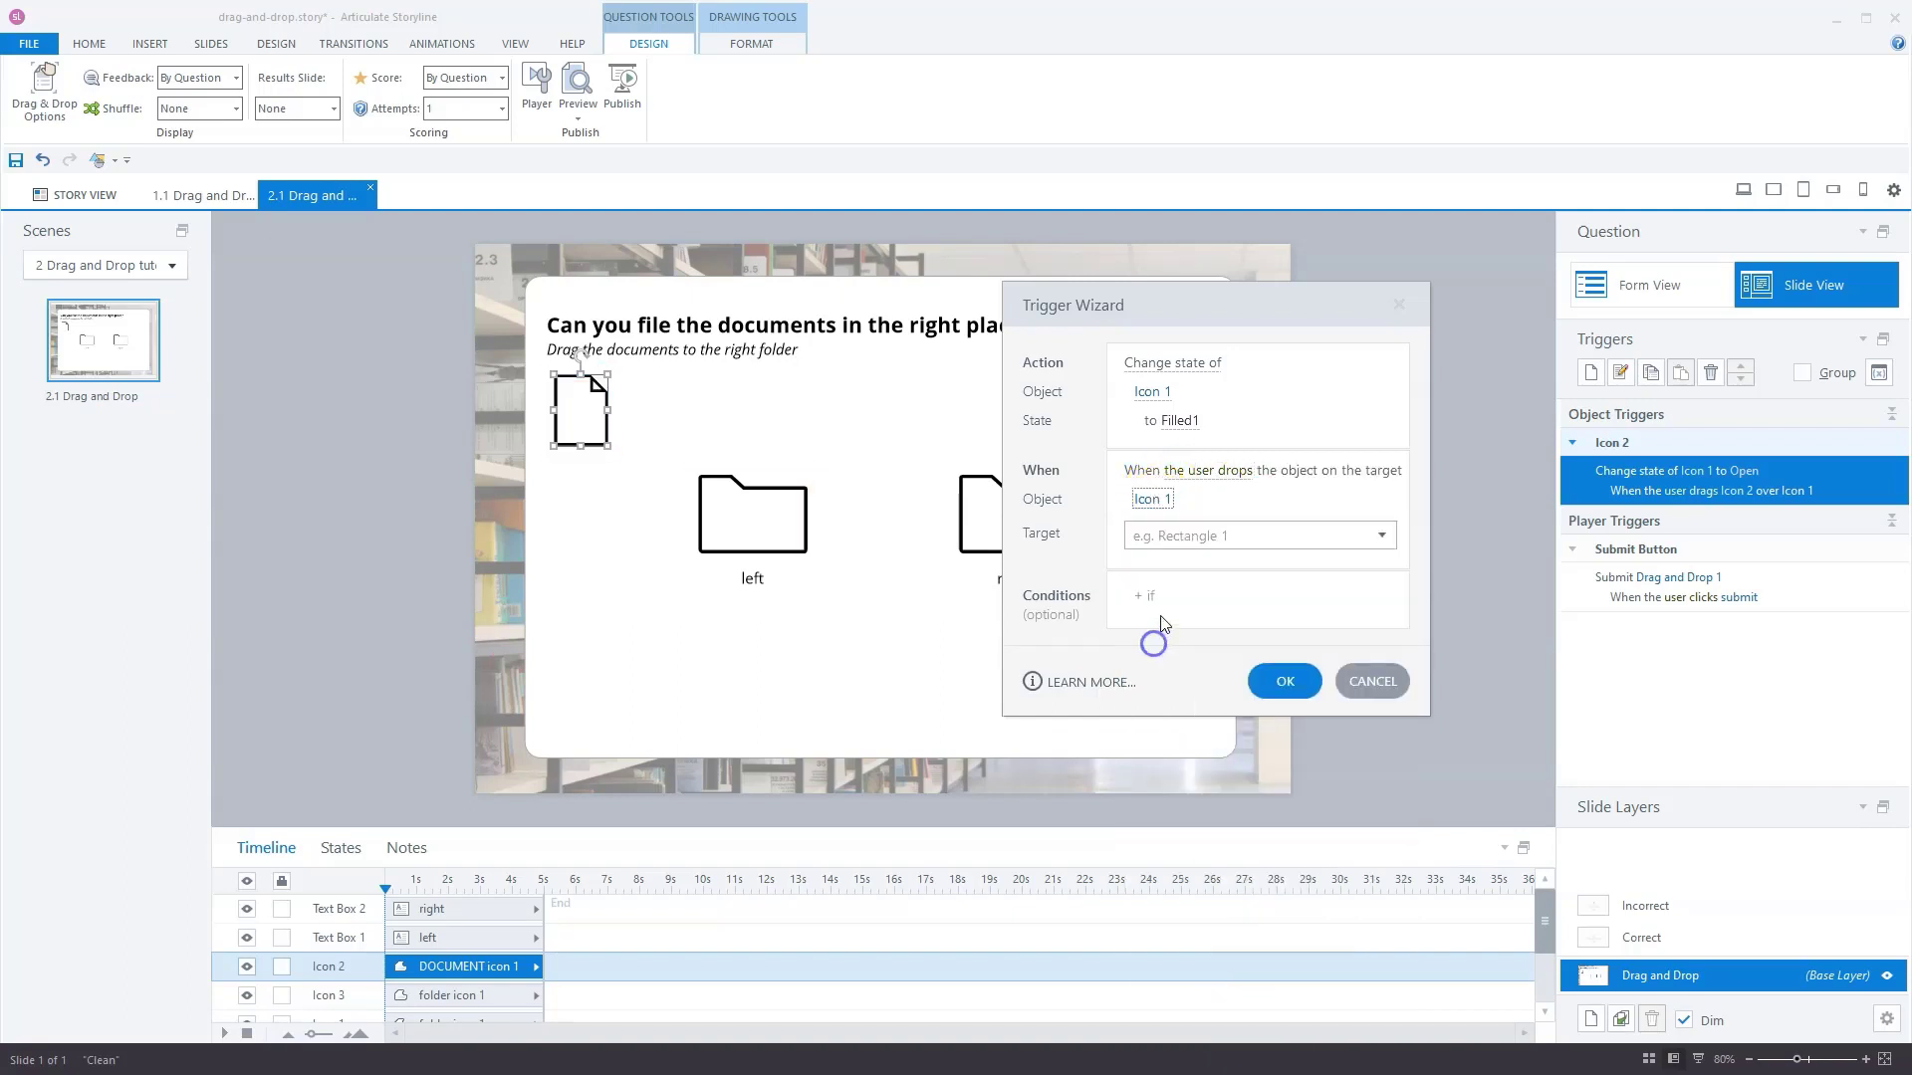
click(1153, 500)
click(1161, 674)
click(1180, 536)
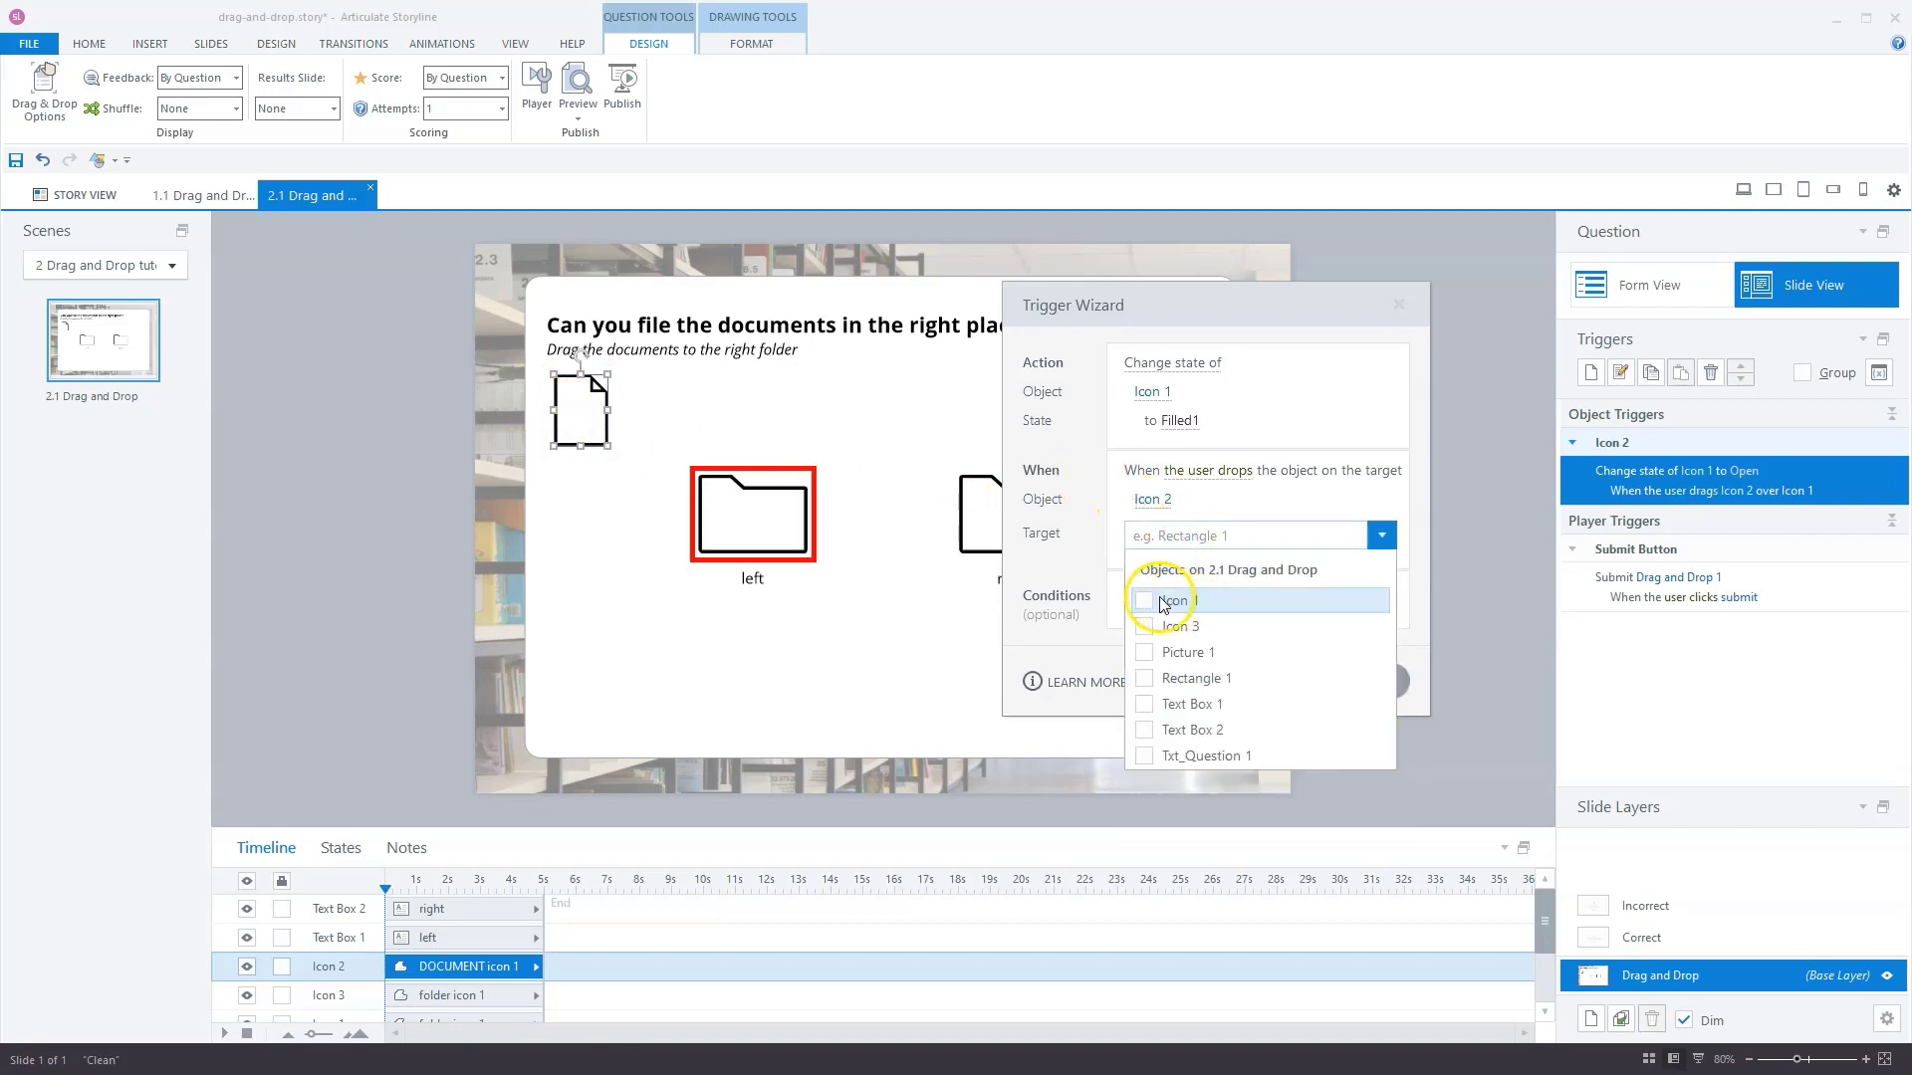
click(1147, 600)
click(1270, 677)
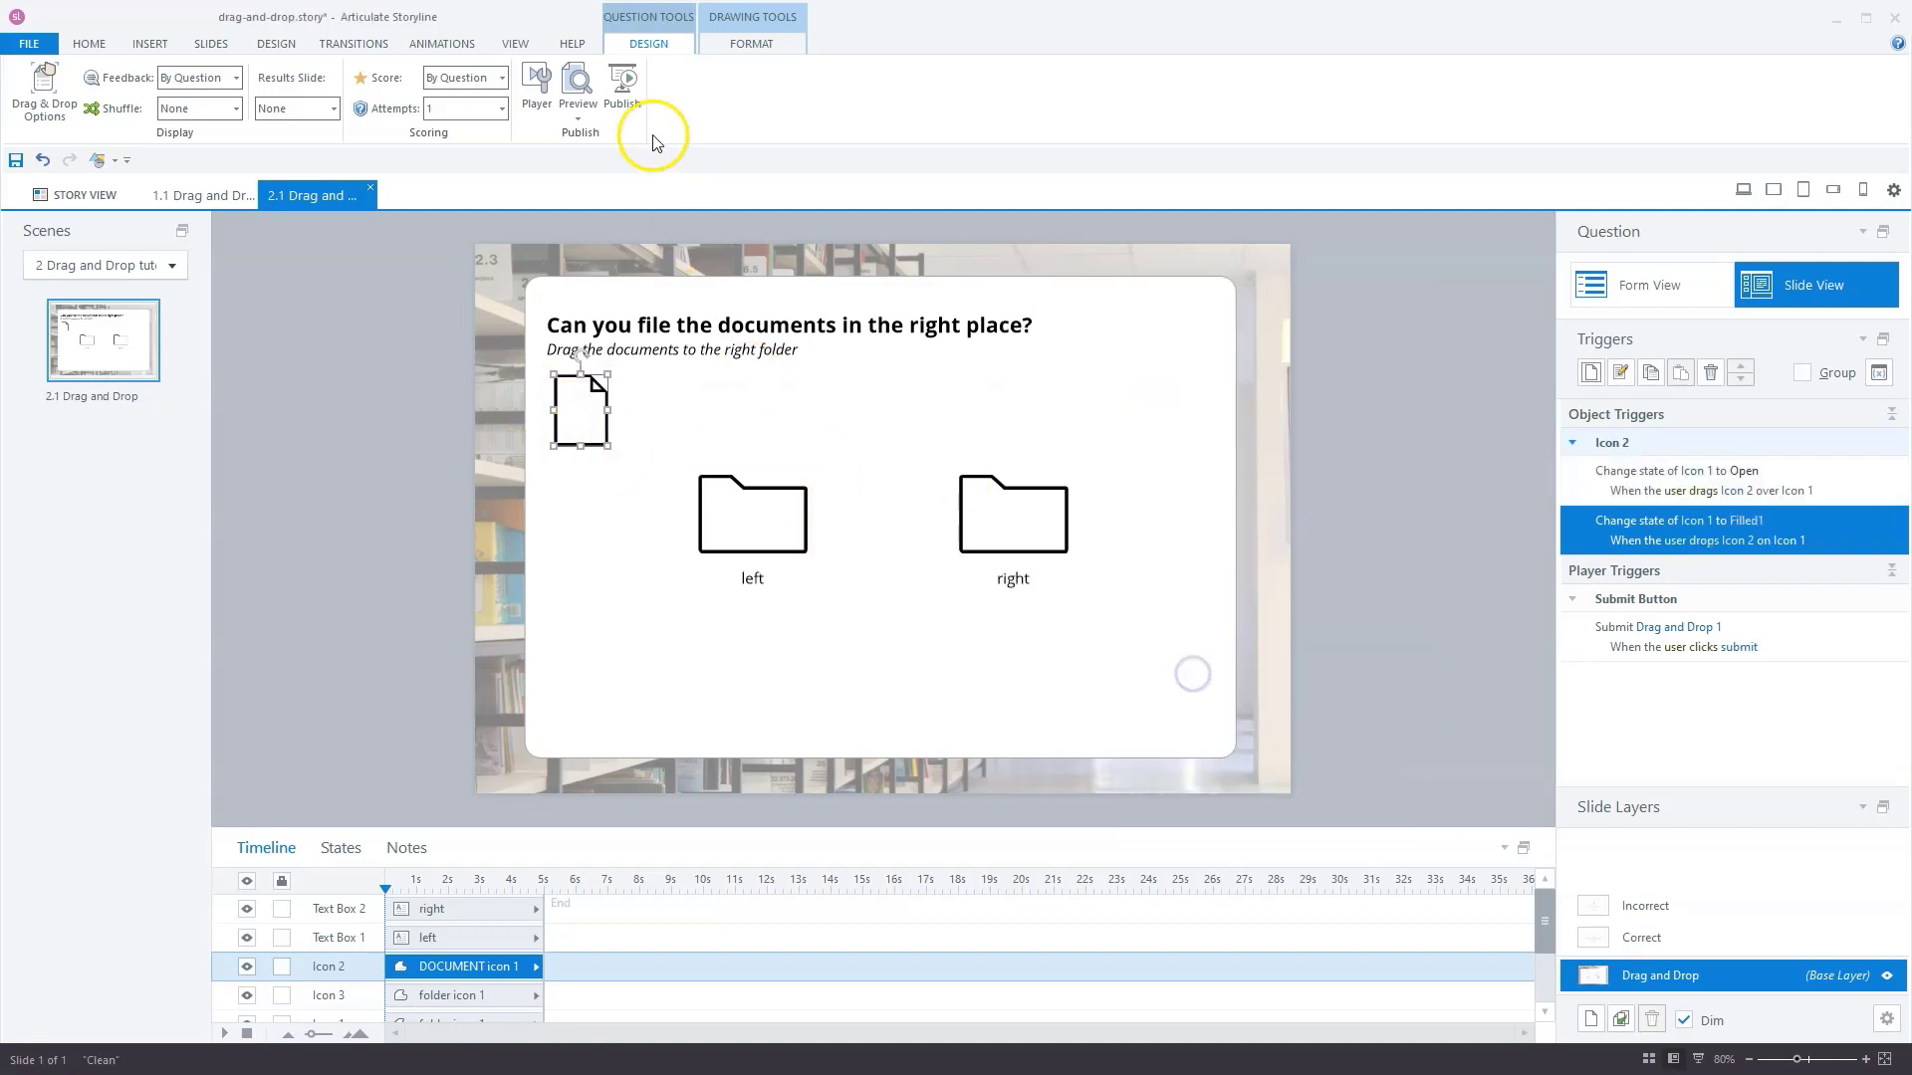
- Preview the slide and test dropping the document onto the left folder, closing the preview at the end
click(580, 122)
click(550, 138)
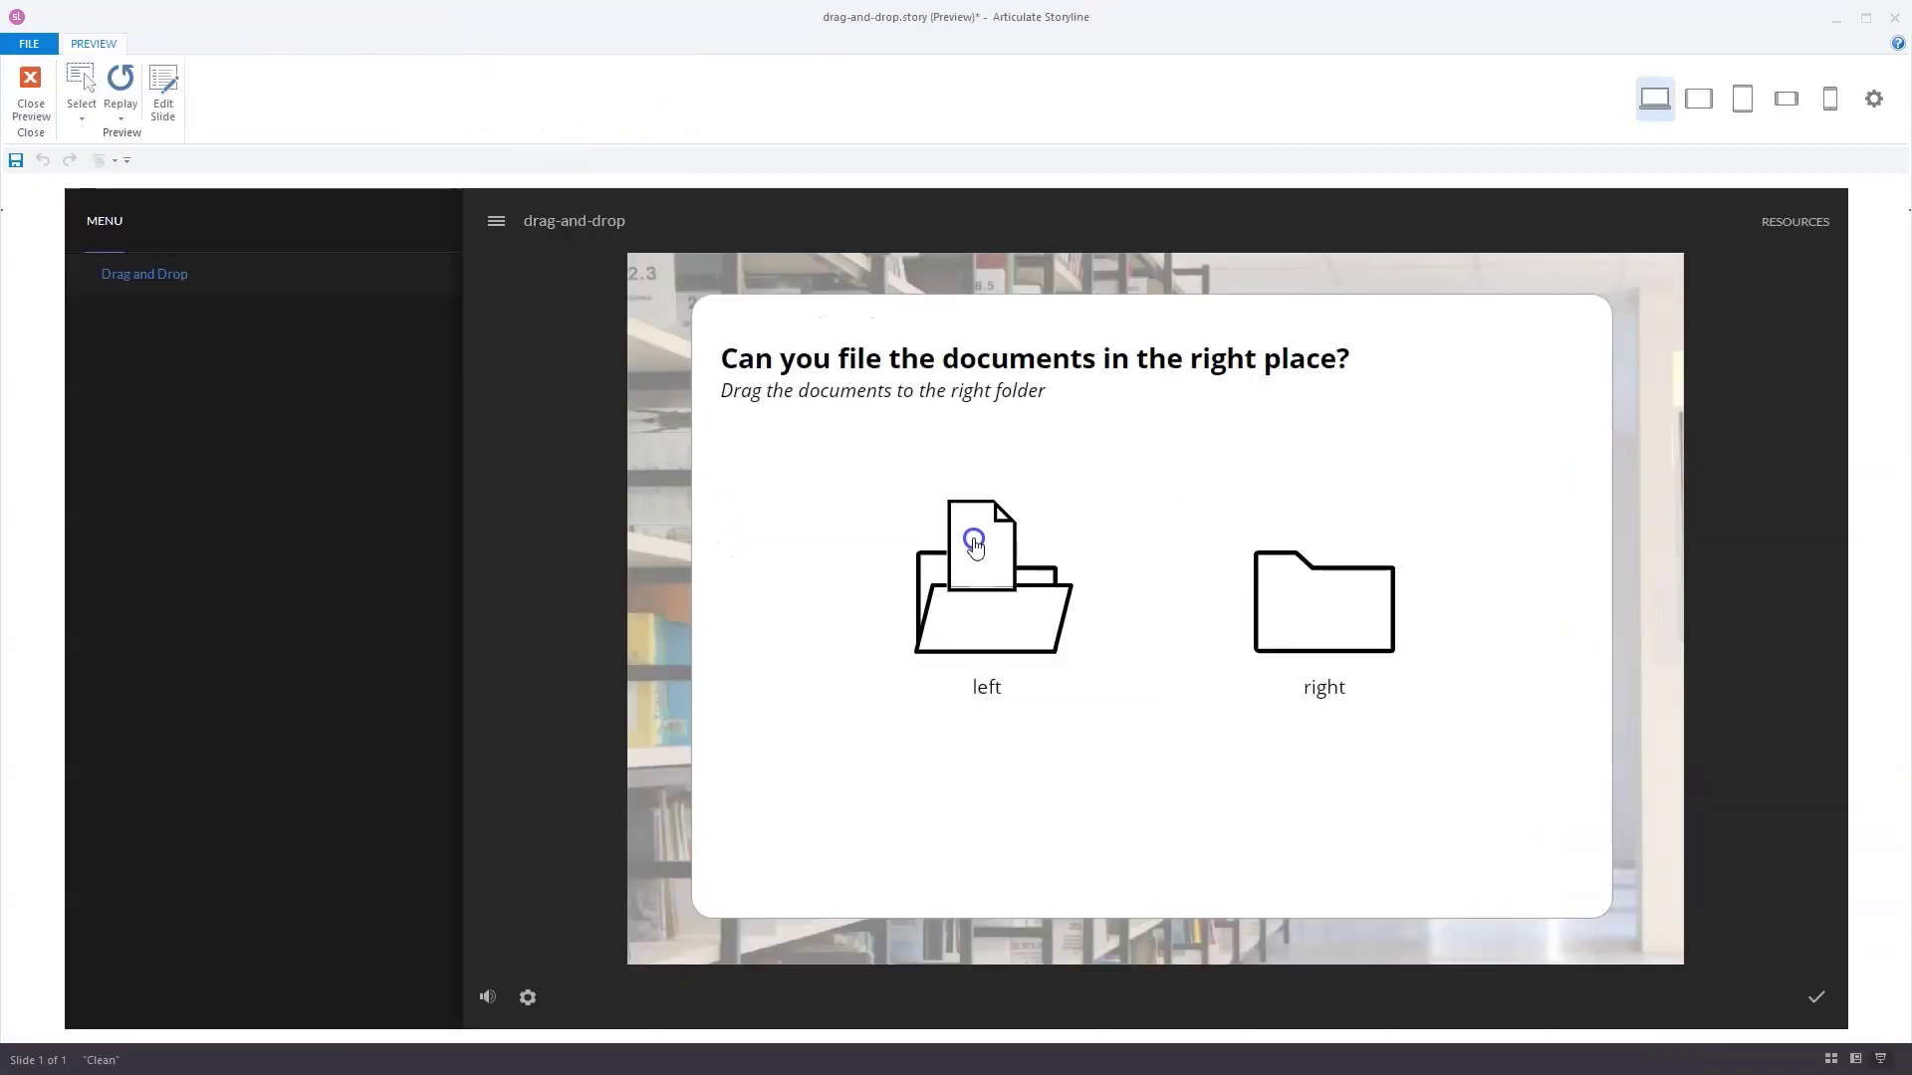
drag(980, 558, 982, 593)
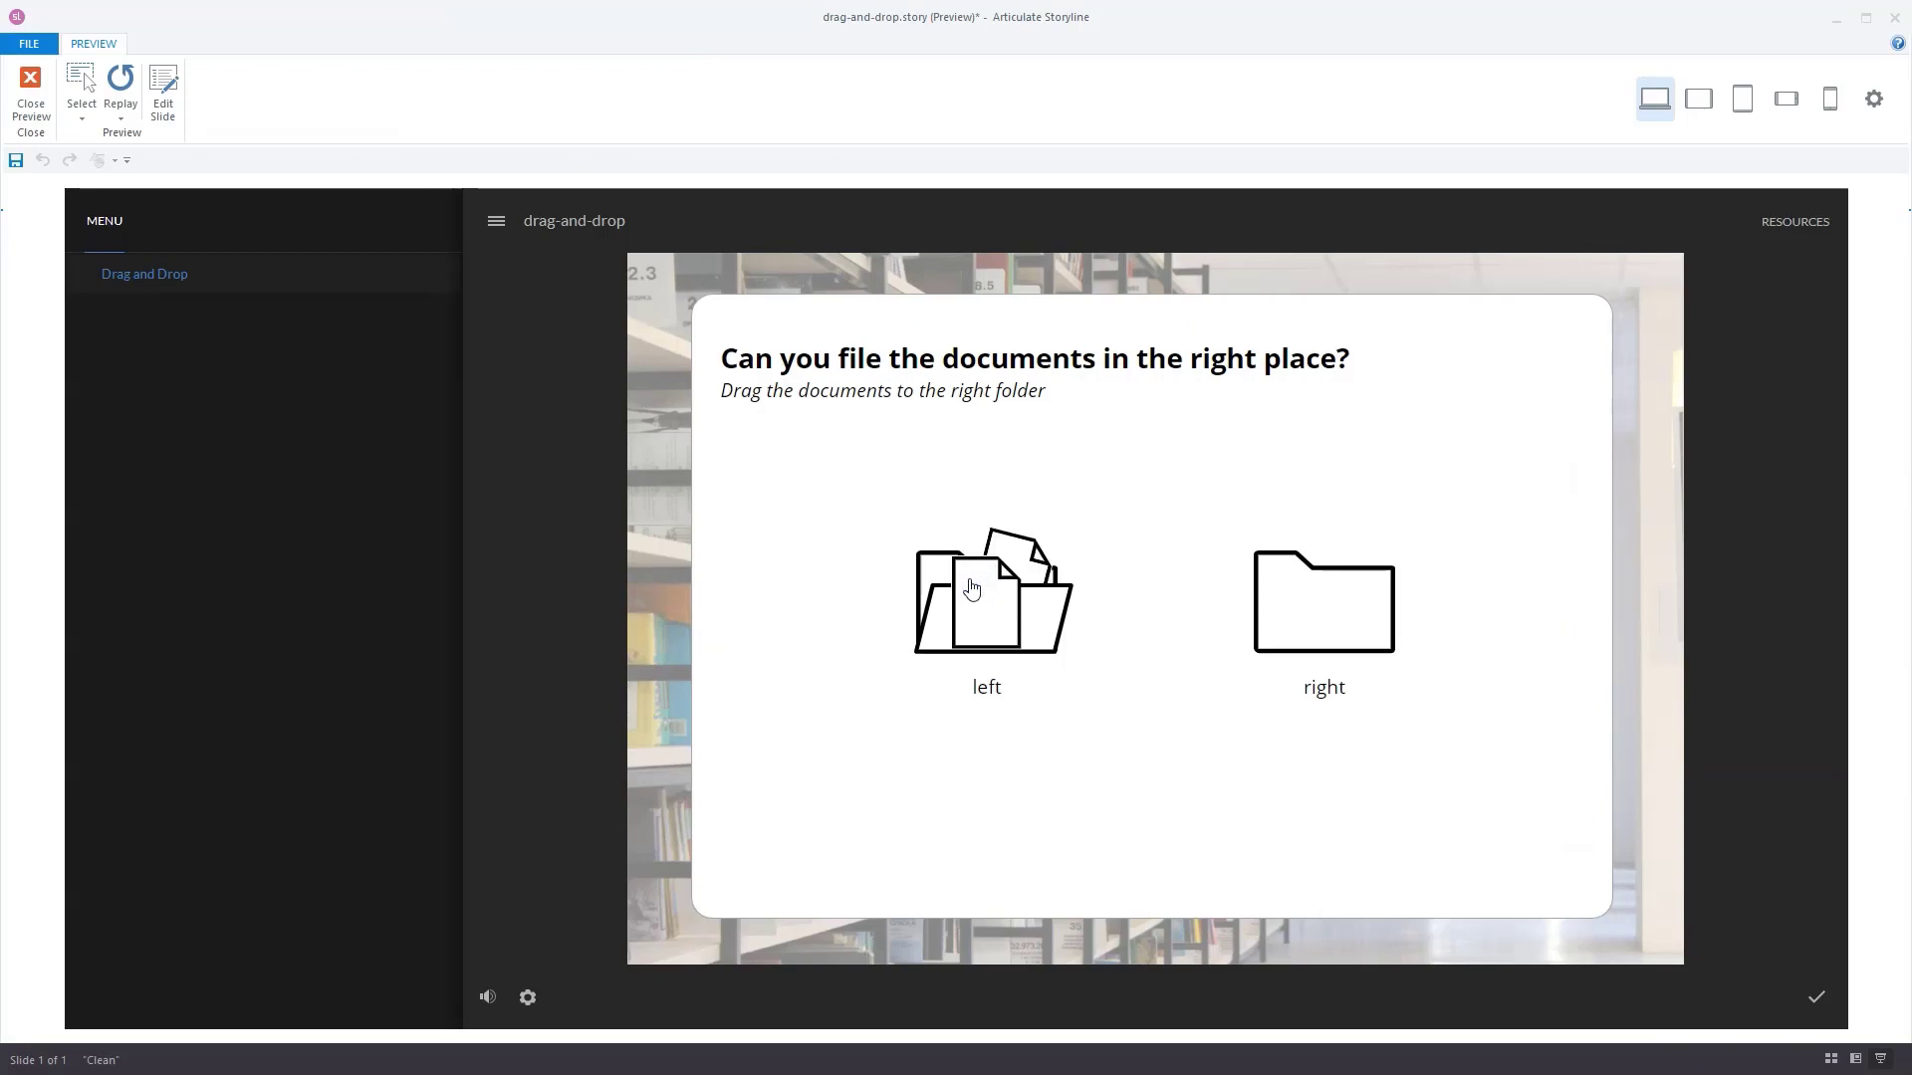
drag(1049, 579, 988, 594)
drag(857, 558, 835, 557)
click(31, 91)
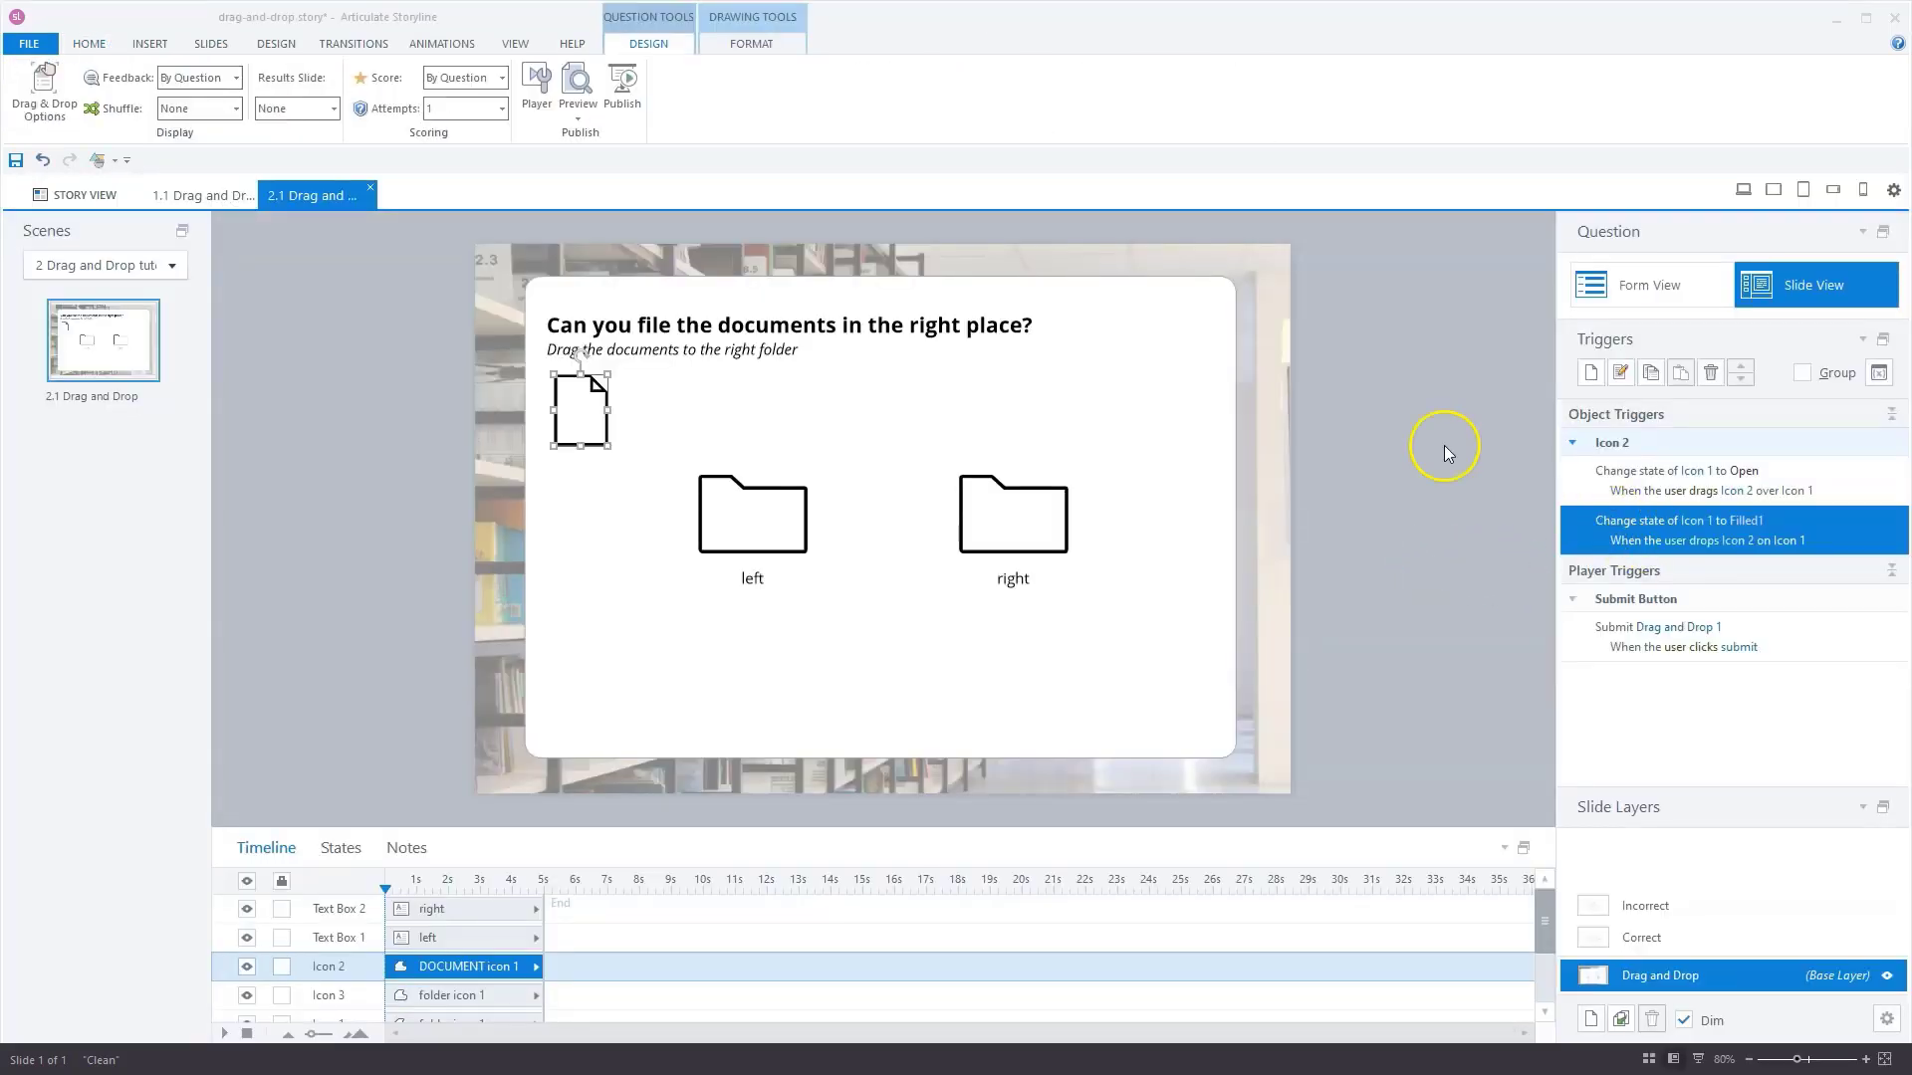
- Add a trigger that changes the state of Icon 2 to Hidden when the user drops Icon 2 on Icon 1
click(1589, 373)
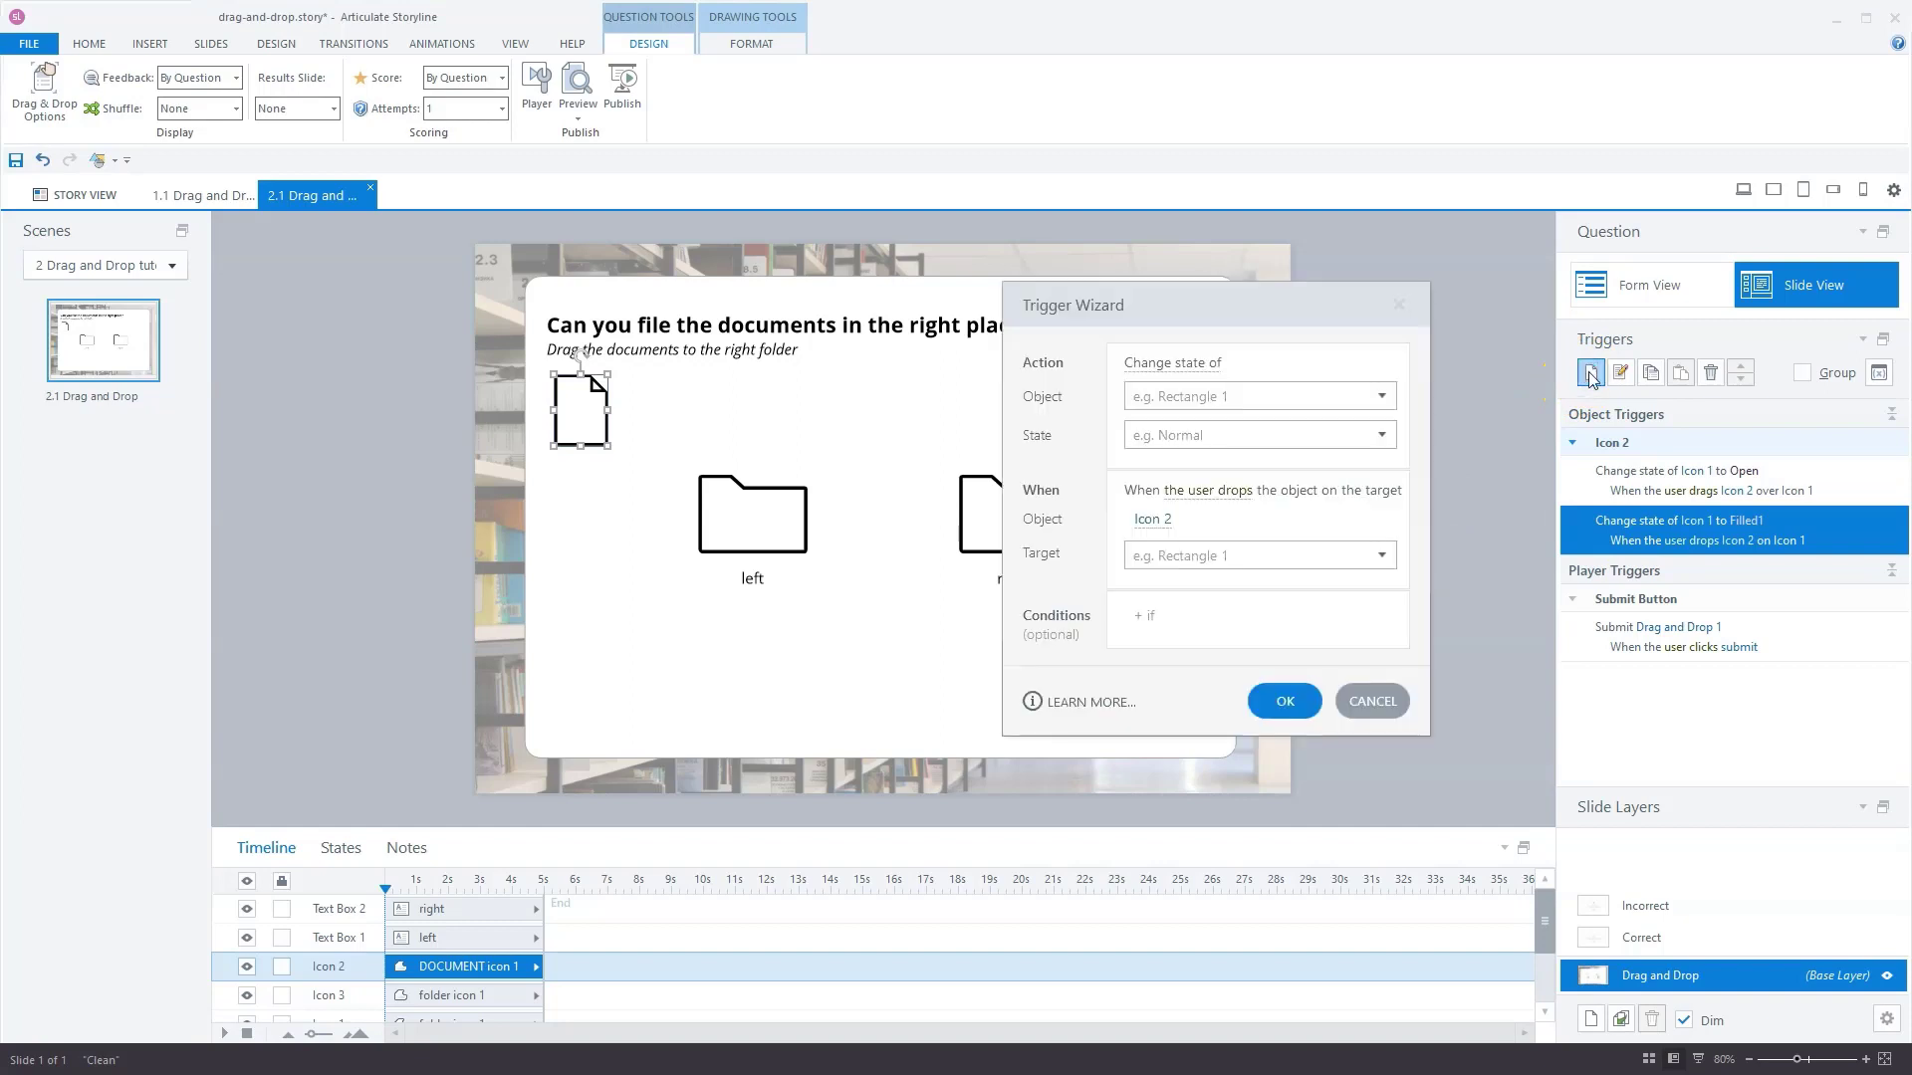
click(1184, 396)
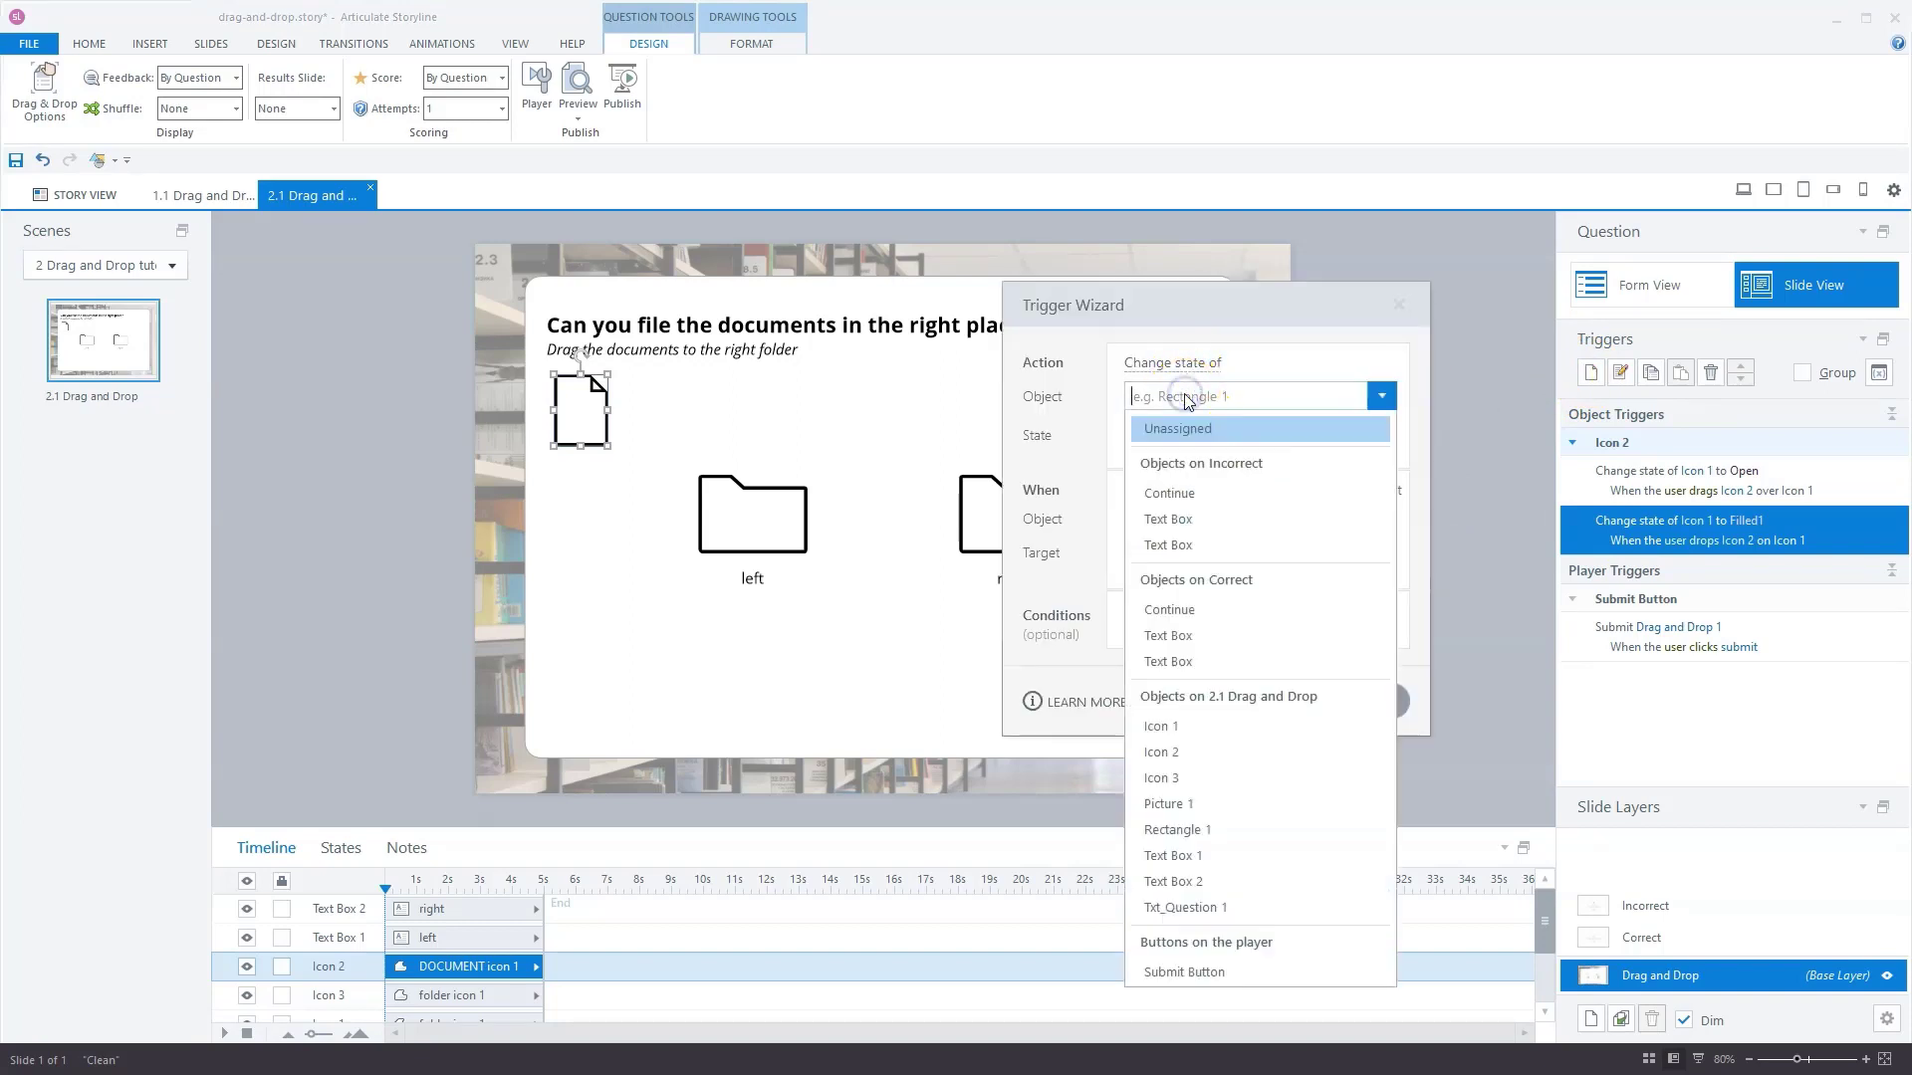
click(1182, 751)
click(1184, 421)
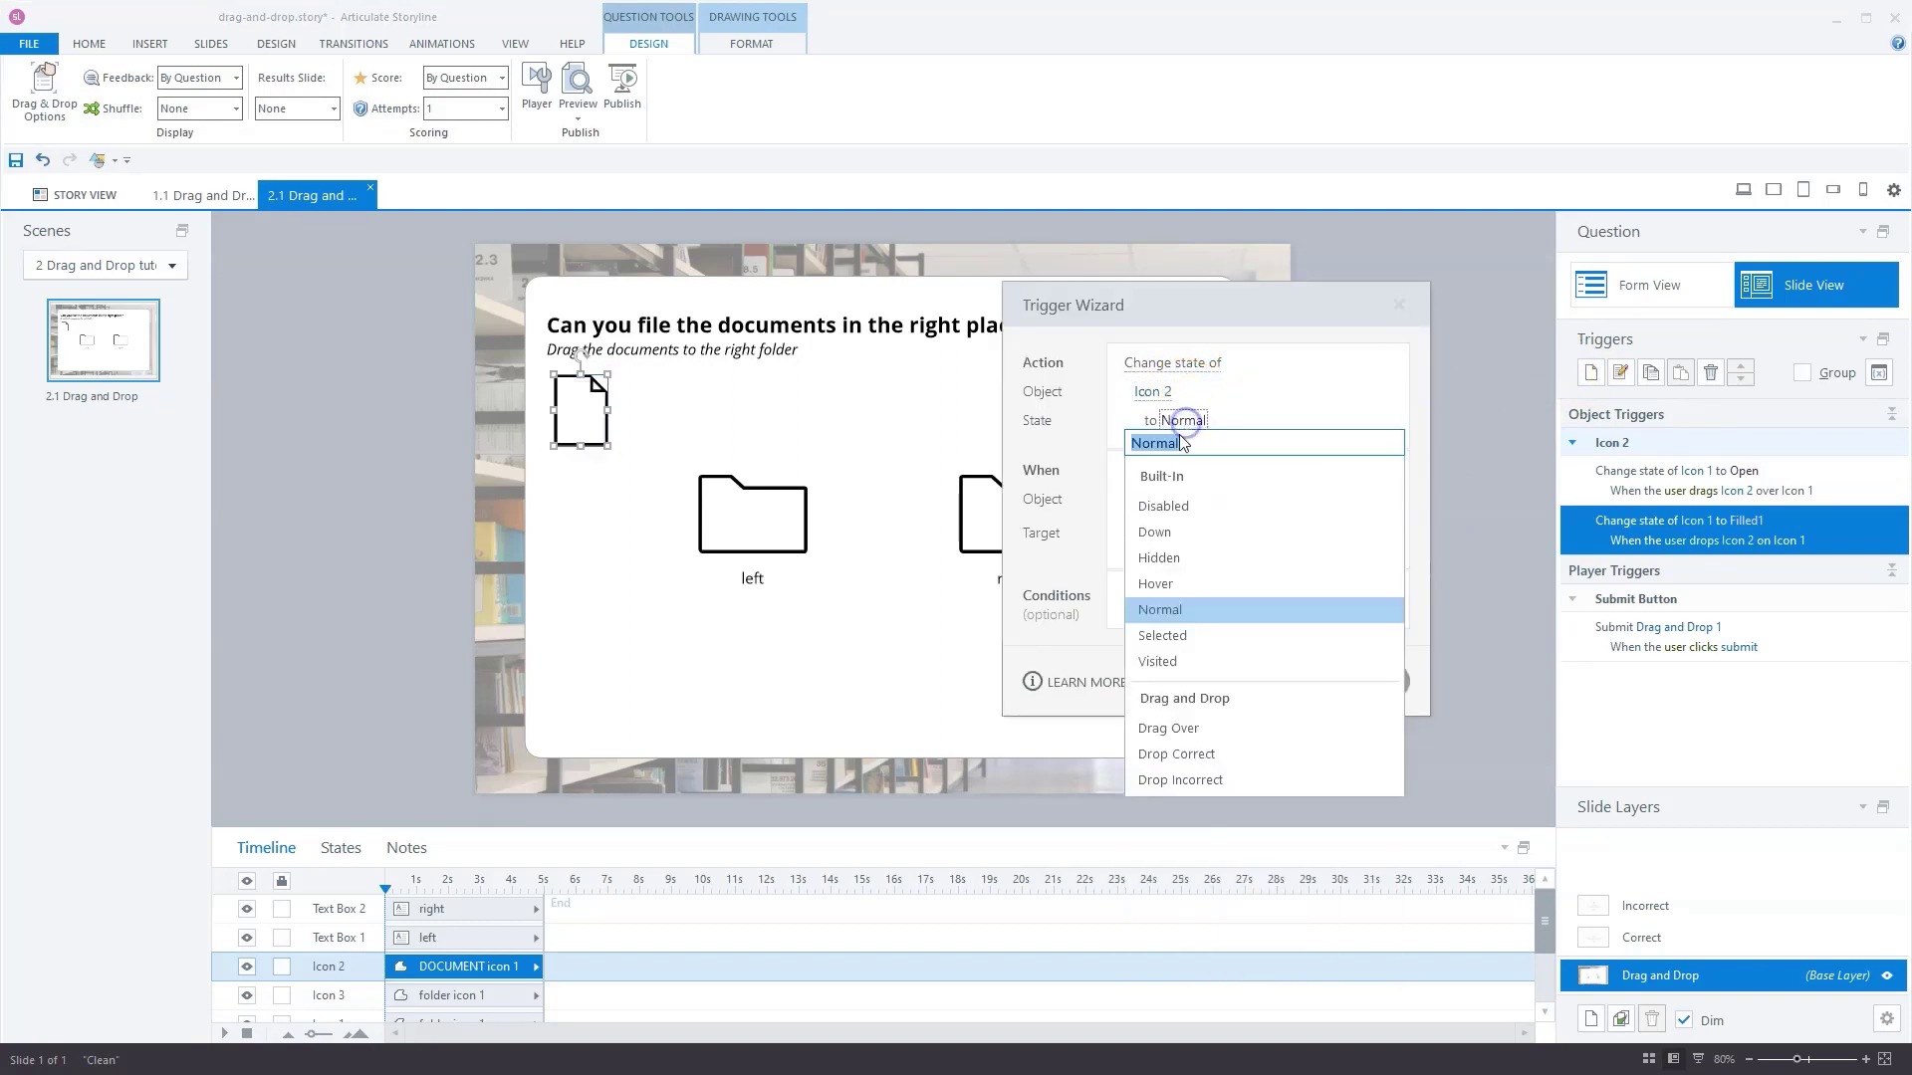
click(1150, 553)
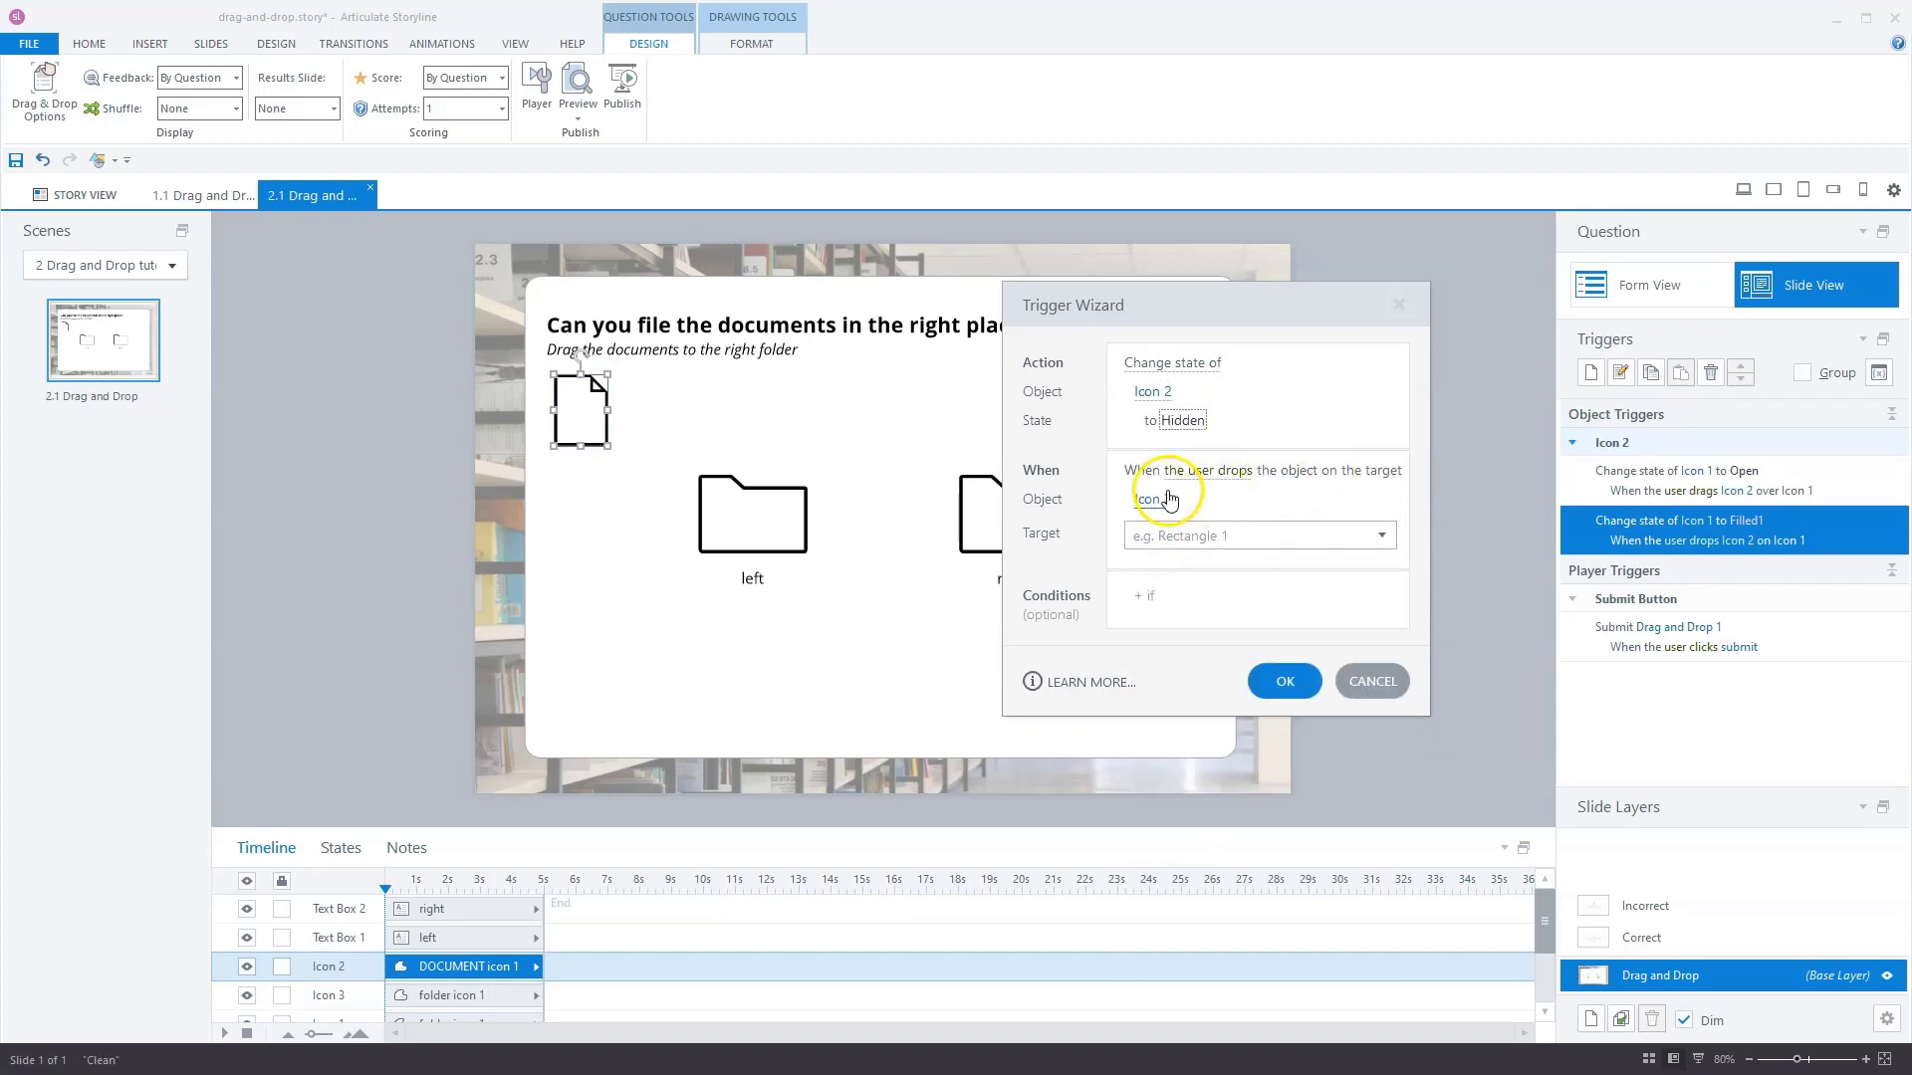
click(1179, 535)
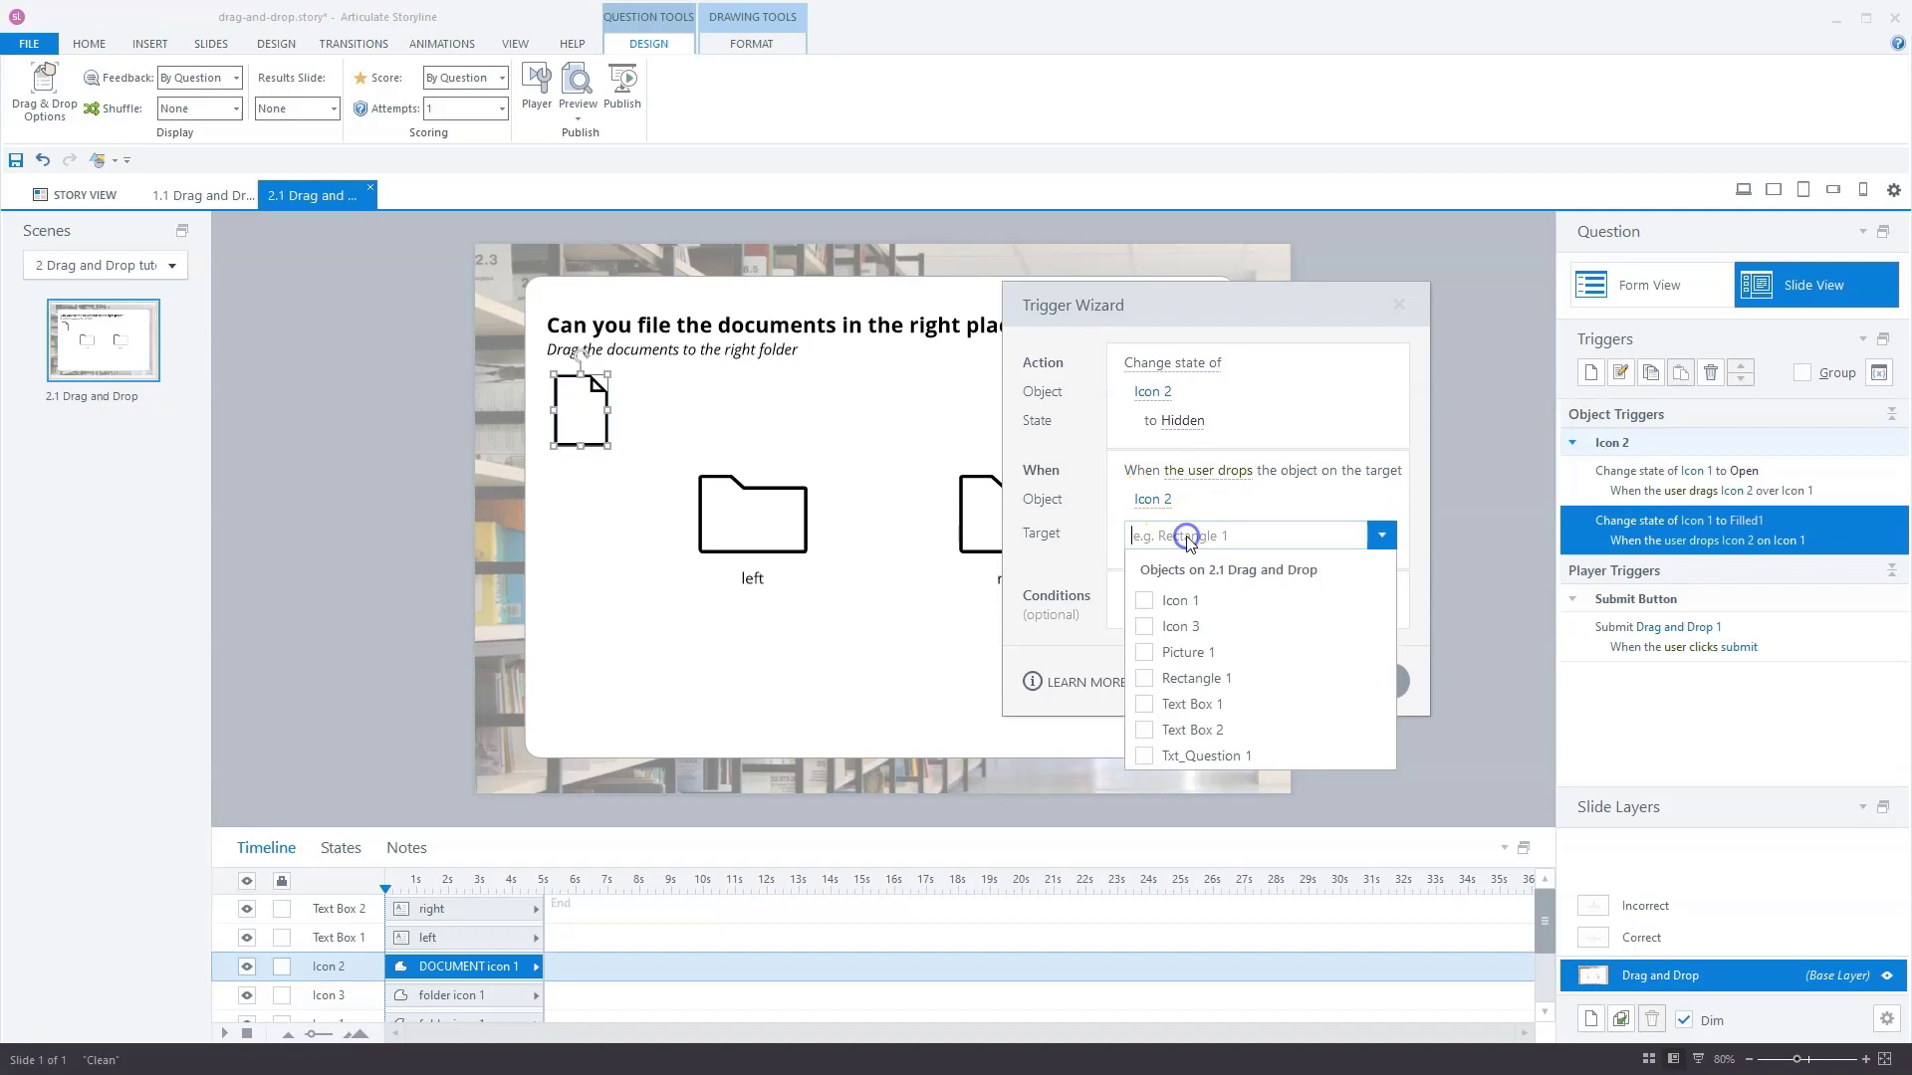
click(1153, 601)
click(1190, 658)
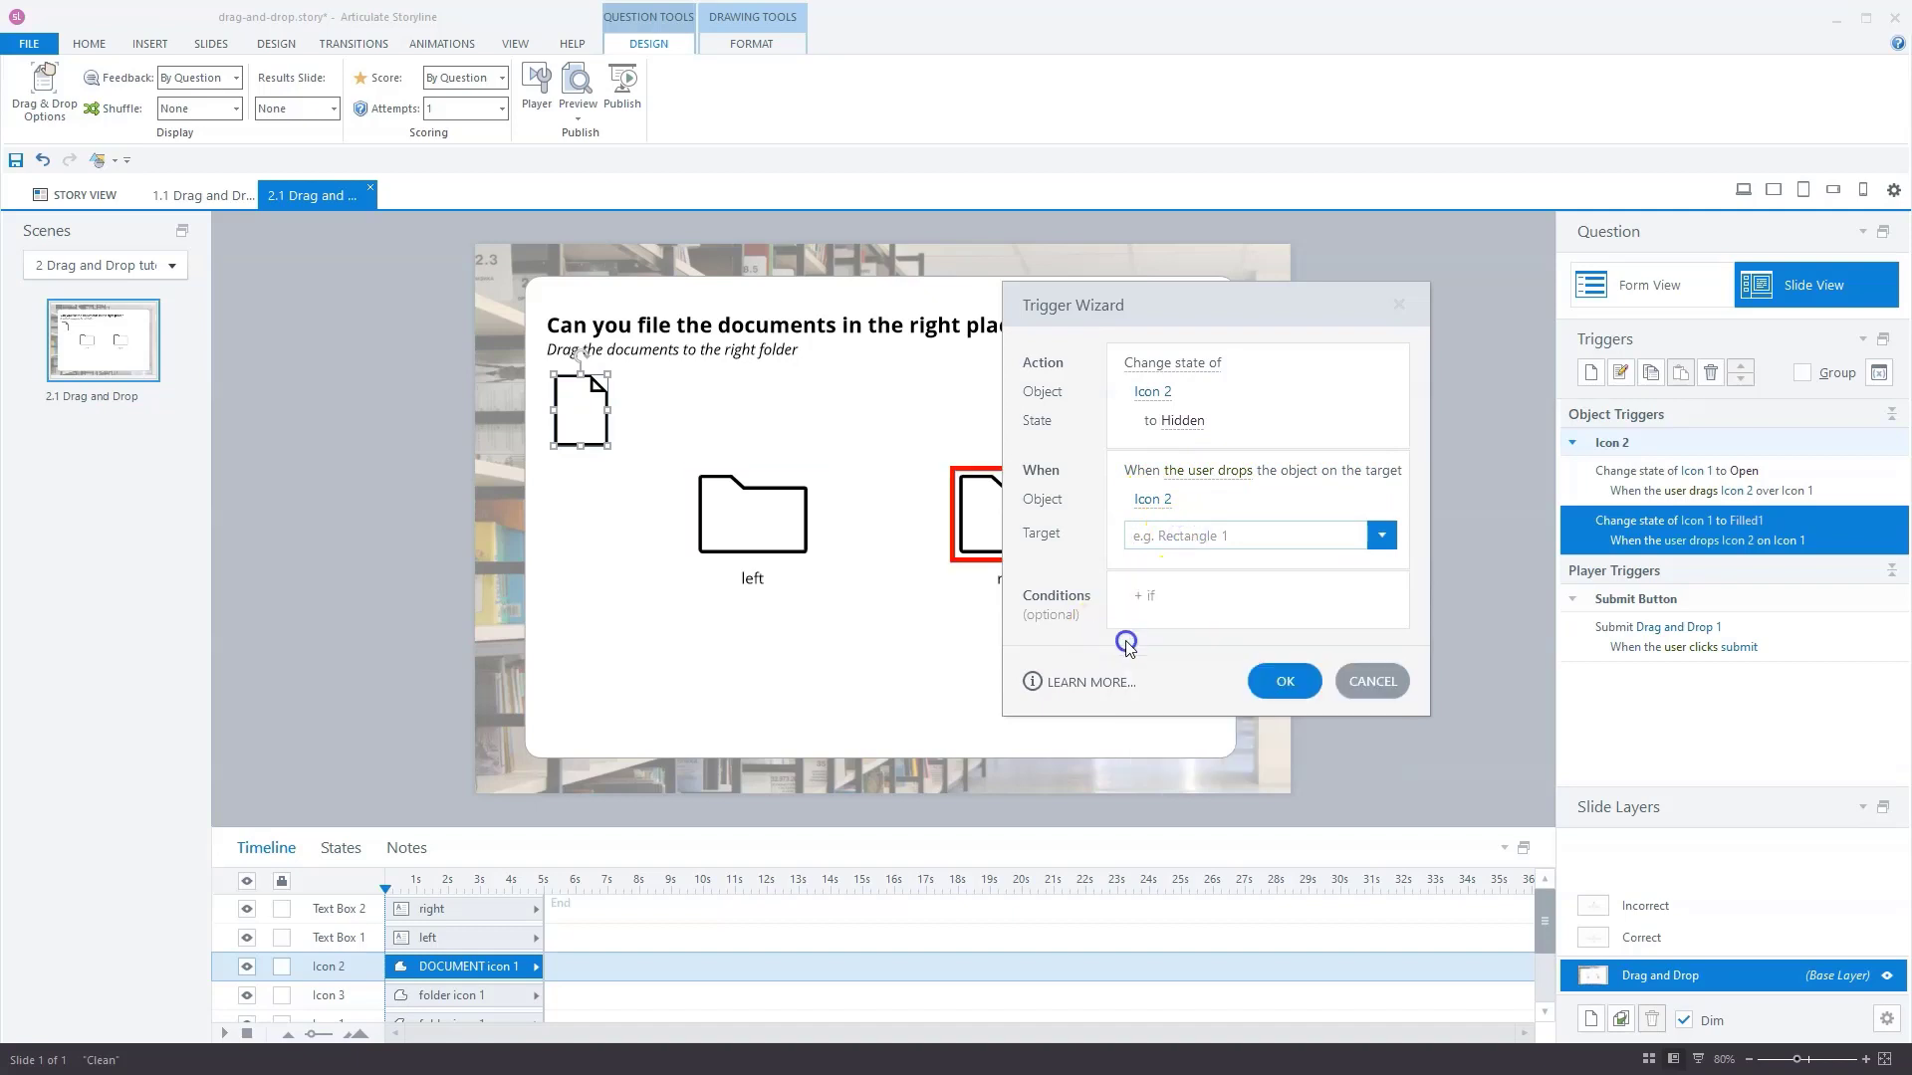
click(1285, 700)
- Preview the slide to test the trigger that hides the dropped document
click(577, 110)
click(547, 136)
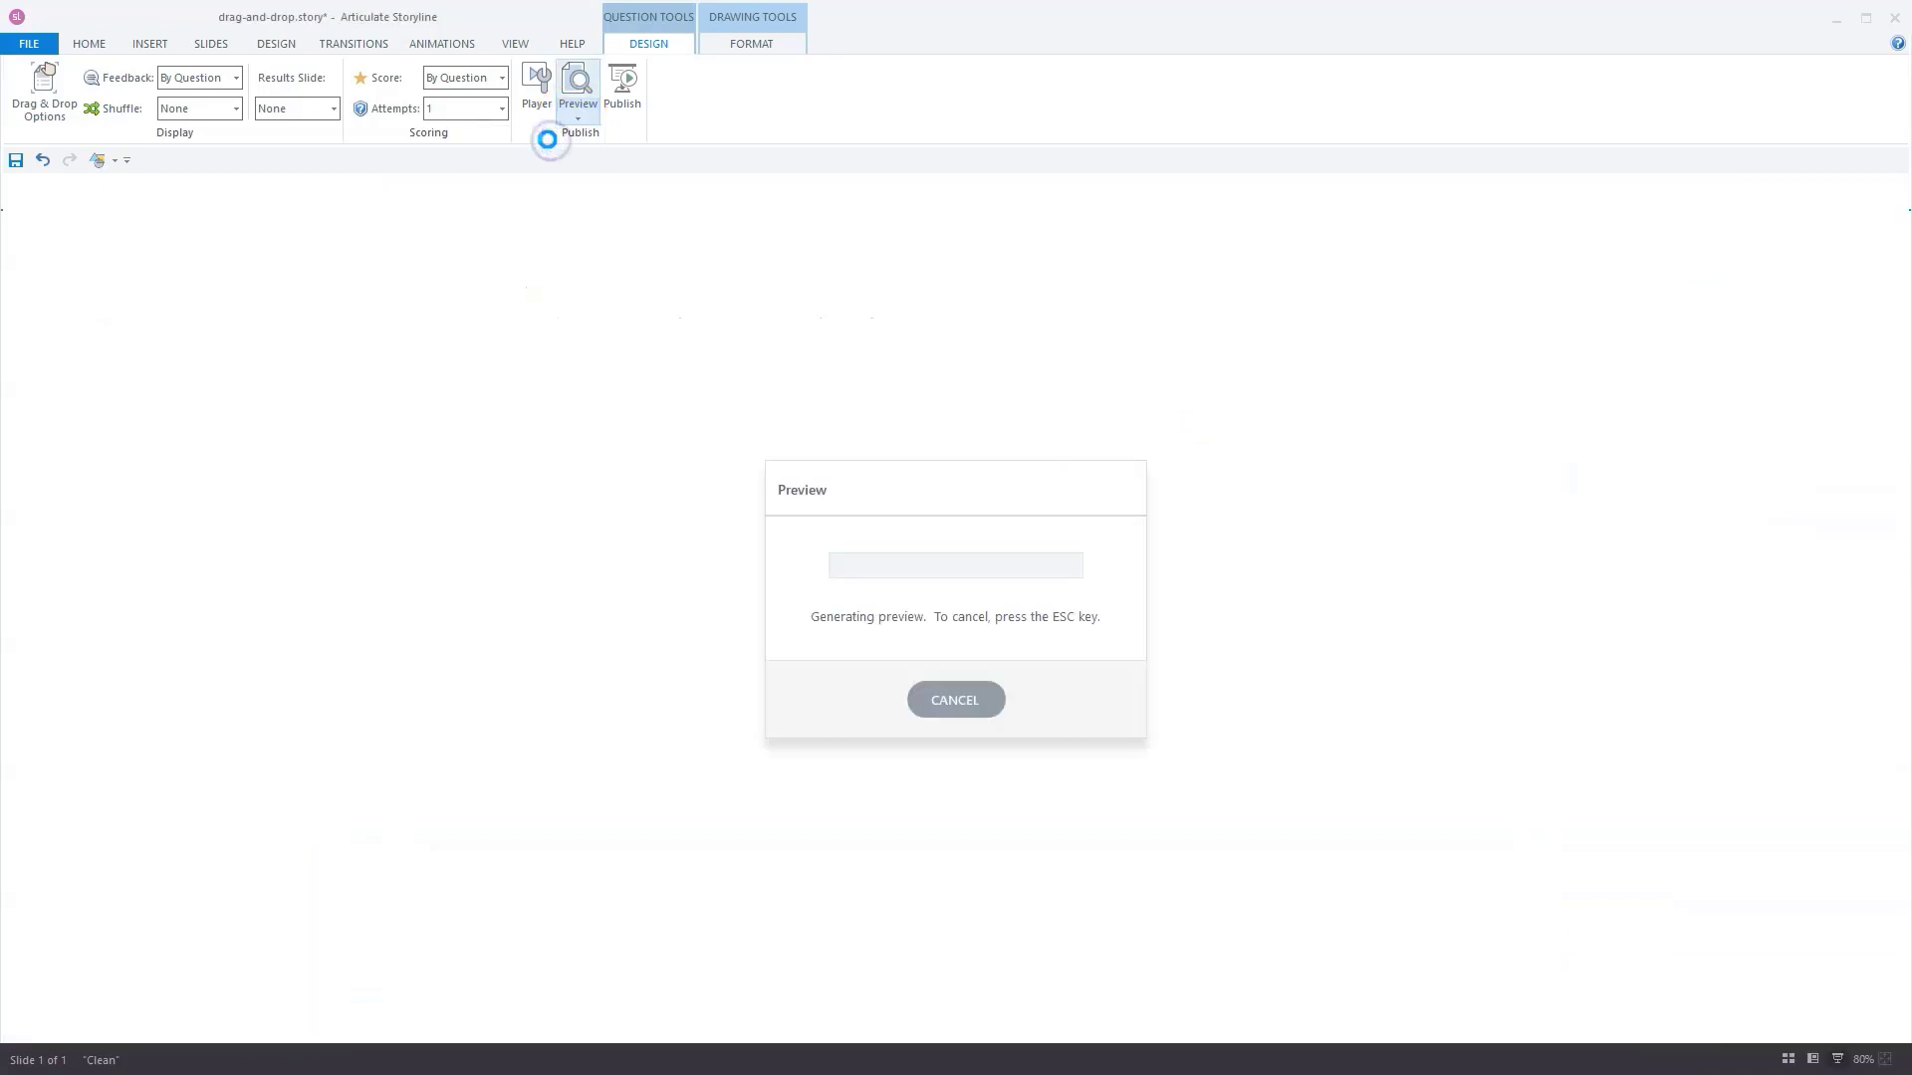